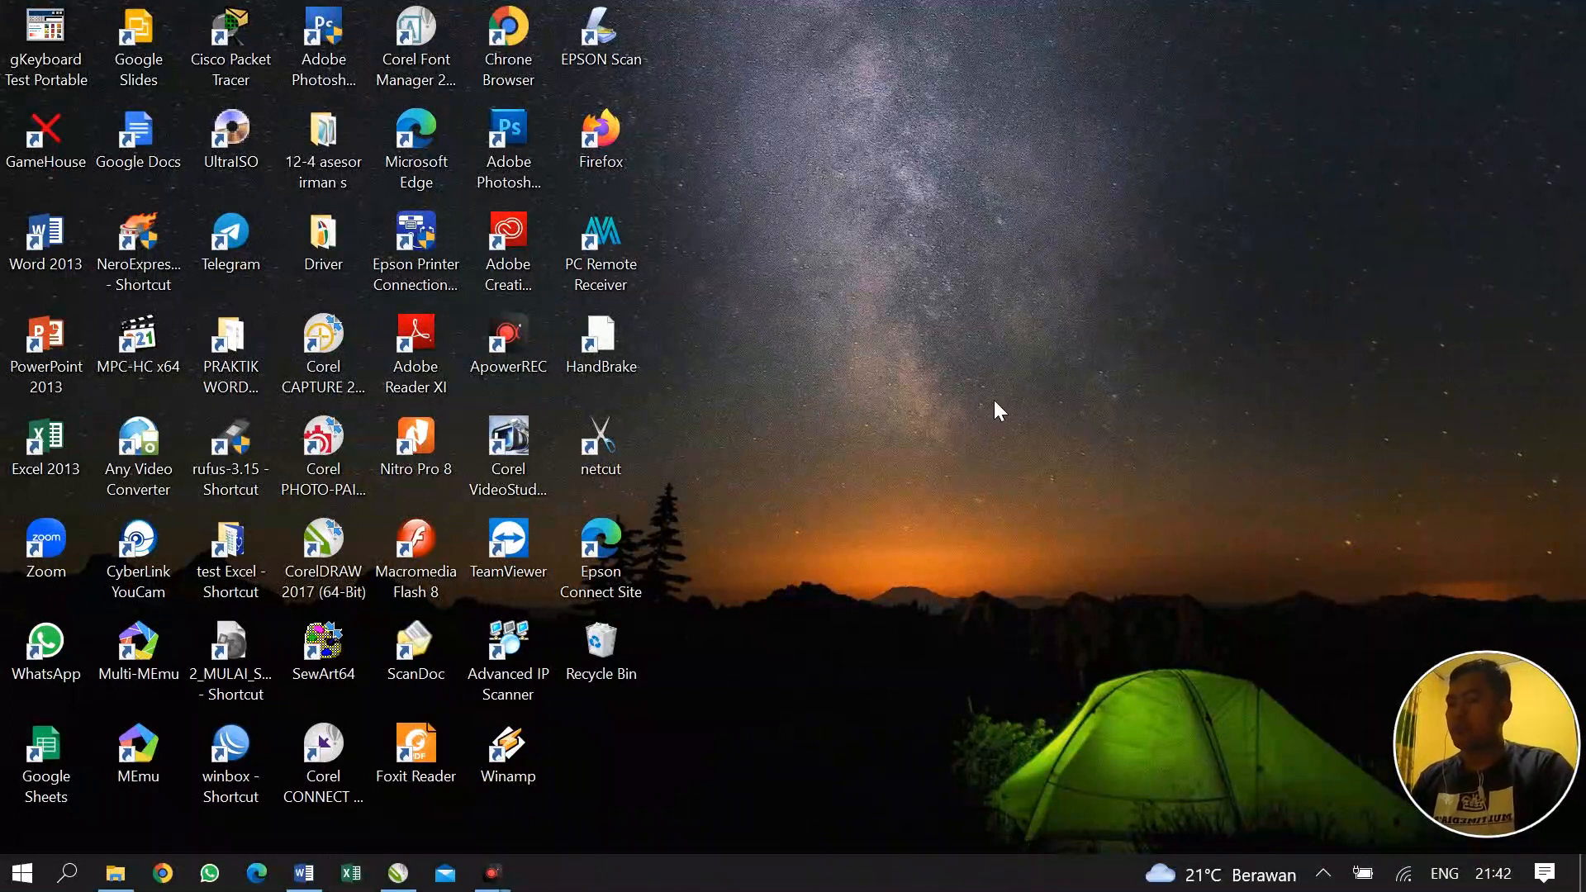
Switch to the open Word document and review the design stage headings Pra Produksi, Produksi and Pasca produksi
{"action": "left_click", "coordinate": [304, 874]}
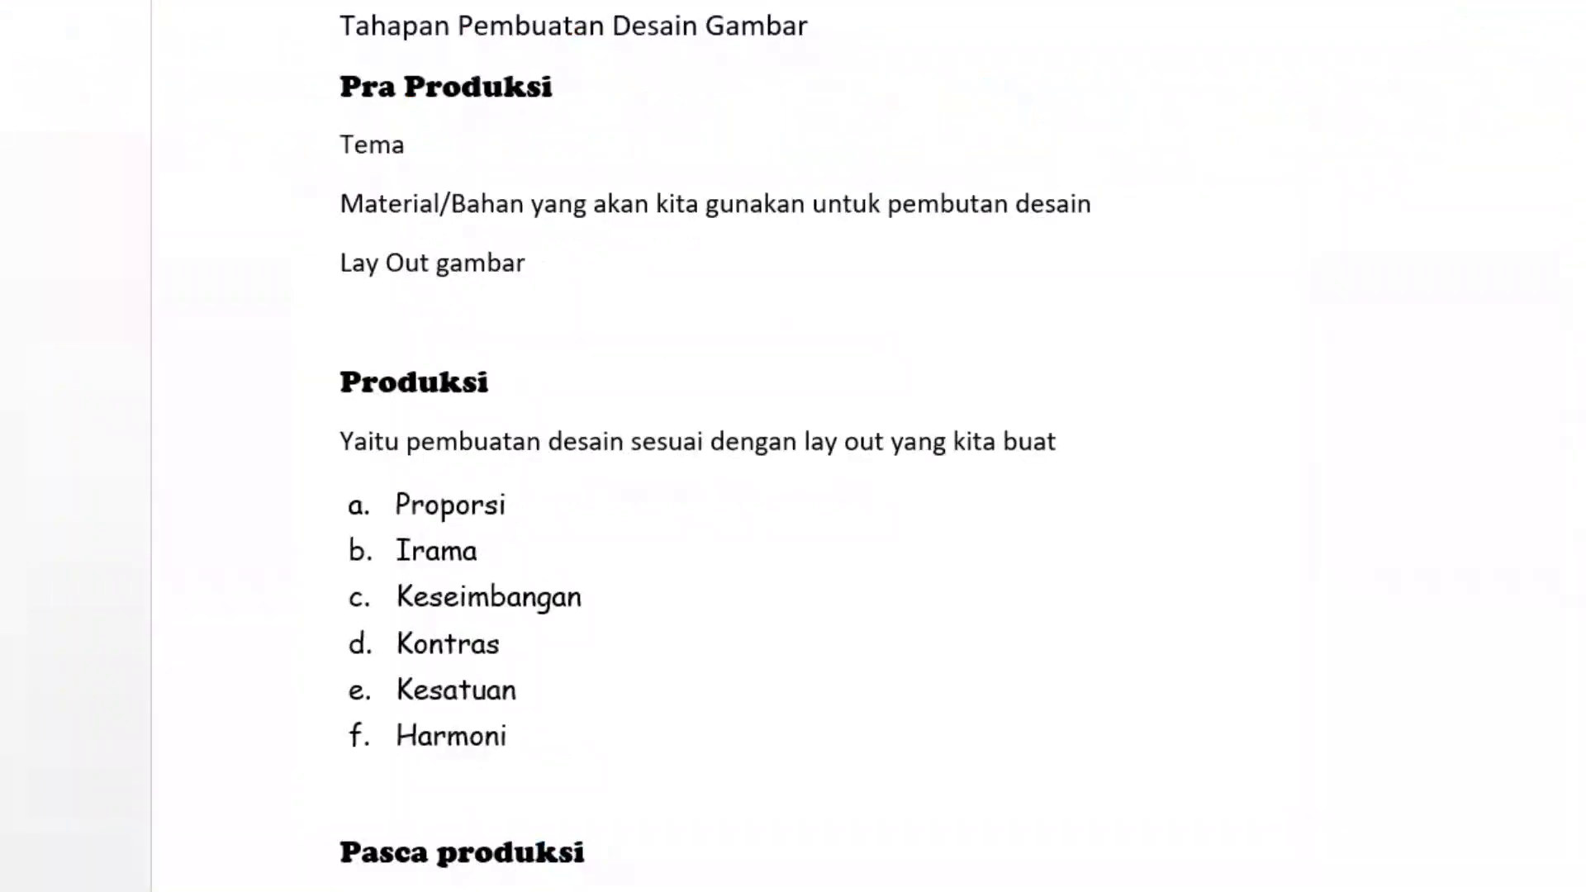
{"action": "left_click_drag", "start_coordinate": [342, 86], "coordinate": [609, 106]}
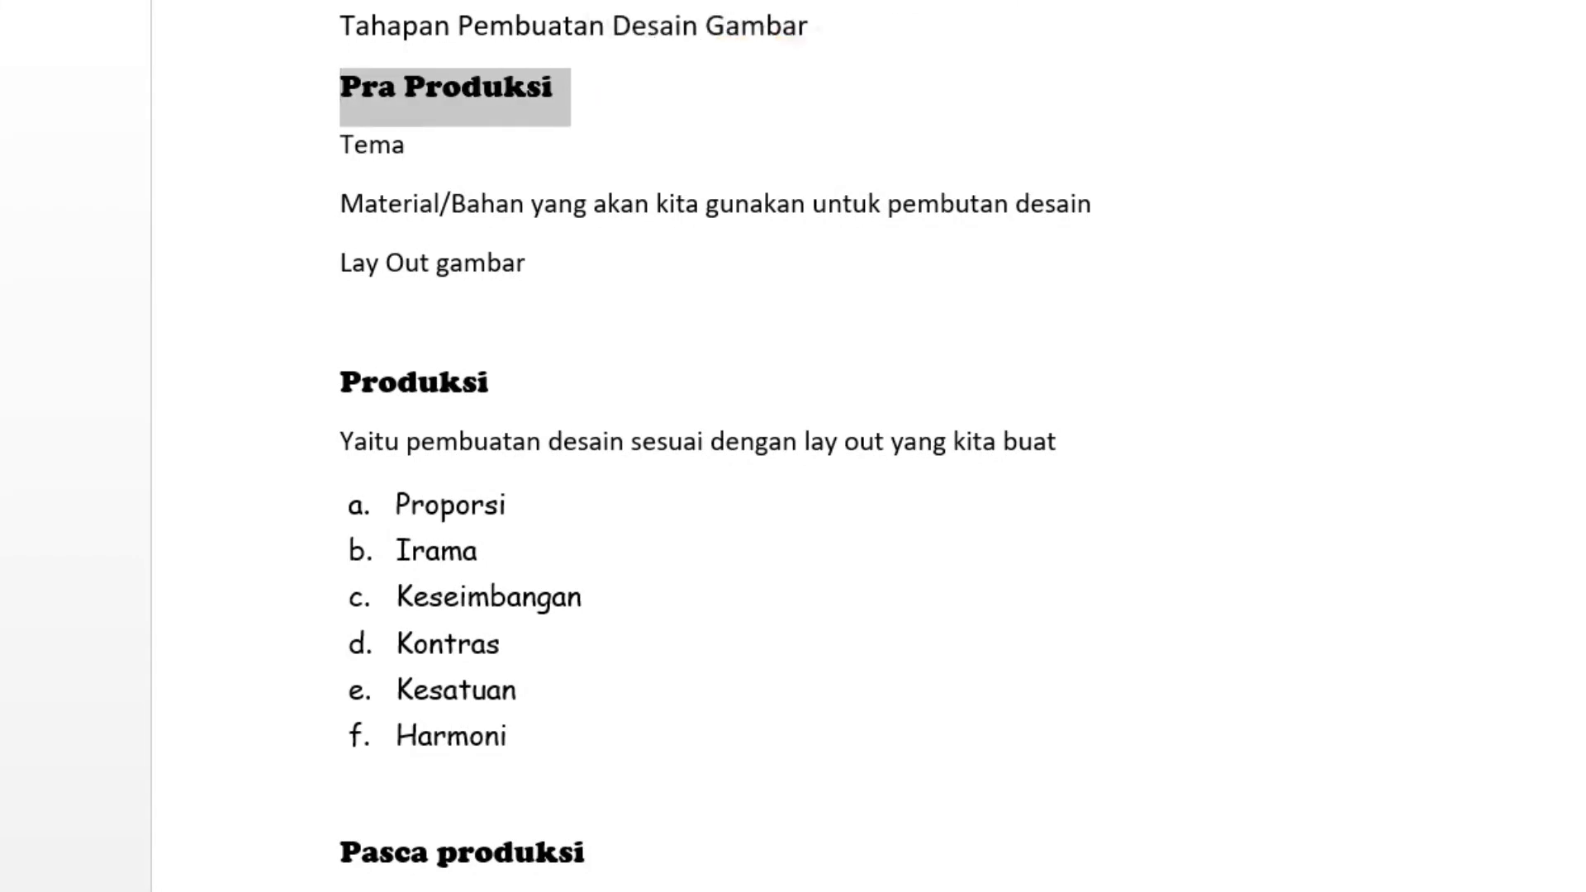
{"action": "left_click_drag", "start_coordinate": [341, 381], "coordinate": [505, 385]}
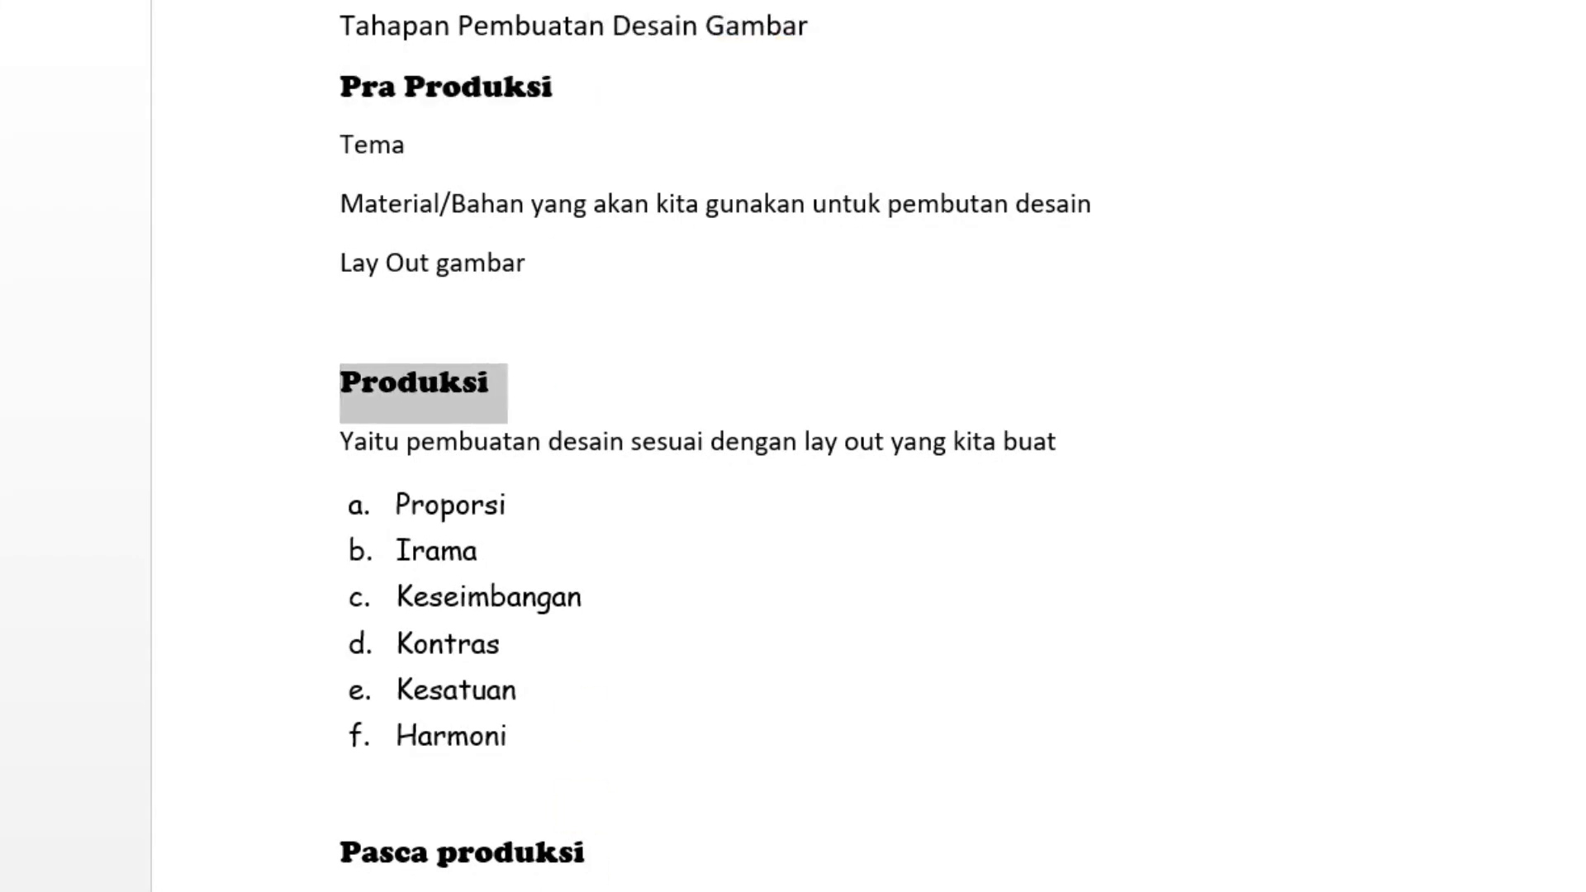
{"action": "left_click", "coordinate": [303, 863]}
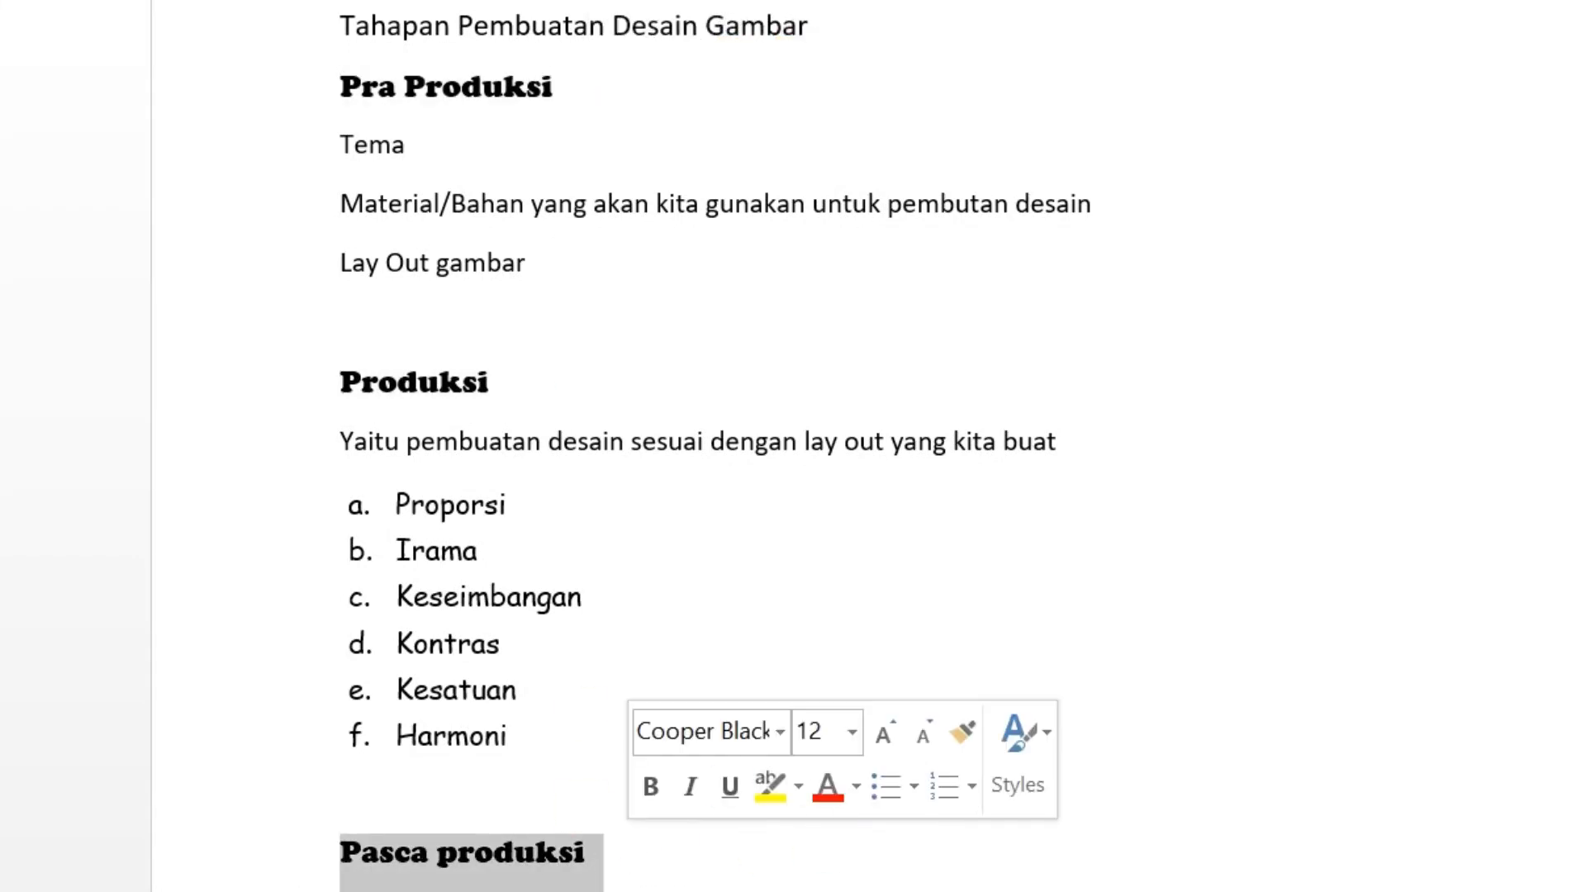
{"action": "left_click", "coordinate": [716, 555]}
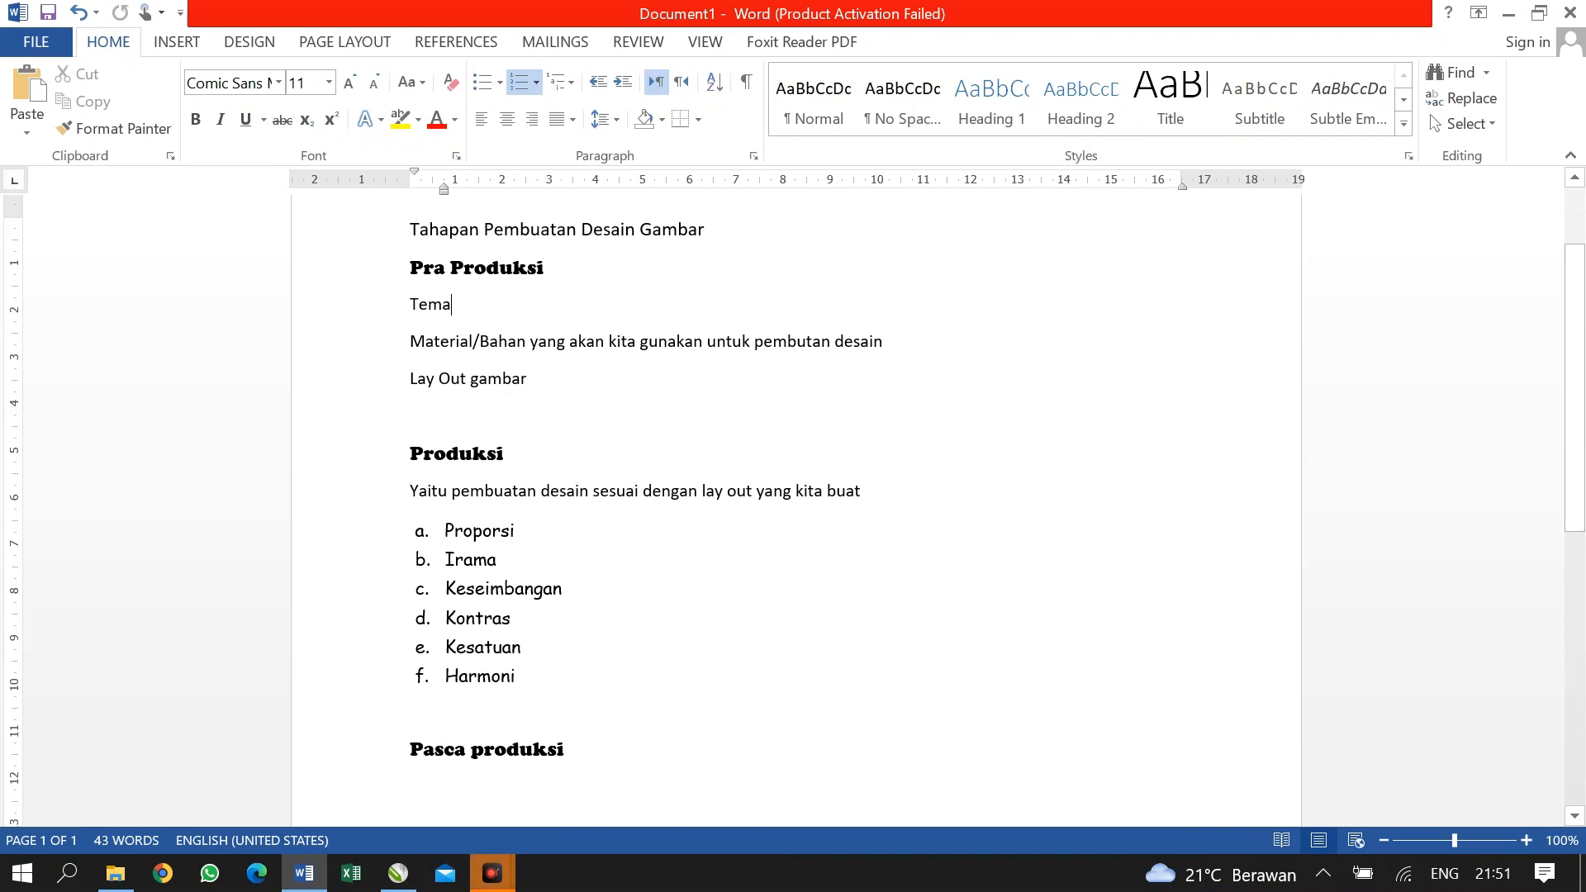
Review the items under Pra Produksi, from Tema to the line on materials used for the design
{"action": "left_click_drag", "start_coordinate": [457, 306], "coordinate": [411, 267]}
{"action": "left_click", "coordinate": [469, 304]}
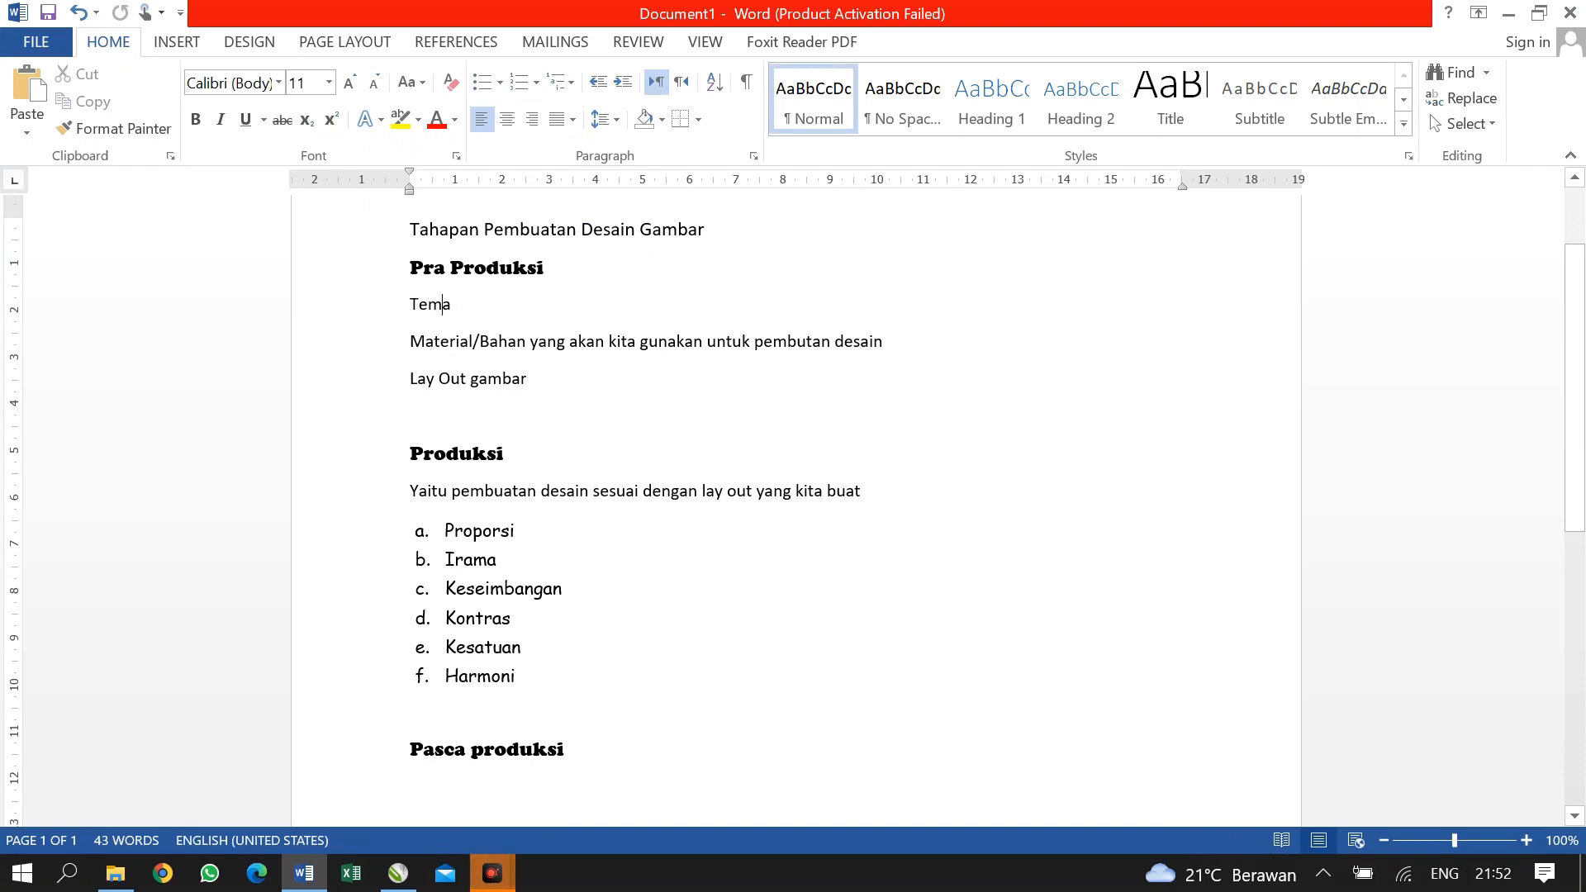
{"action": "left_click", "coordinate": [521, 307]}
{"action": "left_click_drag", "start_coordinate": [885, 342], "coordinate": [411, 343]}
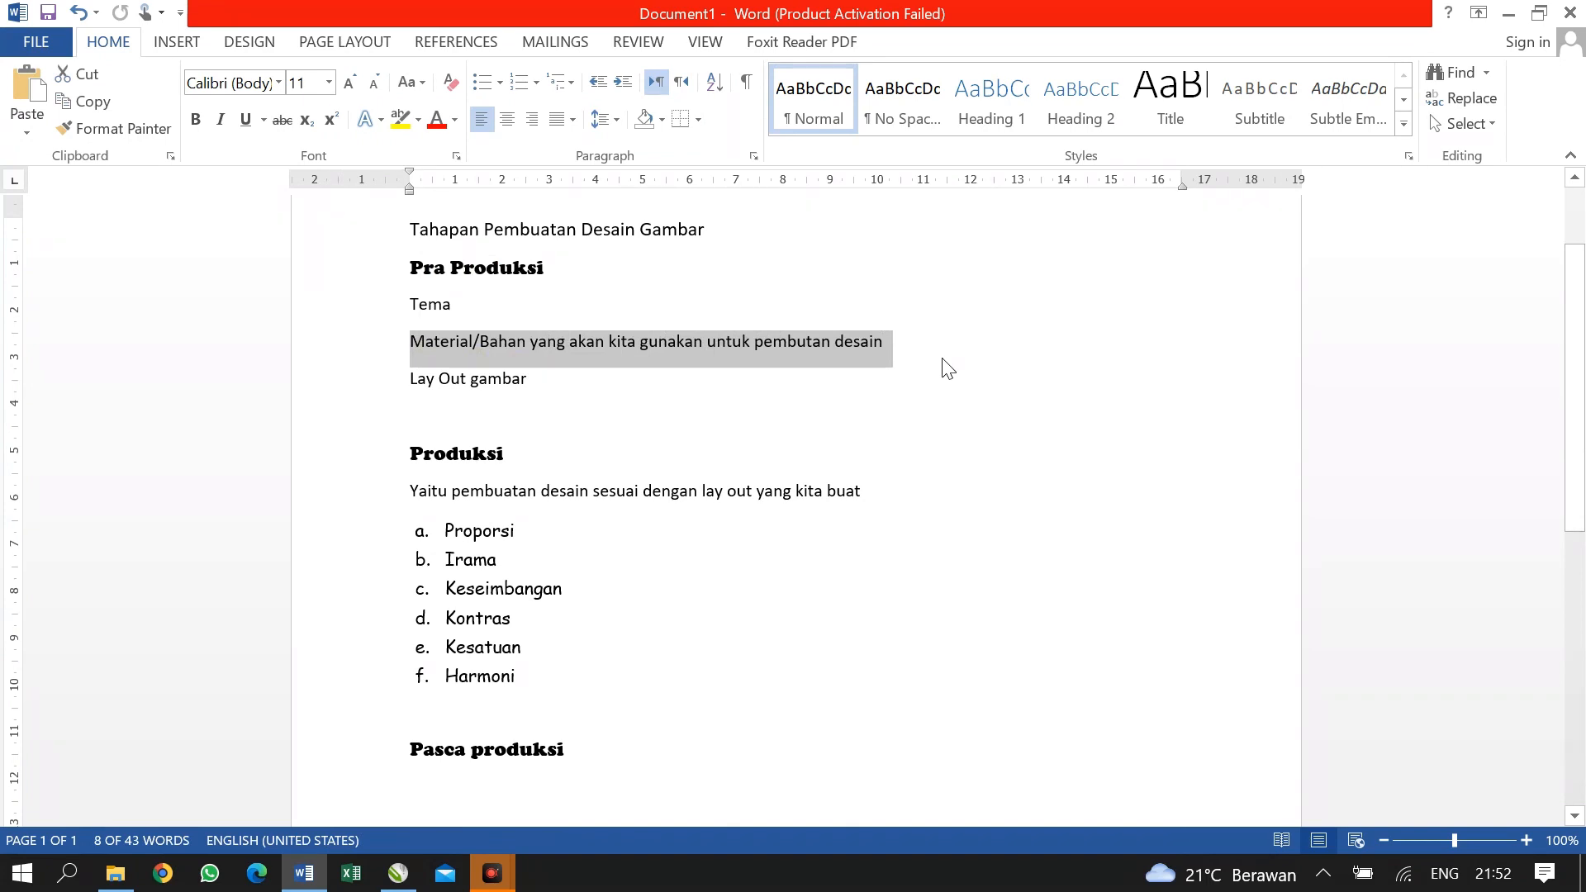
{"action": "left_click", "coordinate": [919, 341]}
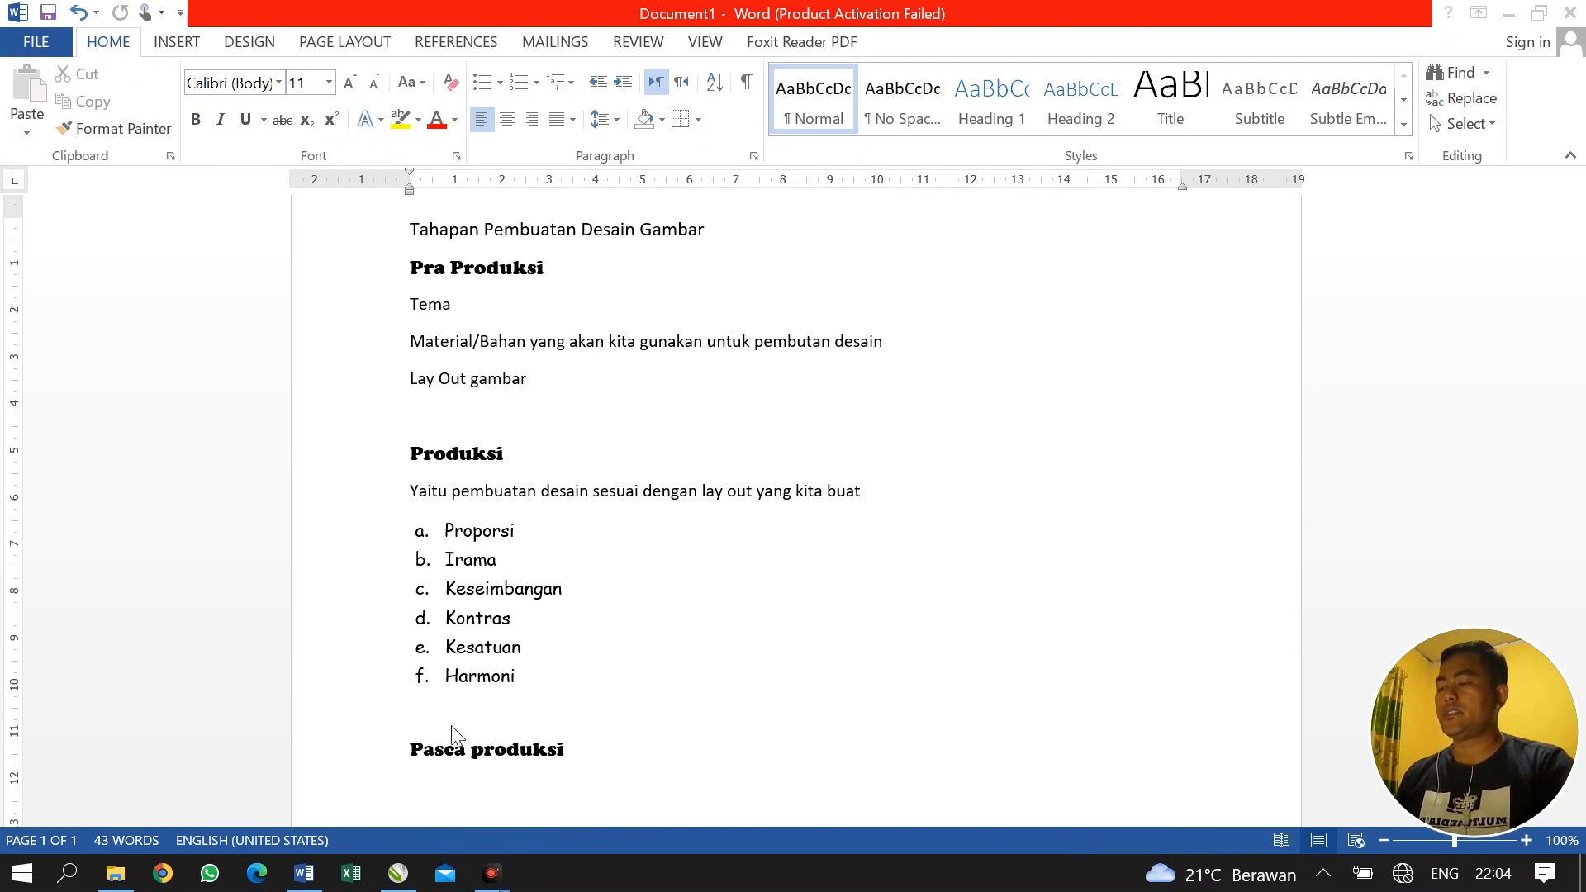
{"action": "left_click", "coordinate": [418, 863]}
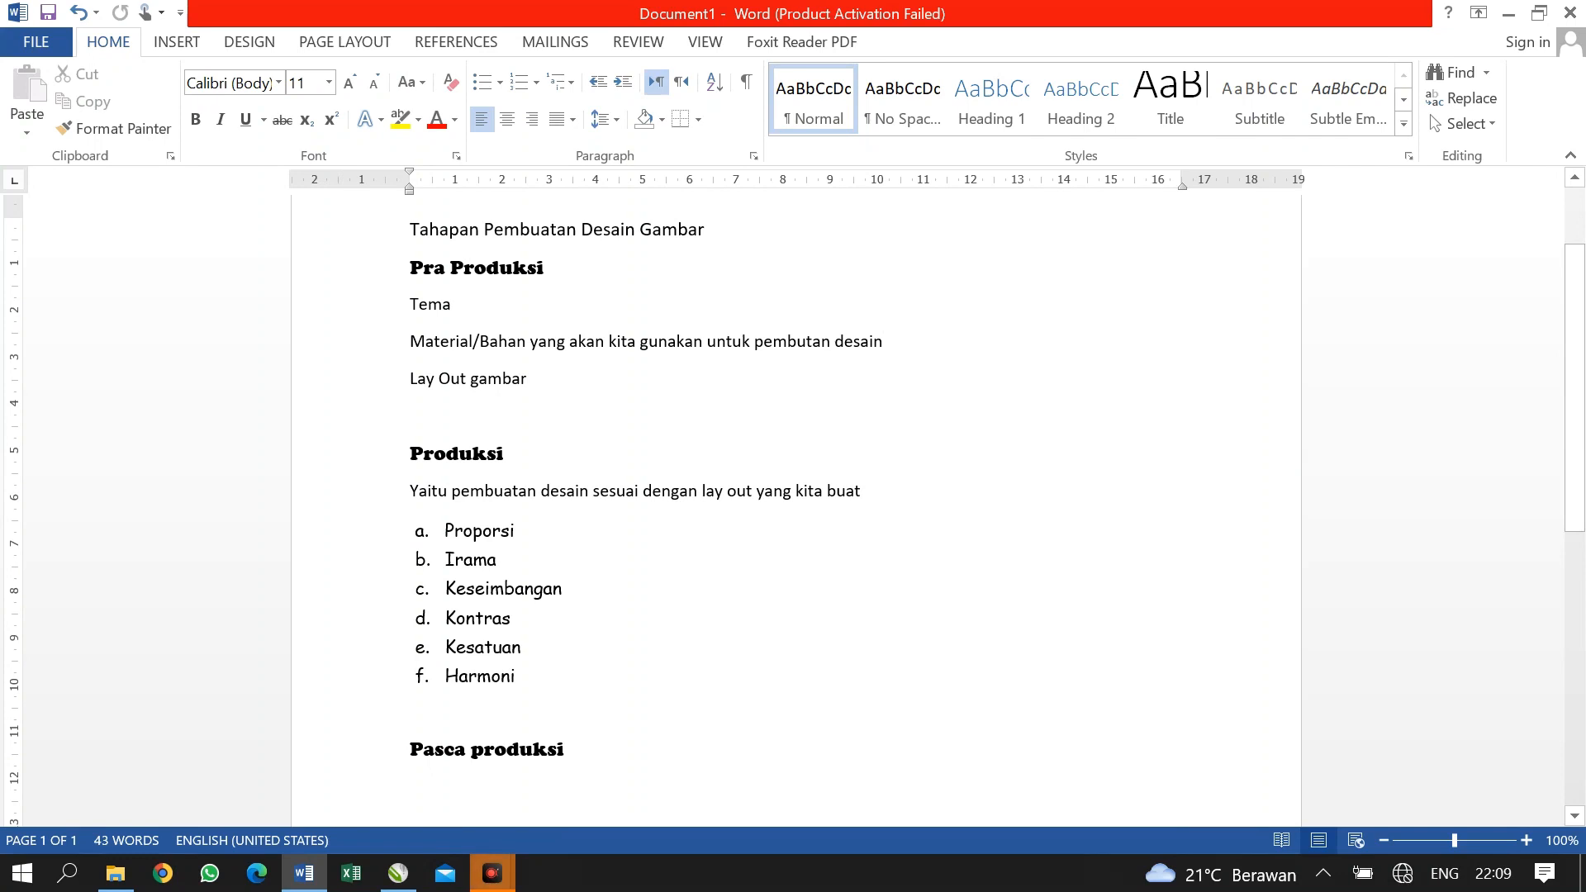
Review the Produksi section, its description and its lettered list of design principles, highlighting Proporsi
{"action": "left_click_drag", "start_coordinate": [410, 453], "coordinate": [514, 459]}
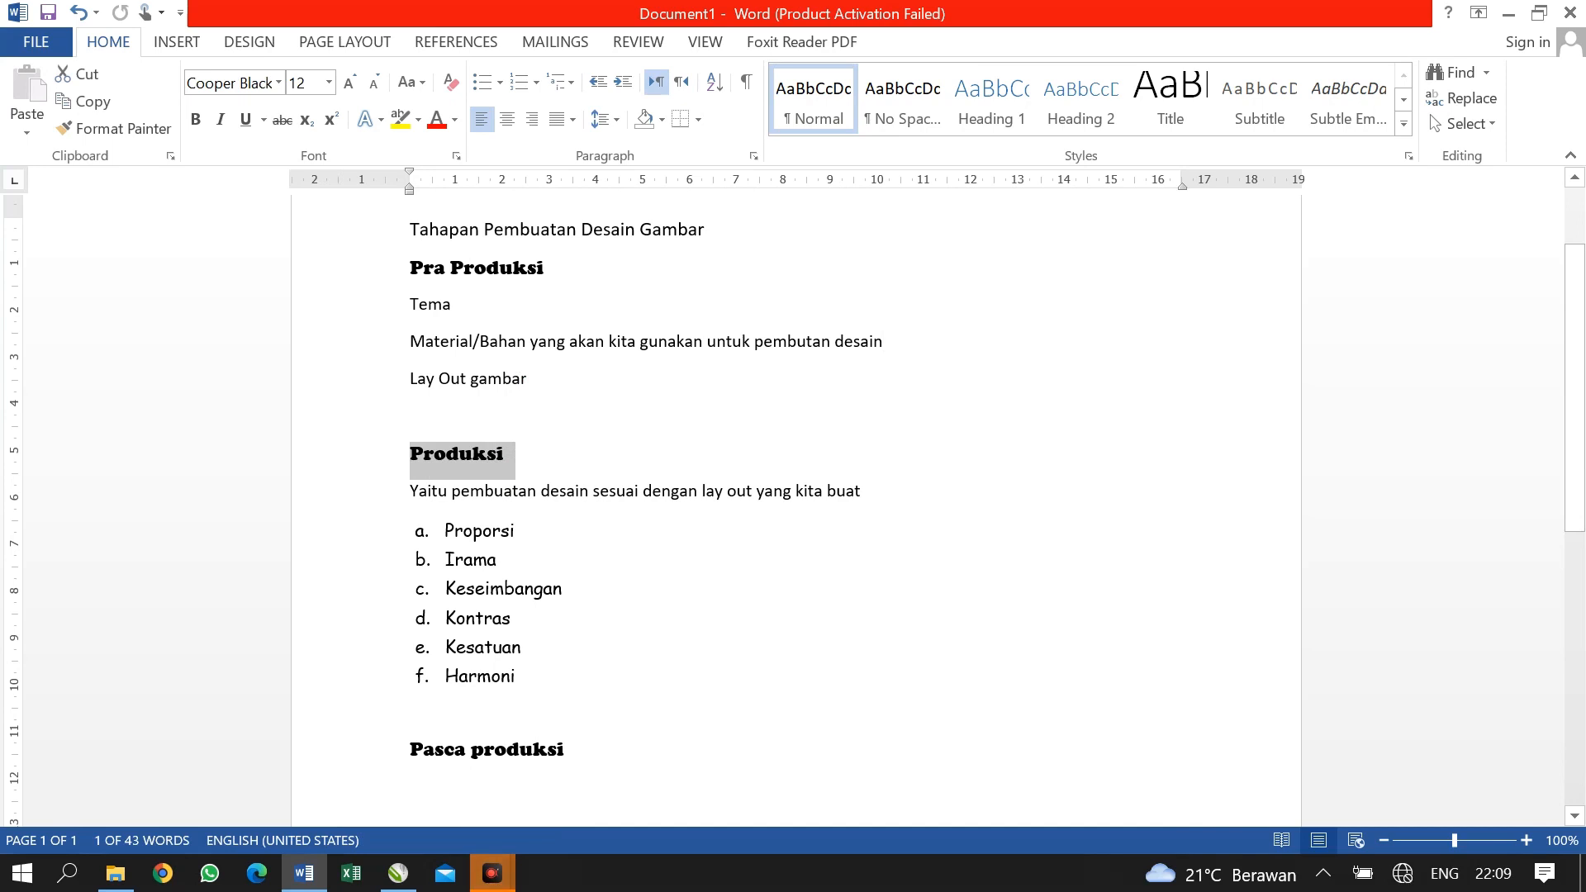
{"action": "left_click_drag", "start_coordinate": [411, 268], "coordinate": [554, 273]}
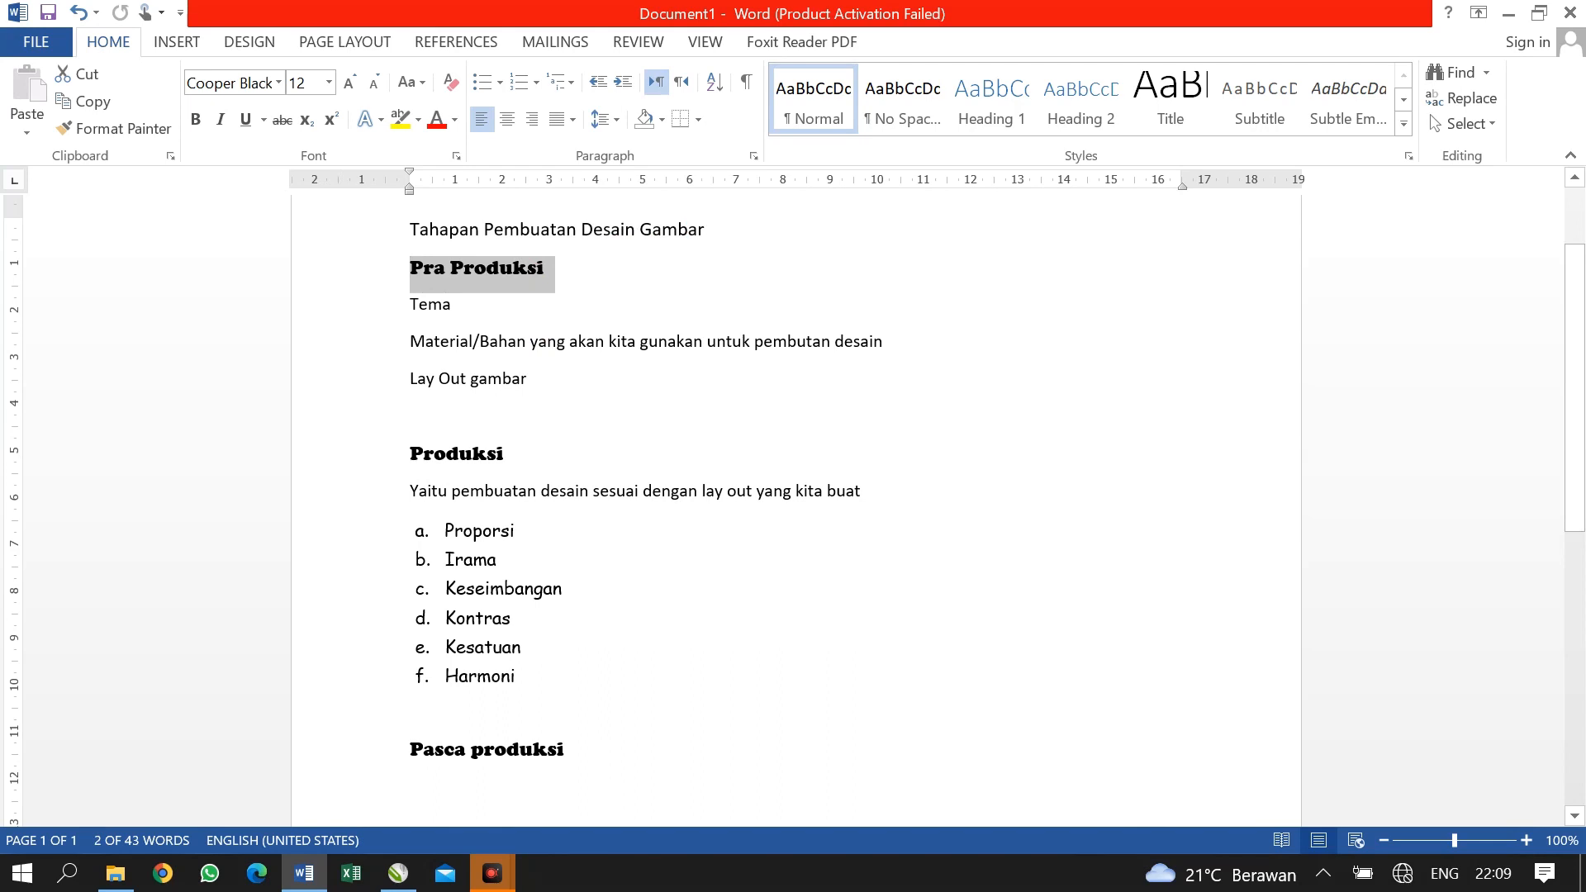
{"action": "left_click_drag", "start_coordinate": [411, 492], "coordinate": [541, 494]}
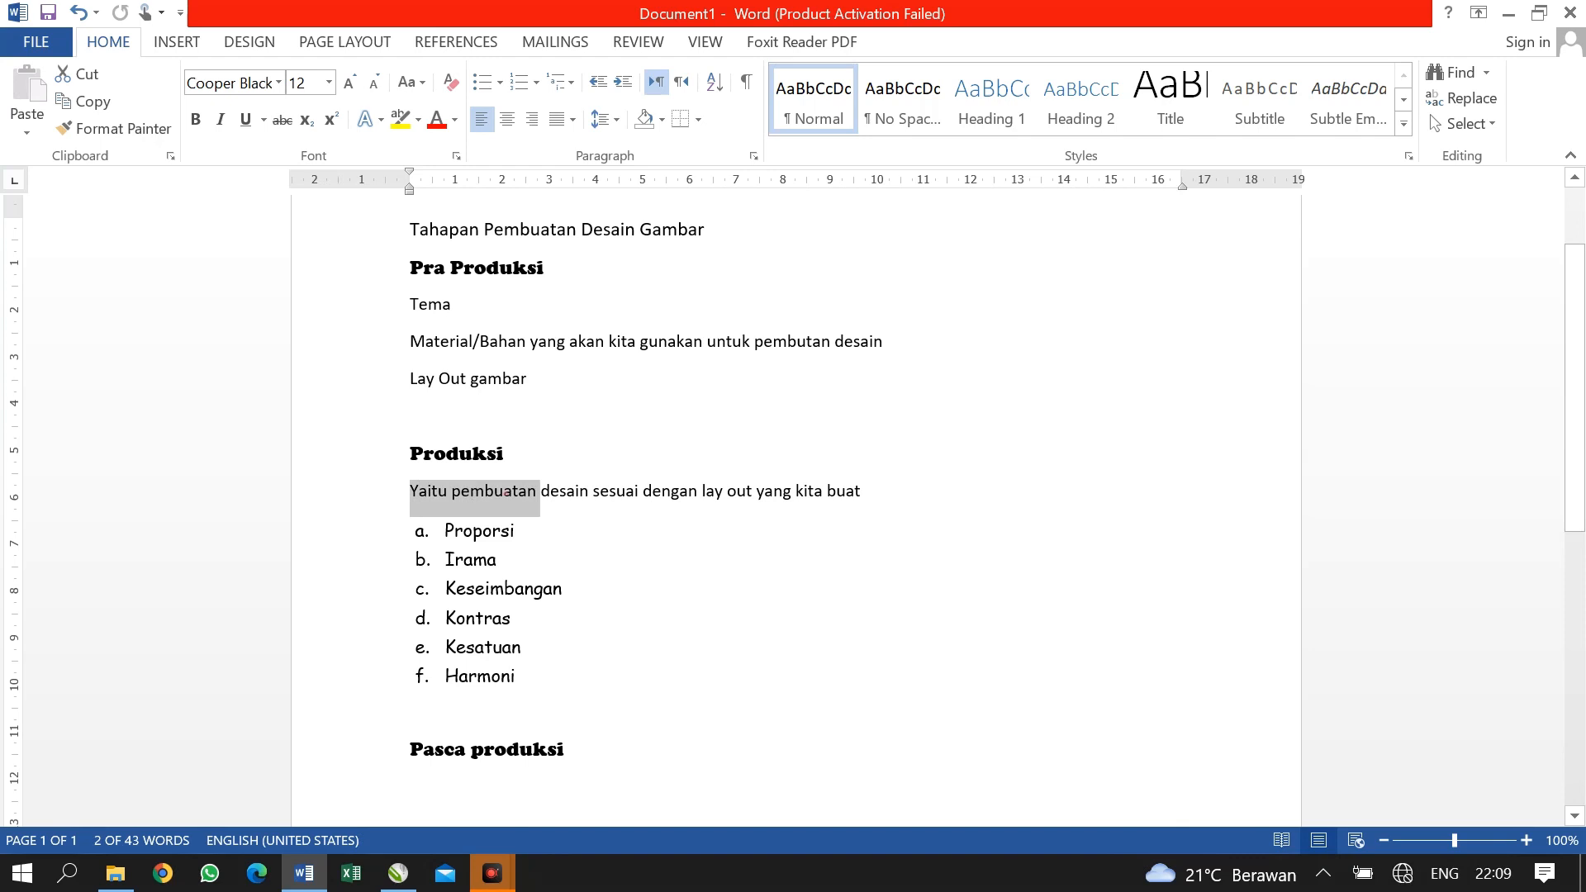
{"action": "left_click", "coordinate": [411, 454]}
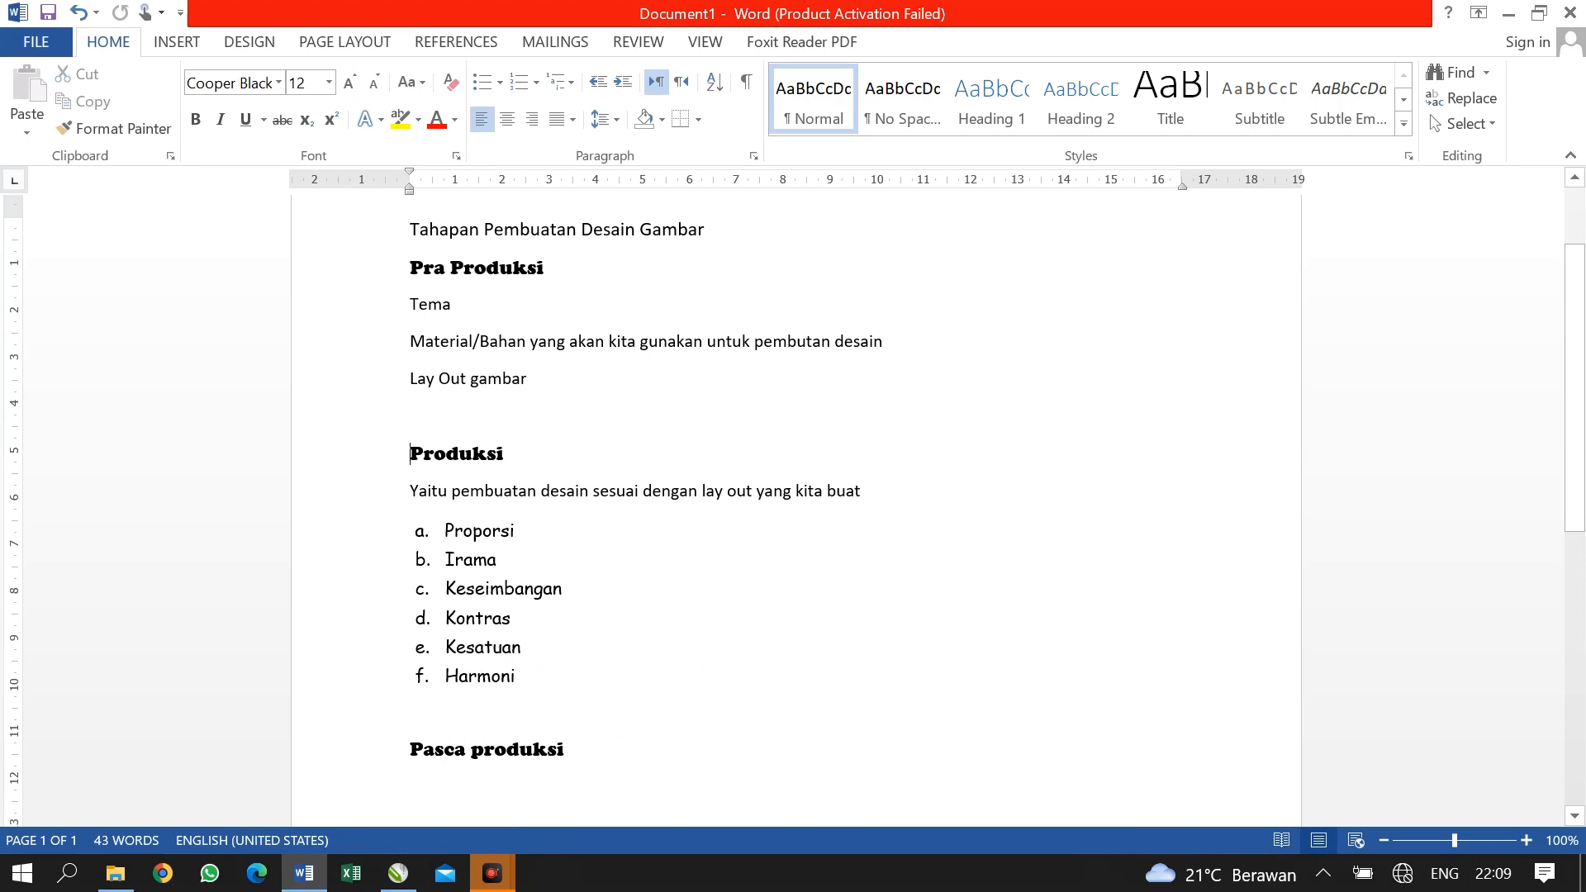
{"action": "left_click_drag", "start_coordinate": [445, 531], "coordinate": [521, 530]}
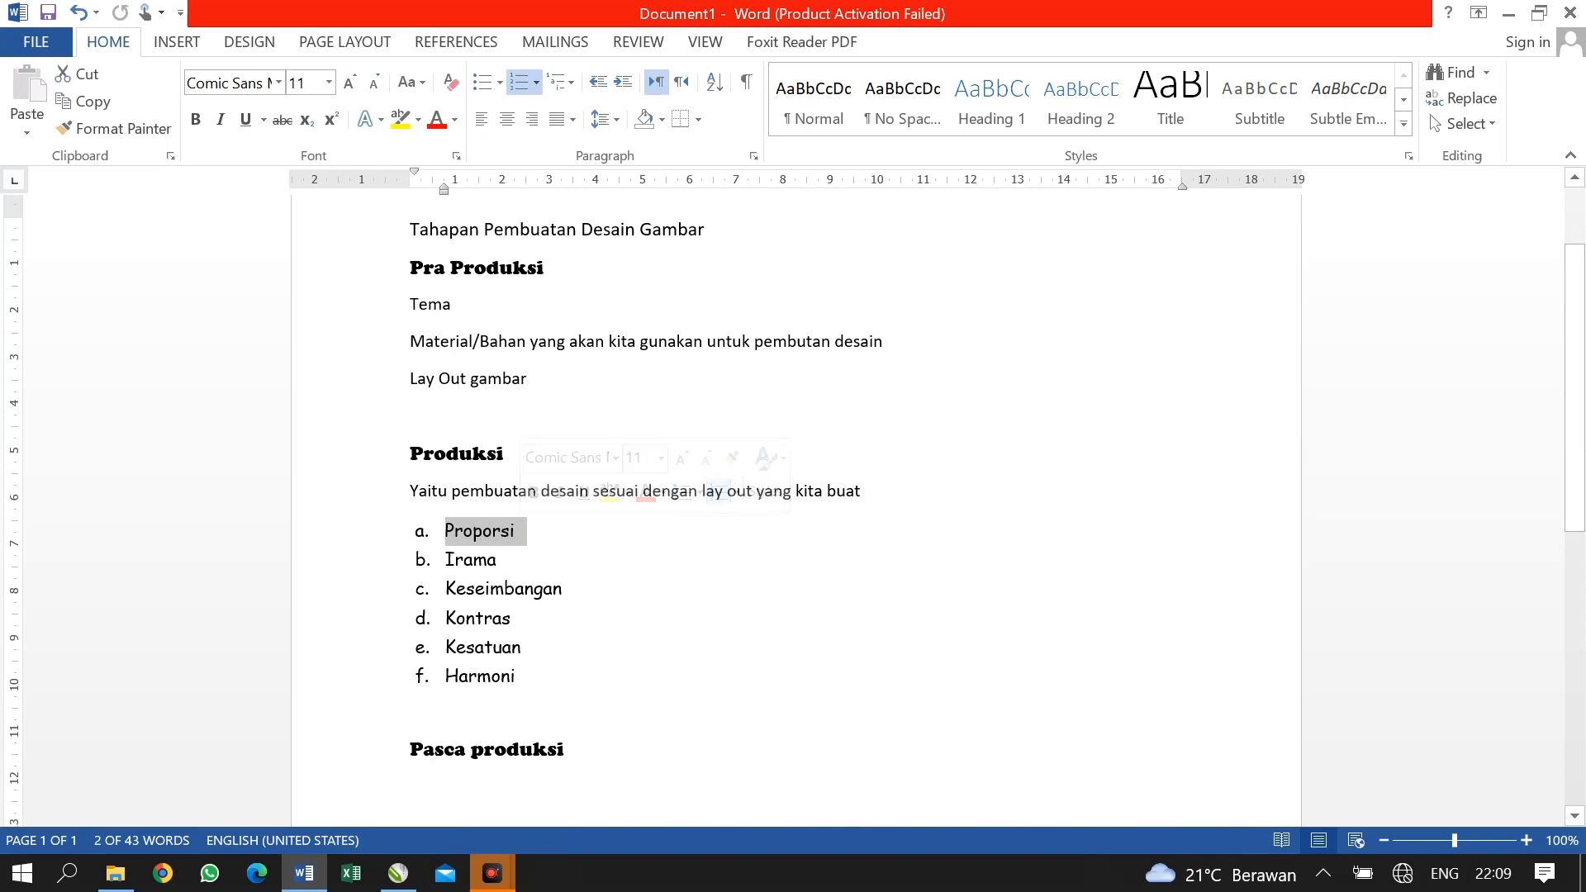
{"action": "left_click", "coordinate": [556, 692]}
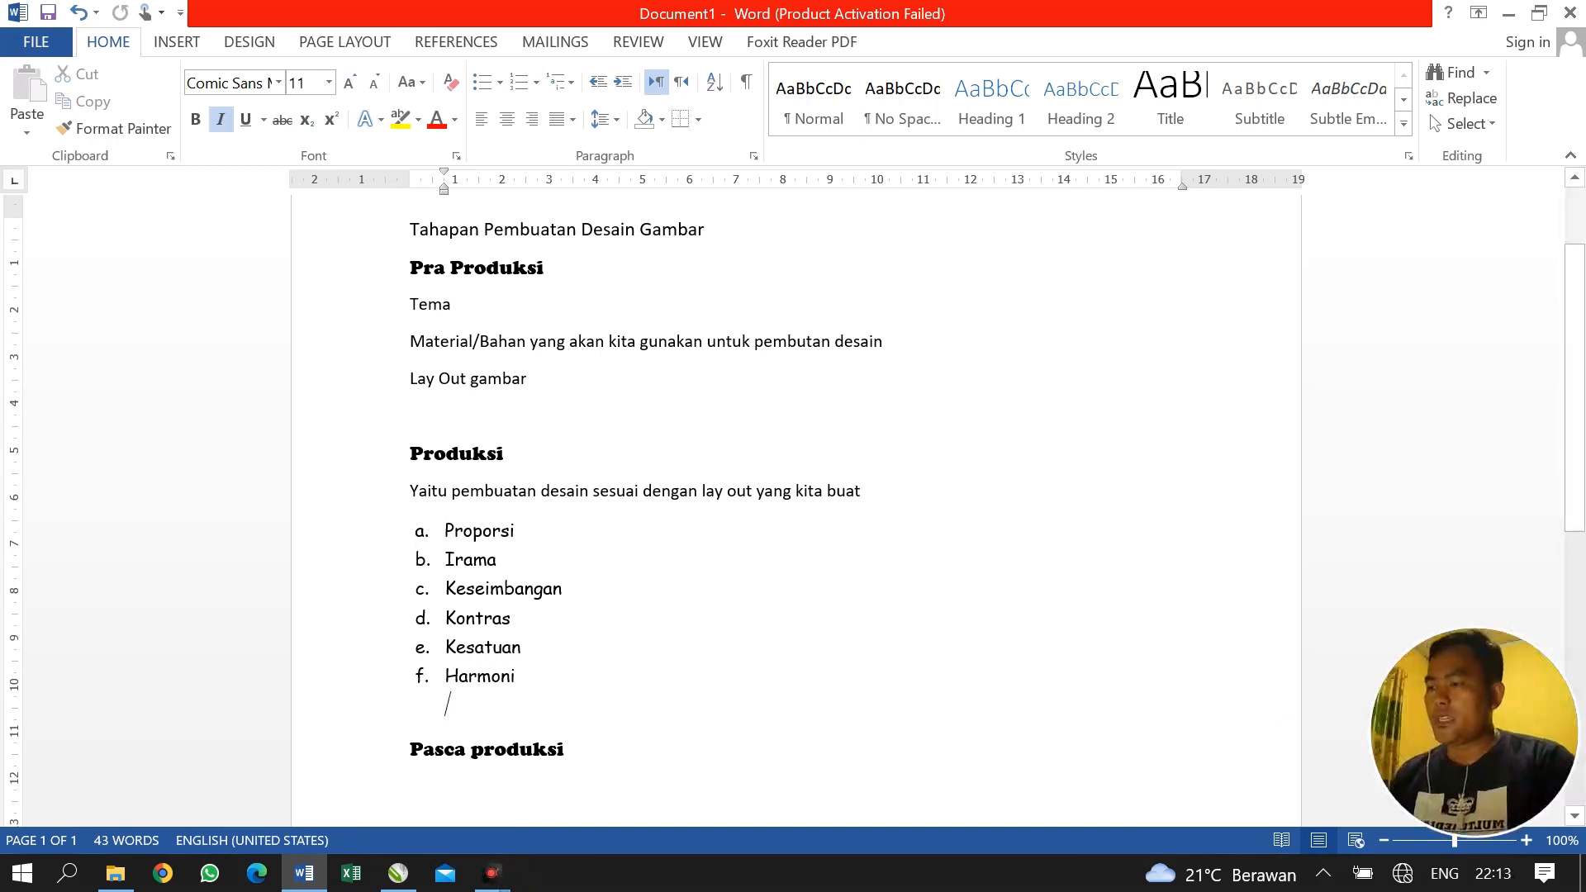
{"action": "left_click_drag", "start_coordinate": [515, 530], "coordinate": [443, 533]}
{"action": "left_click", "coordinate": [535, 542]}
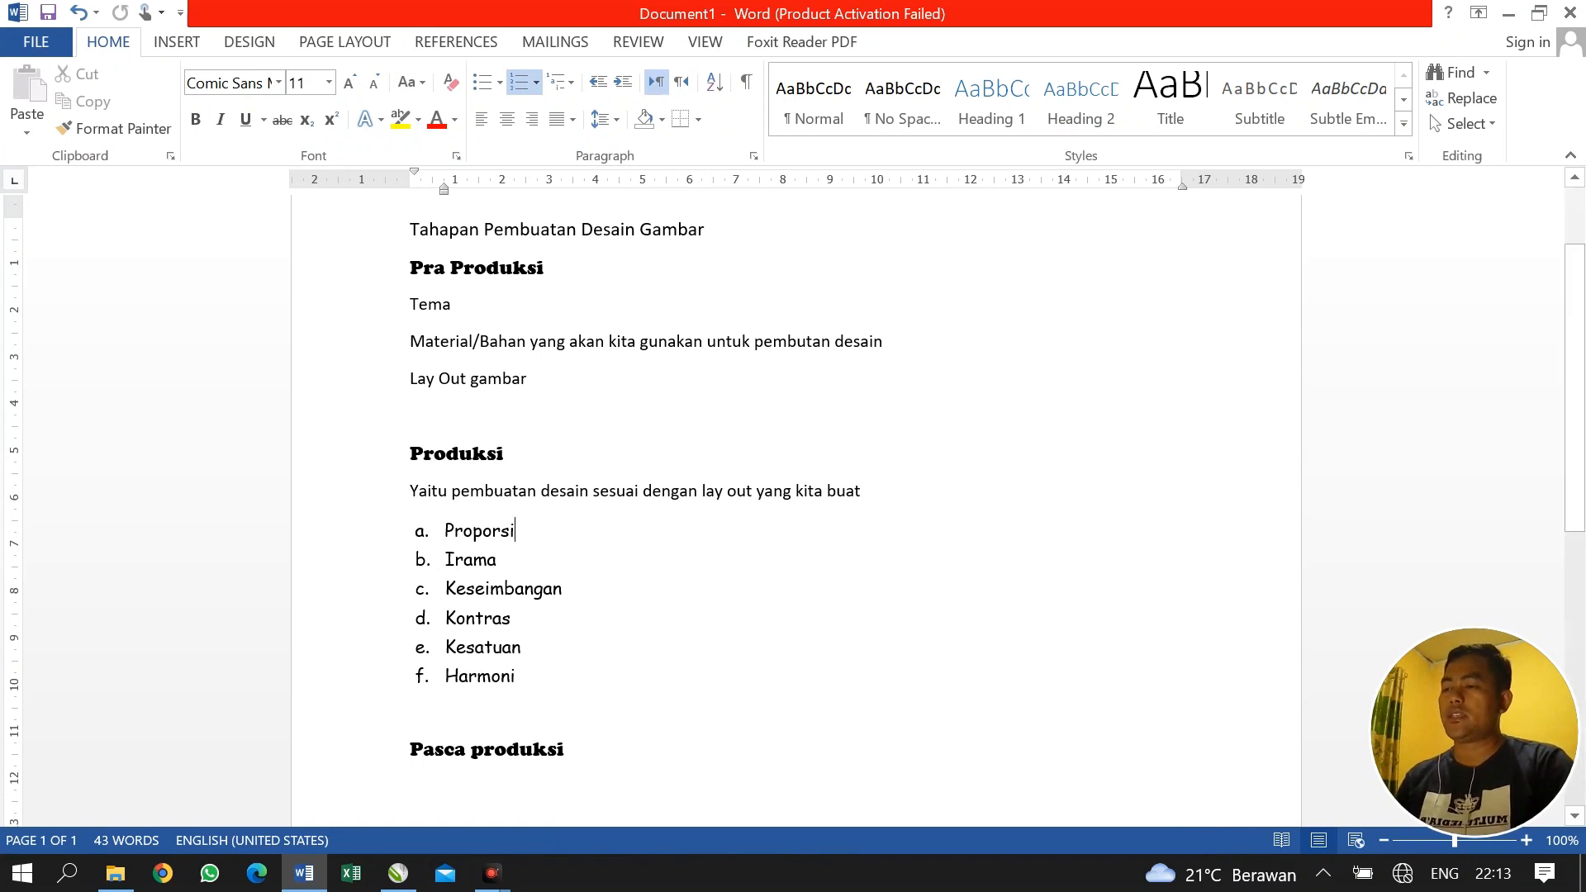
Switch to CorelDRAW and draw a four-sided polygon about 12.9 × 11.6 cm in the upper half of page 2
{"action": "left_click", "coordinate": [398, 875]}
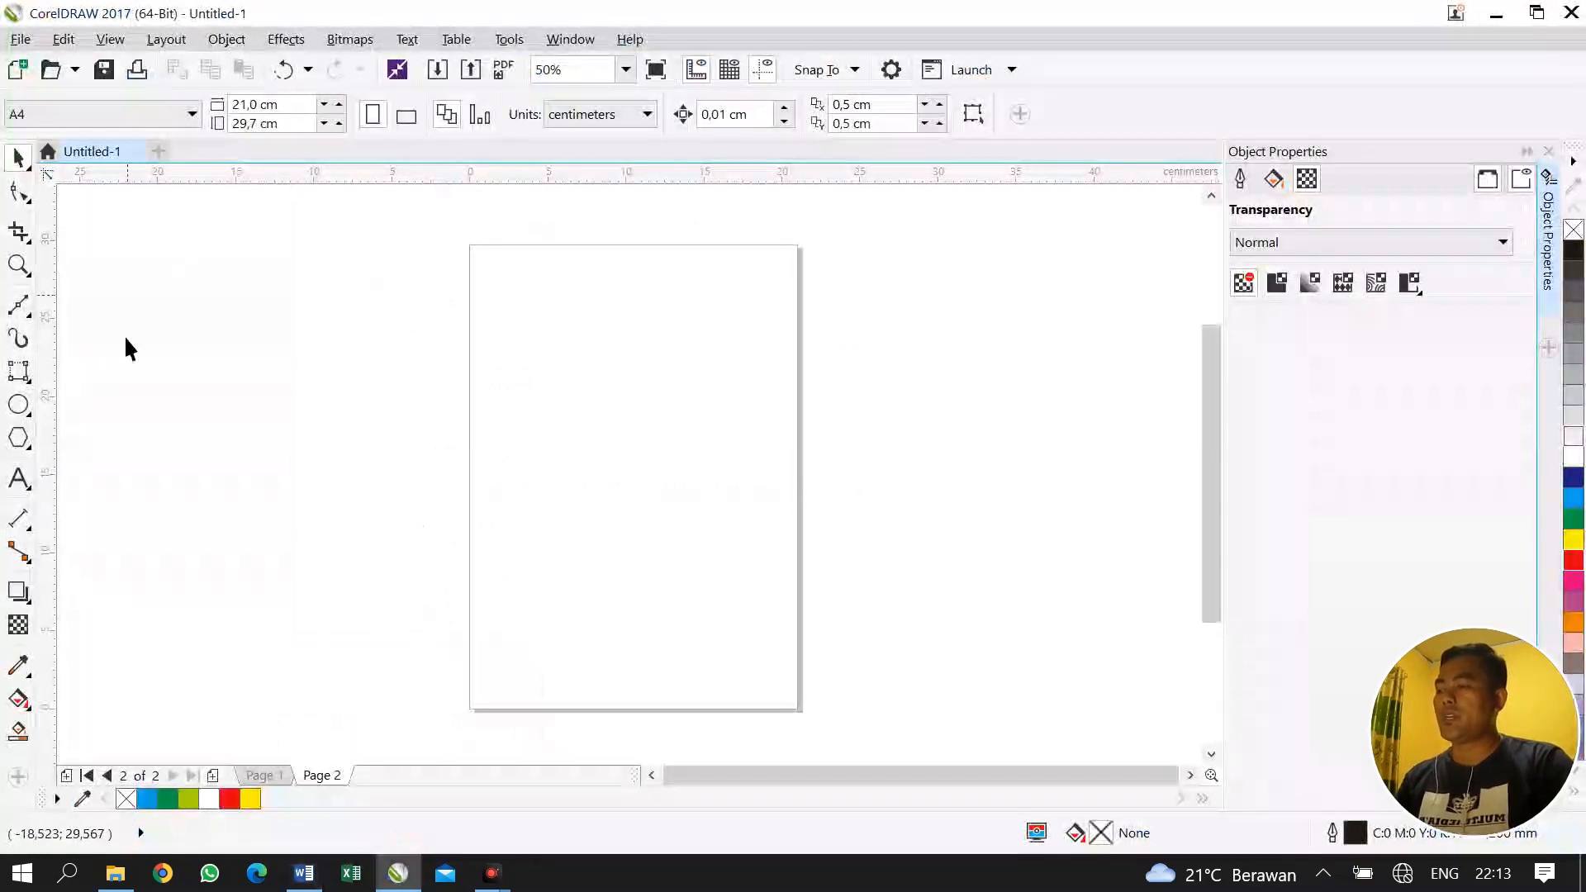
{"action": "left_click", "coordinate": [104, 438]}
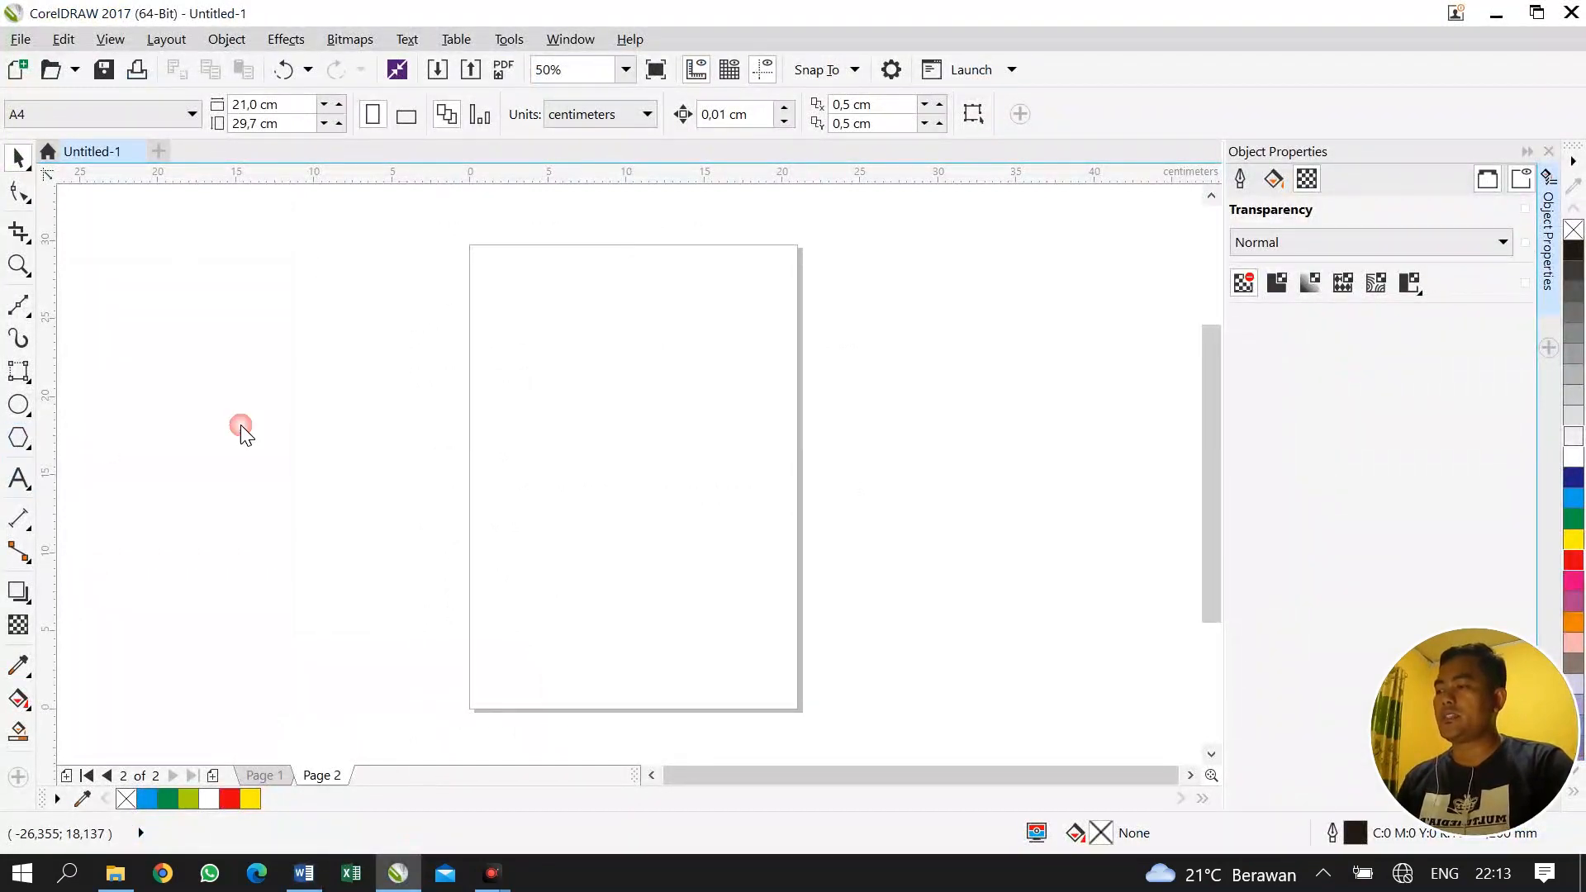
{"action": "key", "text": "y"}
{"action": "left_click_drag", "start_coordinate": [521, 308], "coordinate": [729, 496]}
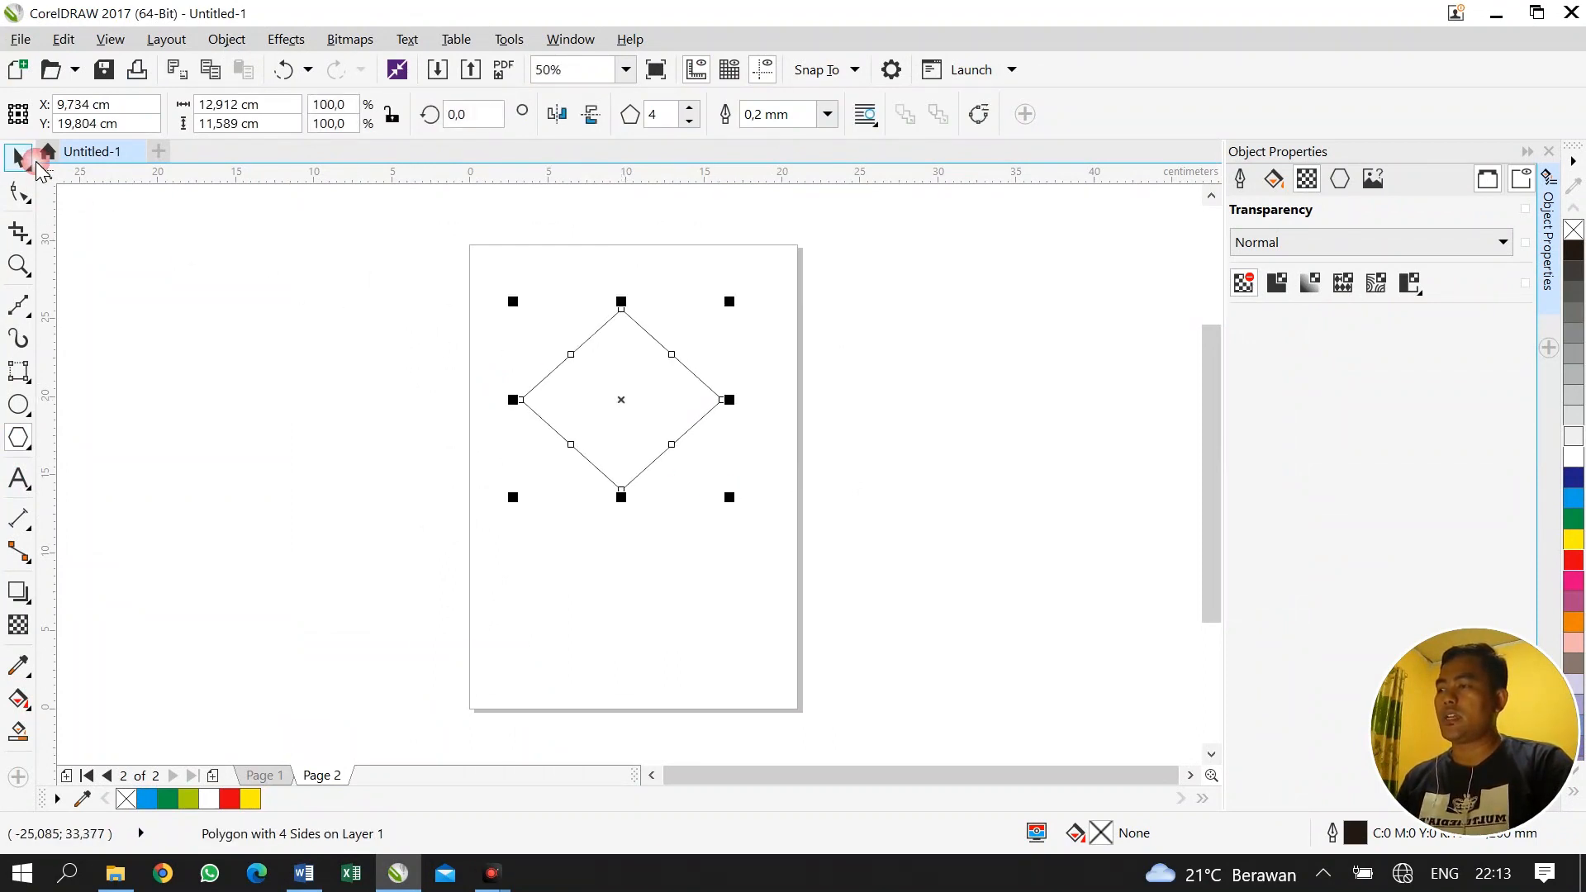
{"action": "left_click", "coordinate": [20, 157]}
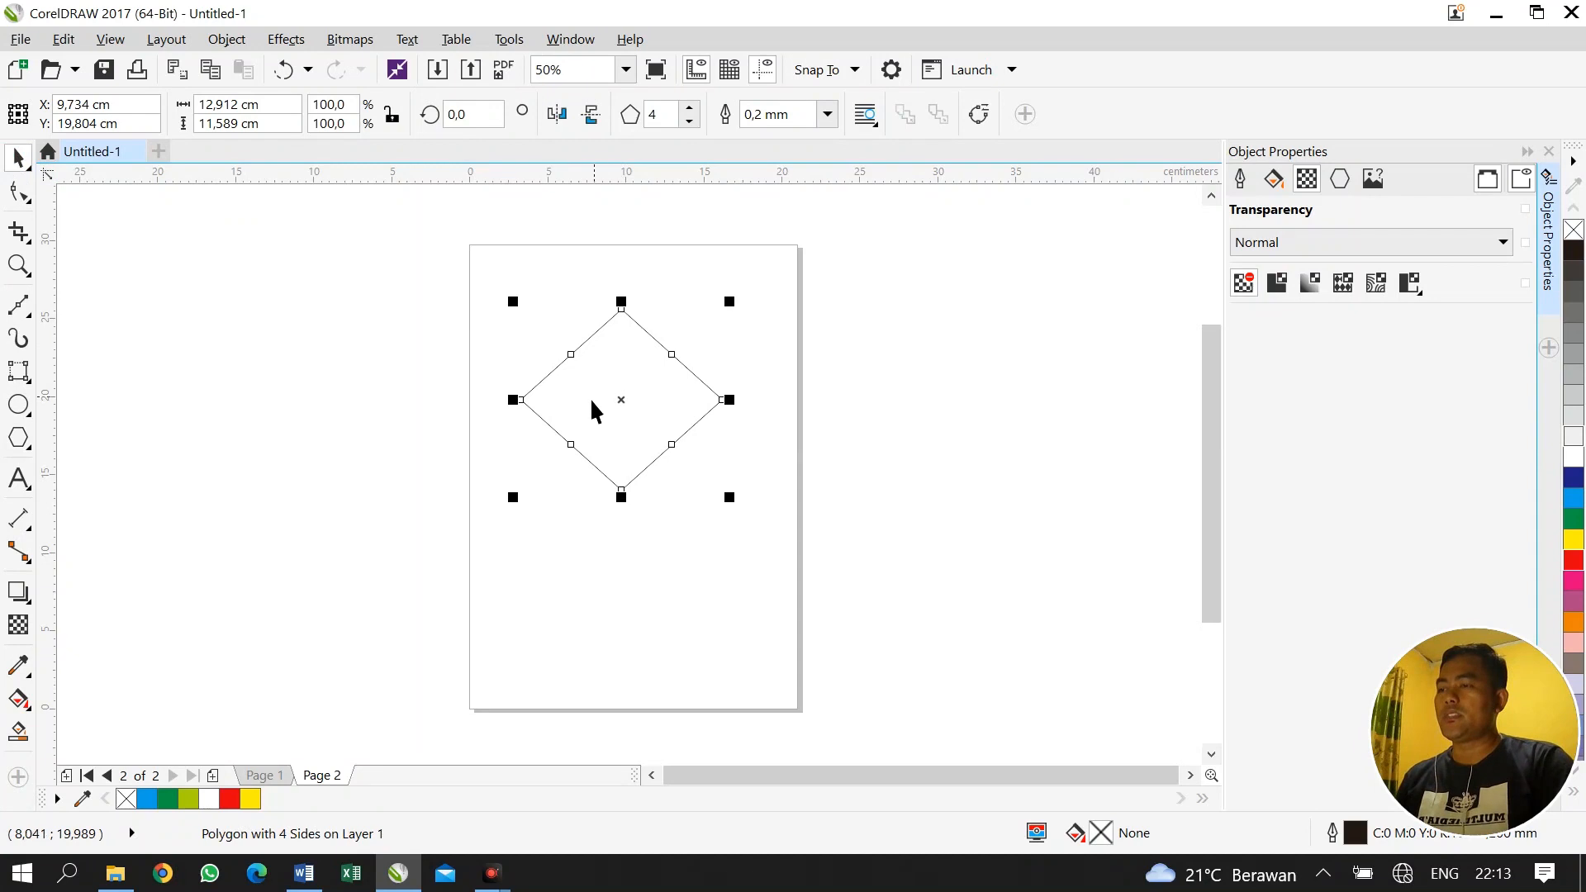
Shrink the diamond to about 6.7 × 6.0 cm and place it near the centre of the page
{"action": "left_click_drag", "start_coordinate": [621, 401], "coordinate": [571, 355]}
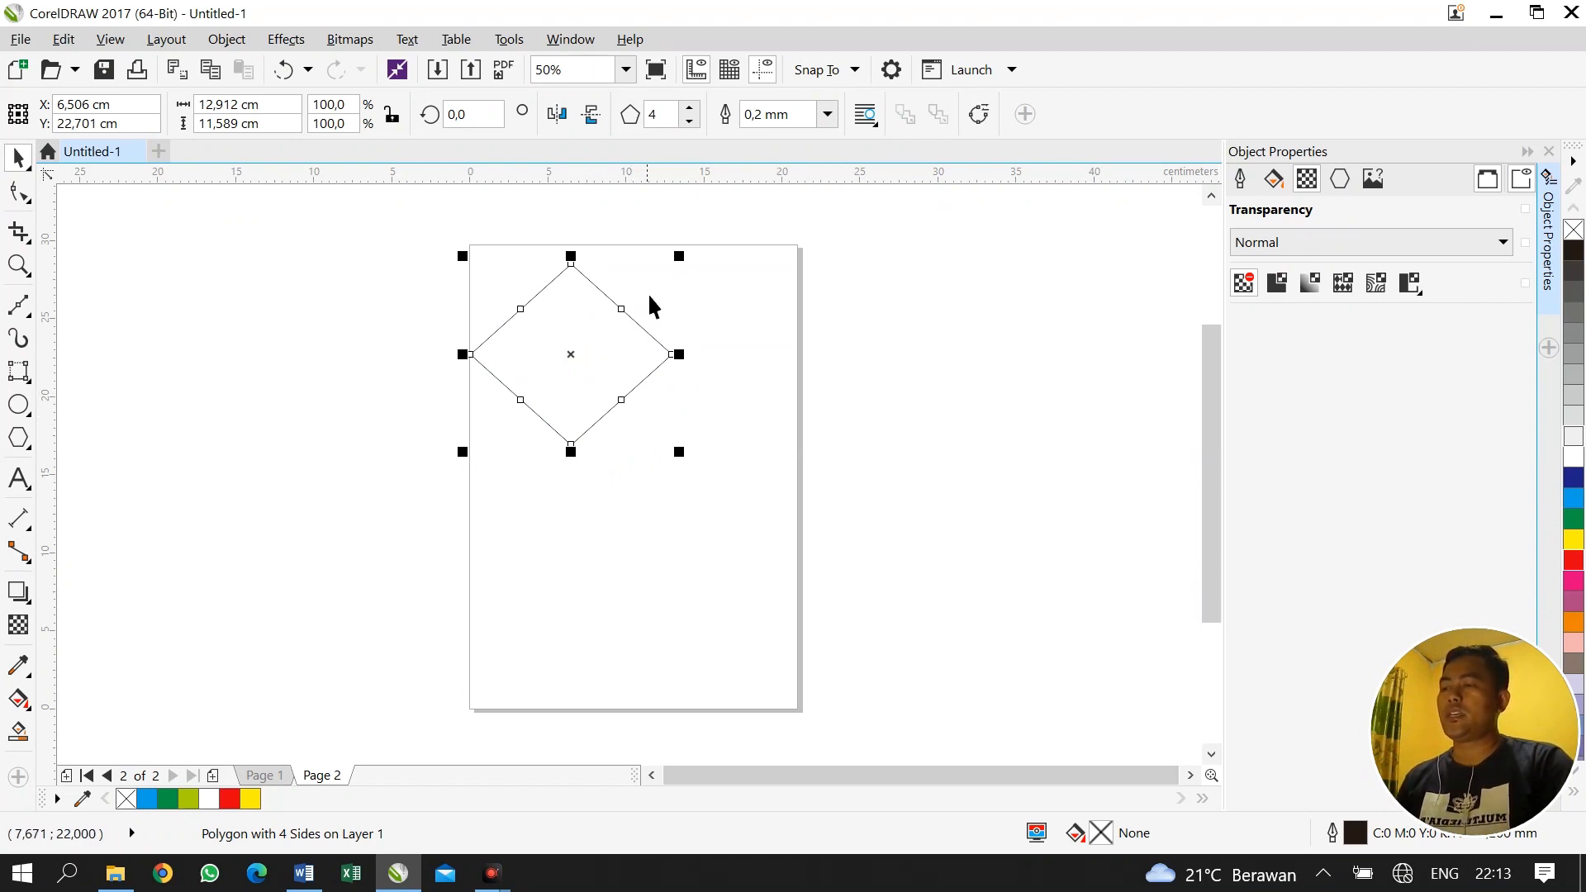
{"action": "left_click_drag", "start_coordinate": [674, 259], "coordinate": [624, 313]}
{"action": "left_click", "coordinate": [569, 376]}
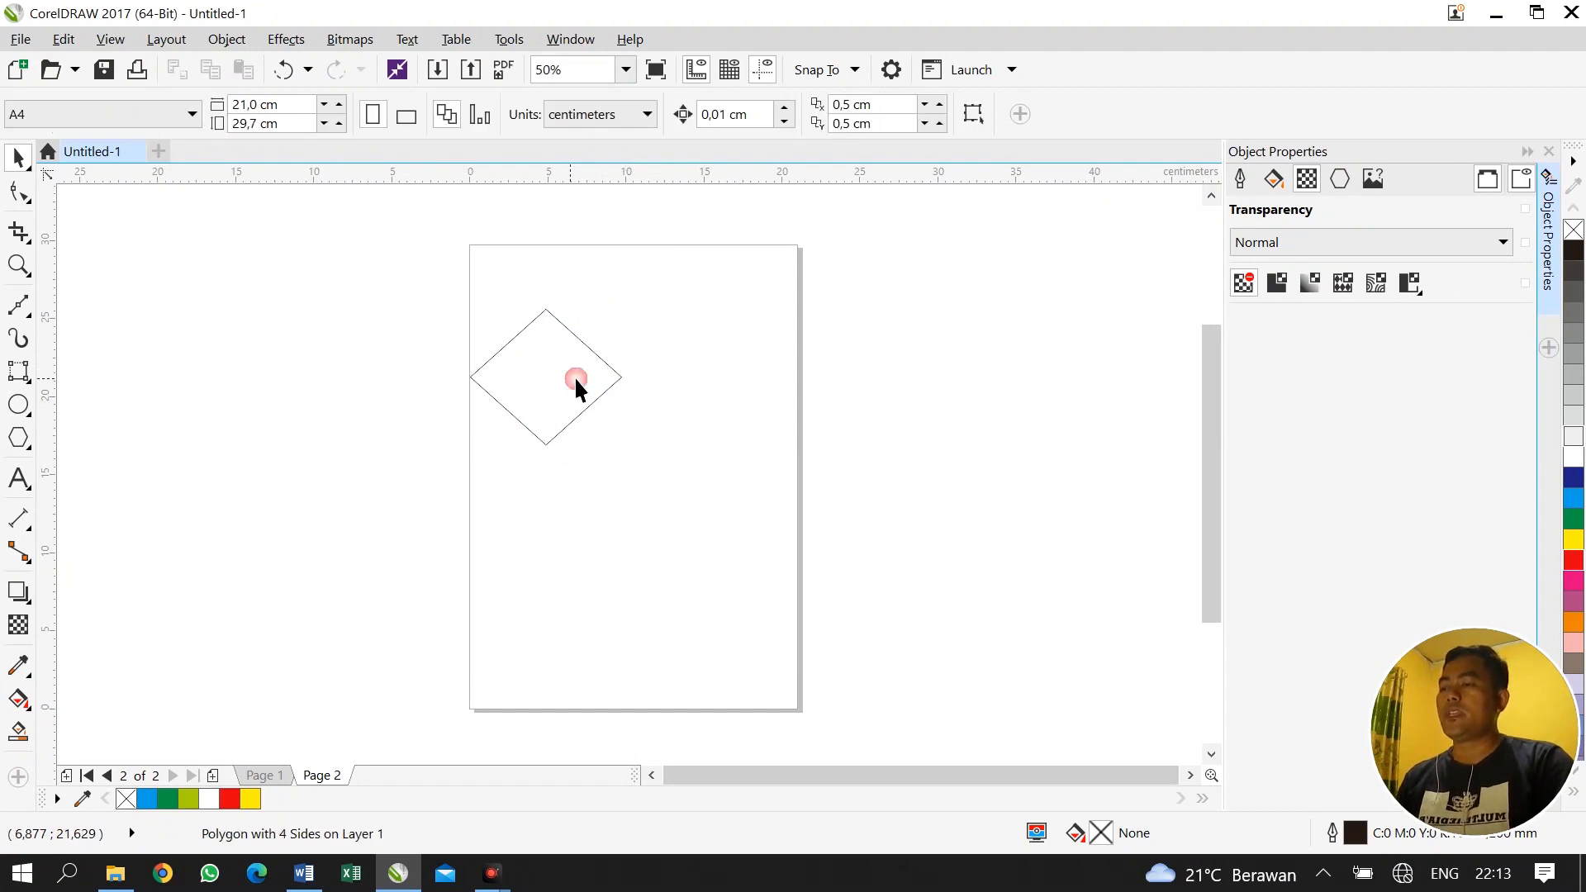
{"action": "left_click_drag", "start_coordinate": [470, 294], "coordinate": [636, 456]}
{"action": "left_click_drag", "start_coordinate": [546, 374], "coordinate": [648, 471]}
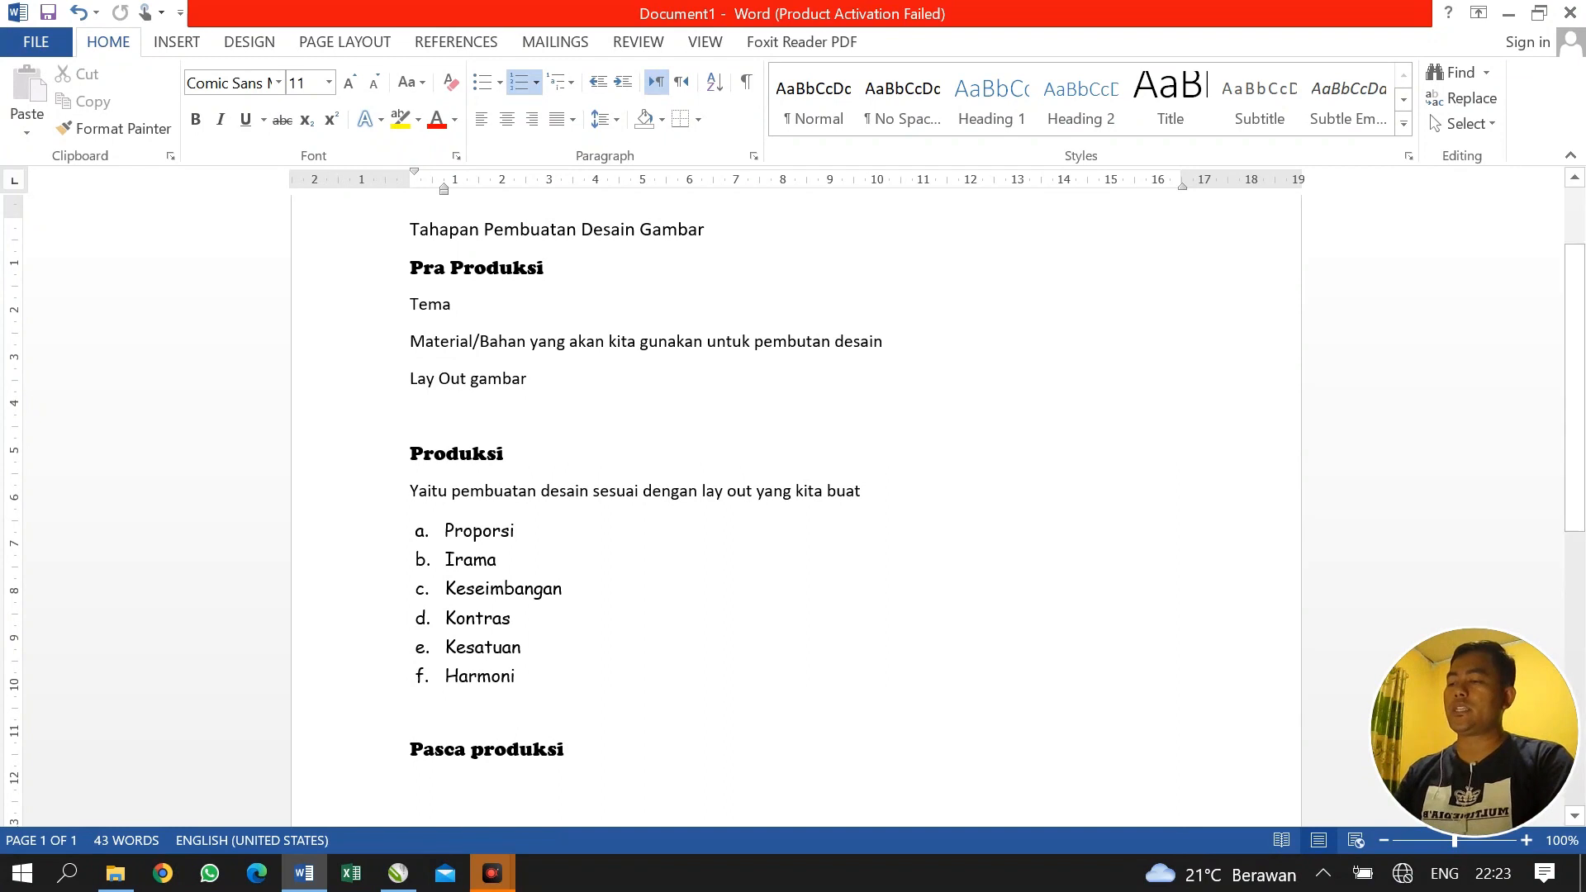
Switch to CorelDRAW, repeat the diamond in a diagonal row of three, and duplicate that row into a four-row pattern
{"action": "left_click", "coordinate": [398, 873]}
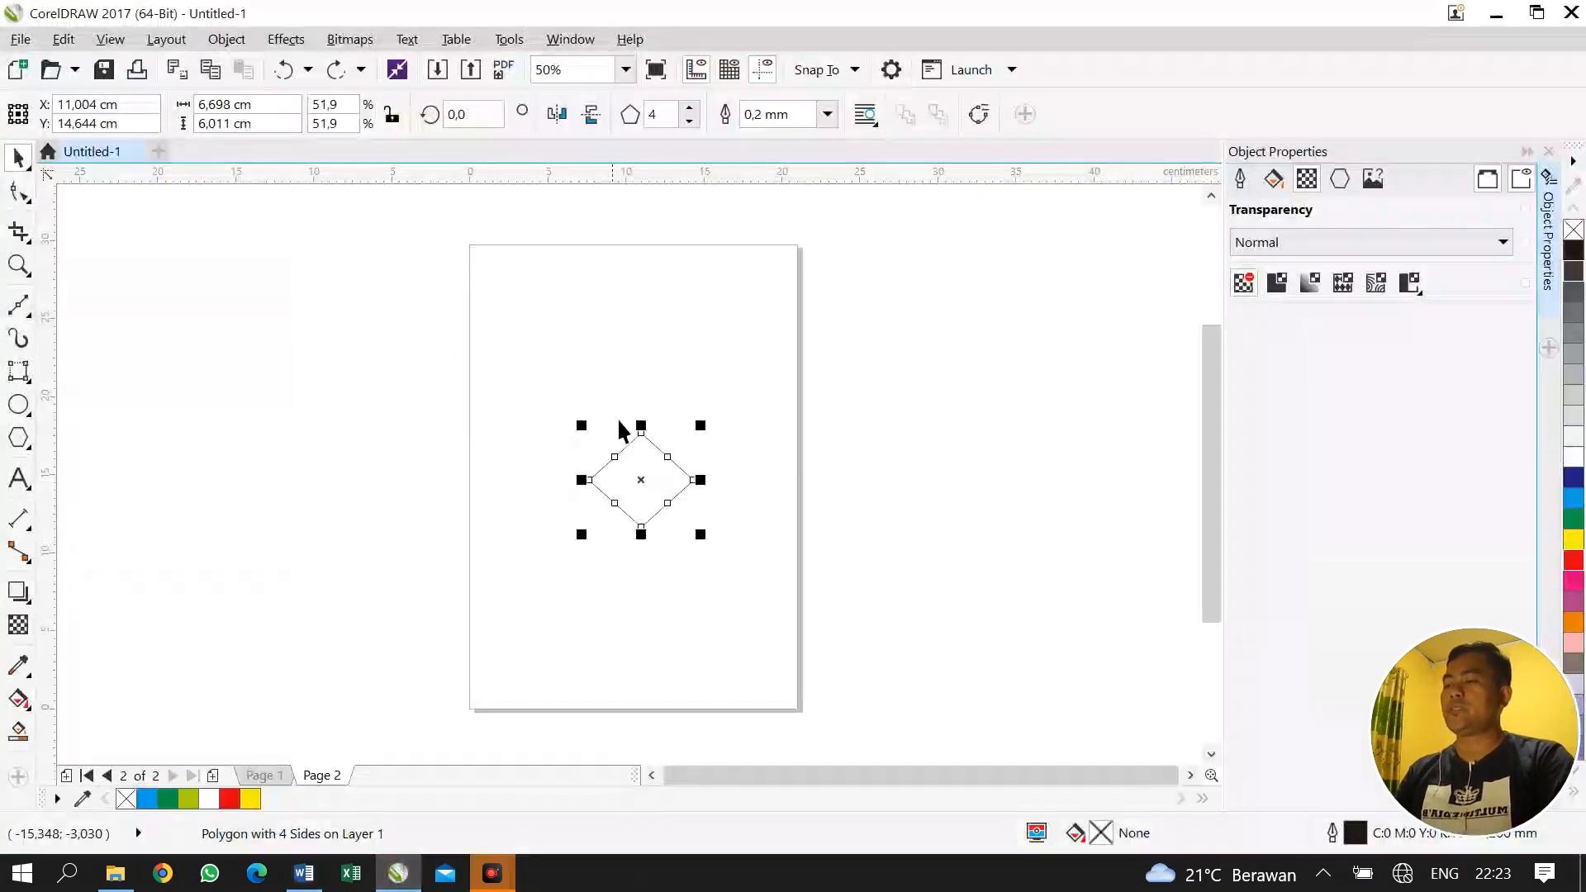
{"action": "left_click_drag", "start_coordinate": [640, 477], "coordinate": [709, 555]}
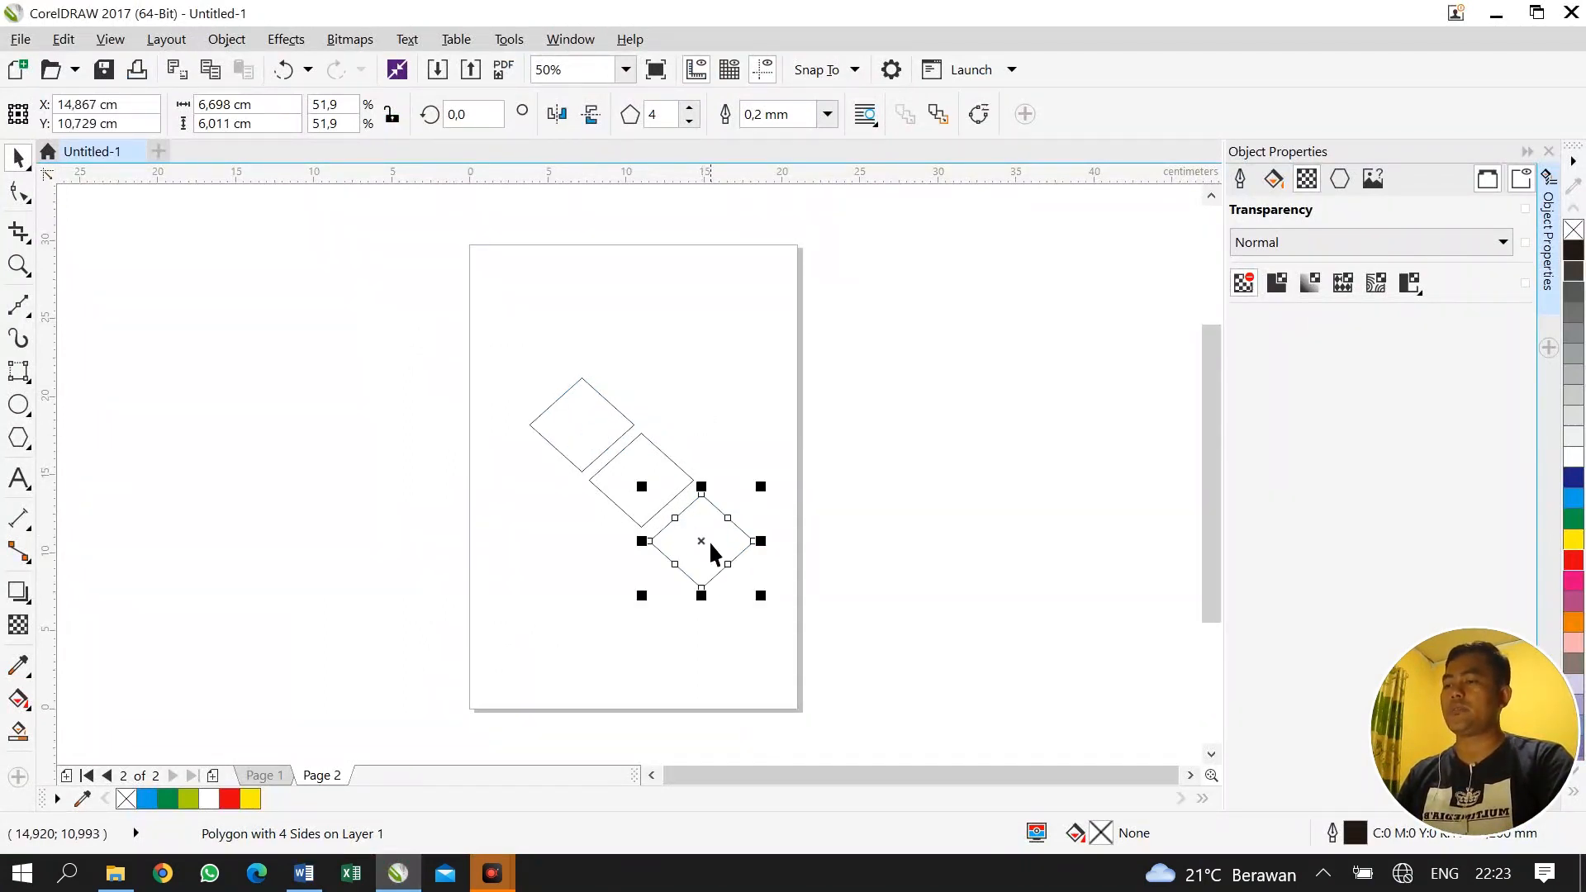
{"action": "left_click_drag", "start_coordinate": [475, 337], "coordinate": [780, 636]}
{"action": "left_click_drag", "start_coordinate": [641, 476], "coordinate": [581, 542]}
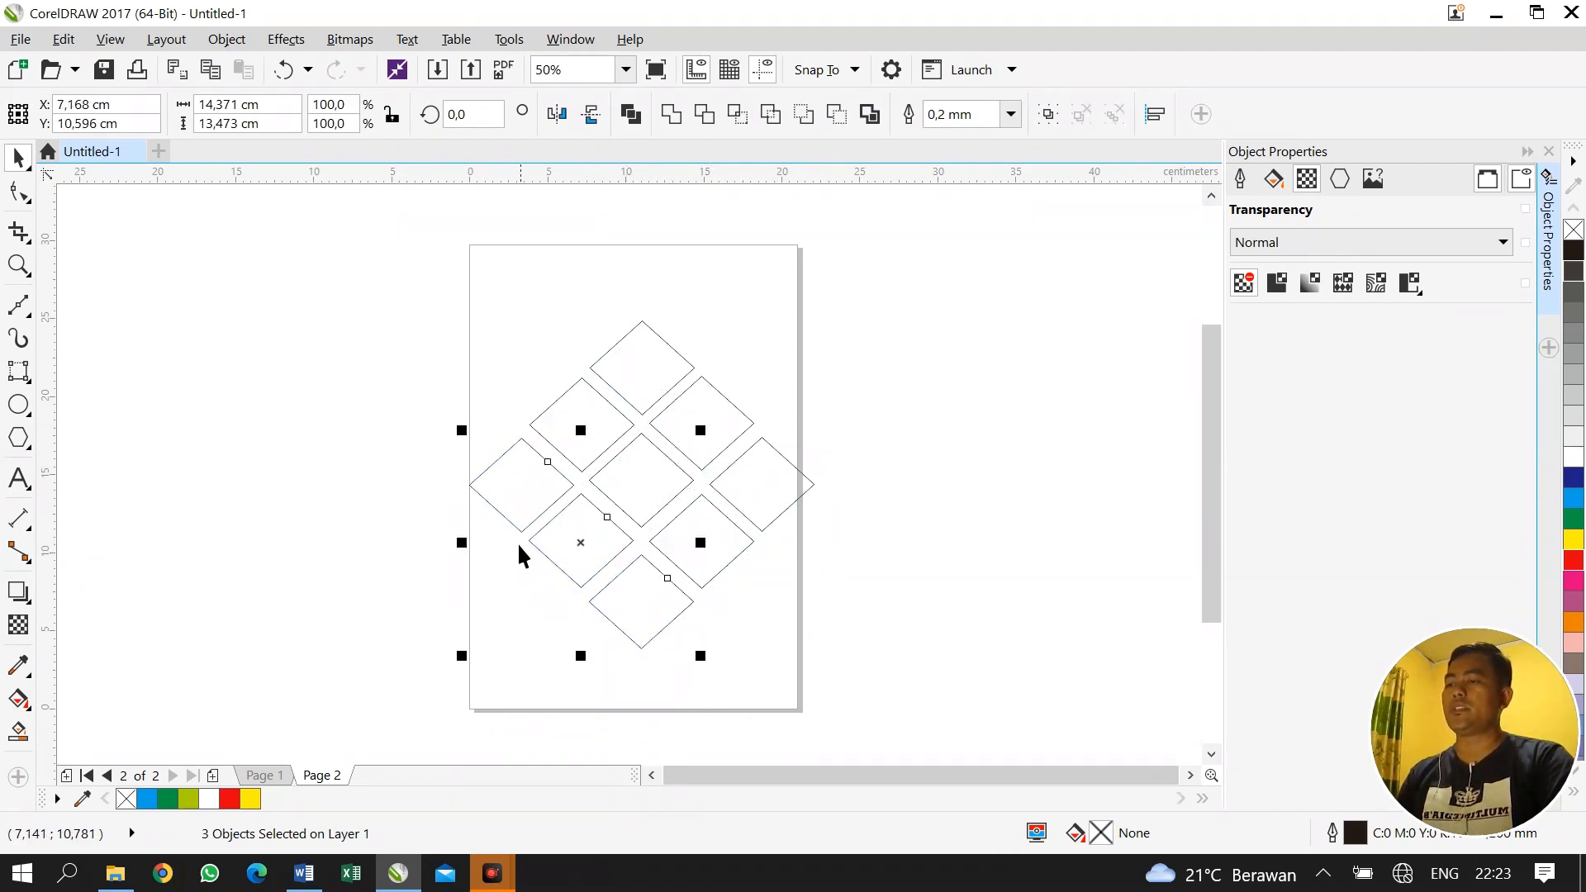
{"action": "left_click_drag", "start_coordinate": [576, 540], "coordinate": [533, 622]}
{"action": "left_click", "coordinate": [469, 376]}
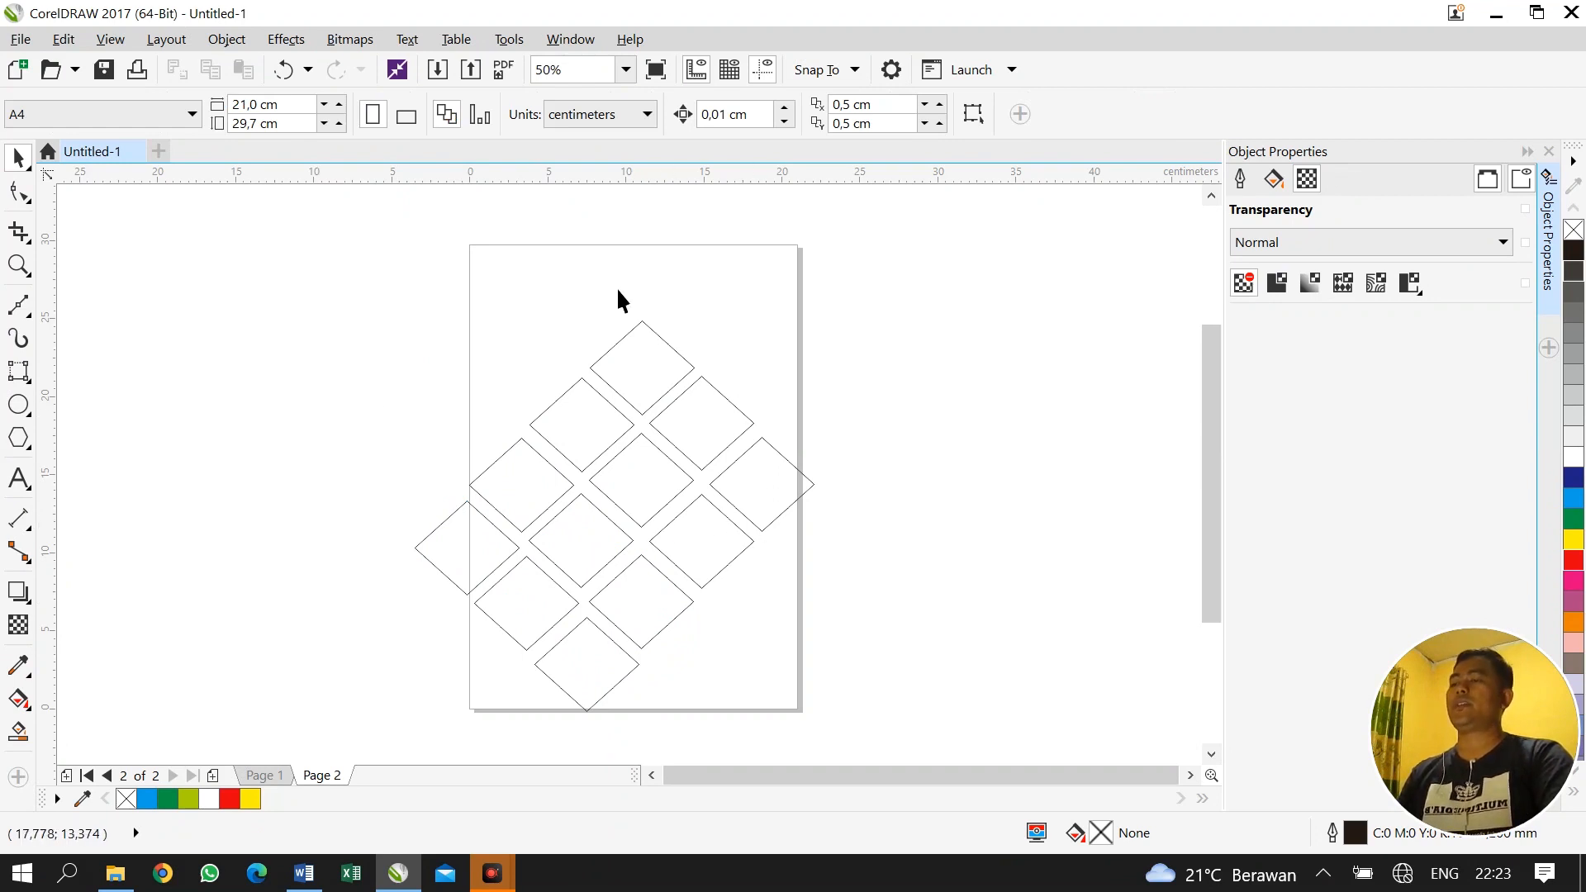
{"action": "left_click", "coordinate": [652, 409]}
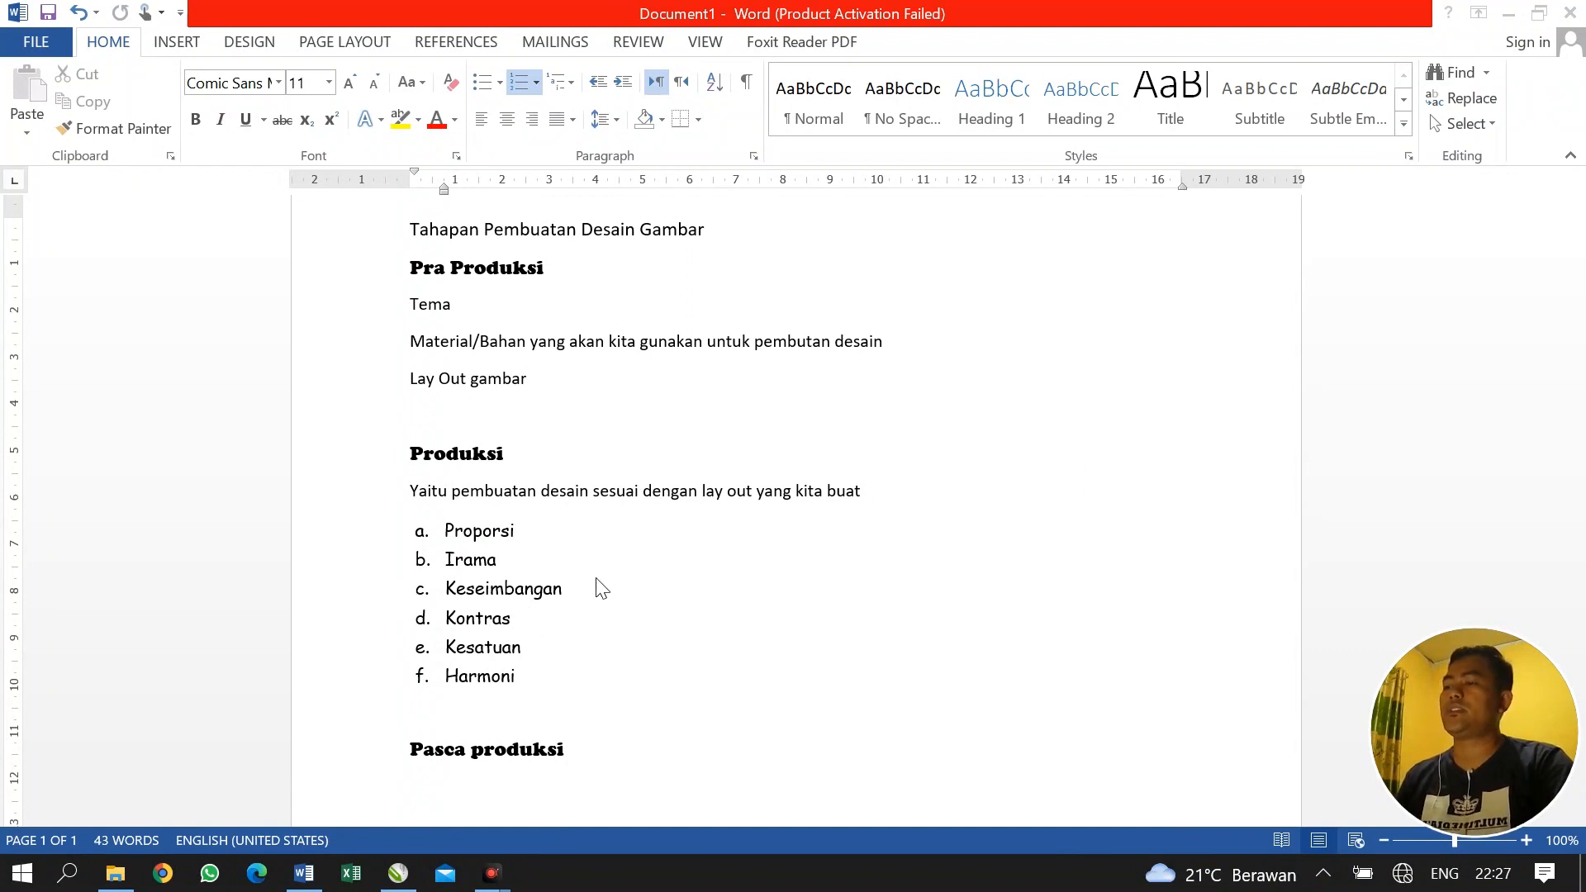
Switch to CorelDRAW and move the diamond off-centre towards the page's right edge, at about X 15.1 cm, Y 14.6 cm
{"action": "left_click", "coordinate": [400, 873]}
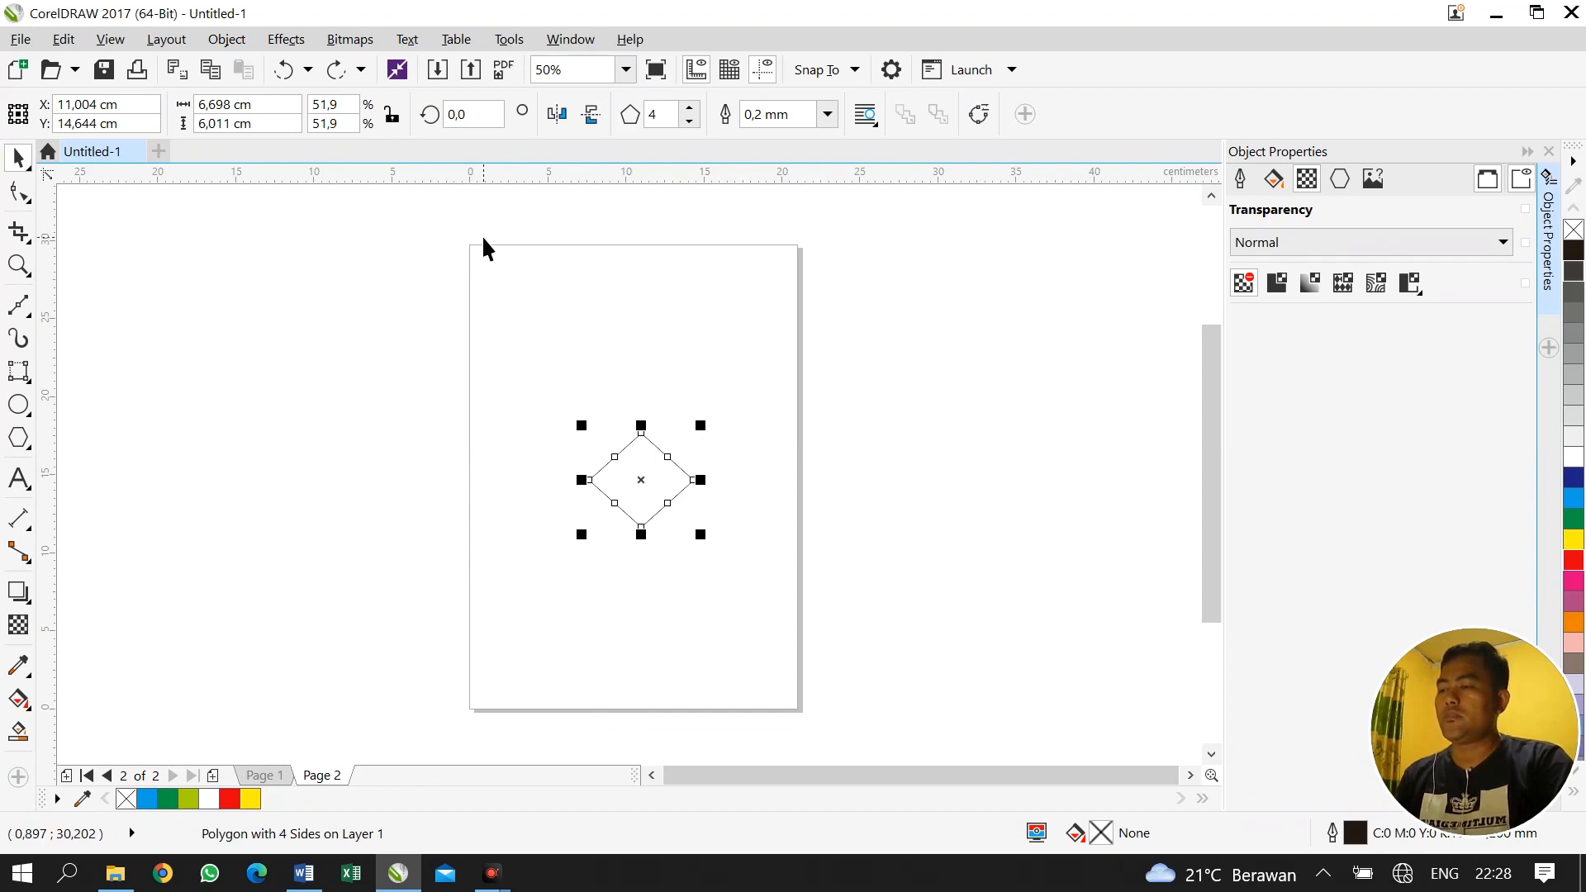
{"action": "left_click_drag", "start_coordinate": [641, 480], "coordinate": [707, 479]}
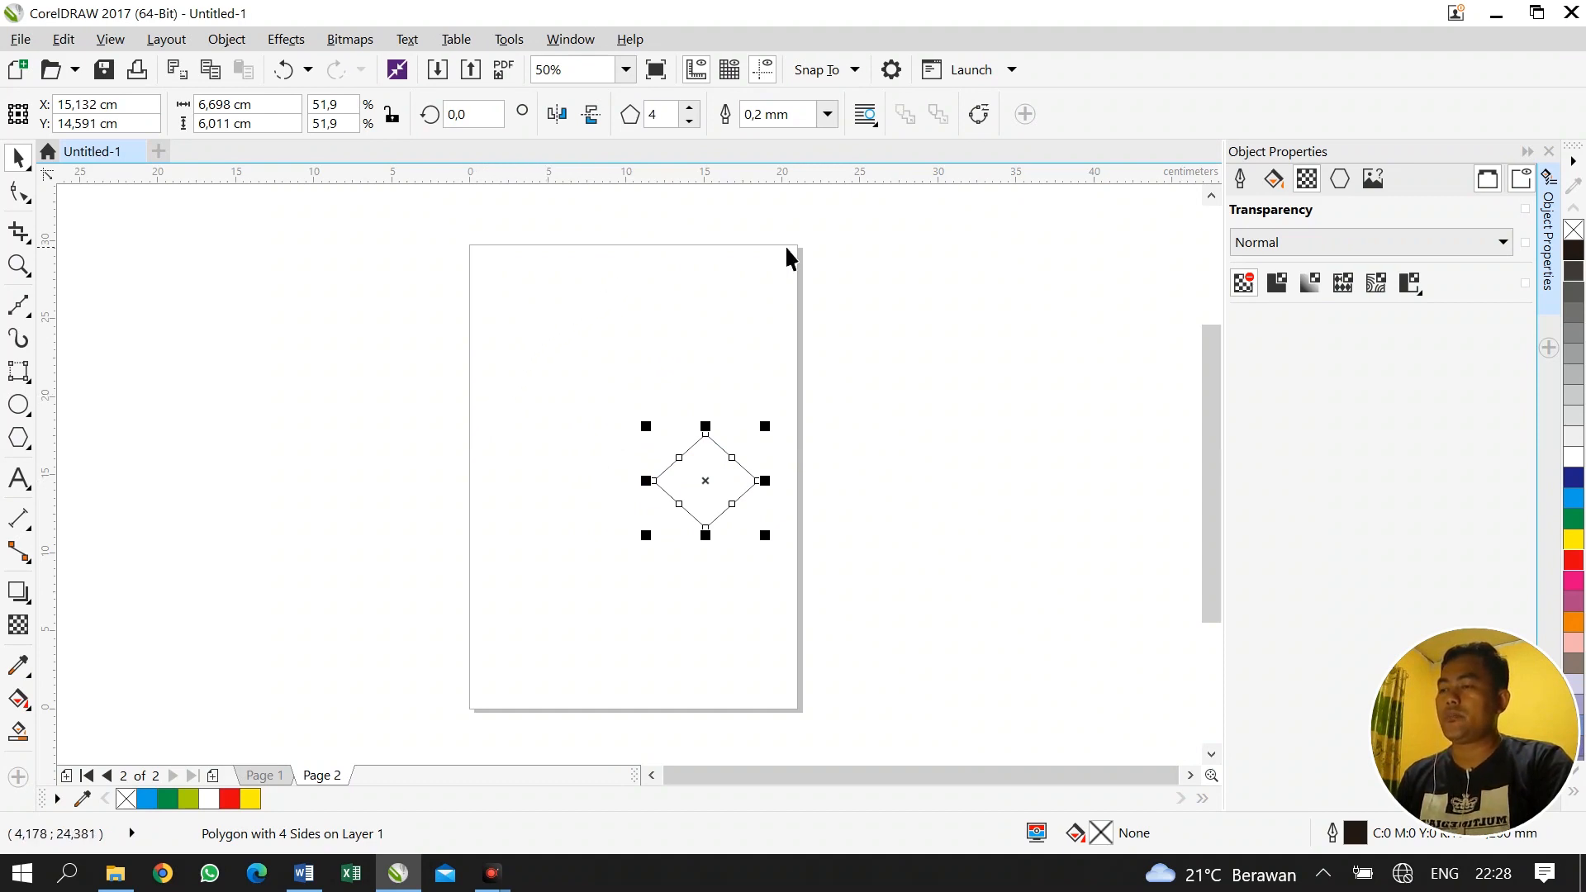
{"action": "left_click", "coordinate": [704, 478]}
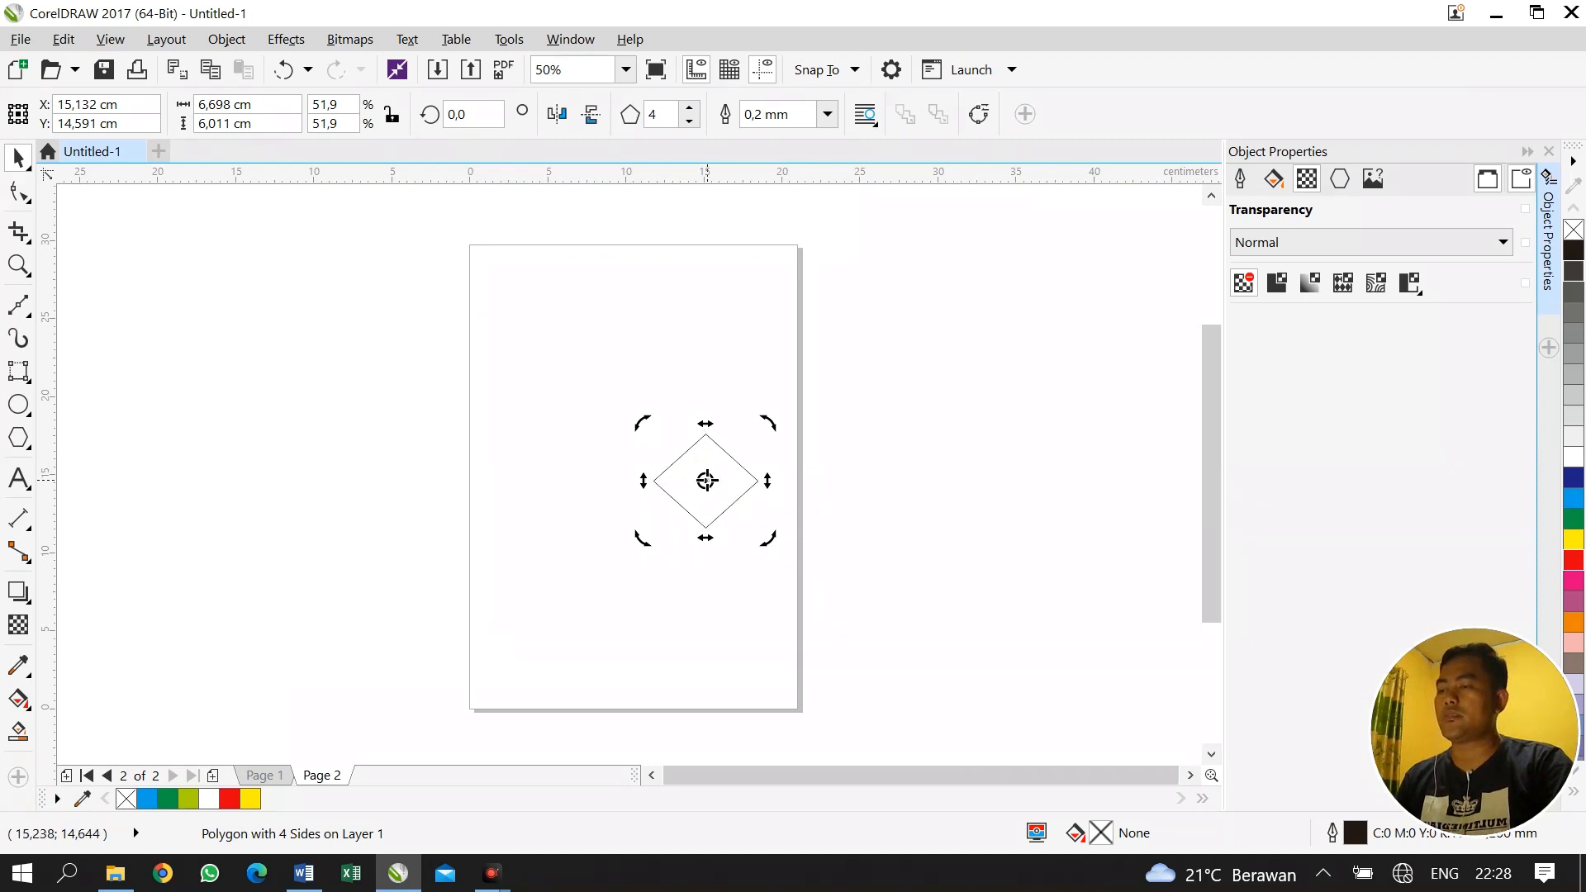
{"action": "left_click", "coordinate": [754, 389]}
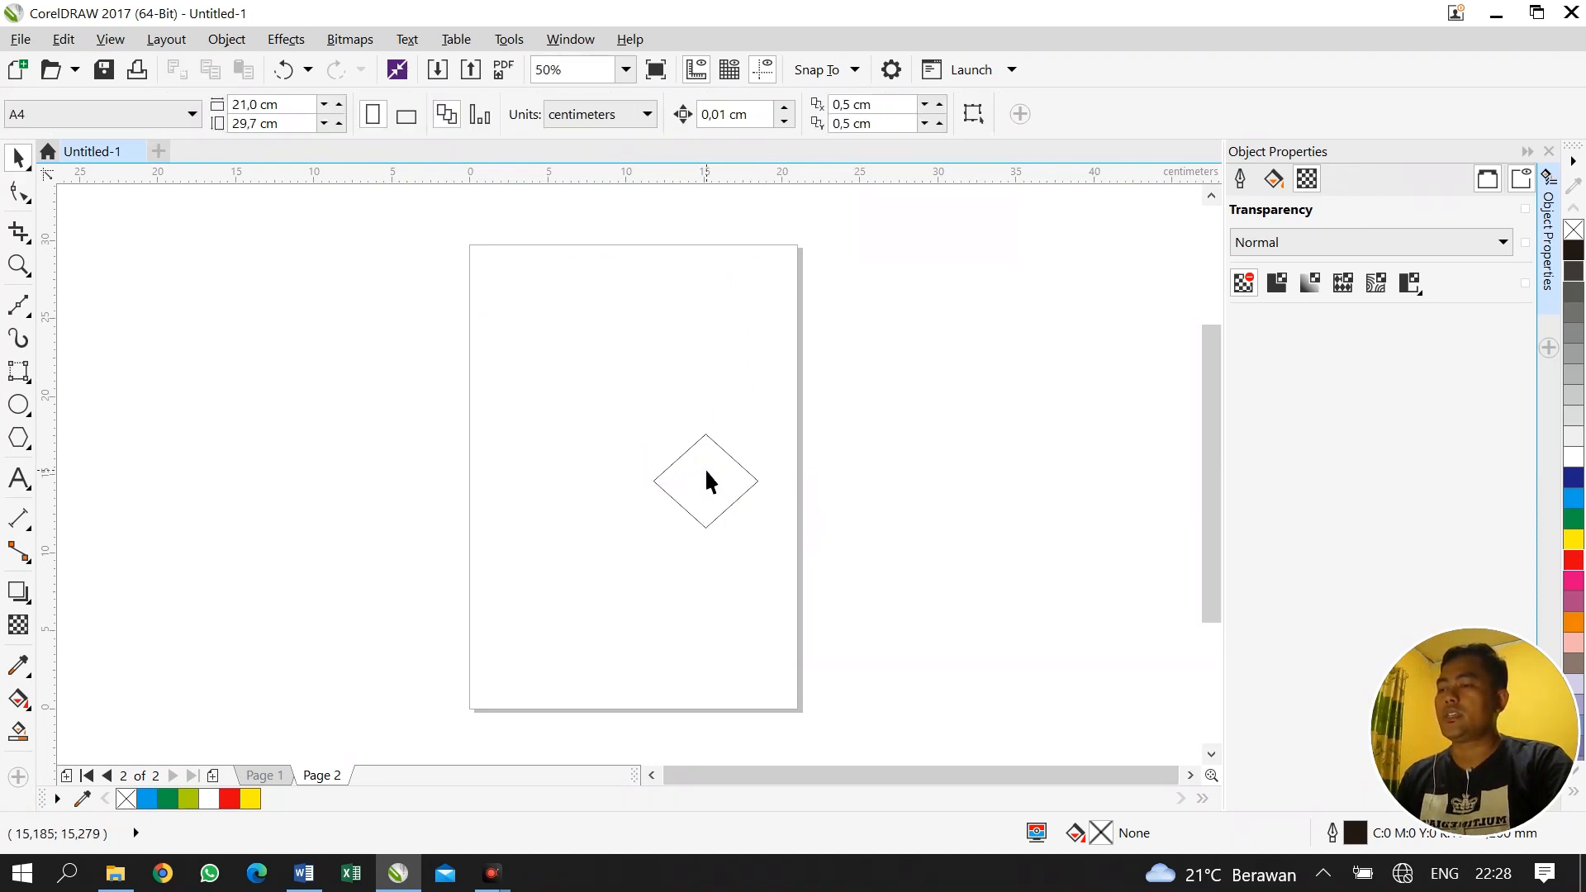
{"action": "left_click", "coordinate": [729, 456]}
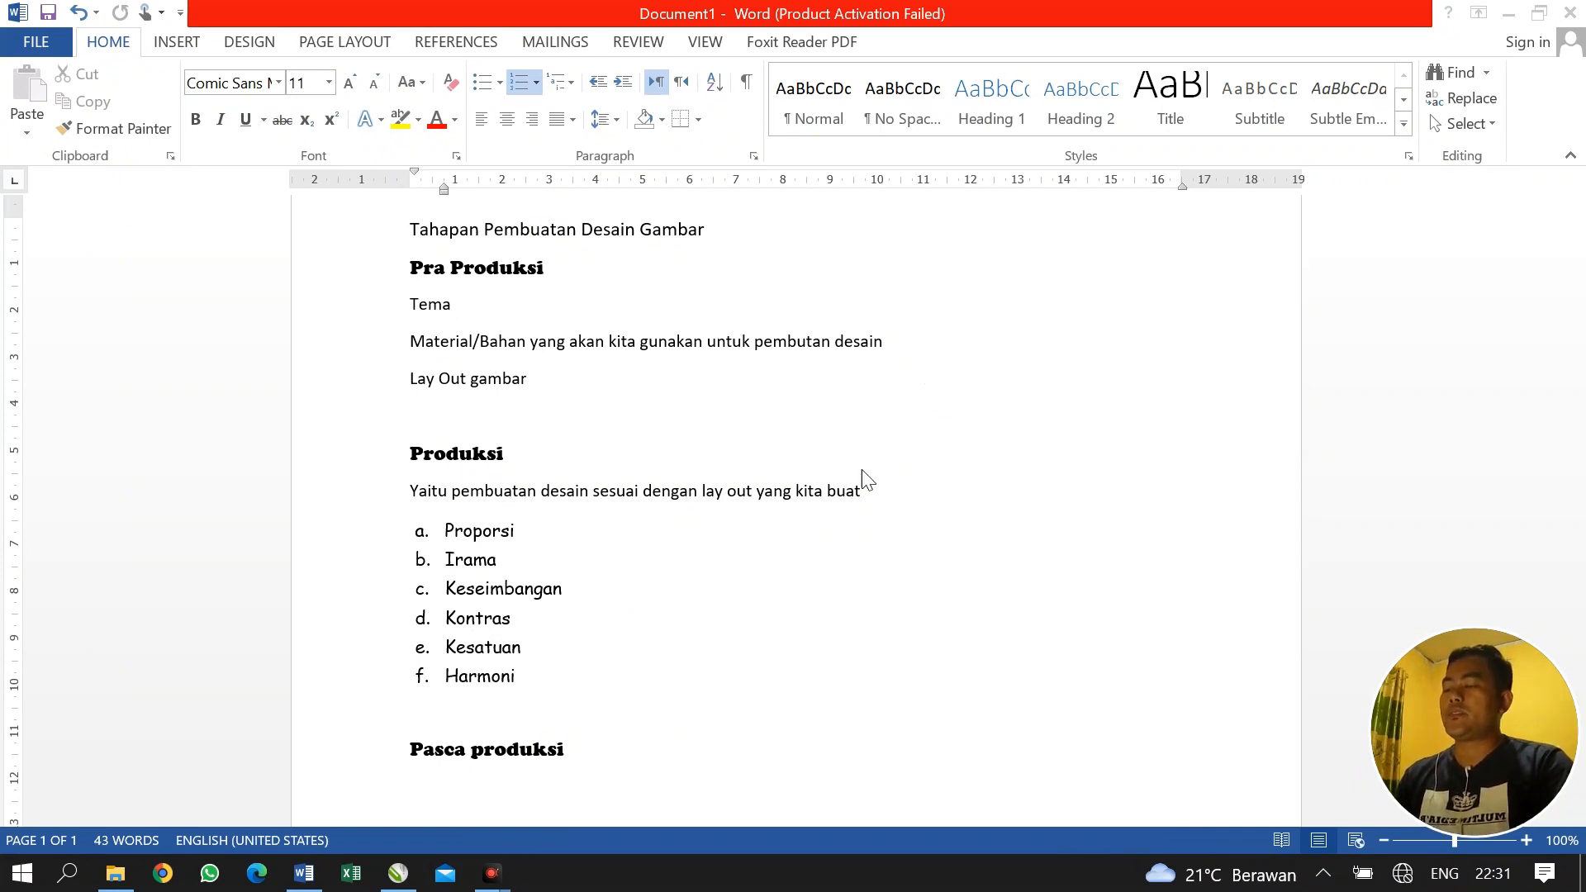
Switch to CorelDRAW and move the diamond leftward, slightly above the middle of the page
{"action": "left_click", "coordinate": [398, 873]}
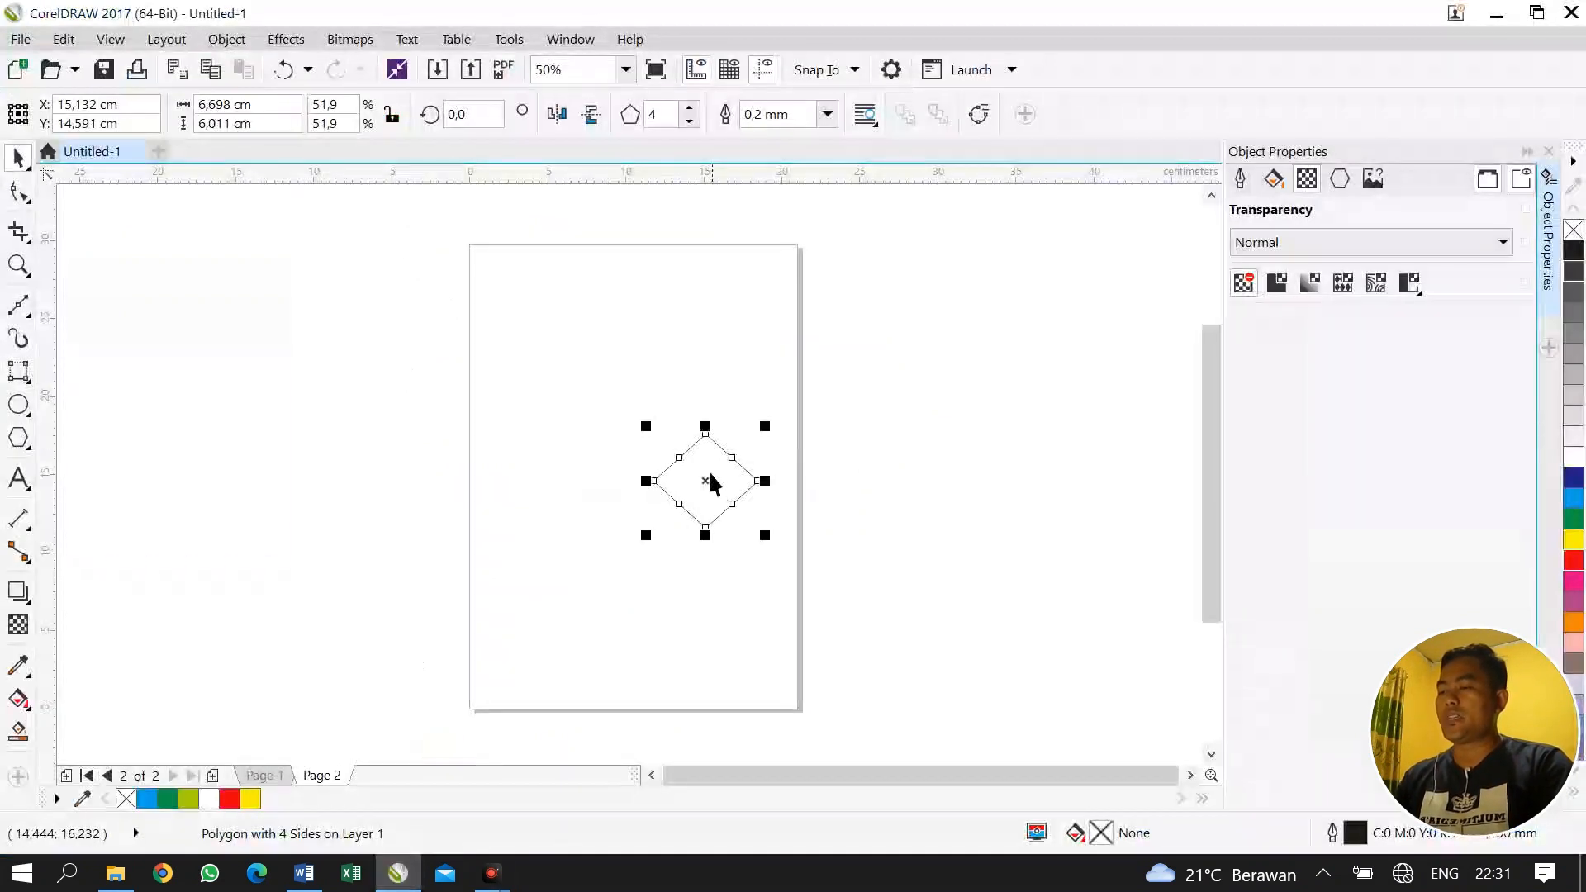
{"action": "left_click_drag", "start_coordinate": [708, 481], "coordinate": [633, 463]}
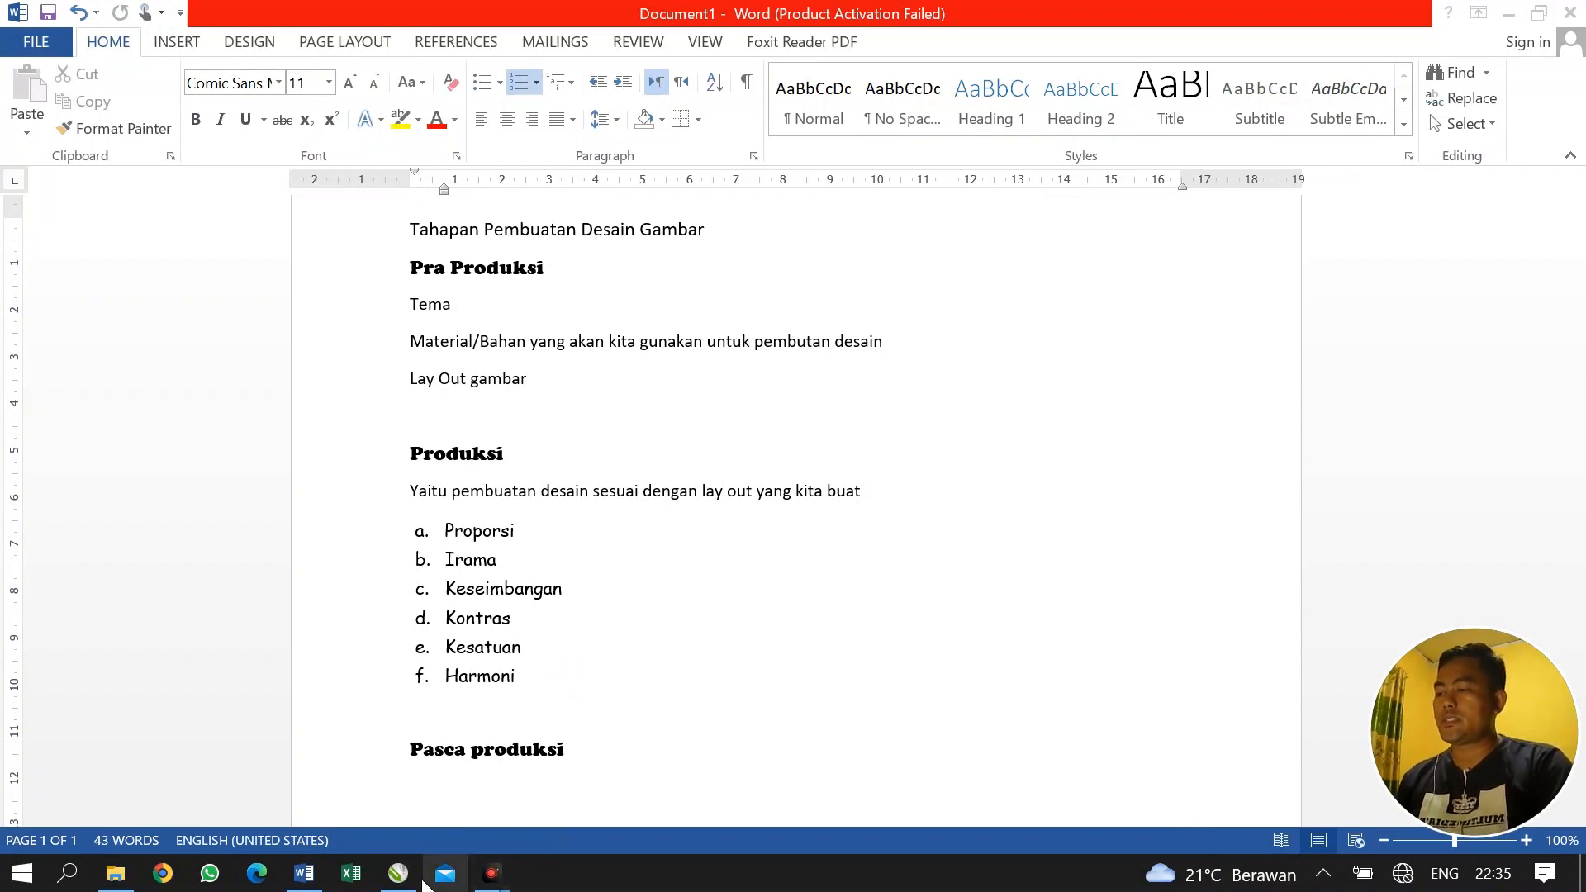
Review the Word outline's production principles and highlight the Pasca produksi heading while explaining it
{"action": "left_click", "coordinate": [395, 877]}
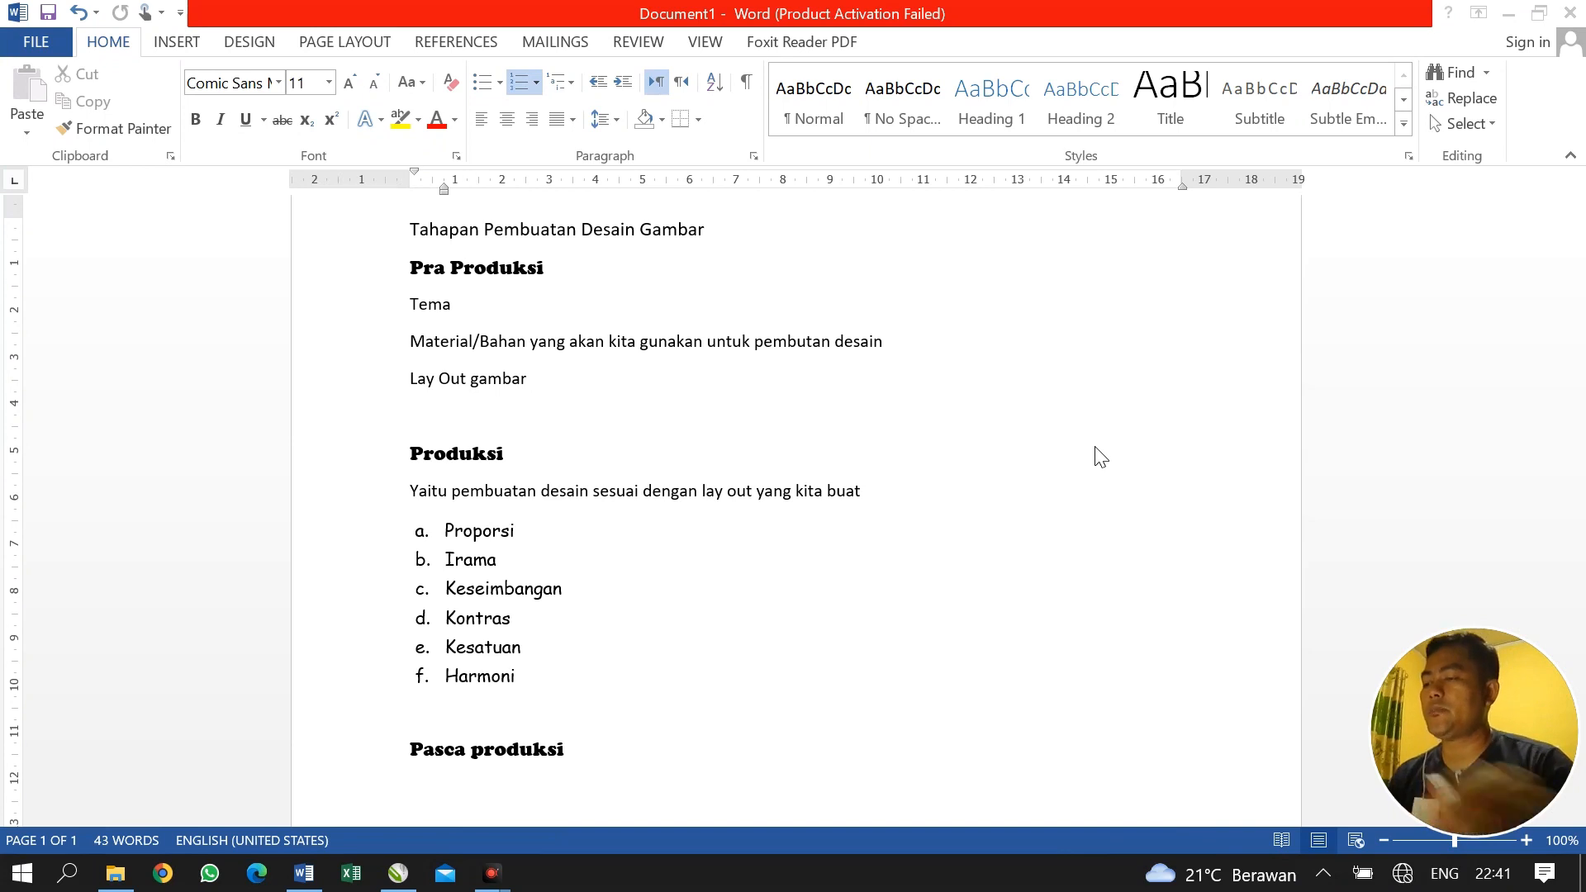
{"action": "left_click", "coordinate": [405, 755]}
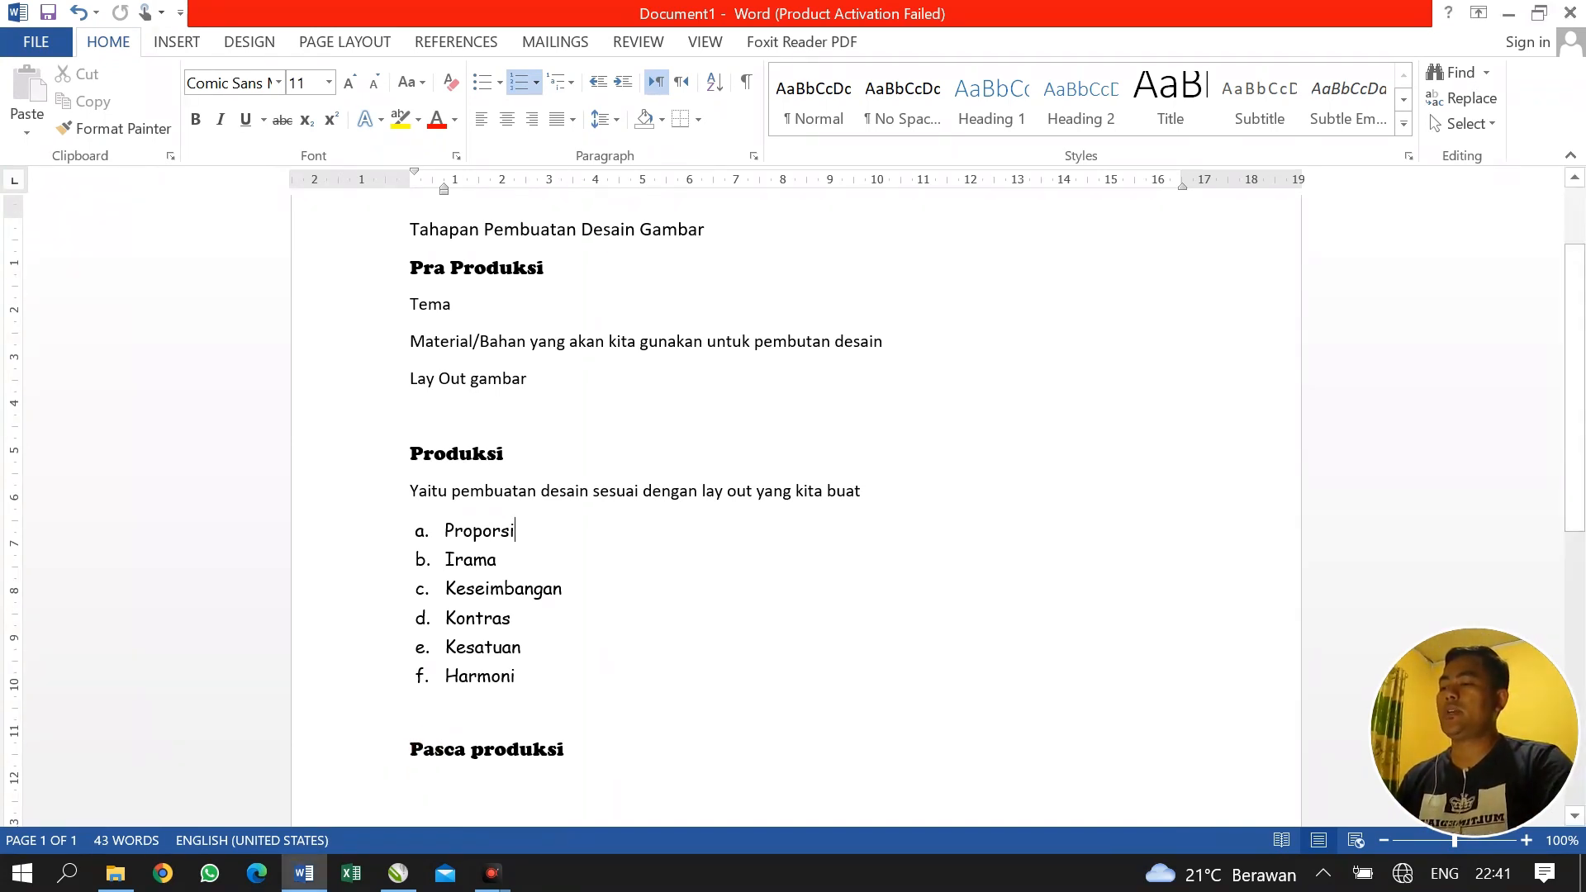
{"action": "left_click_drag", "start_coordinate": [405, 754], "coordinate": [683, 747]}
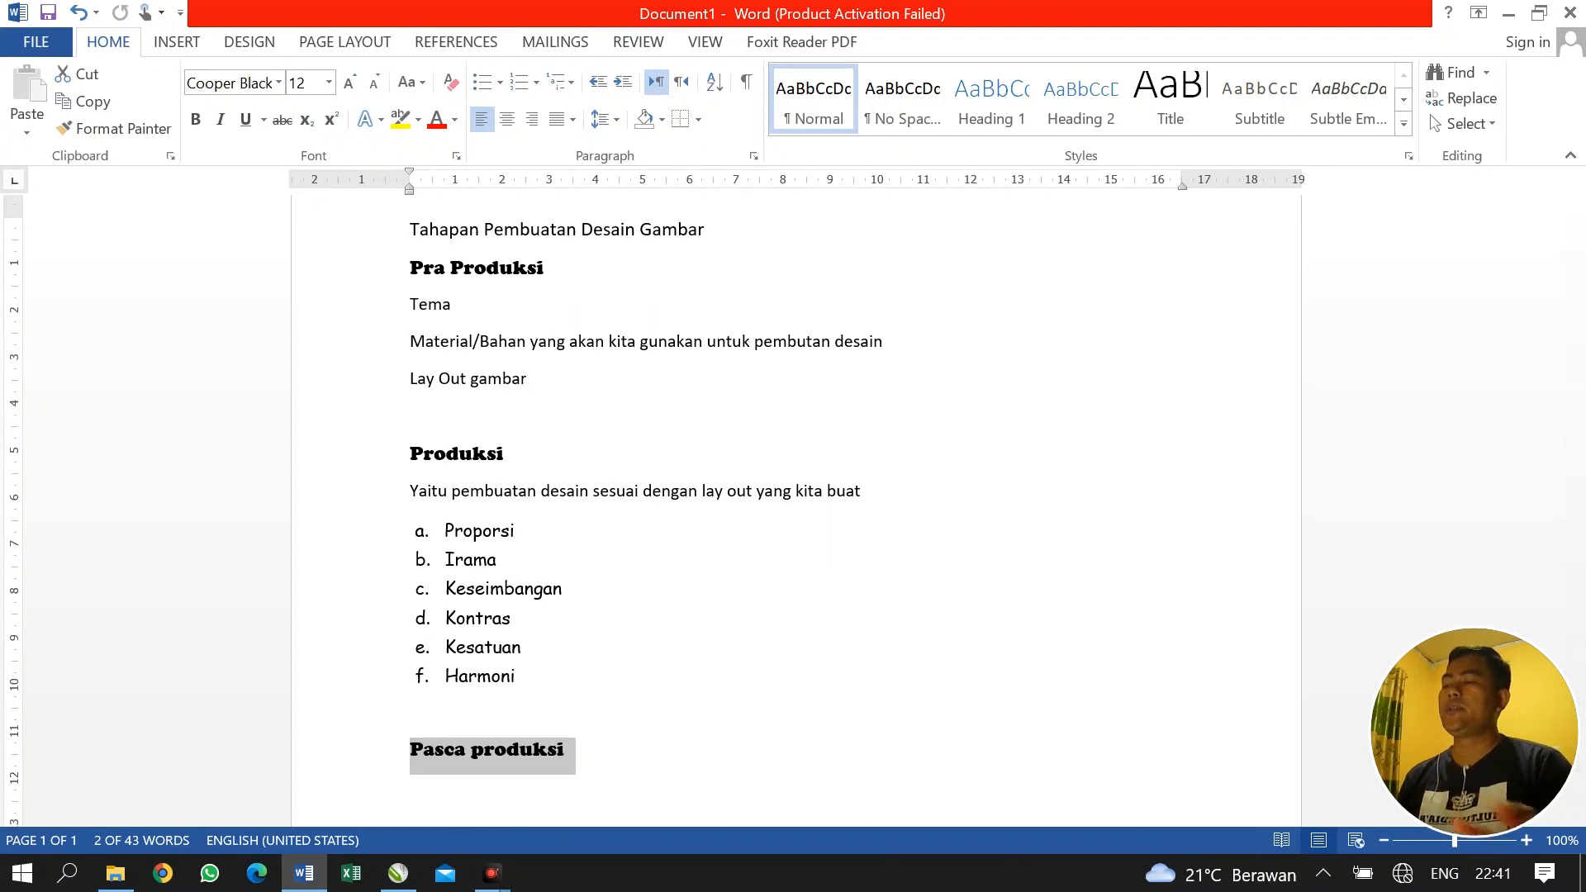
{"action": "left_click", "coordinate": [573, 750]}
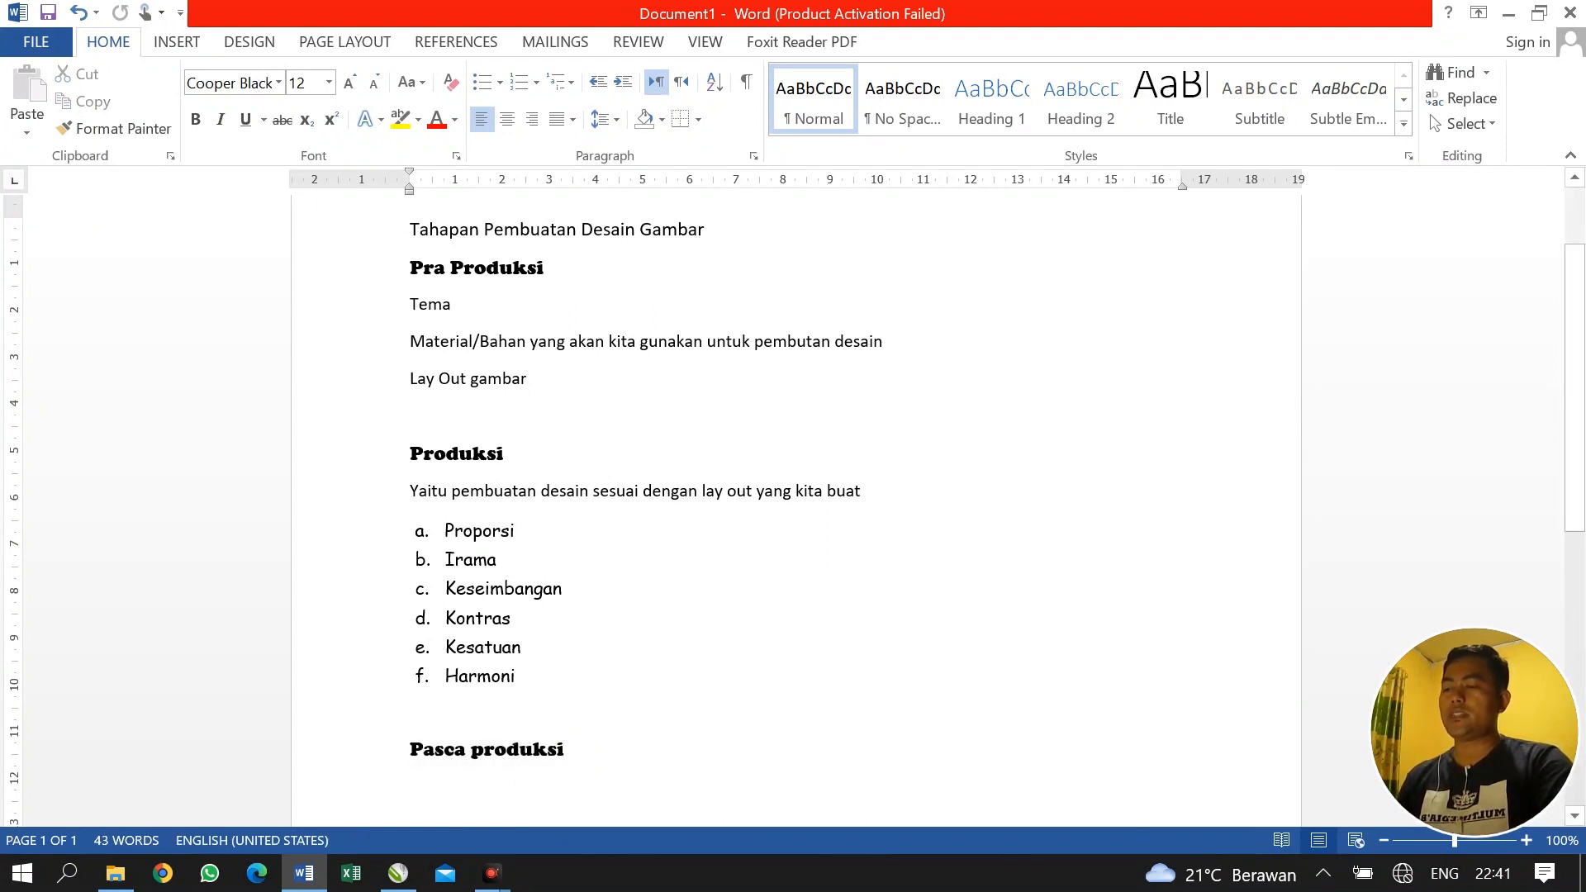
{"action": "triple_click", "coordinate": [557, 756]}
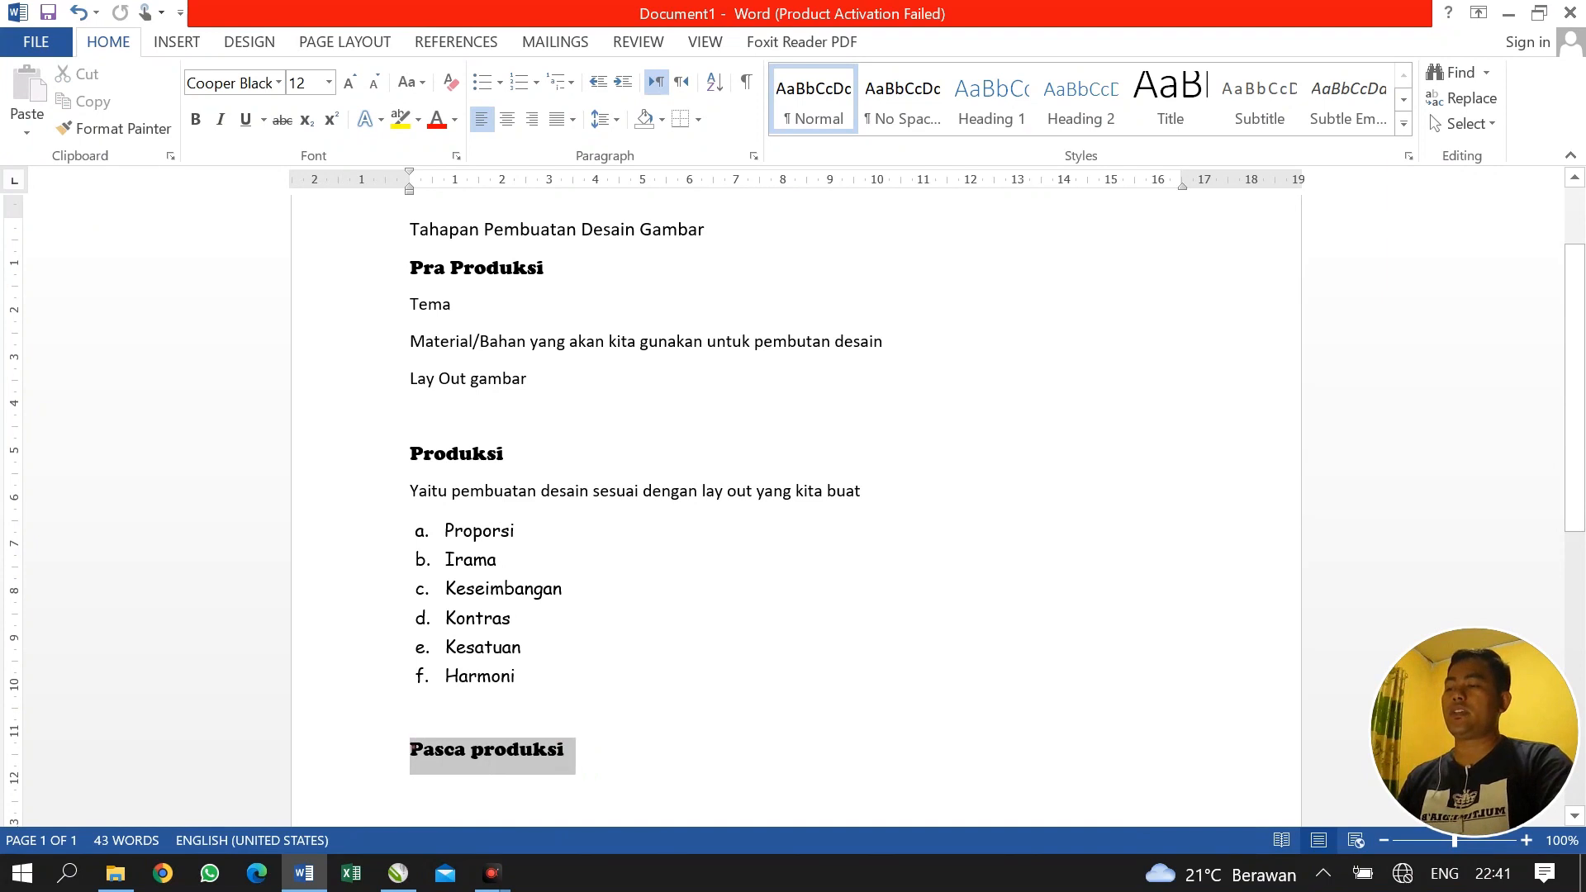
{"action": "left_click", "coordinate": [587, 759]}
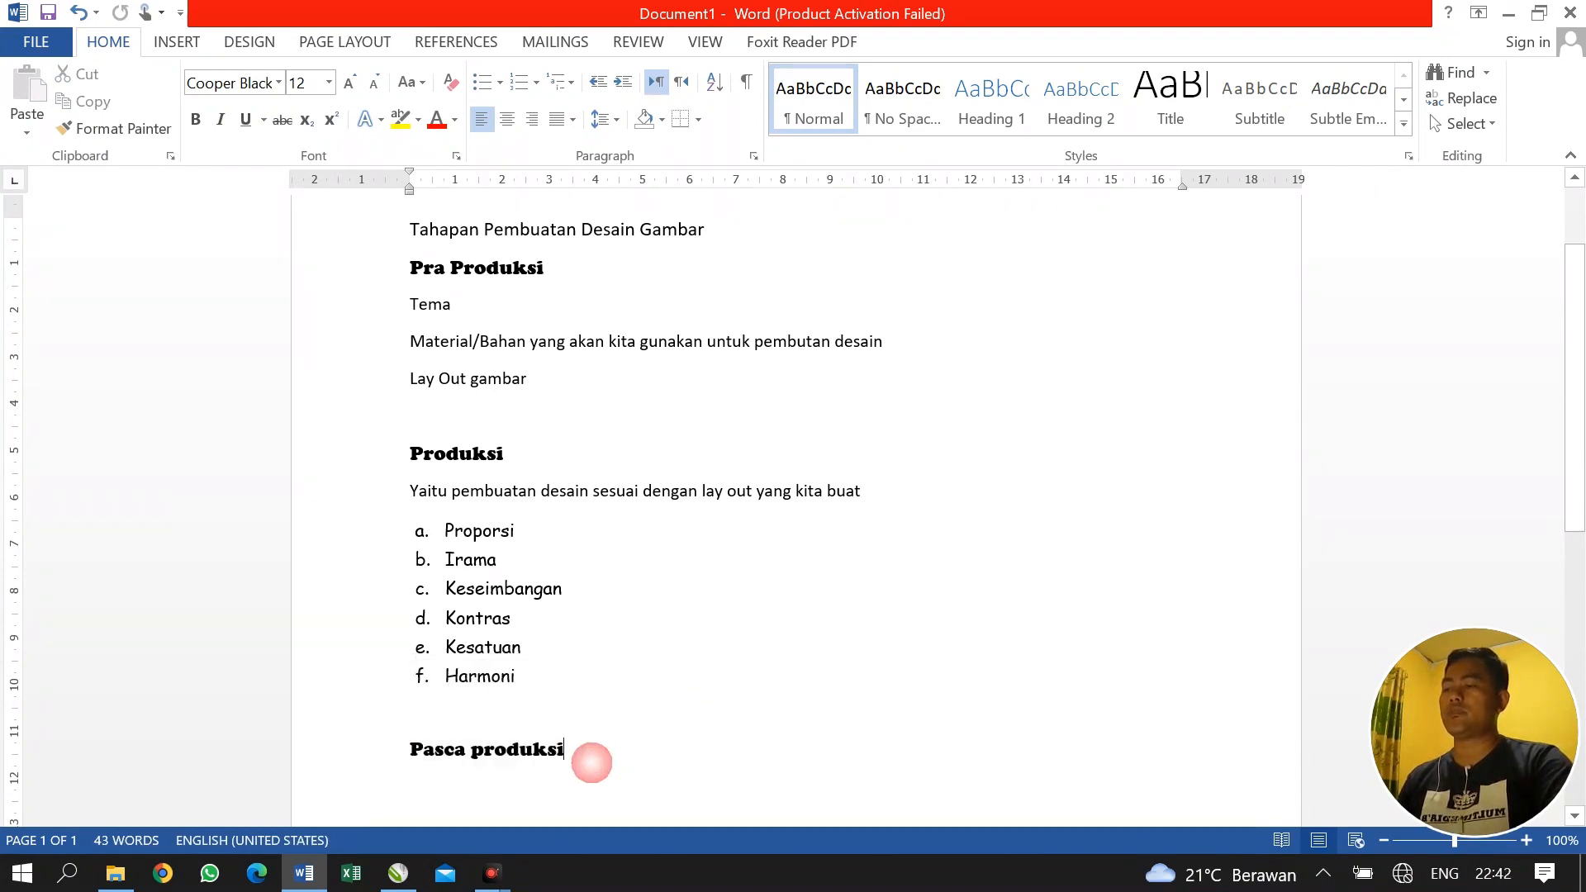
{"action": "left_click_drag", "start_coordinate": [574, 758], "coordinate": [438, 769]}
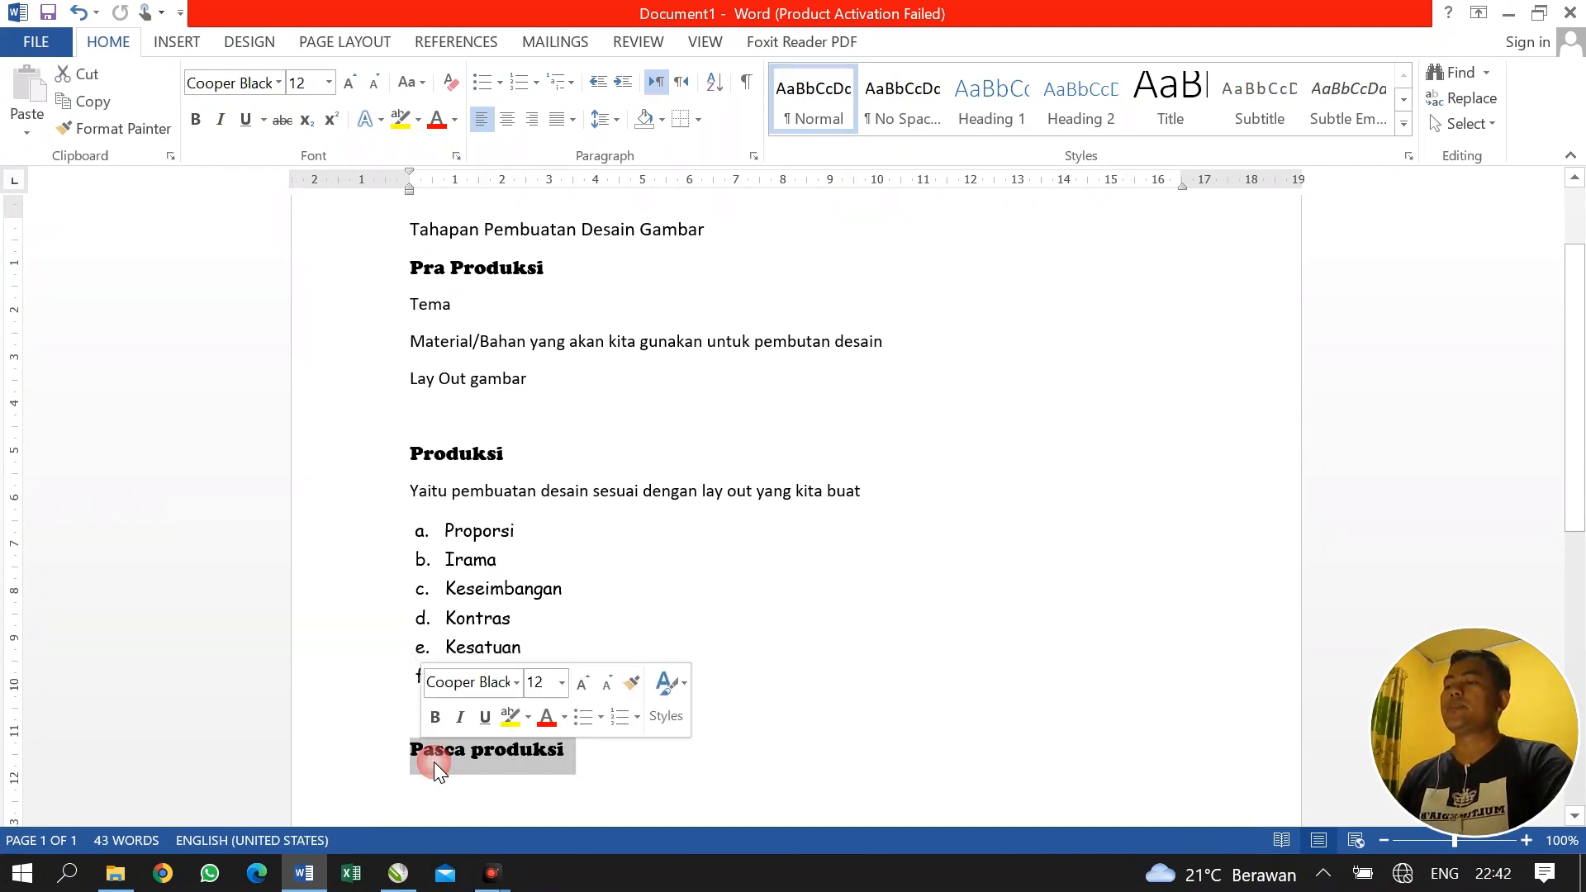
{"action": "left_click", "coordinate": [506, 769]}
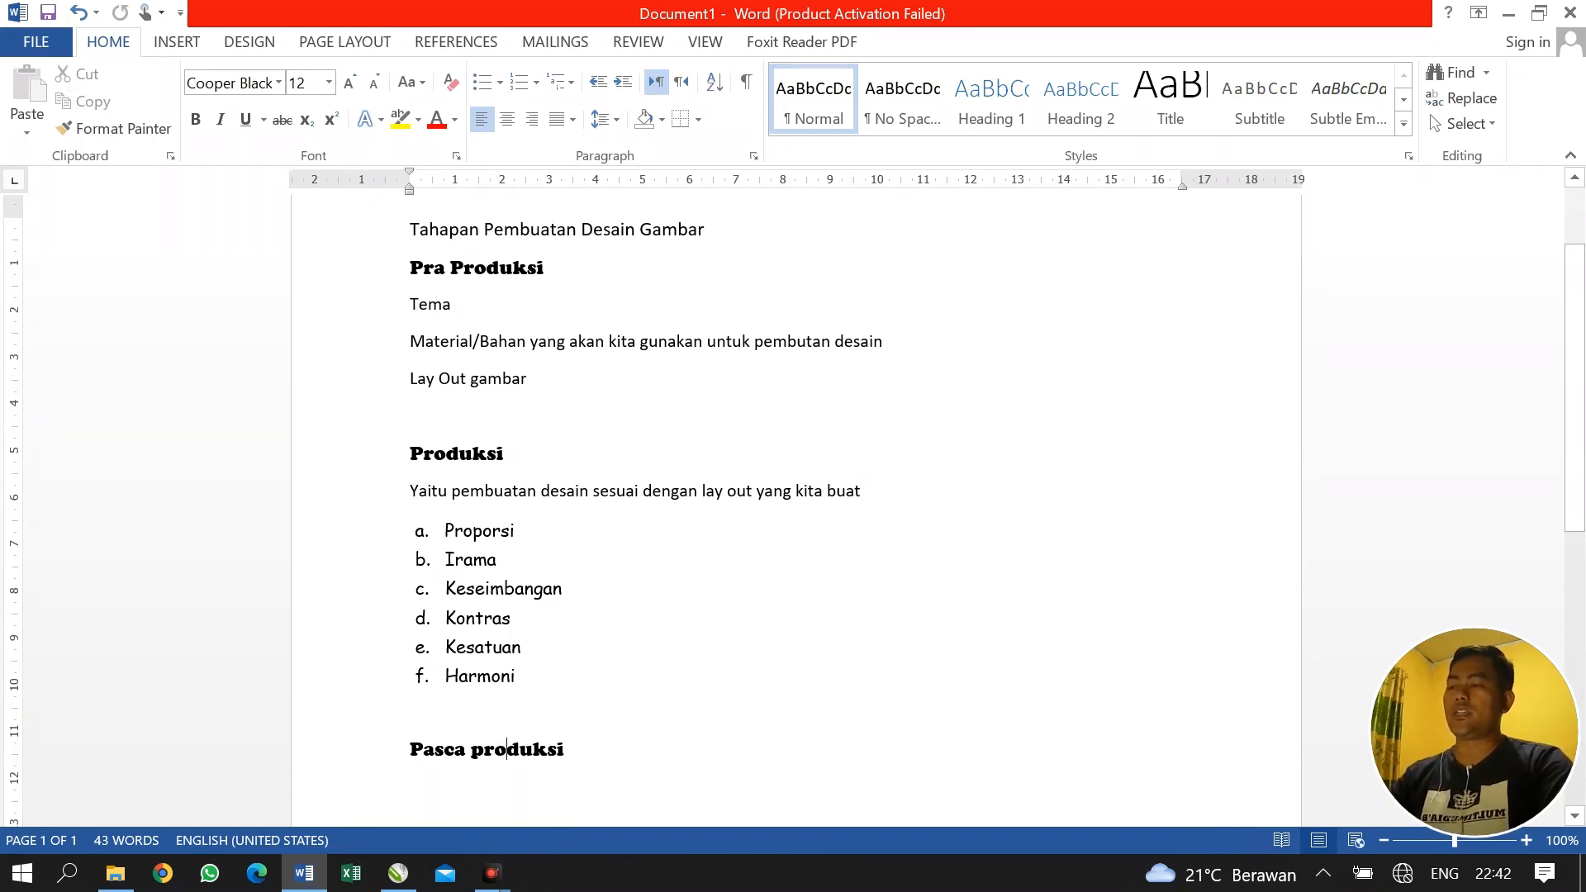
{"action": "left_click_drag", "start_coordinate": [565, 752], "coordinate": [418, 756]}
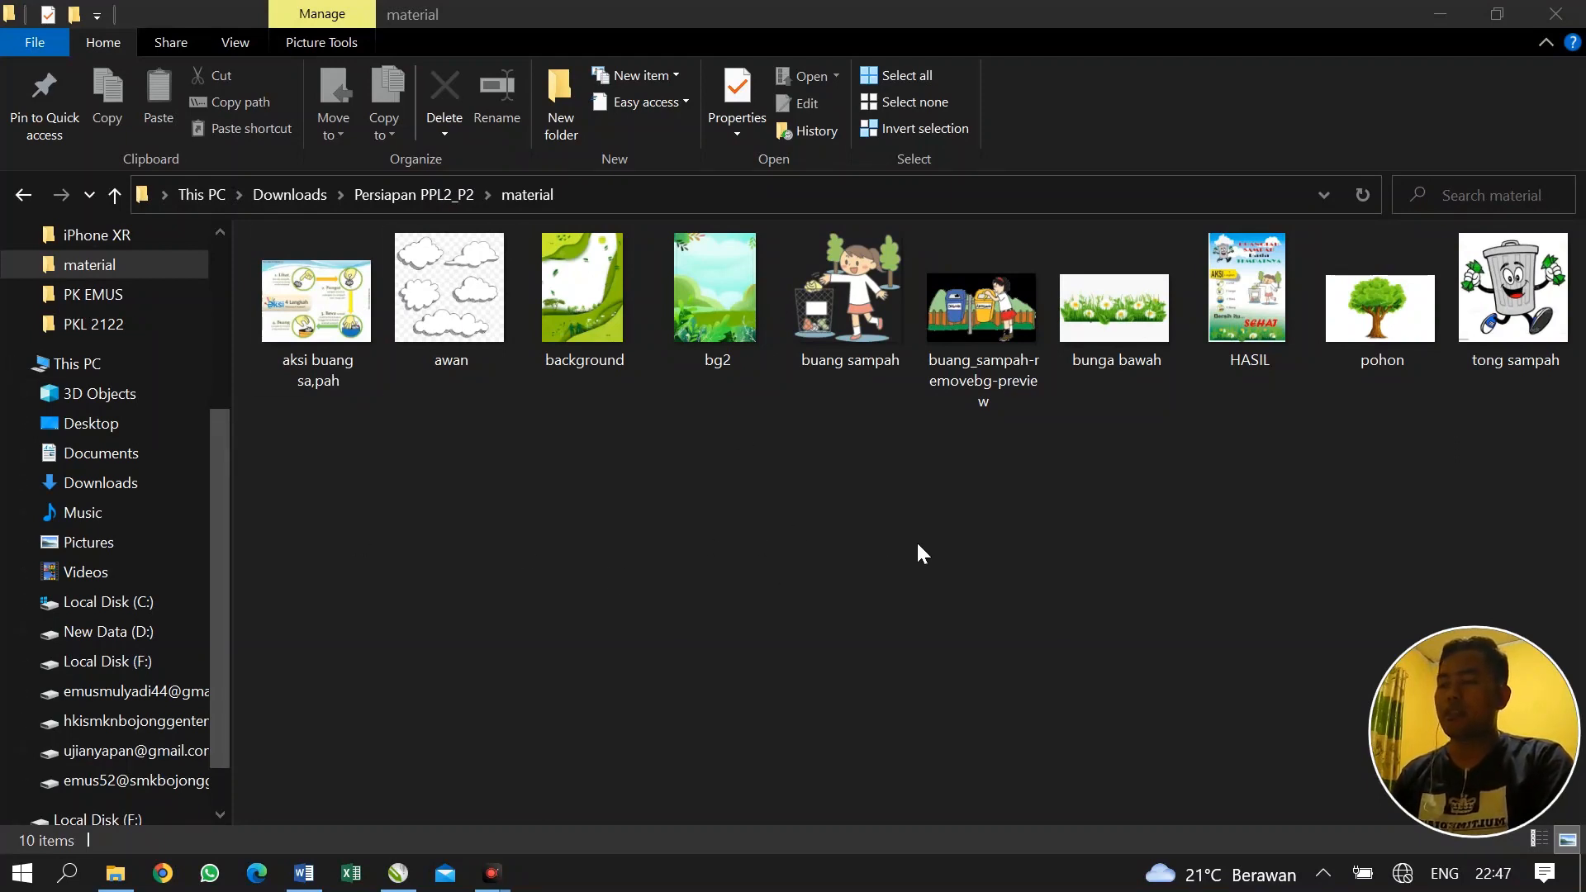
Switch to File Explorer and go through the poster images in the material folder, including tong sampah, pohon, bunga bawah, buang sampah and awan
{"action": "left_click", "coordinate": [1516, 301]}
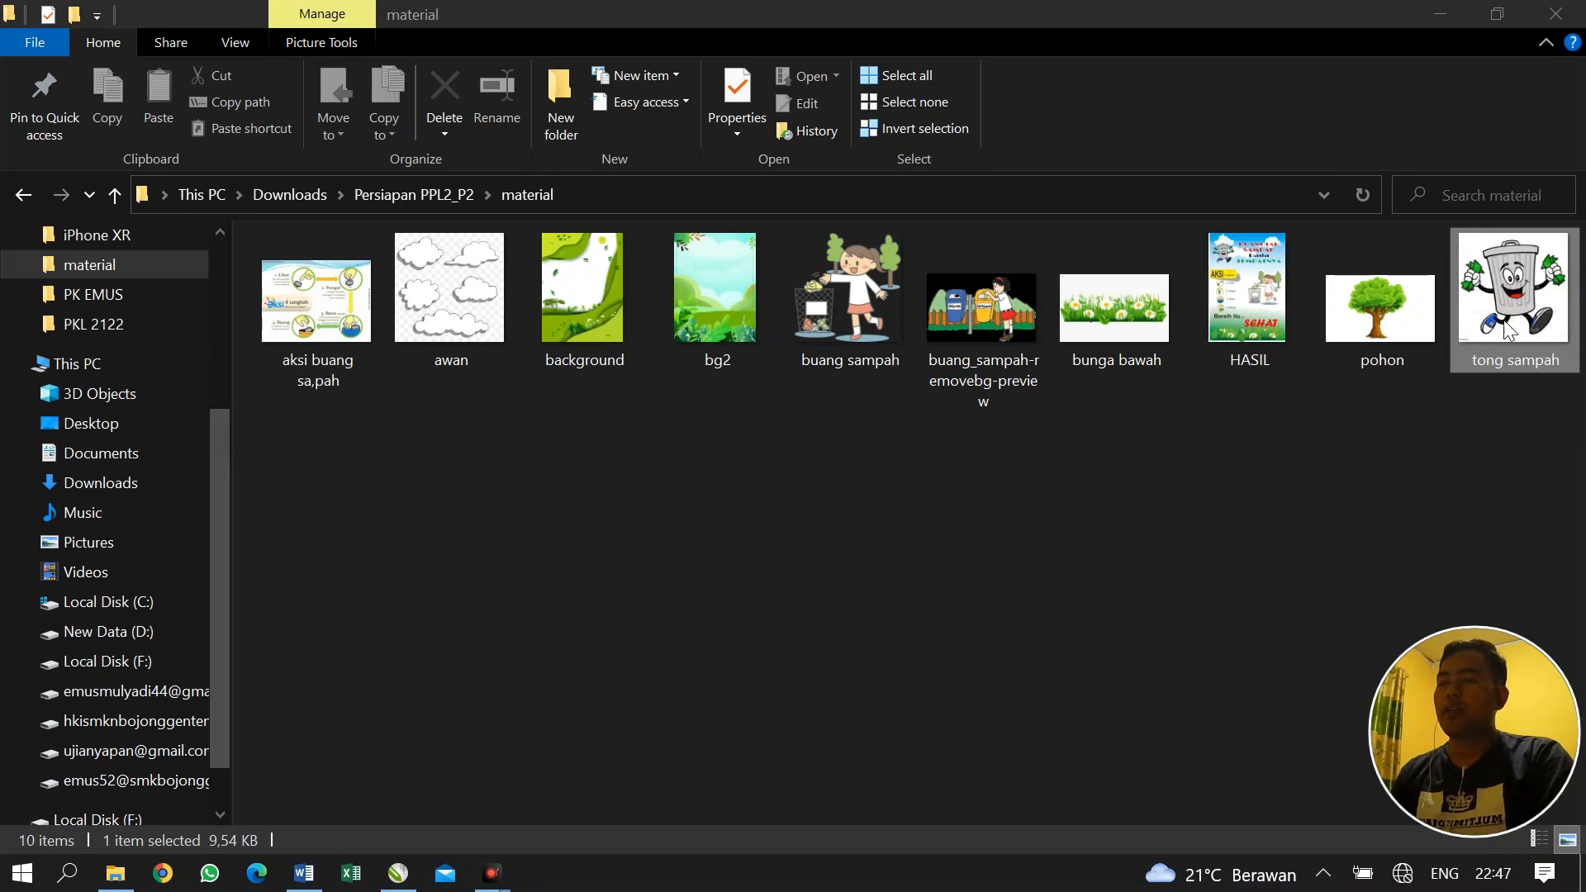
{"action": "left_click", "coordinate": [1404, 318]}
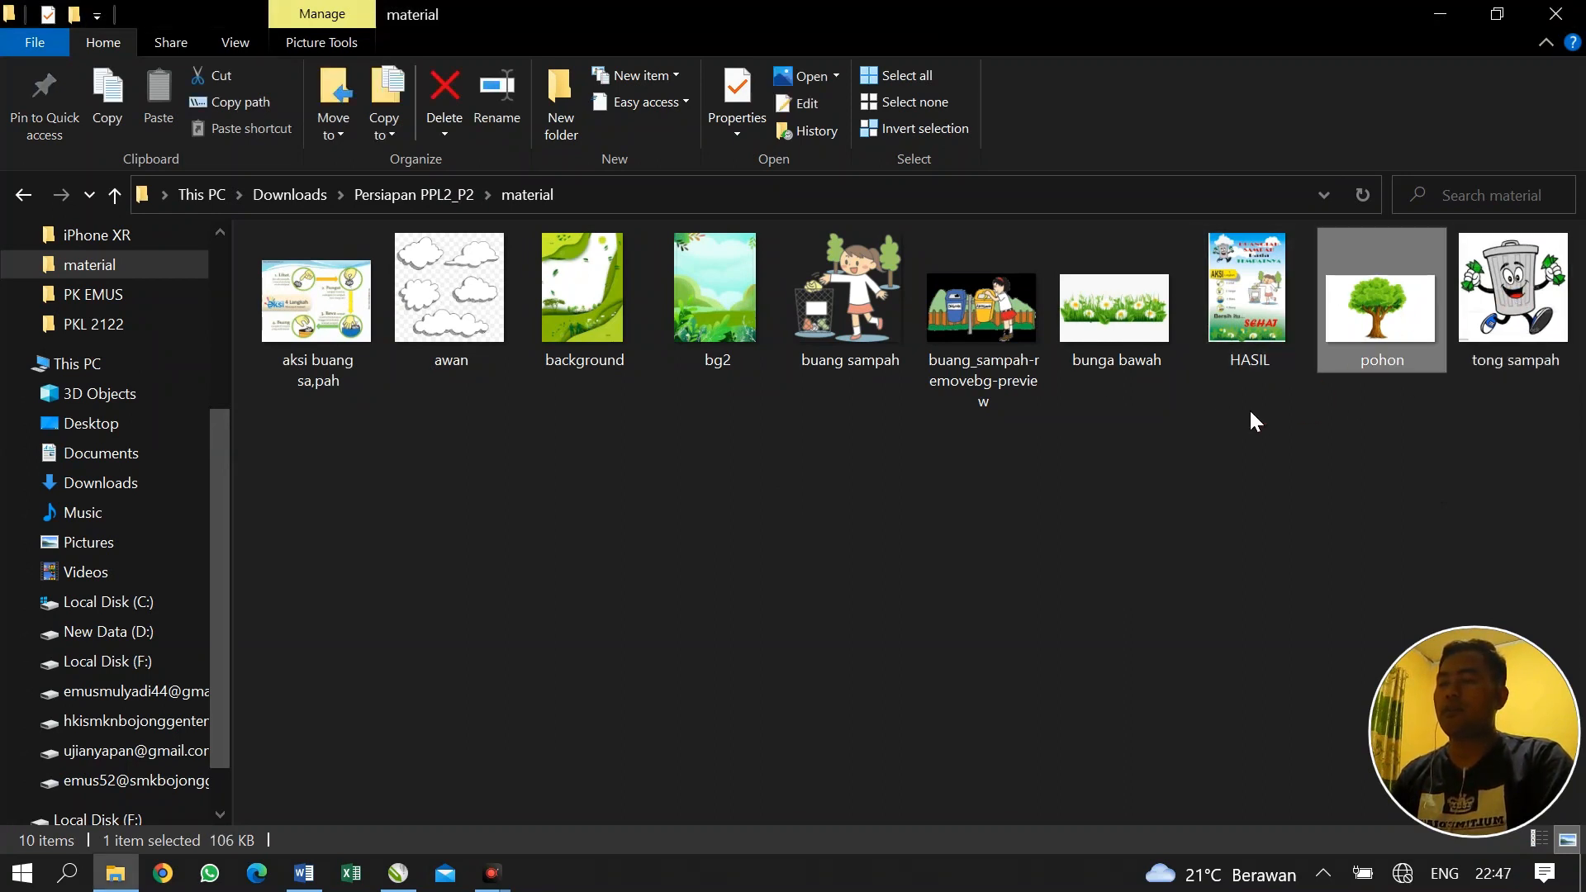
{"action": "left_click", "coordinate": [1117, 309]}
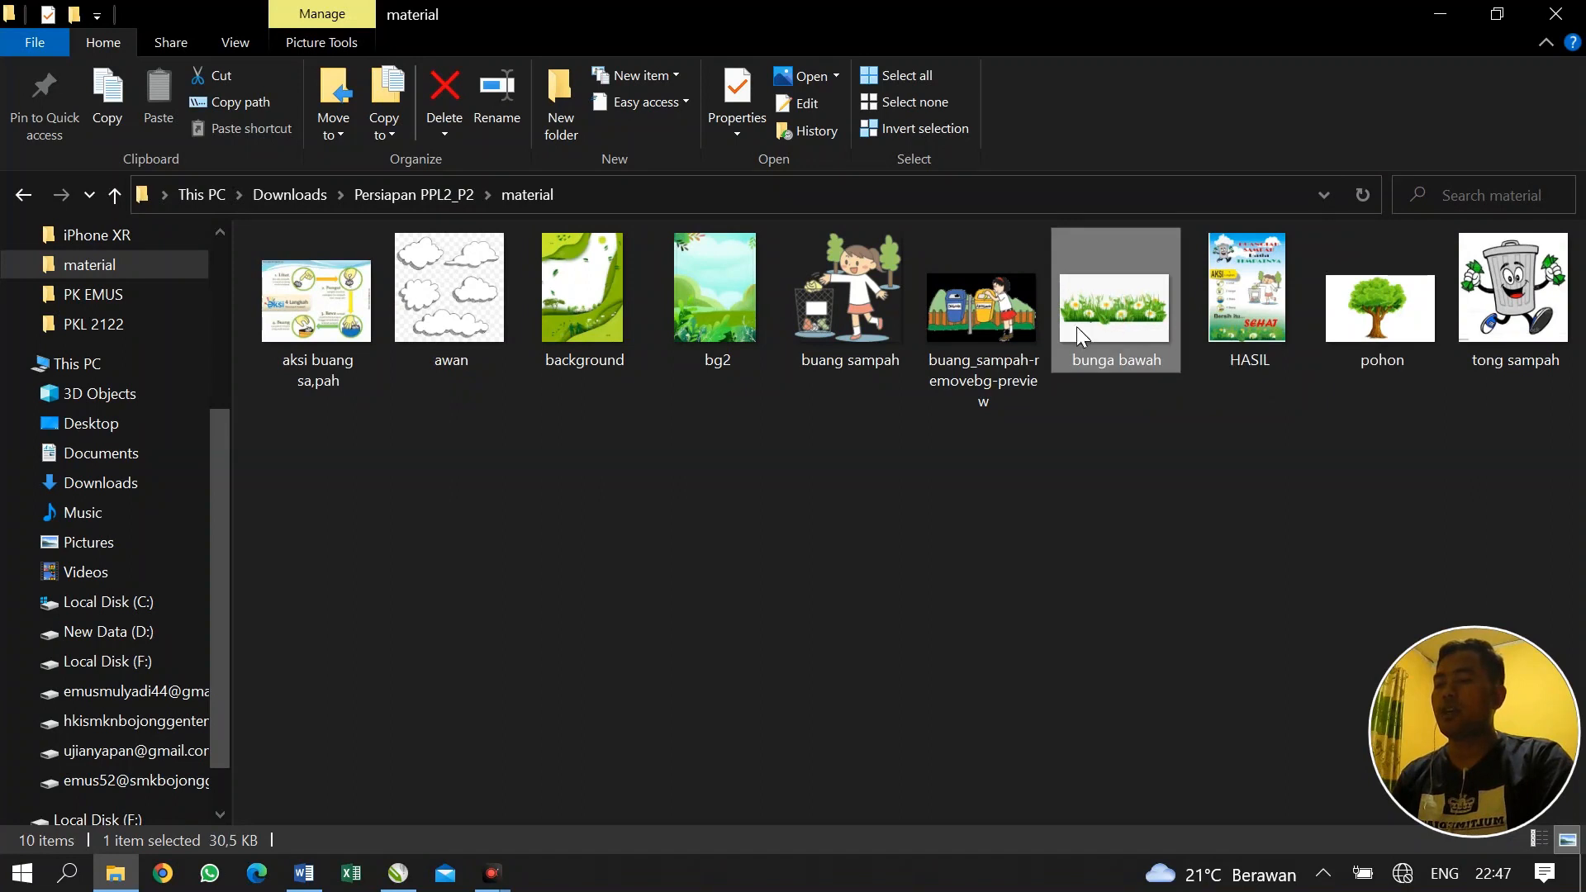
{"action": "left_click", "coordinate": [832, 291]}
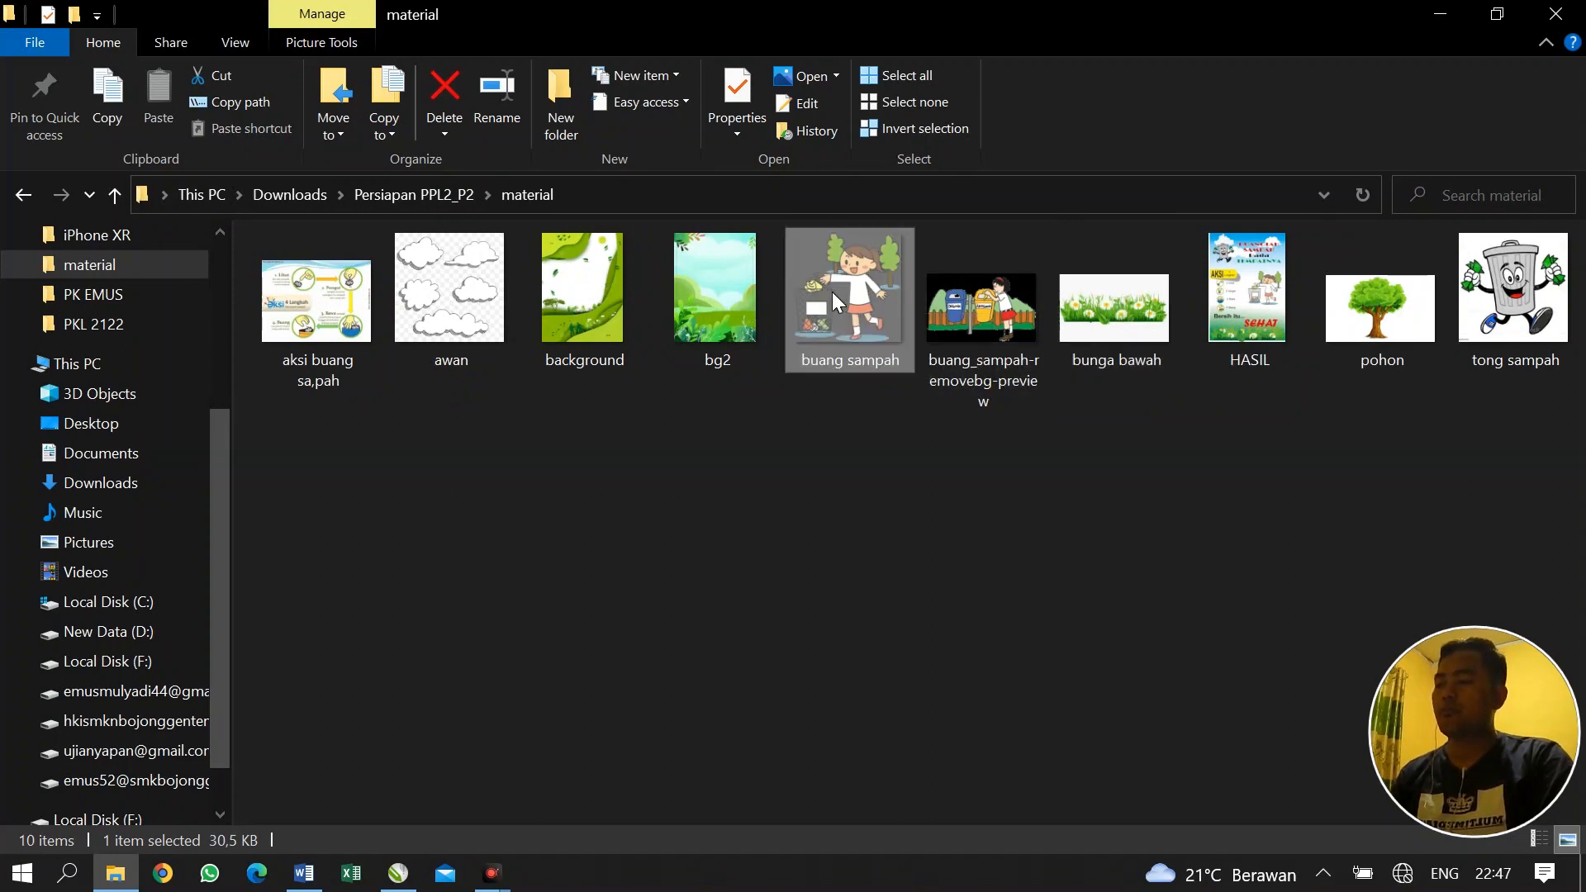
{"action": "left_click", "coordinate": [453, 318]}
{"action": "left_click", "coordinate": [315, 322]}
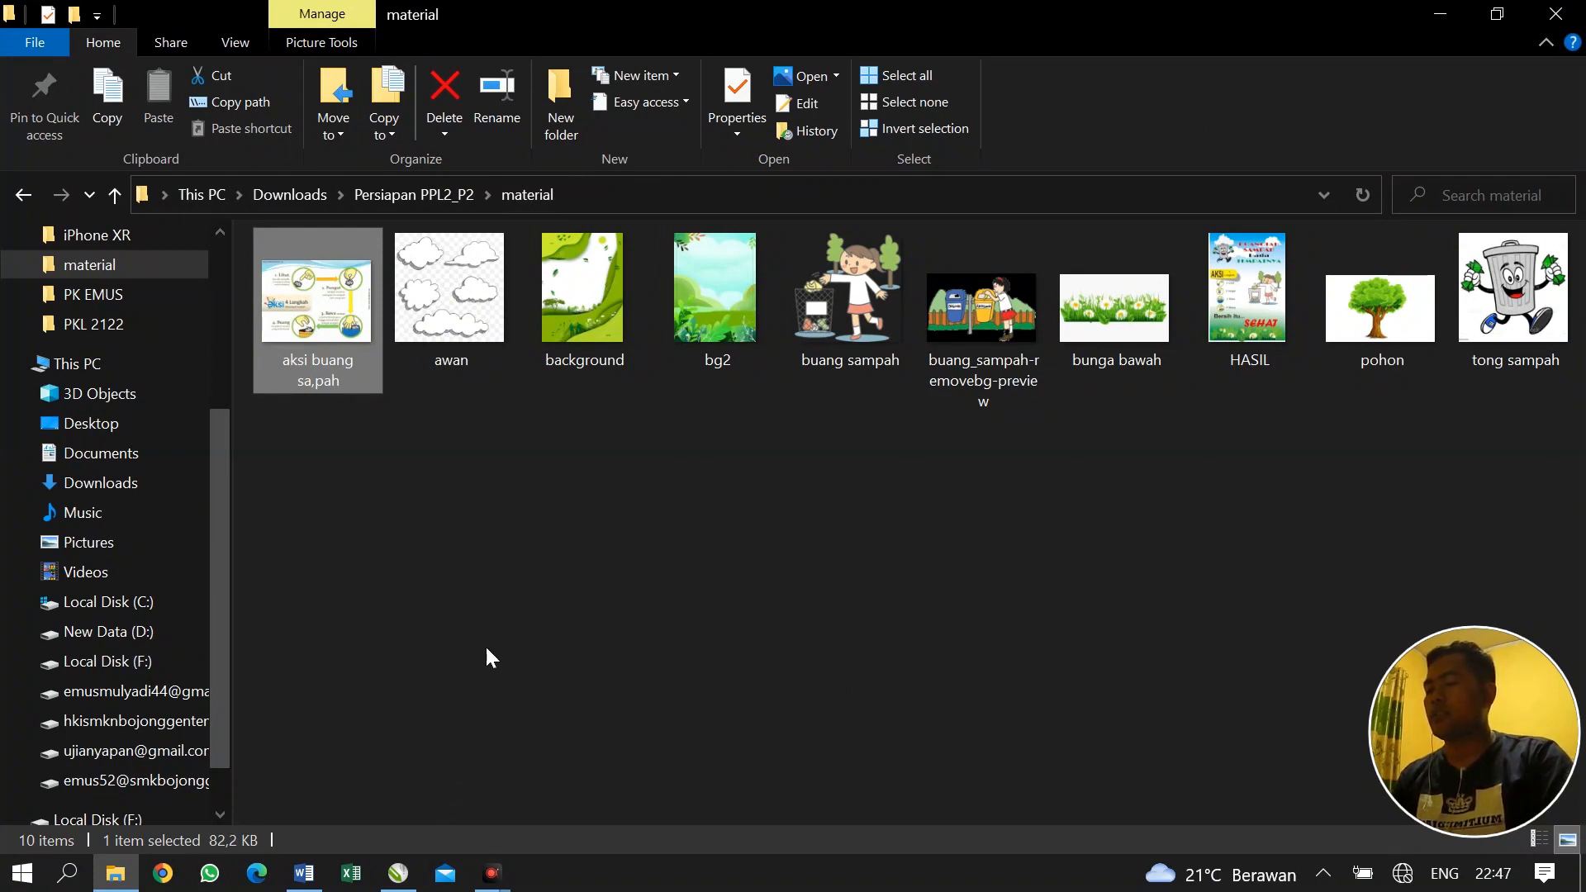
{"action": "left_click", "coordinate": [398, 873]}
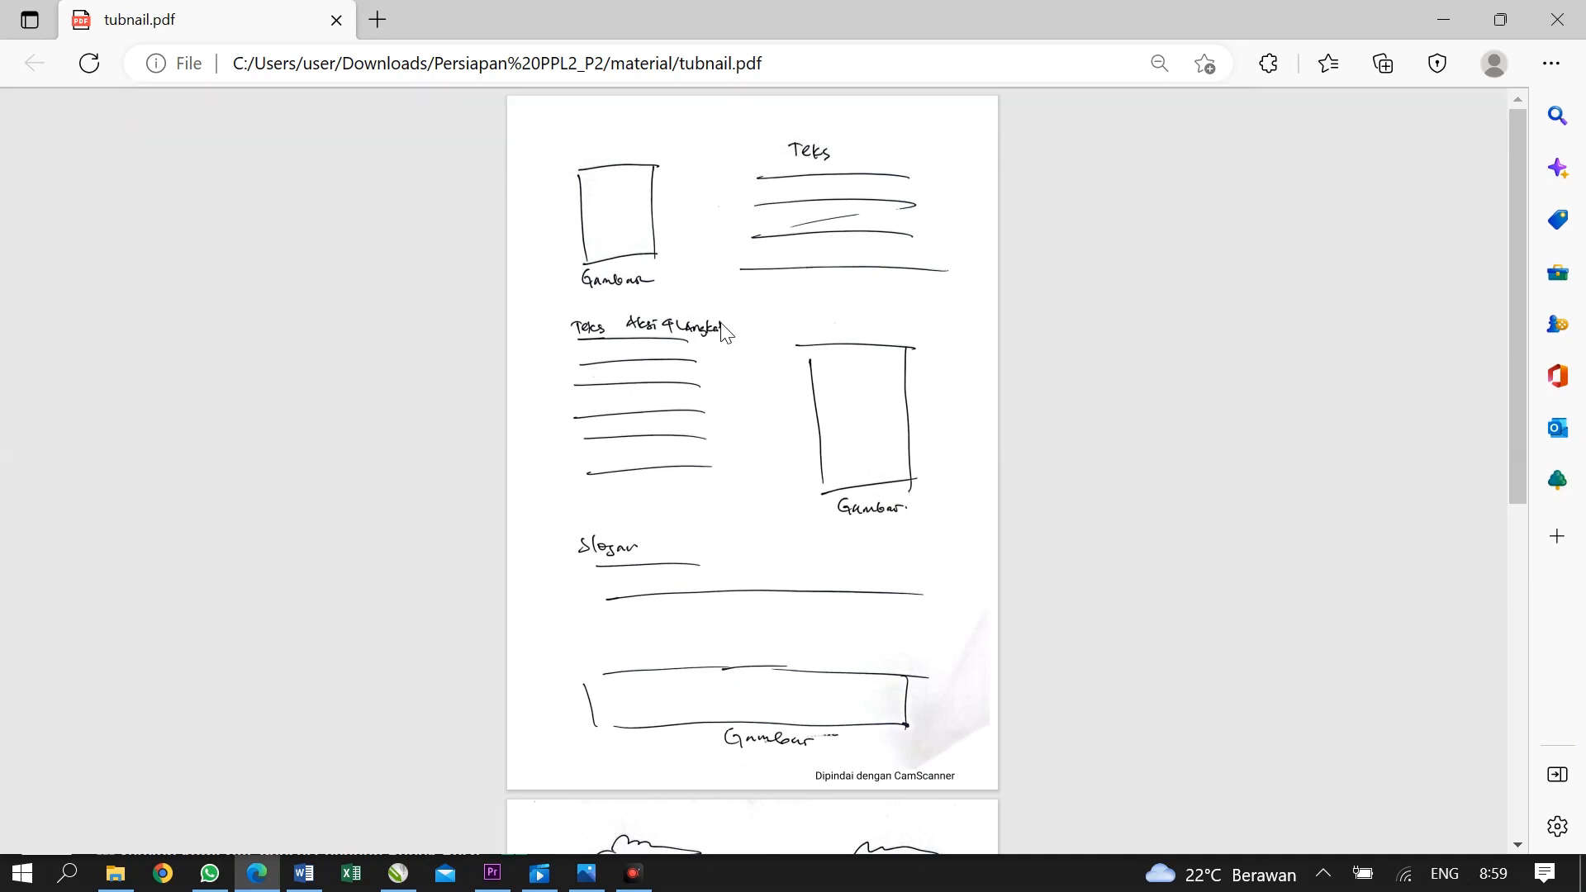
Examine both pages of tubnail.pdf, comparing the rough layout sketch with the detailed poster sketch
{"action": "scroll", "coordinate": [724, 331], "scroll_direction": "down", "scroll_amount": 7}
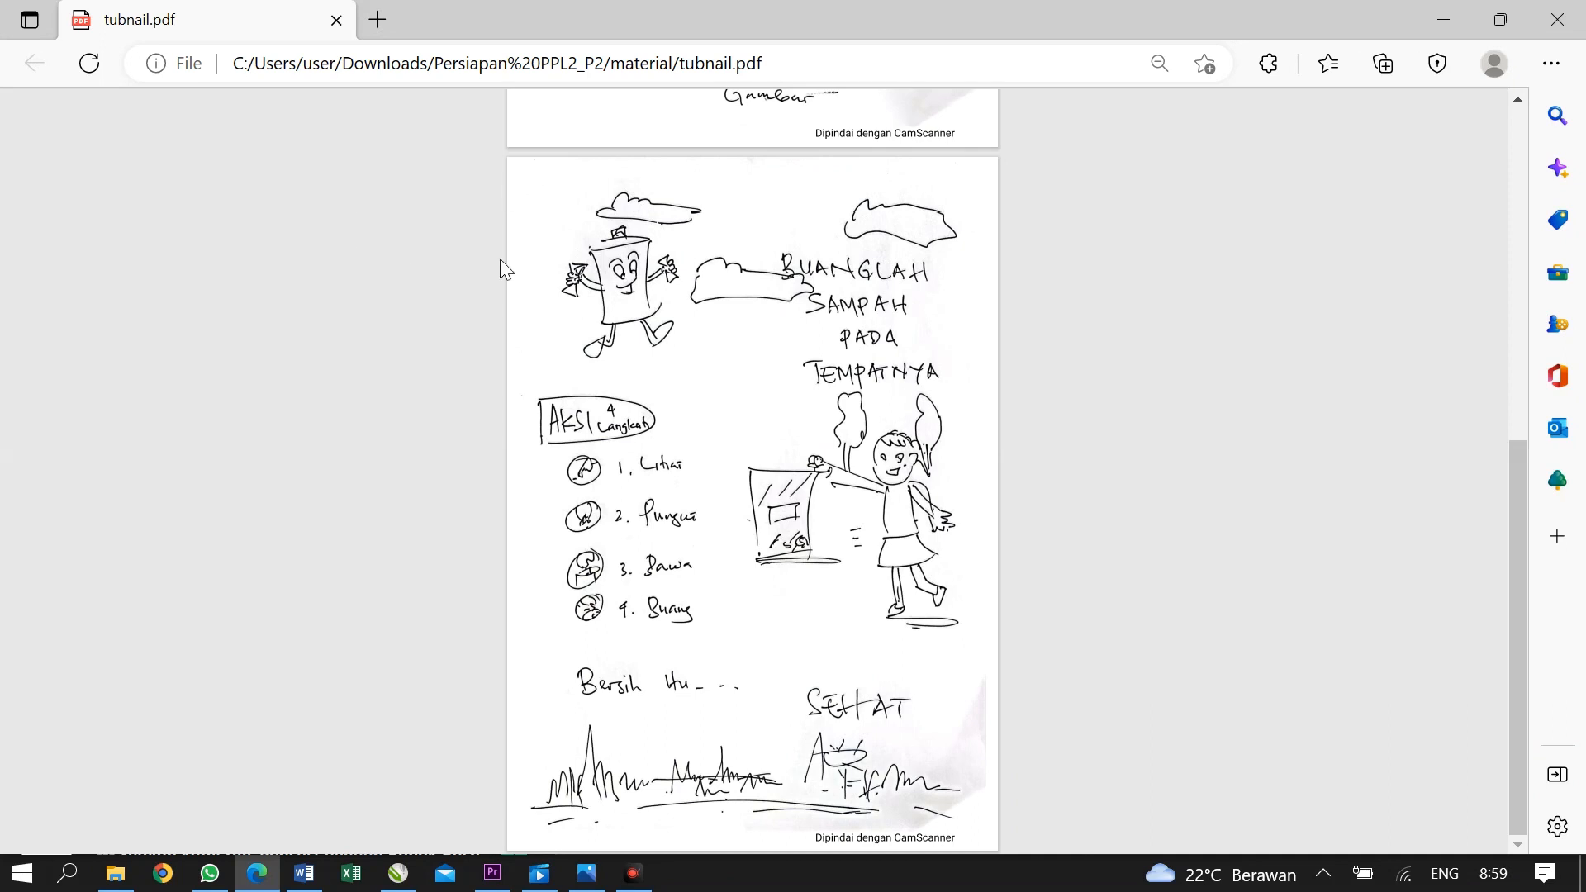
{"action": "scroll", "coordinate": [633, 277], "scroll_direction": "up", "scroll_amount": 7}
{"action": "scroll", "coordinate": [618, 231], "scroll_direction": "down", "scroll_amount": 7}
{"action": "scroll", "coordinate": [932, 311], "scroll_direction": "up", "scroll_amount": 7}
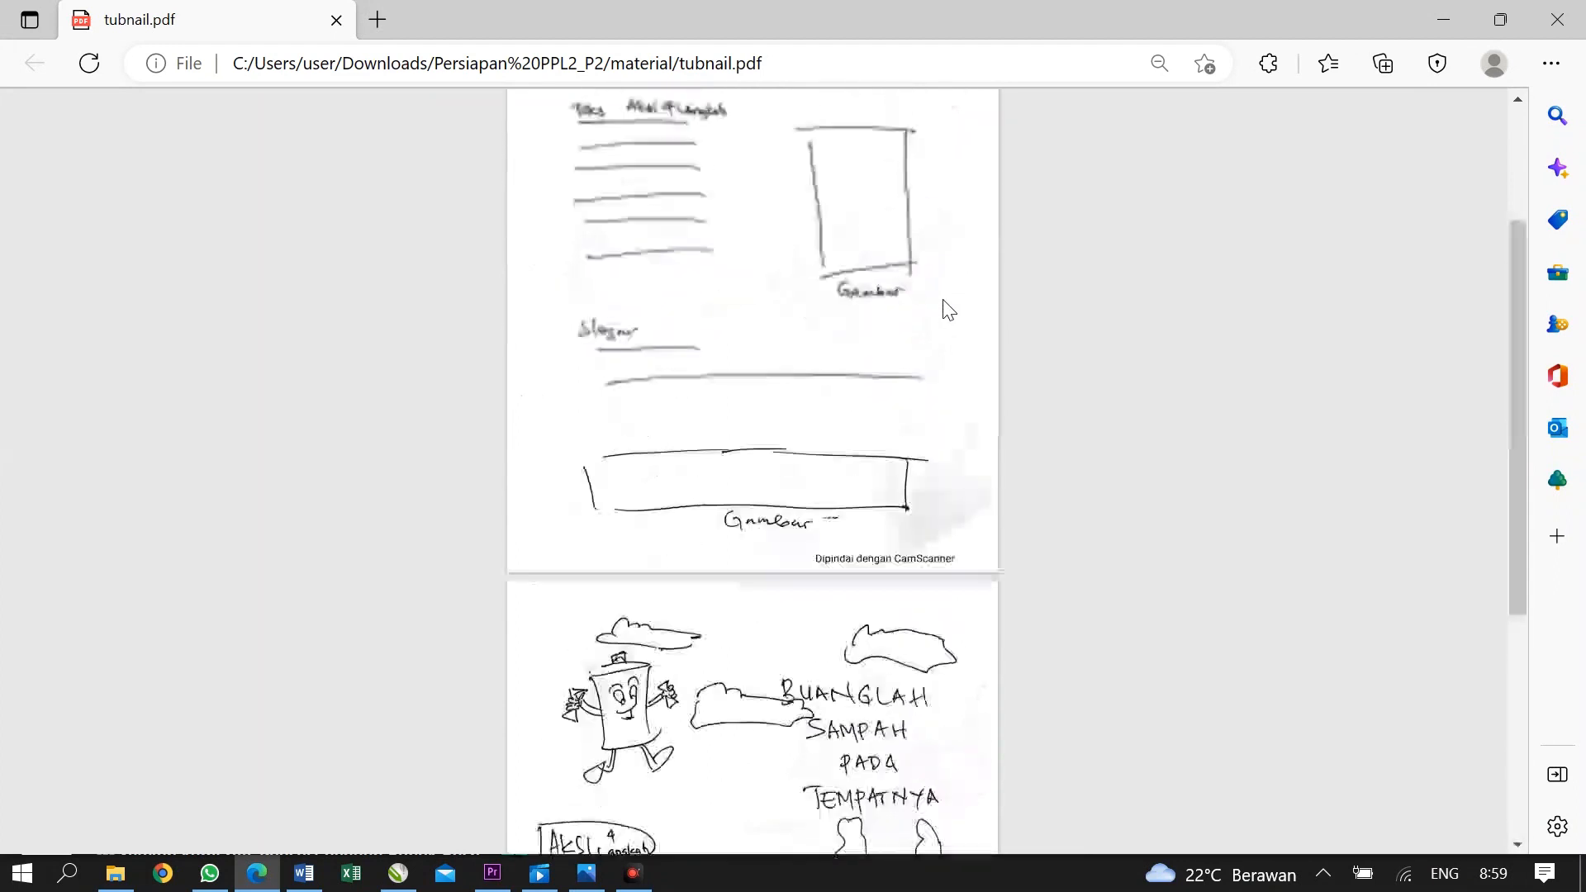
{"action": "scroll", "coordinate": [1018, 336], "scroll_direction": "down", "scroll_amount": 7}
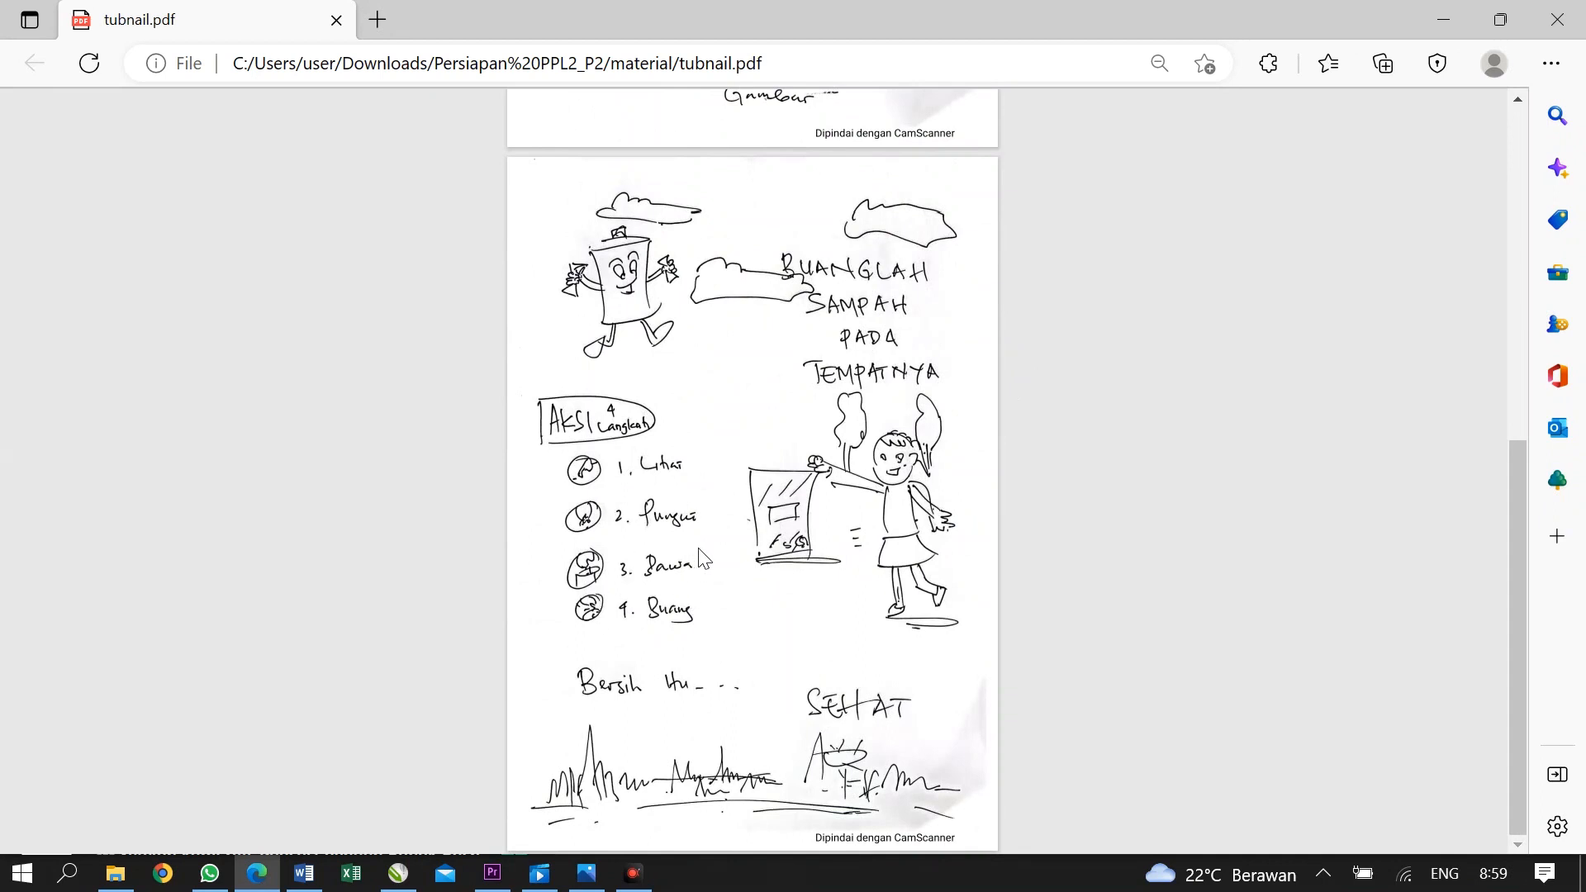
{"action": "scroll", "coordinate": [691, 496], "scroll_direction": "up", "scroll_amount": 7}
{"action": "scroll", "coordinate": [761, 482], "scroll_direction": "down", "scroll_amount": 7}
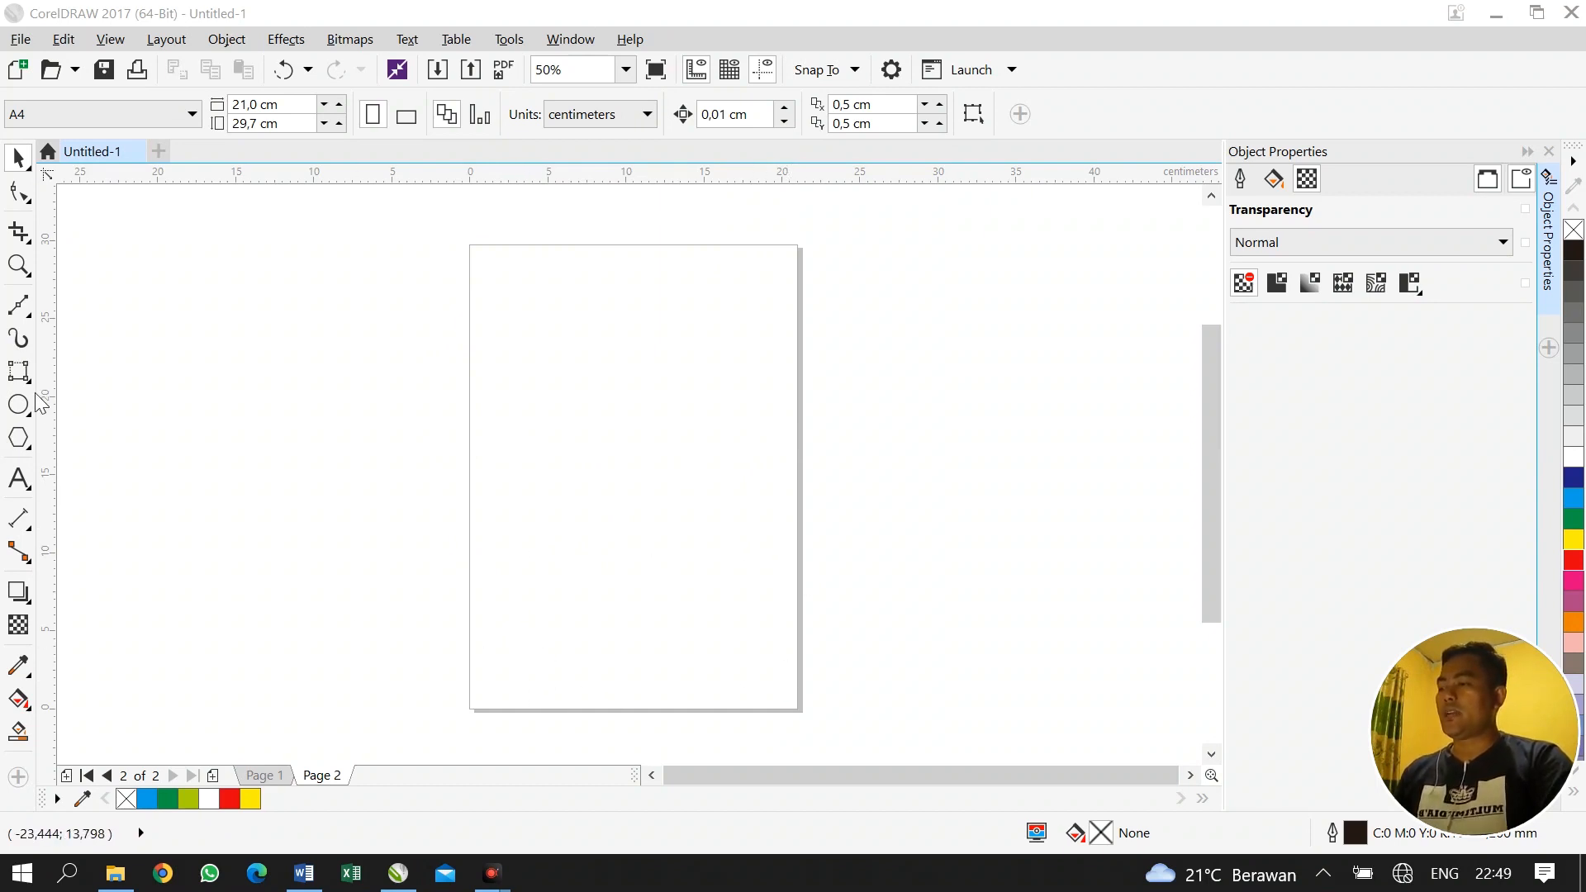
In CorelDRAW, draw two page-wide rectangles on Page 2: about 21.1 × 13.2 cm along the page's upper edge and 21.1 × 10.5 cm along its lower edge
{"action": "left_click", "coordinate": [18, 371]}
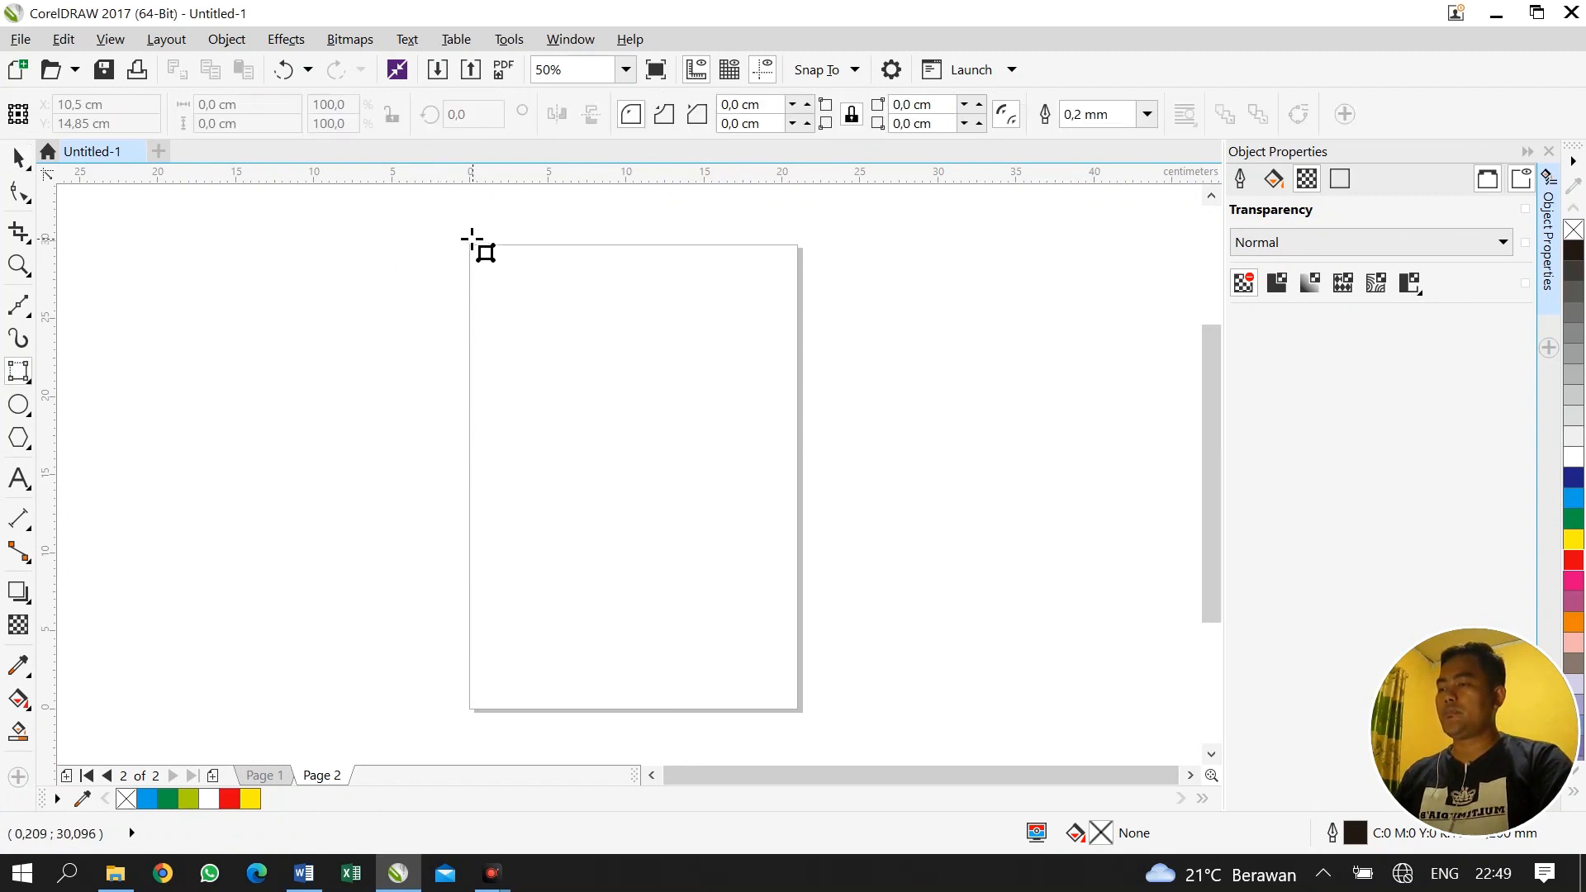
{"action": "left_click", "coordinate": [30, 381]}
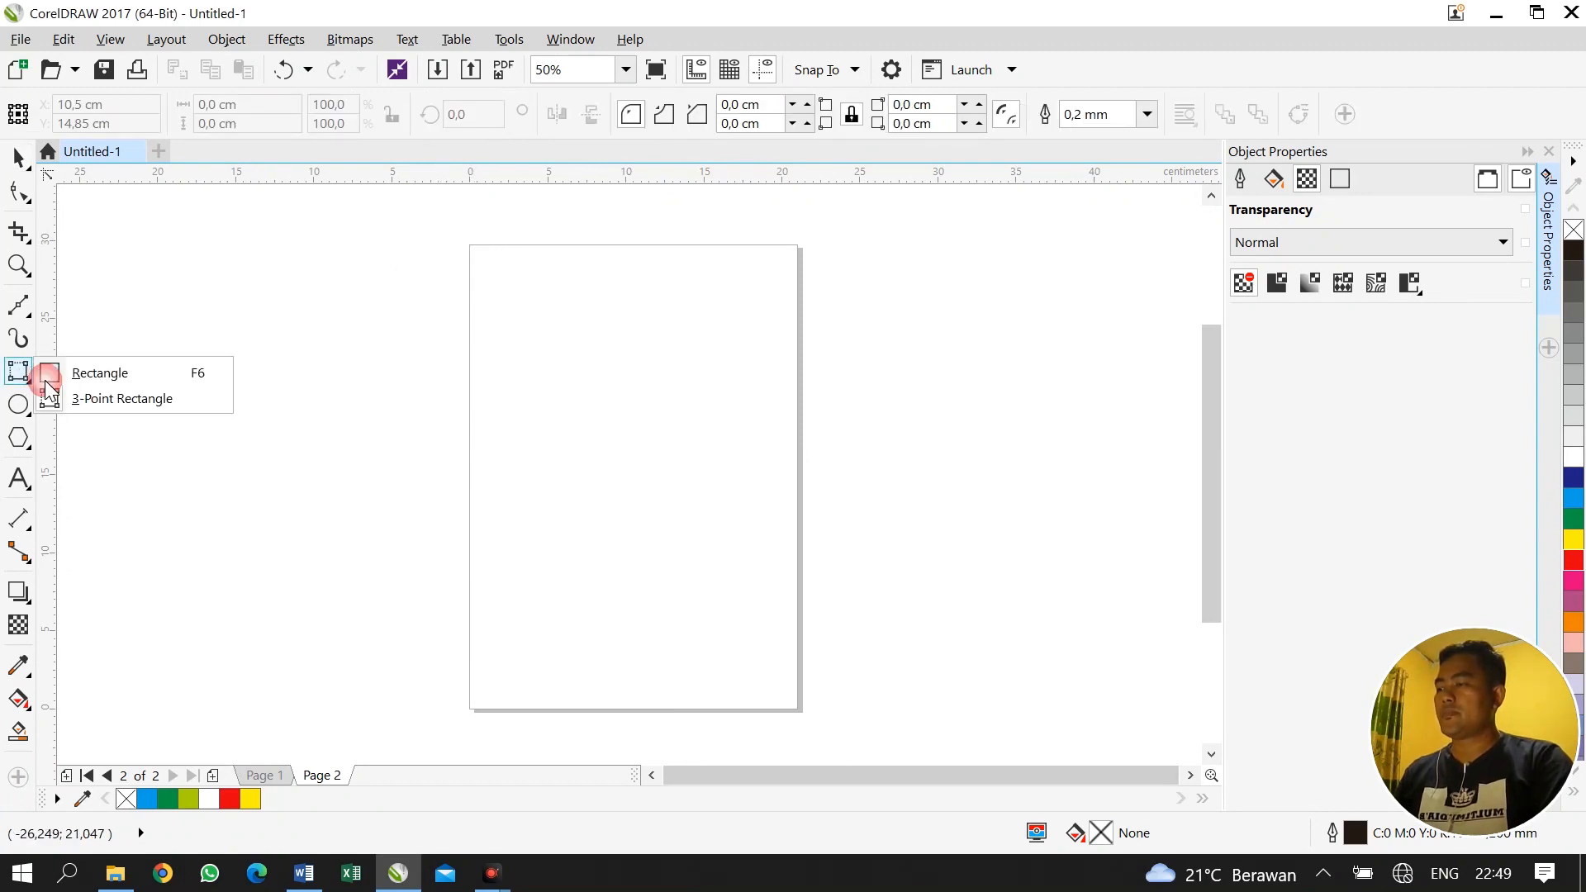
{"action": "left_click", "coordinate": [50, 369]}
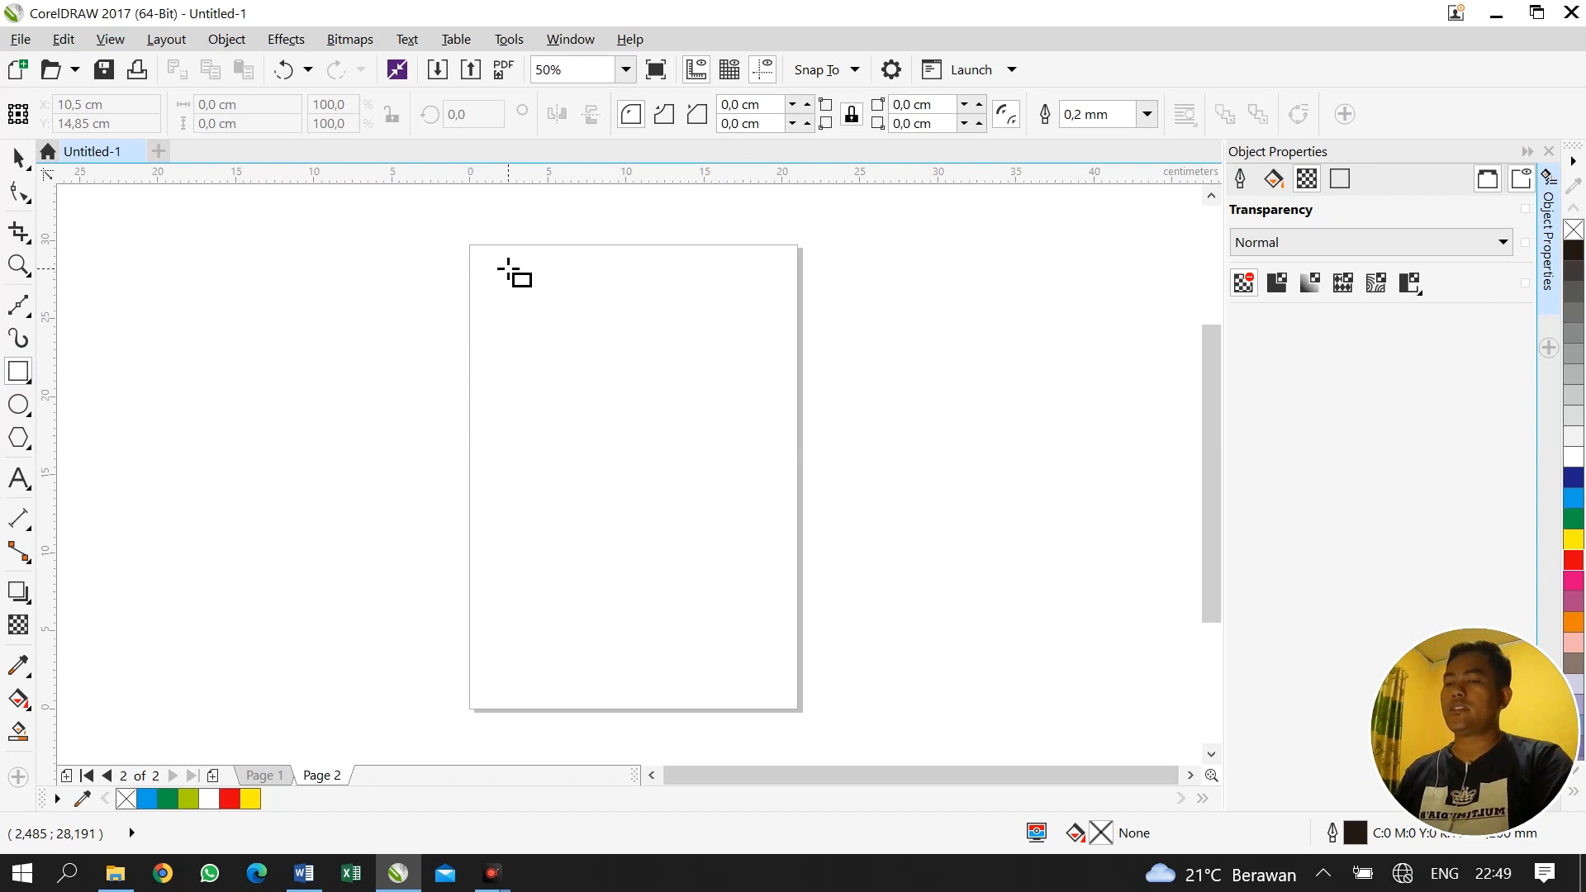
{"action": "left_click_drag", "start_coordinate": [469, 243], "coordinate": [788, 447]}
{"action": "left_click_drag", "start_coordinate": [468, 542], "coordinate": [799, 707]}
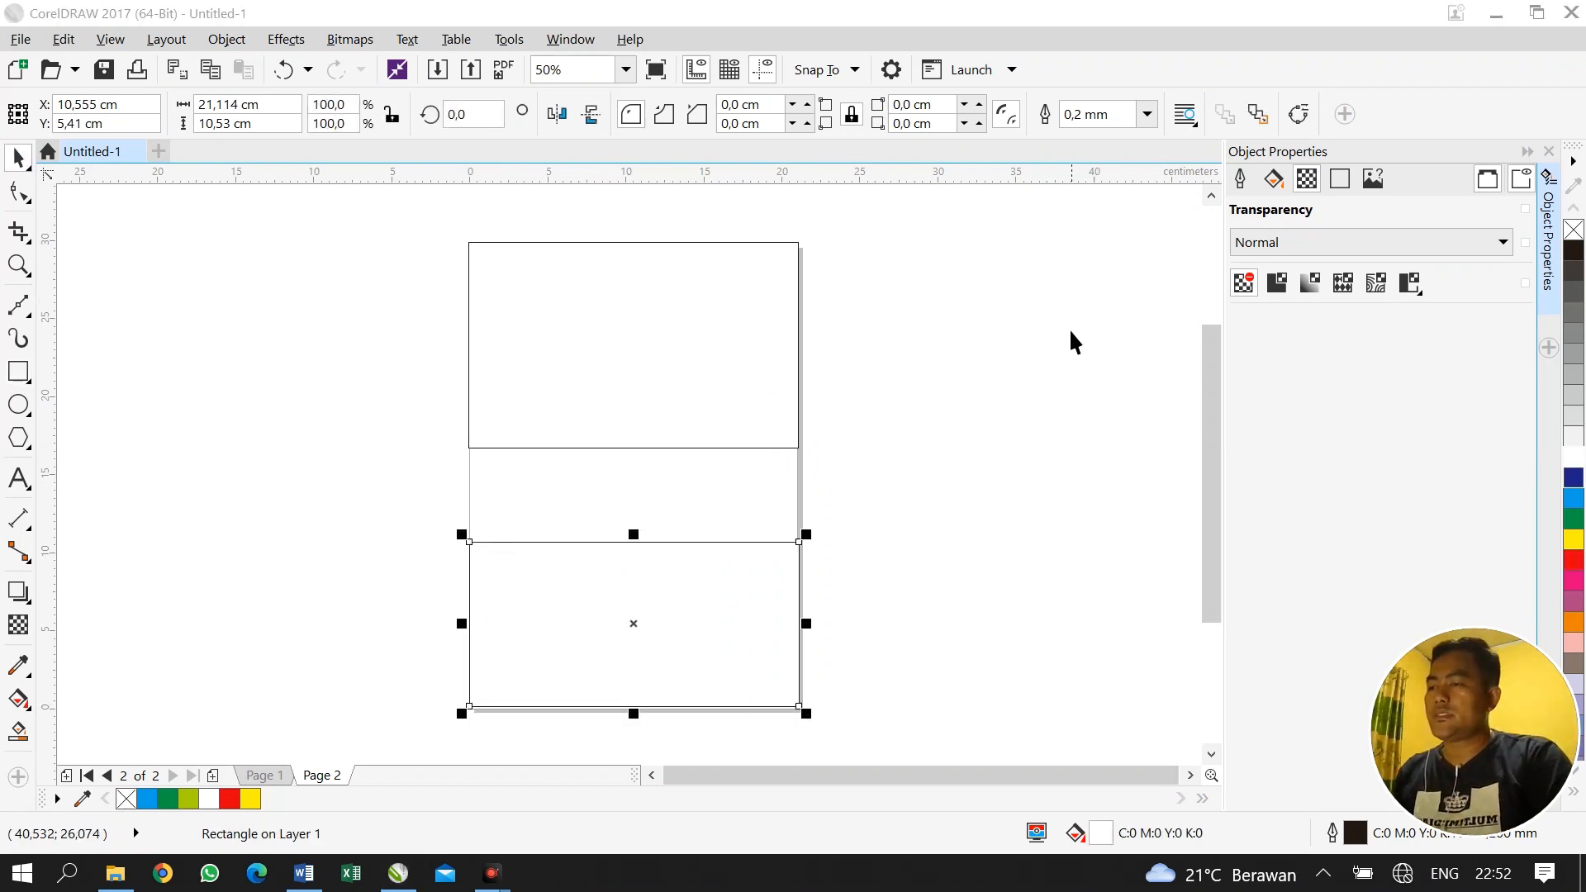
Fill the upper rectangle with cyan (C:100 M:0 Y:0 K:0) and the lower one with green (C:100 M:0 Y:100 K:0)
{"action": "left_click", "coordinate": [680, 244]}
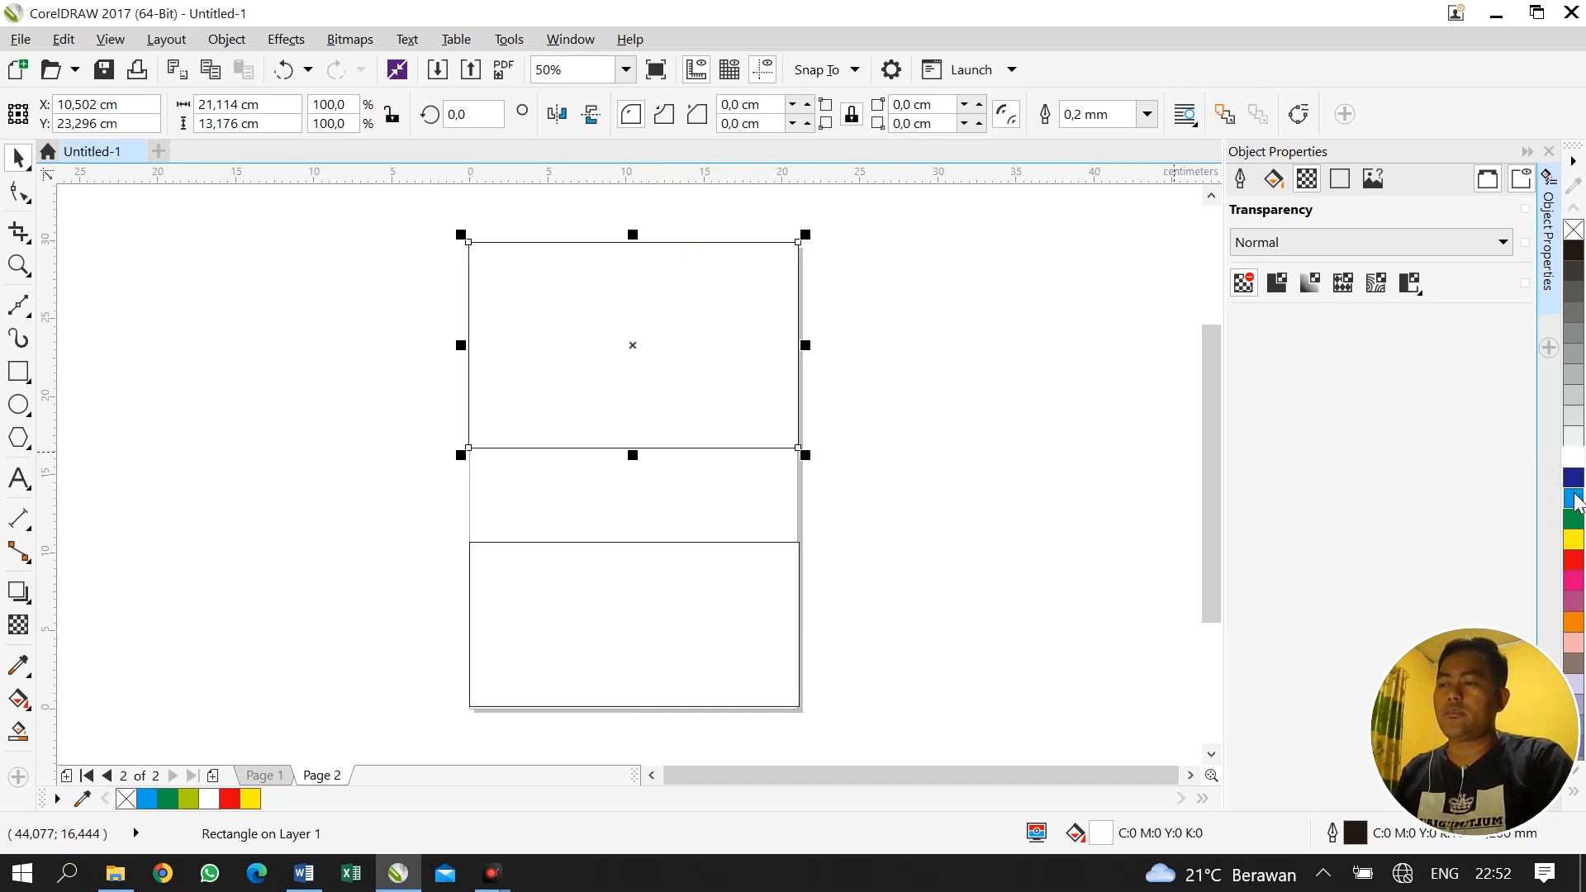
{"action": "left_click", "coordinate": [1577, 498]}
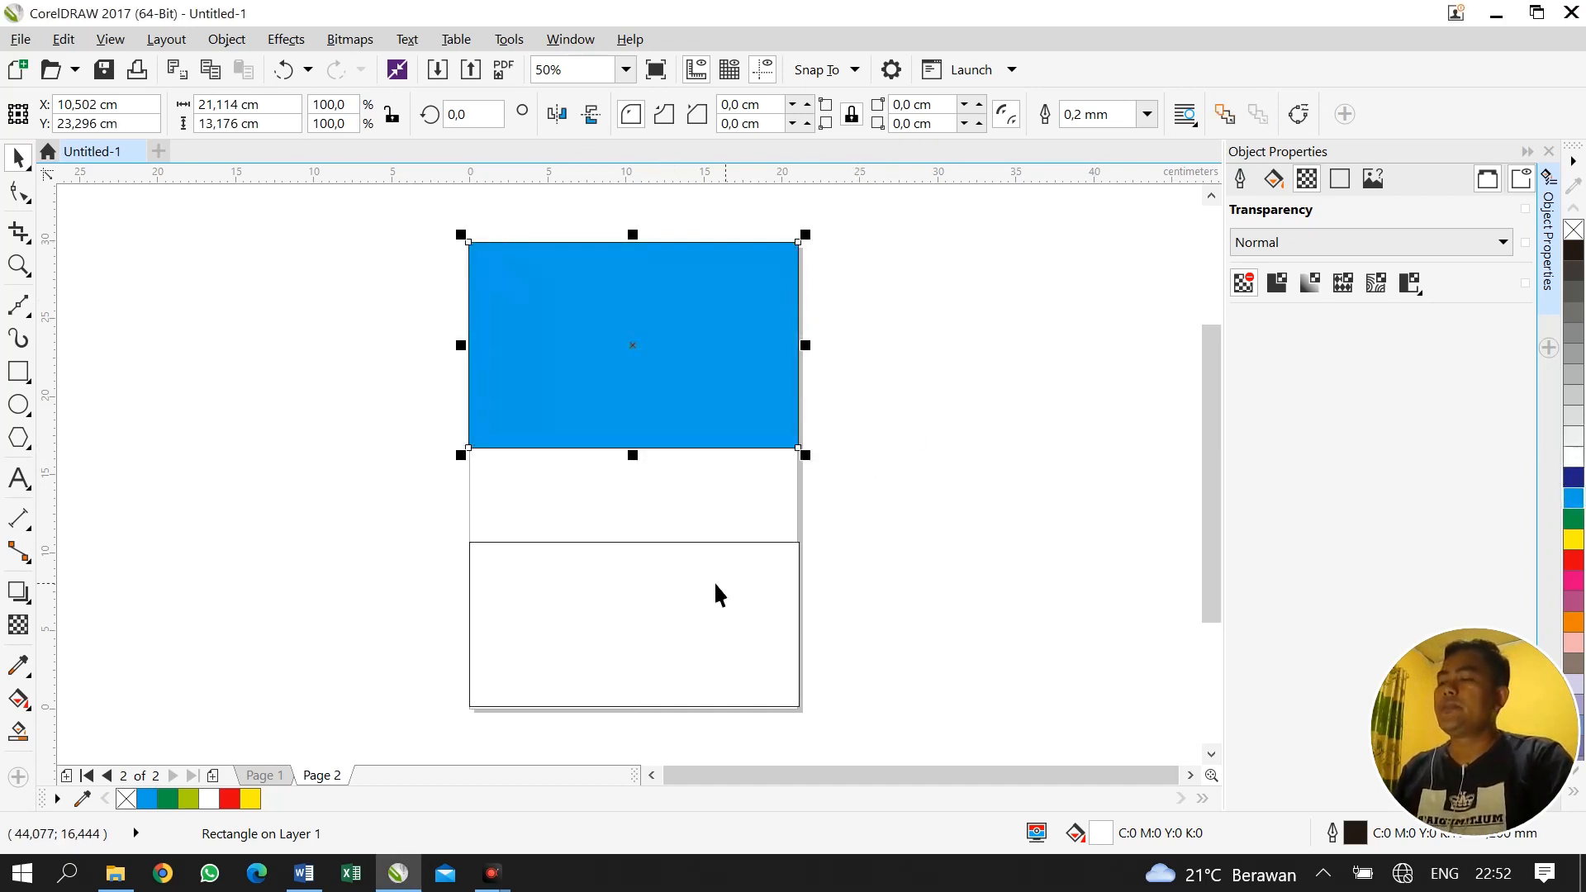
{"action": "left_click", "coordinate": [679, 542]}
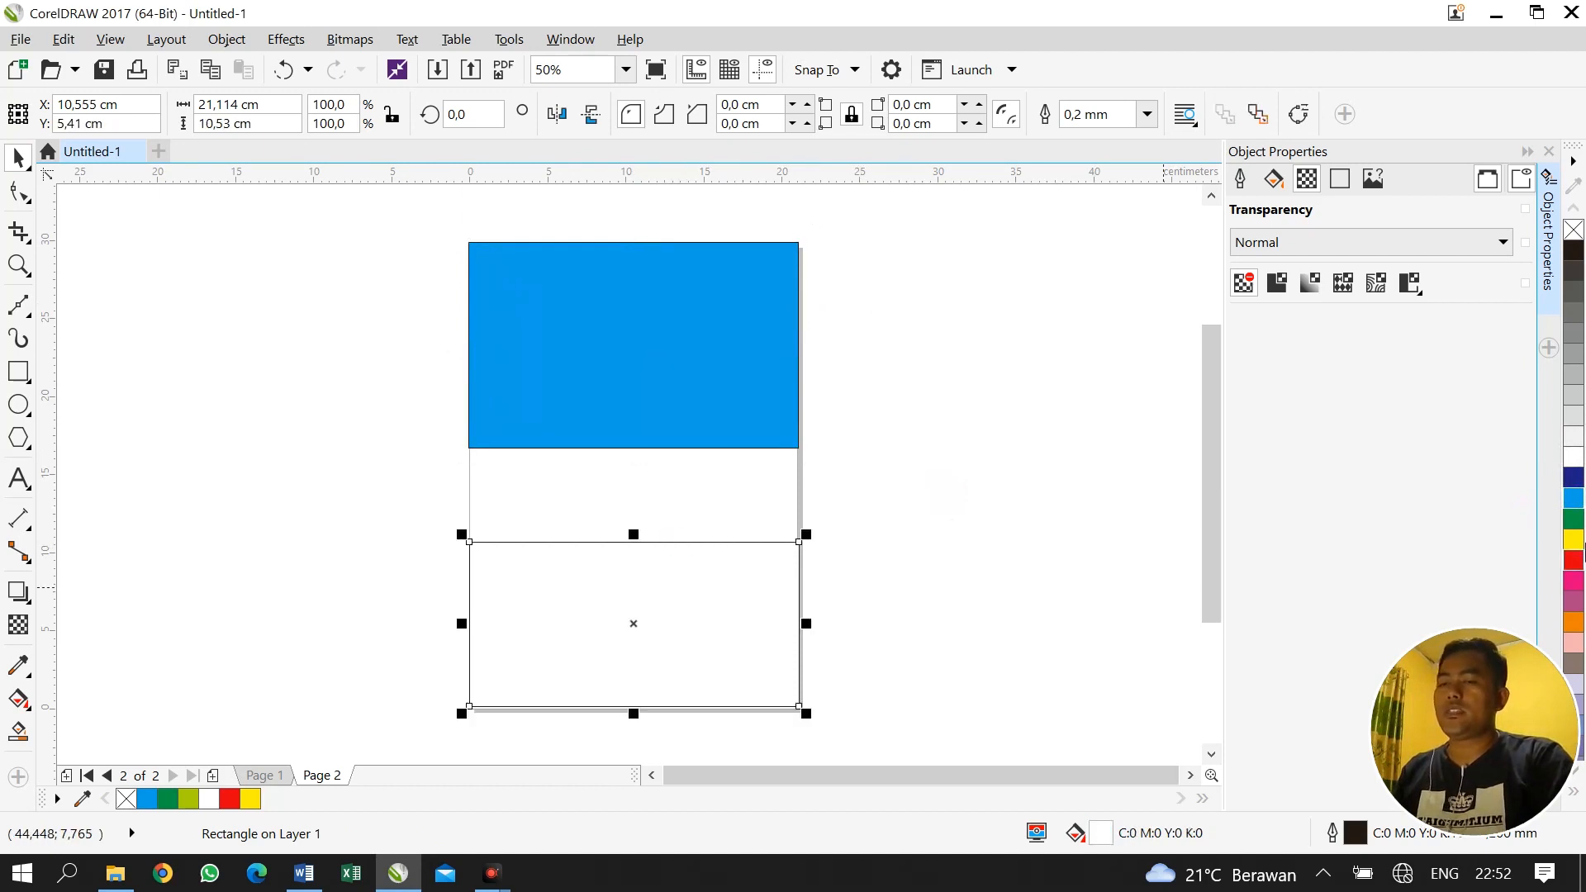
{"action": "left_click", "coordinate": [1575, 520]}
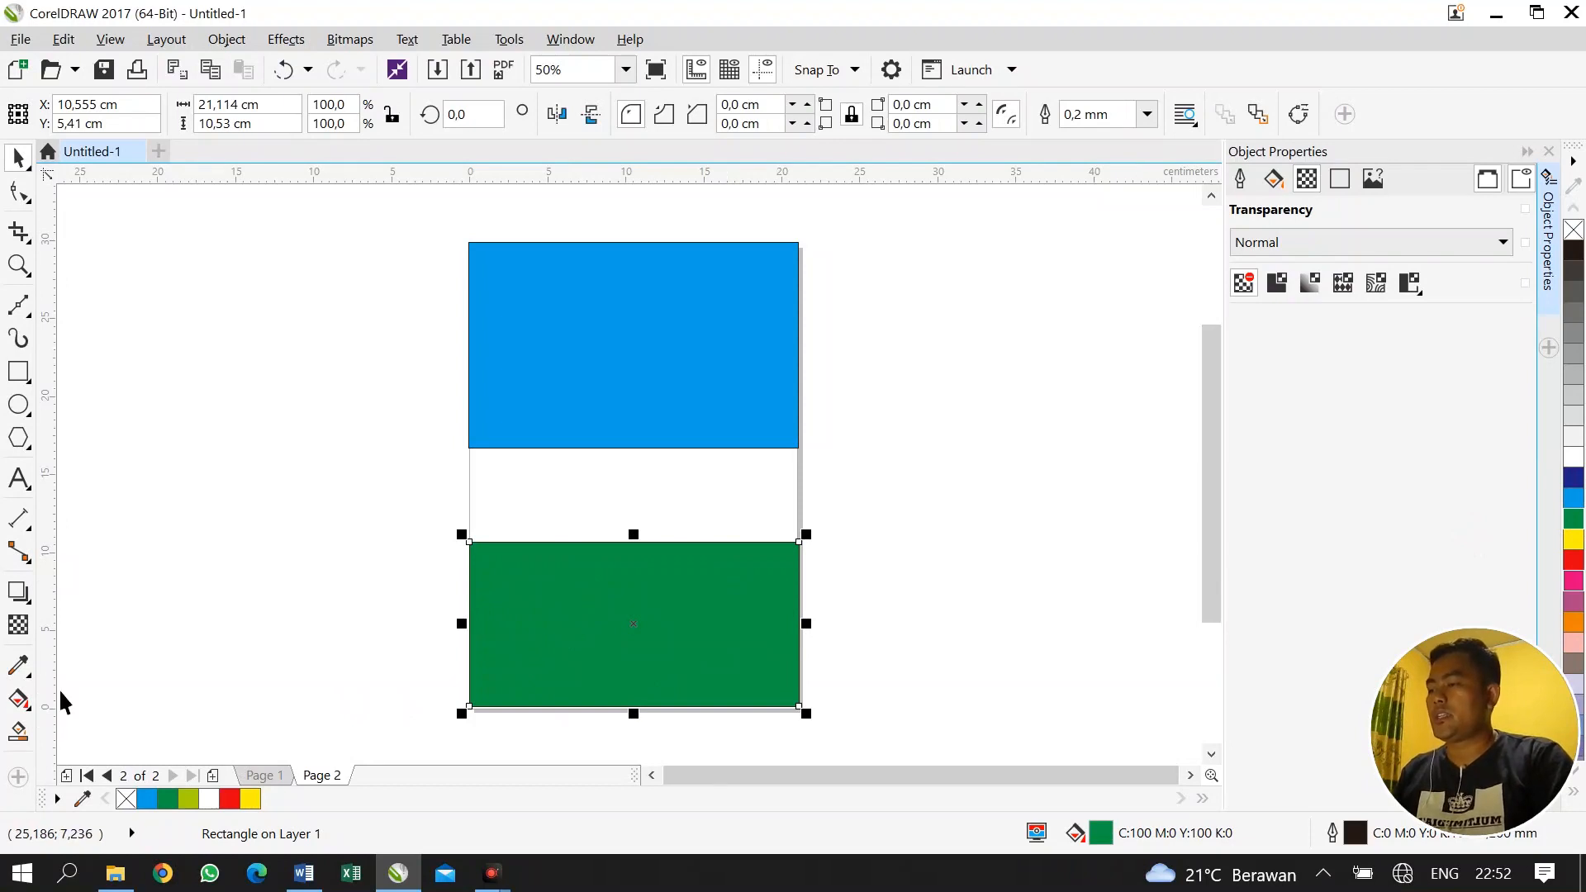
Apply a linear transparency to the blue rectangle, fading downward to fully transparent just above its lower edge, and adjust the fade's midpoint
{"action": "left_click", "coordinate": [18, 625]}
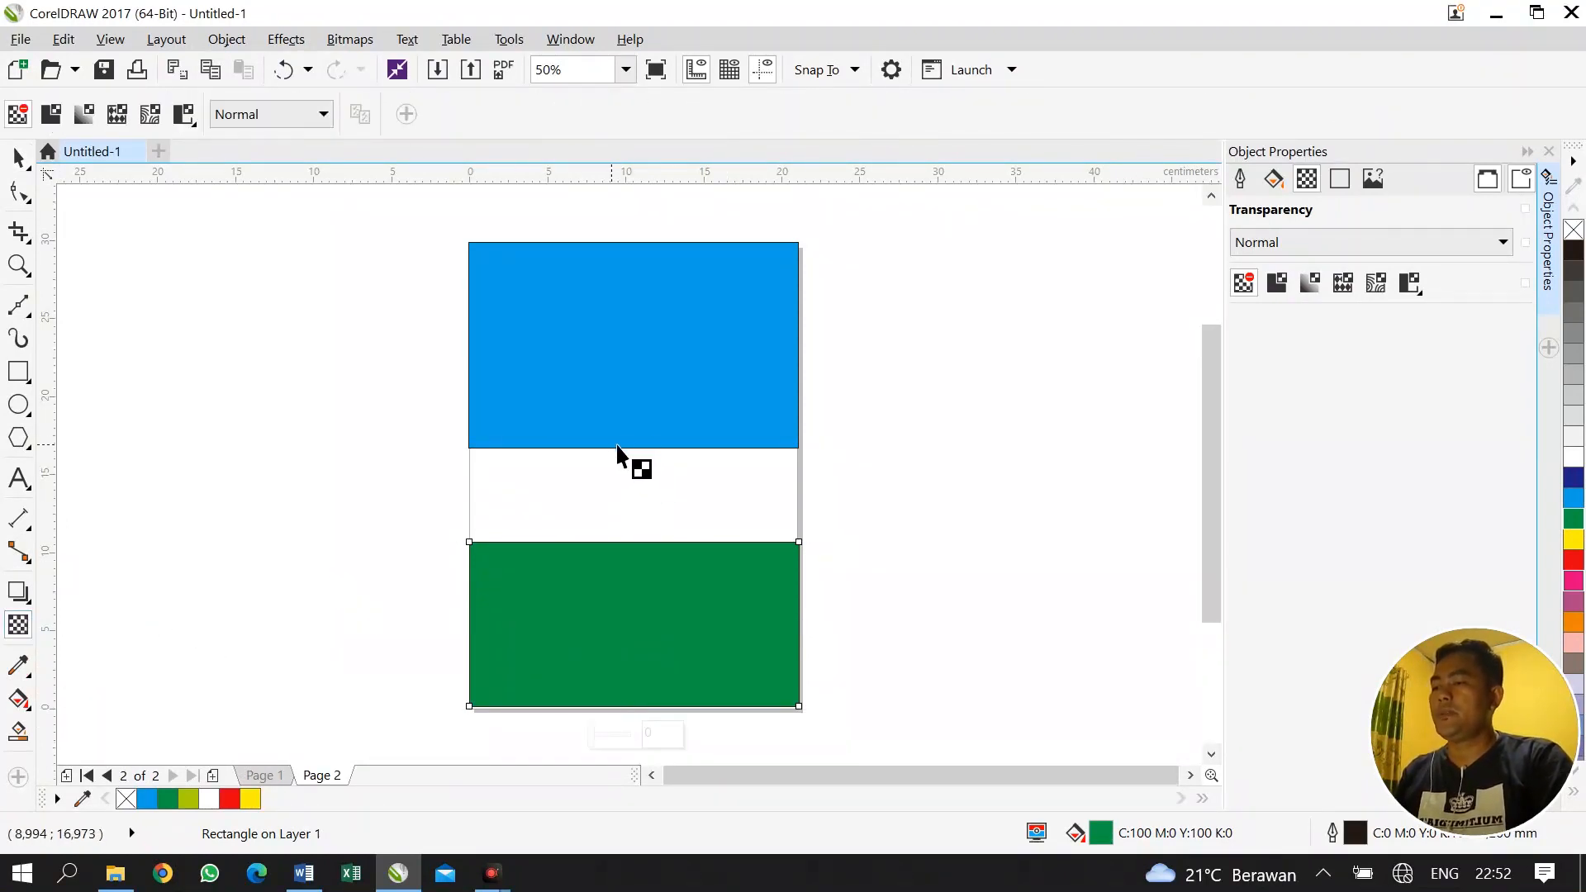
{"action": "mouse_move", "coordinate": [622, 445]}
{"action": "left_mouse_down"}
{"action": "mouse_move", "coordinate": [626, 243]}
{"action": "mouse_move", "coordinate": [641, 465]}
{"action": "left_mouse_up"}
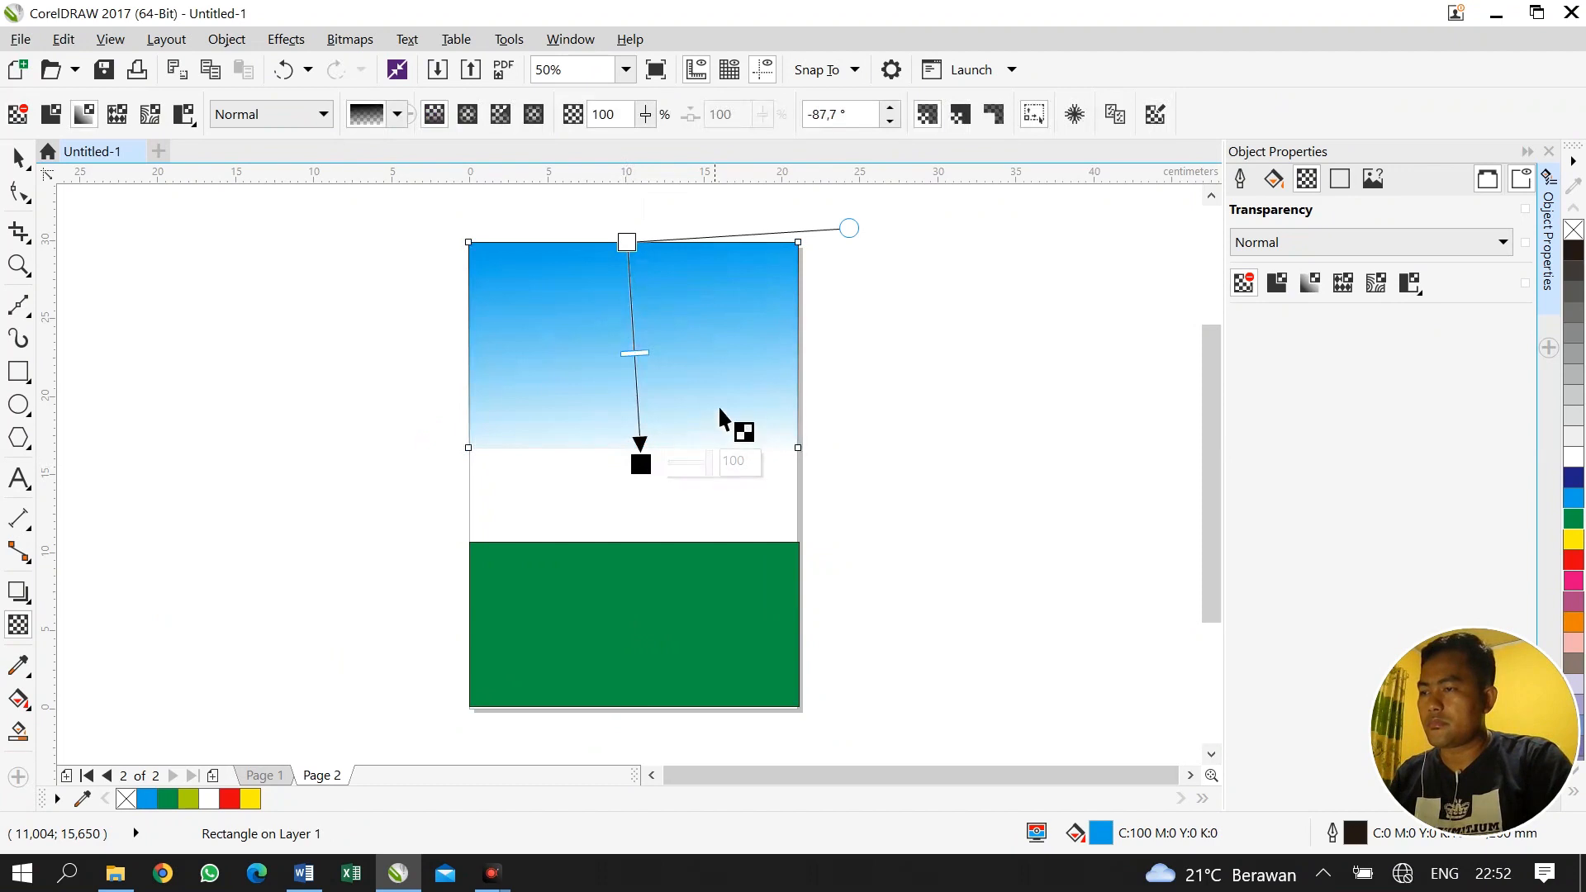
{"action": "left_click_drag", "start_coordinate": [640, 463], "coordinate": [625, 505]}
{"action": "left_click_drag", "start_coordinate": [627, 384], "coordinate": [627, 313]}
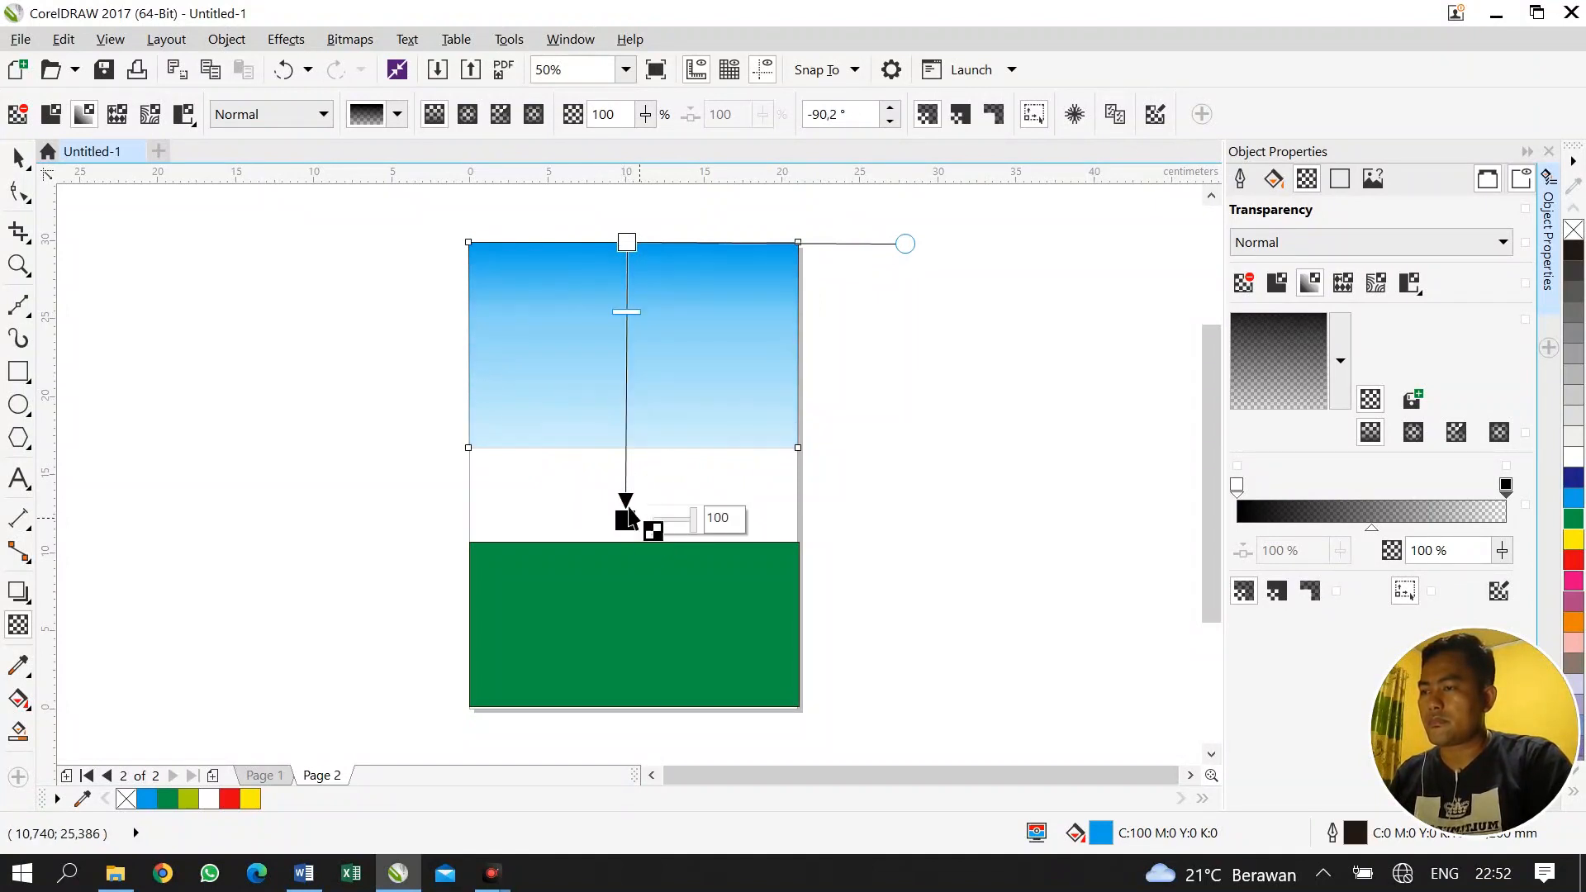
{"action": "left_click_drag", "start_coordinate": [627, 311], "coordinate": [628, 276]}
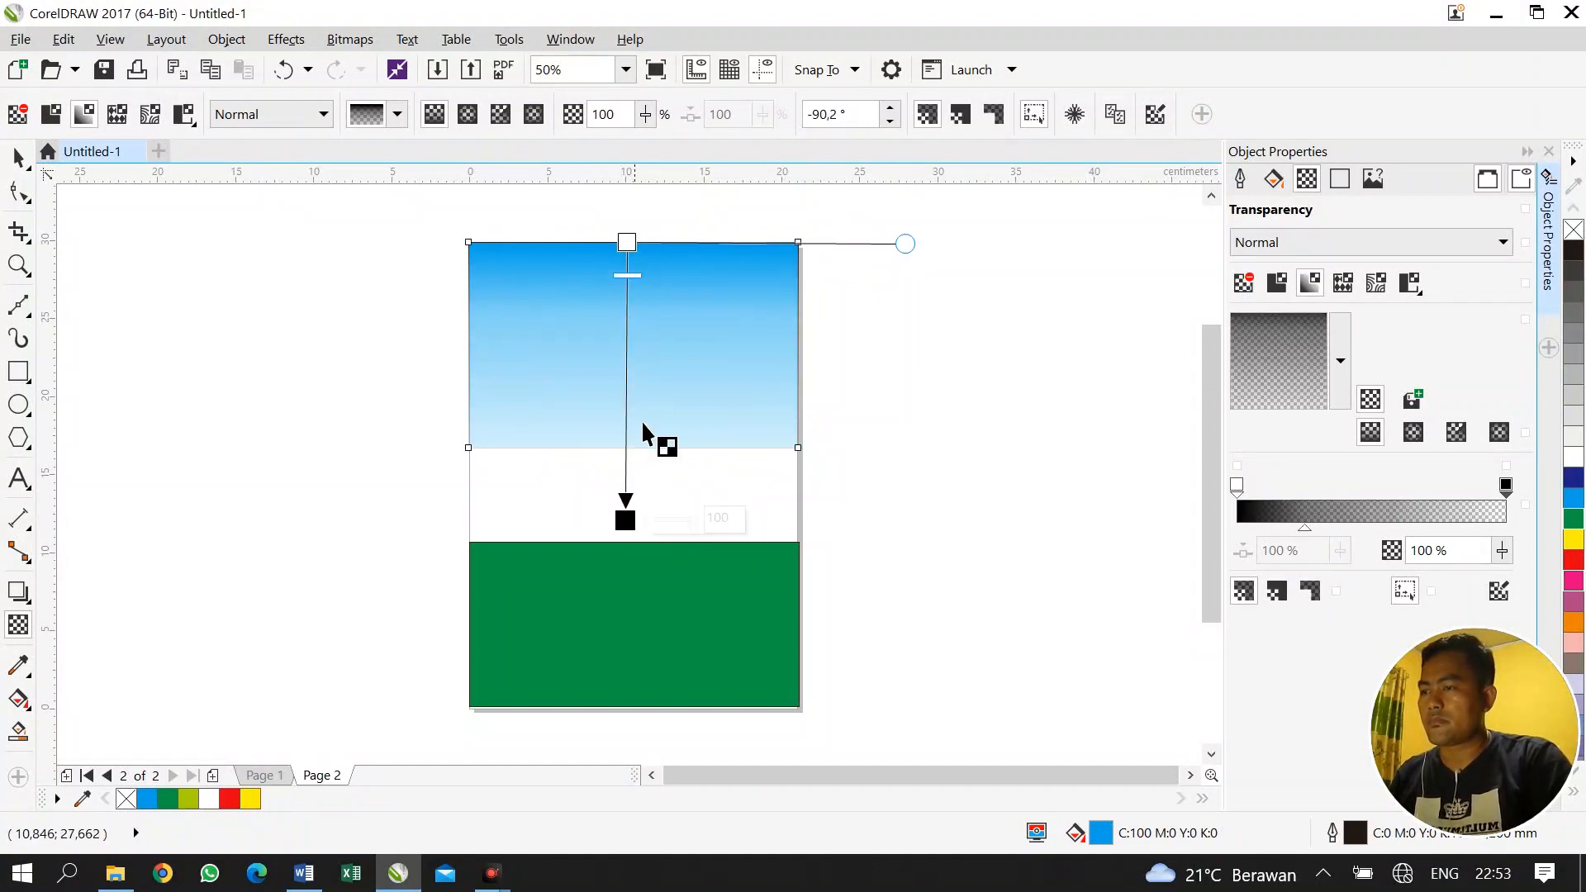
{"action": "left_click_drag", "start_coordinate": [627, 518], "coordinate": [633, 435]}
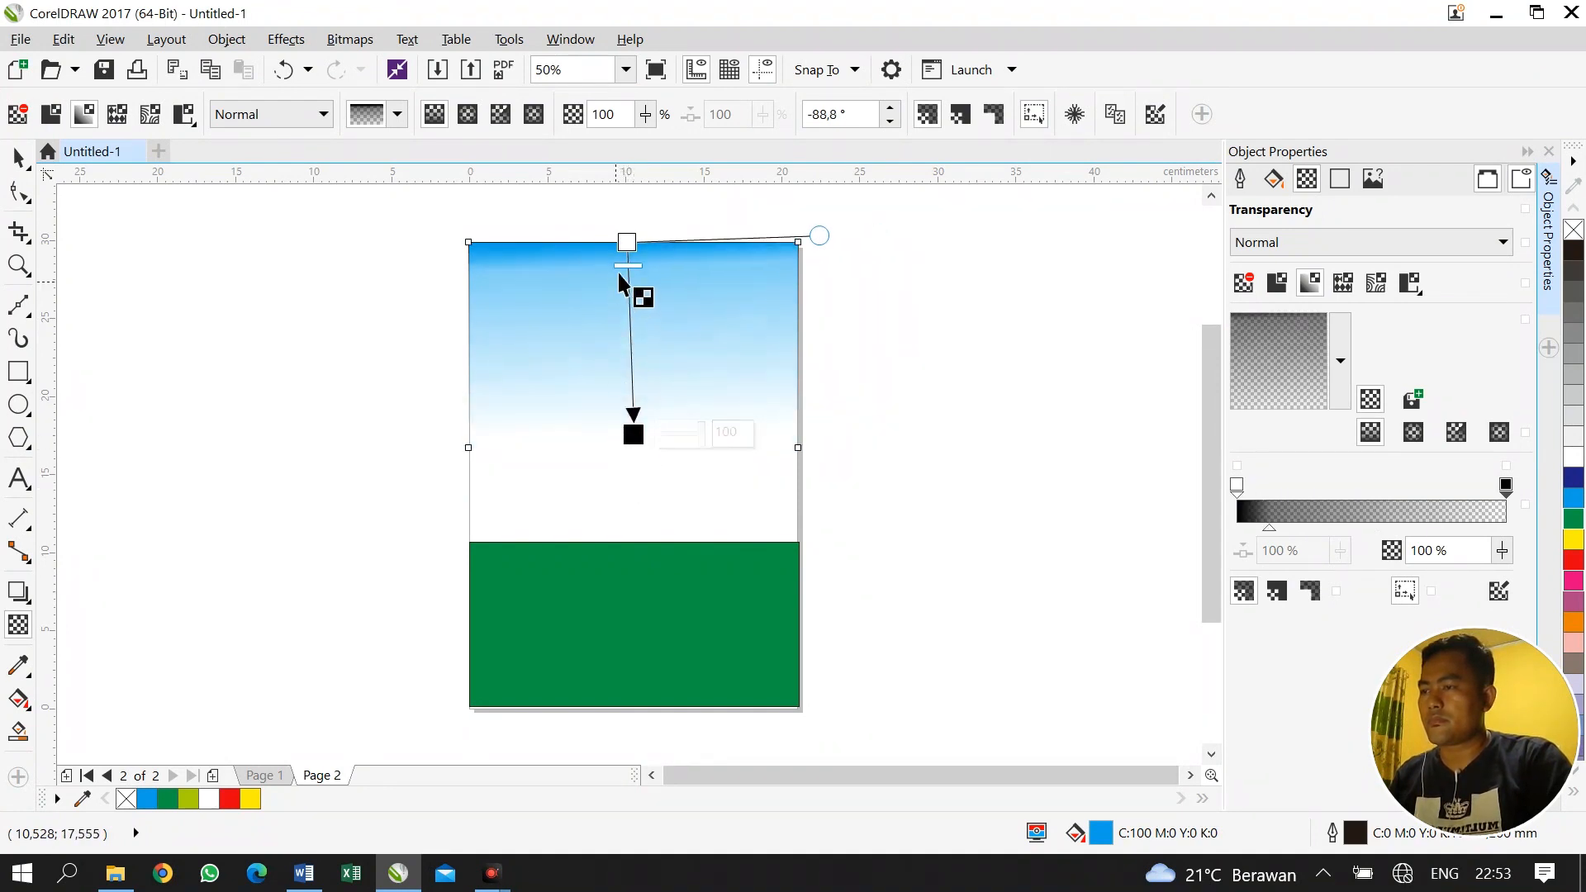
{"action": "left_click_drag", "start_coordinate": [628, 265], "coordinate": [628, 306]}
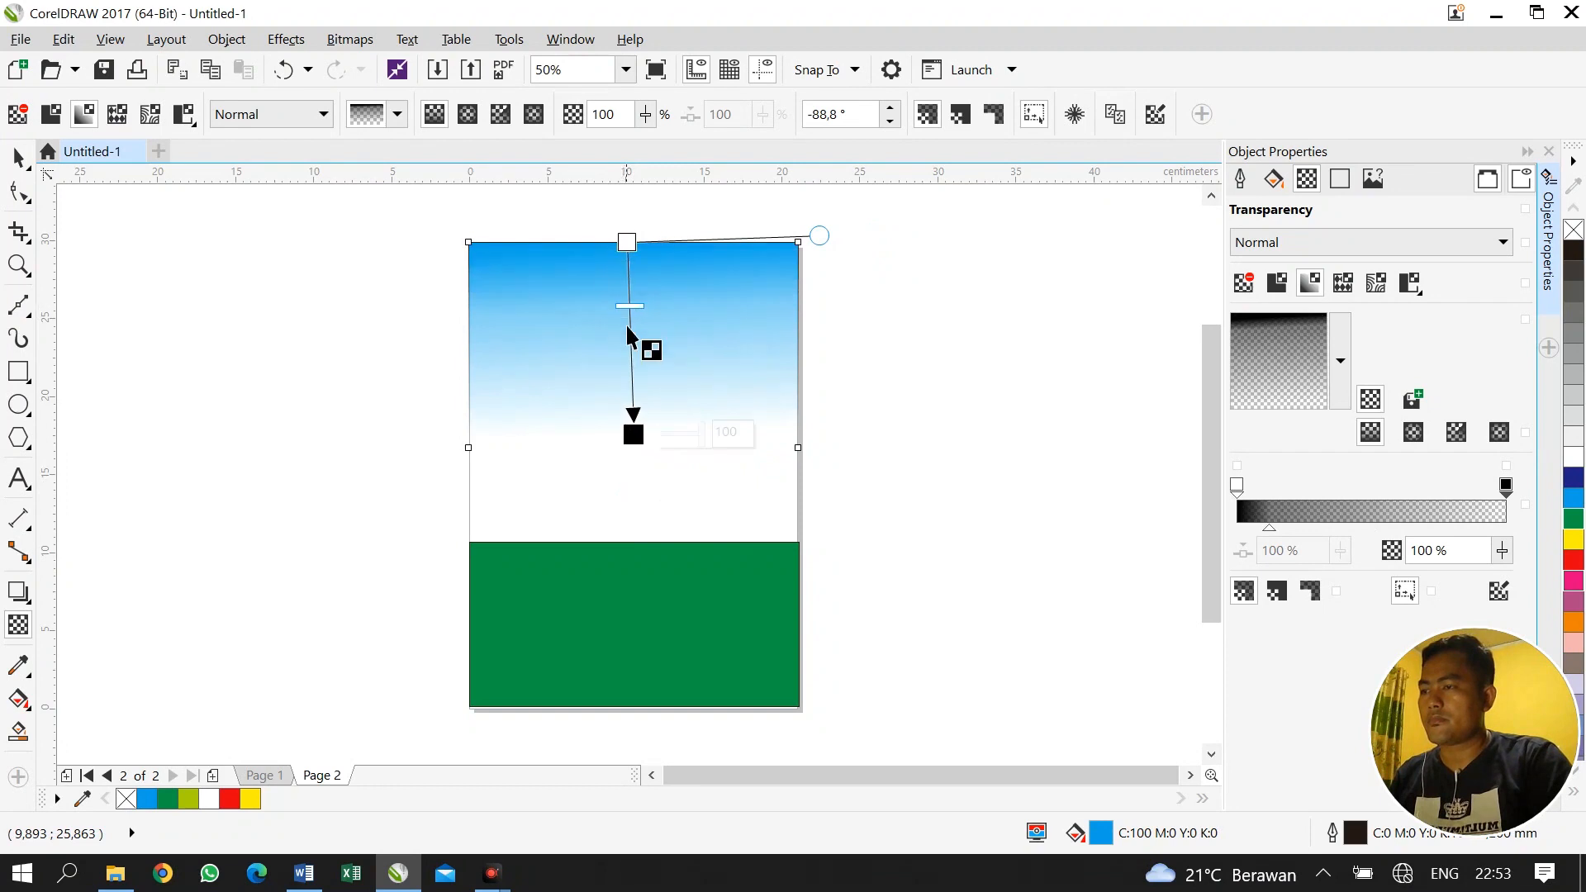
{"action": "left_click_drag", "start_coordinate": [633, 434], "coordinate": [632, 423]}
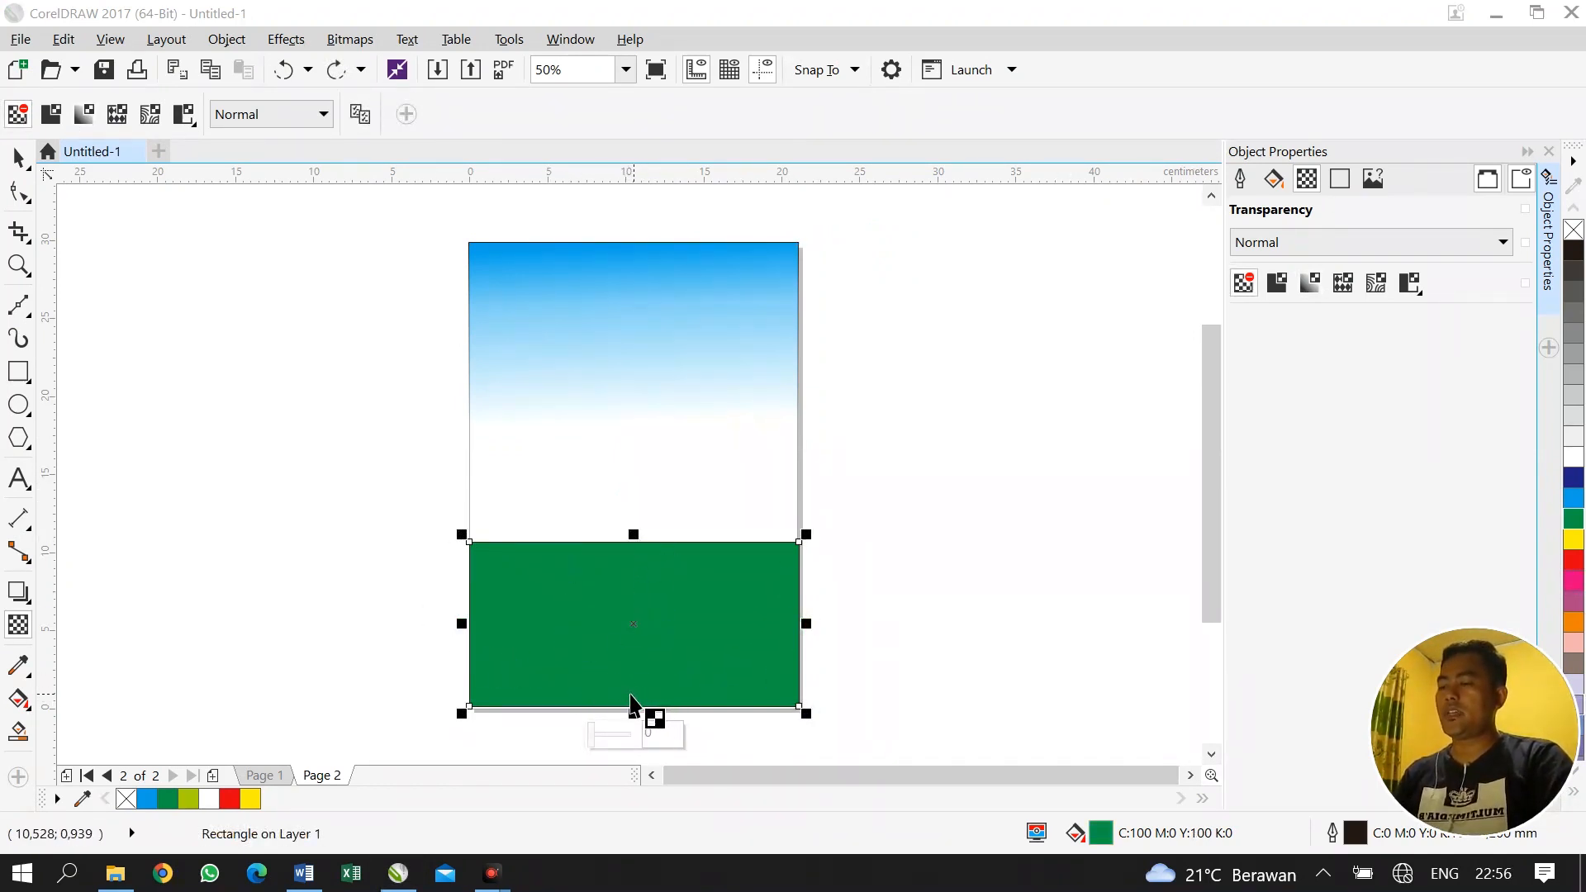
Apply a linear transparency to the green rectangle, fading upward to fully transparent near its upper edge, and move the fade's midpoint lower
{"action": "left_click_drag", "start_coordinate": [621, 709], "coordinate": [618, 510]}
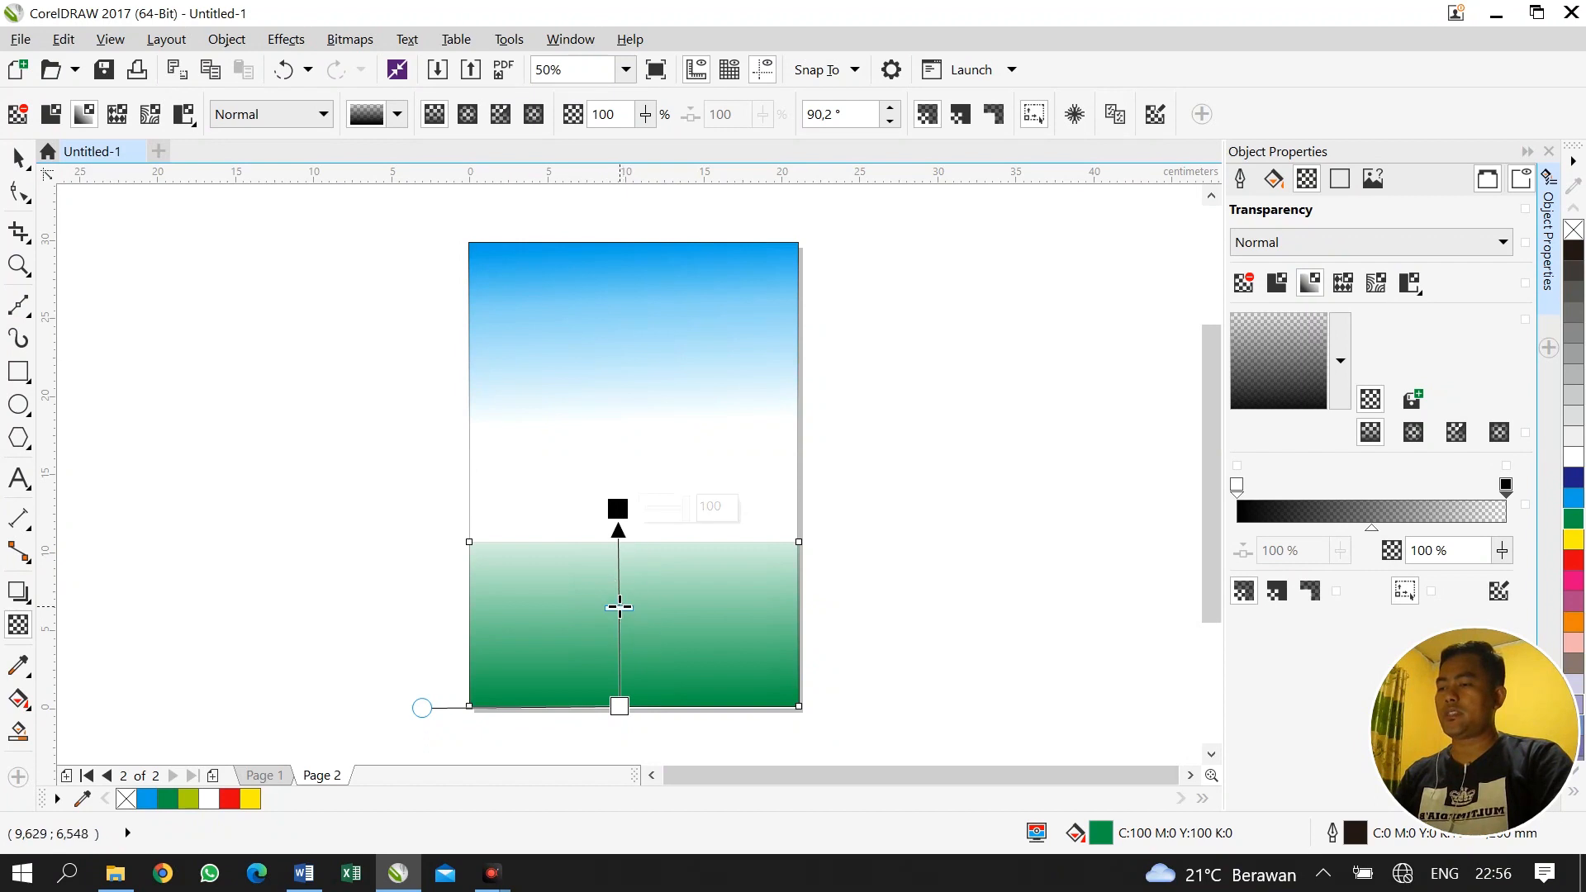
{"action": "left_click_drag", "start_coordinate": [619, 609], "coordinate": [619, 632]}
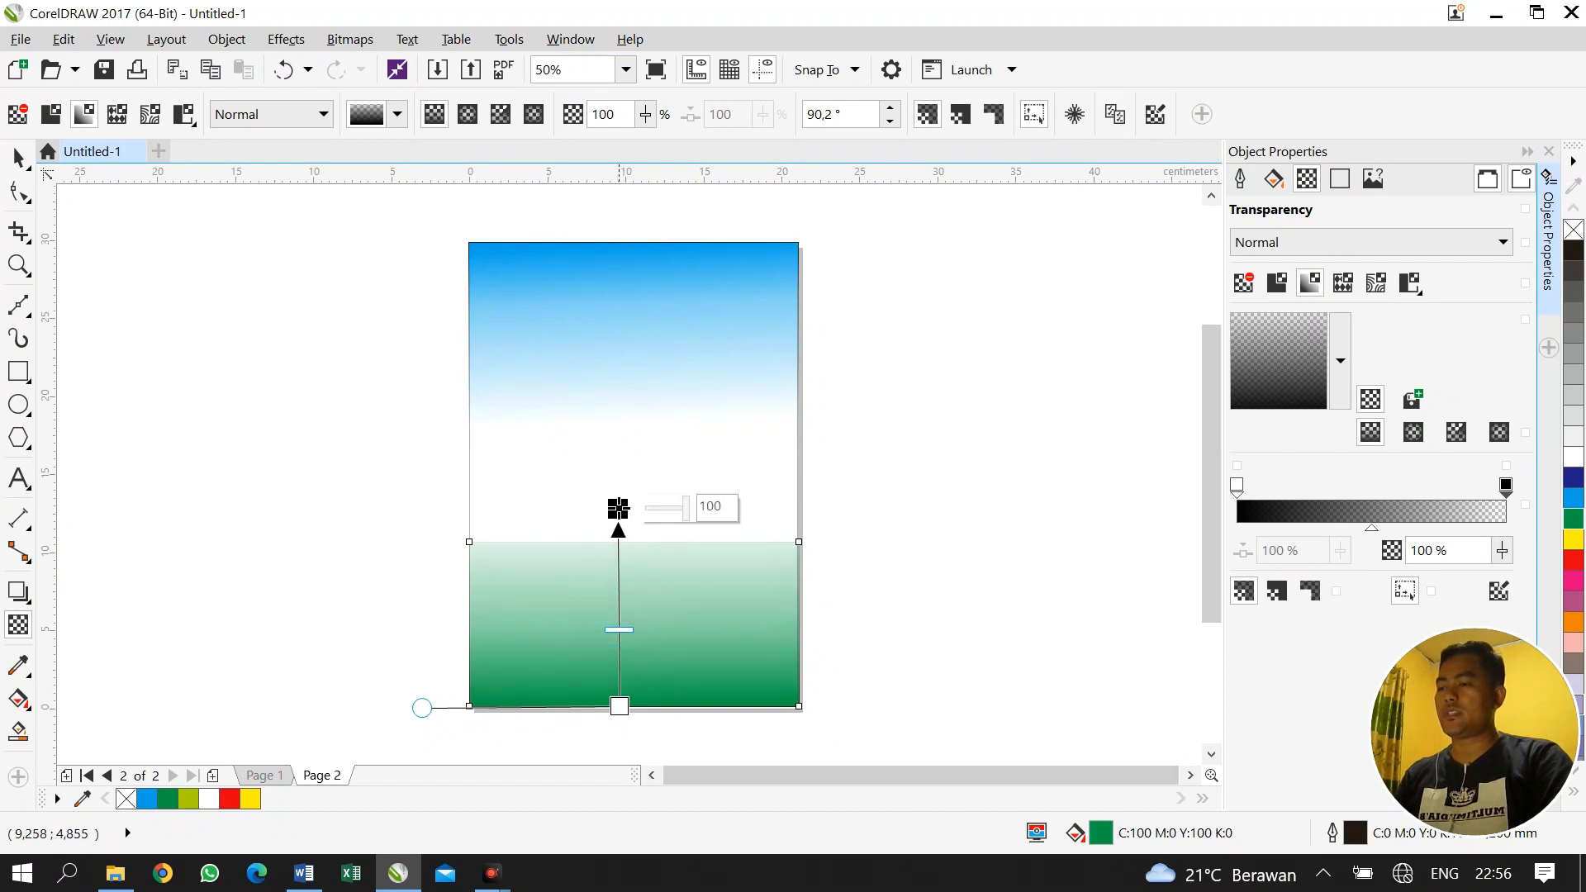
{"action": "left_click_drag", "start_coordinate": [619, 524], "coordinate": [625, 549]}
{"action": "left_click", "coordinate": [1084, 316]}
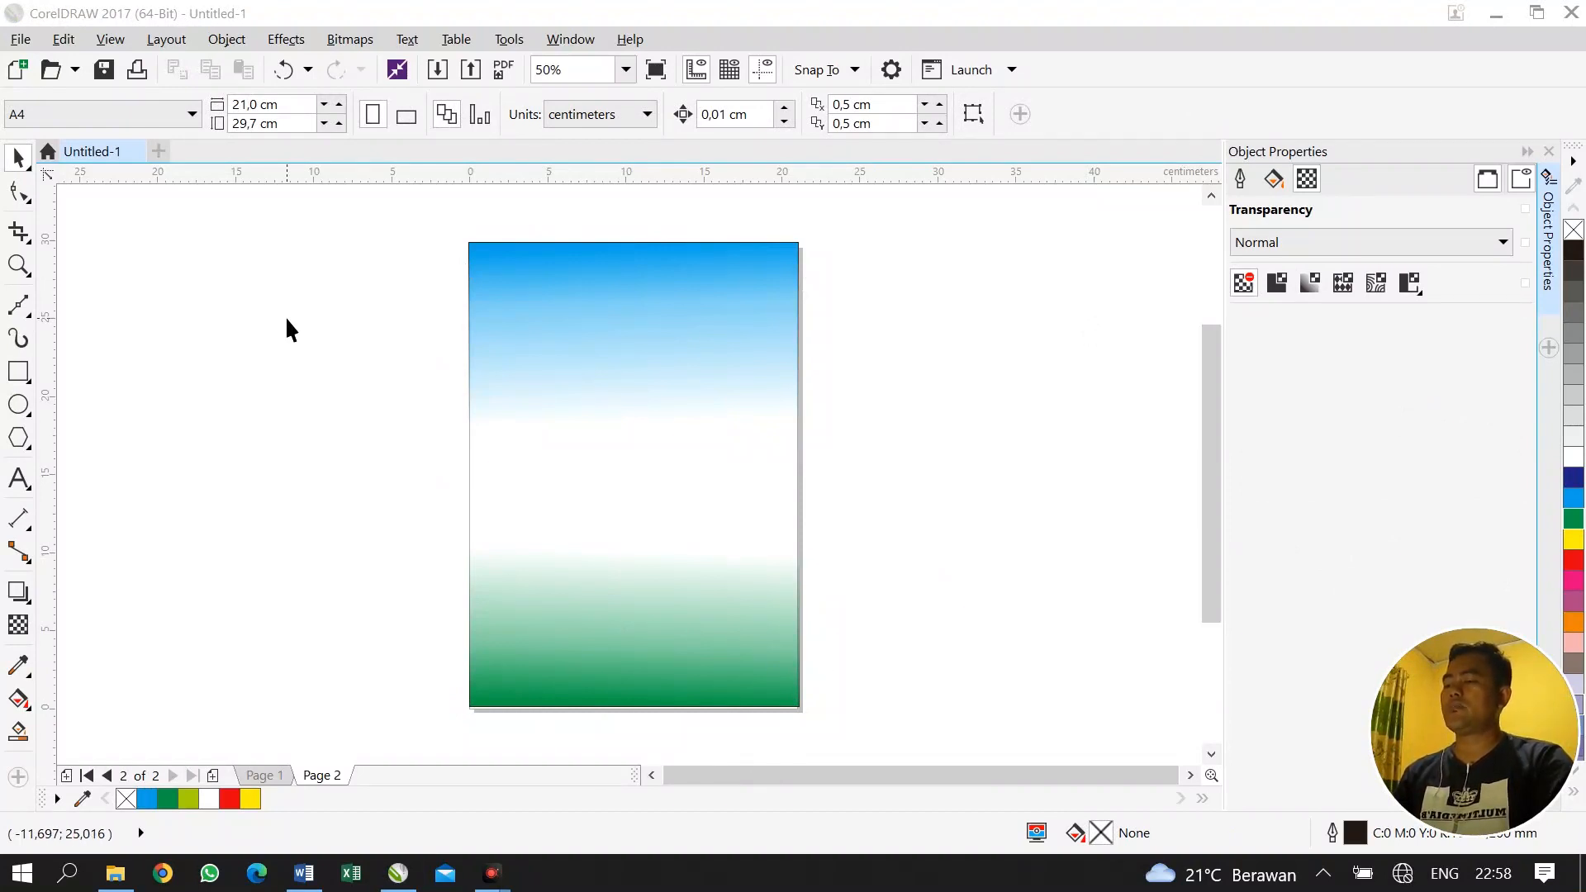
Place the awan cloud image from the material folder beside the page and vectorize it with Quick Trace
{"action": "left_click", "coordinate": [115, 873]}
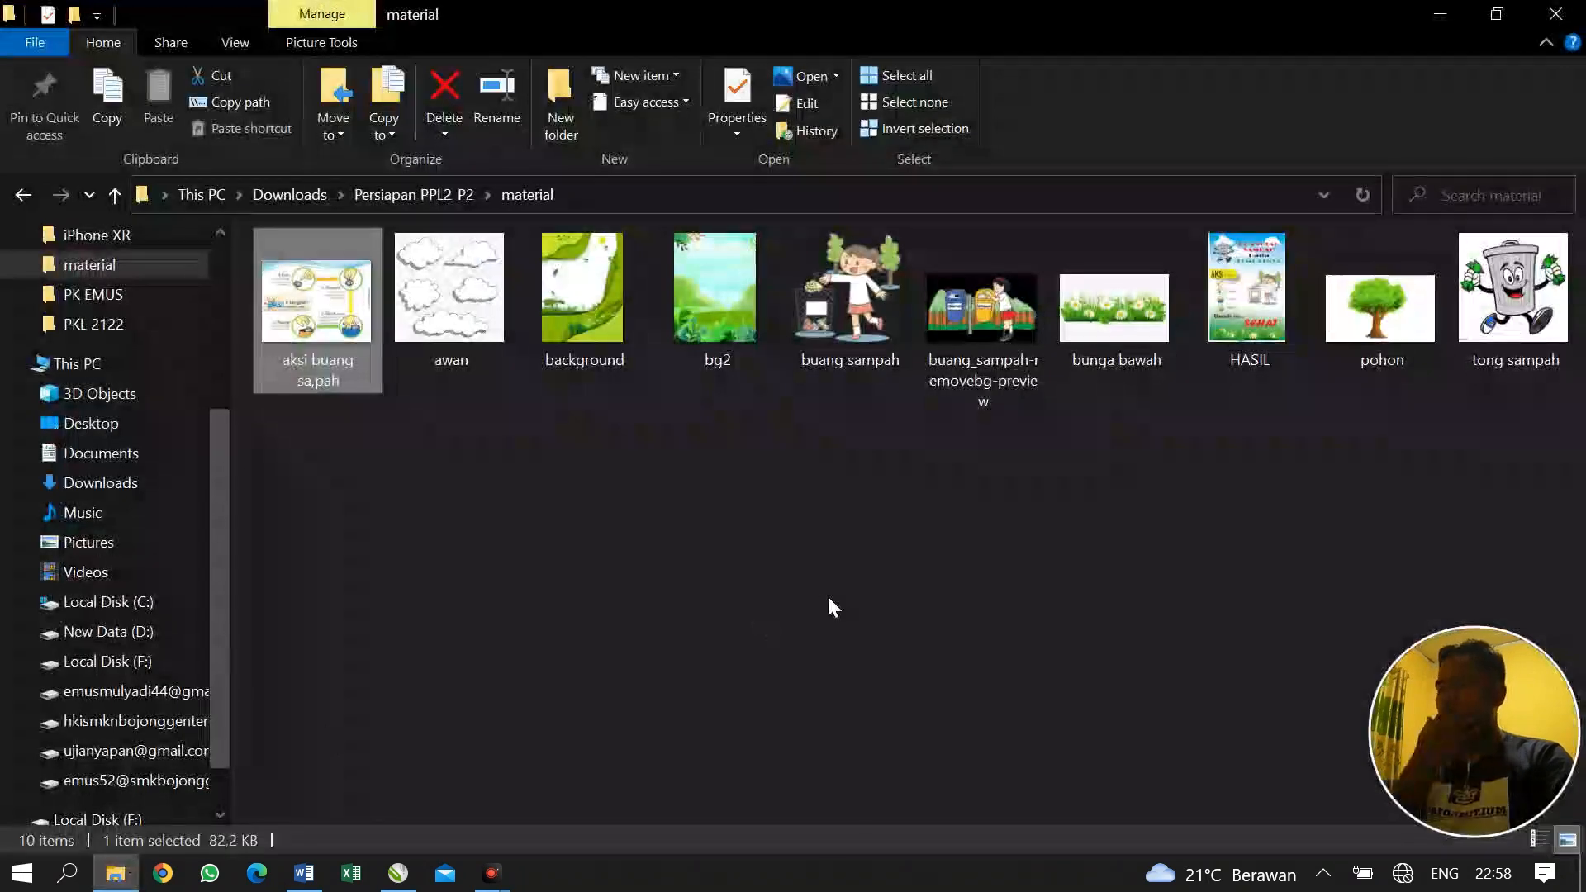
{"action": "left_click", "coordinate": [453, 295]}
{"action": "left_click_drag", "start_coordinate": [452, 295], "coordinate": [233, 360]}
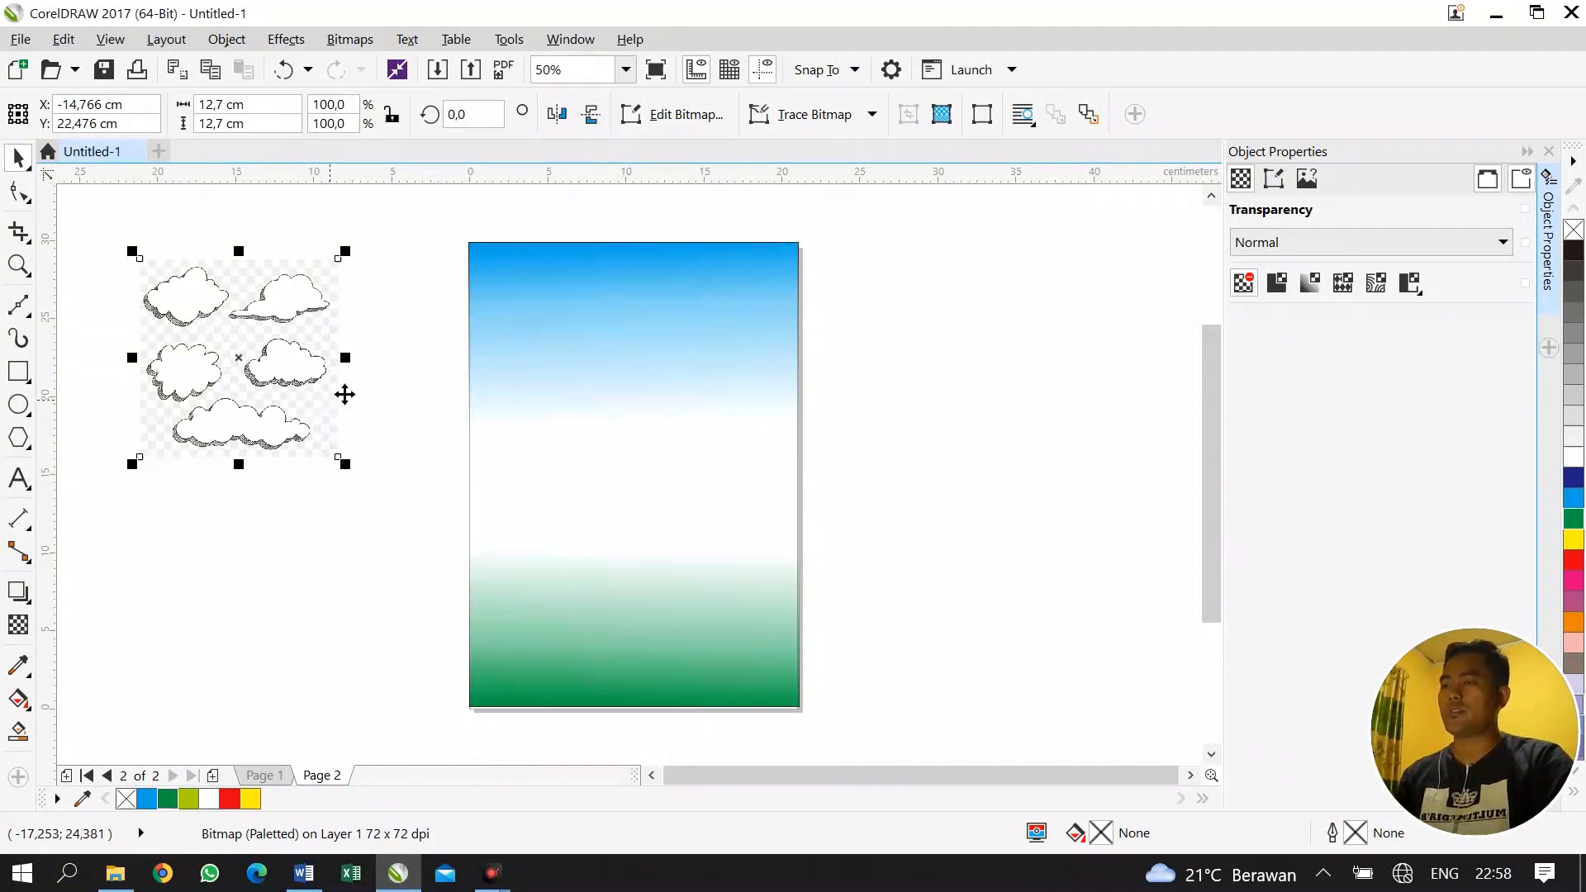
{"action": "left_click", "coordinate": [824, 123]}
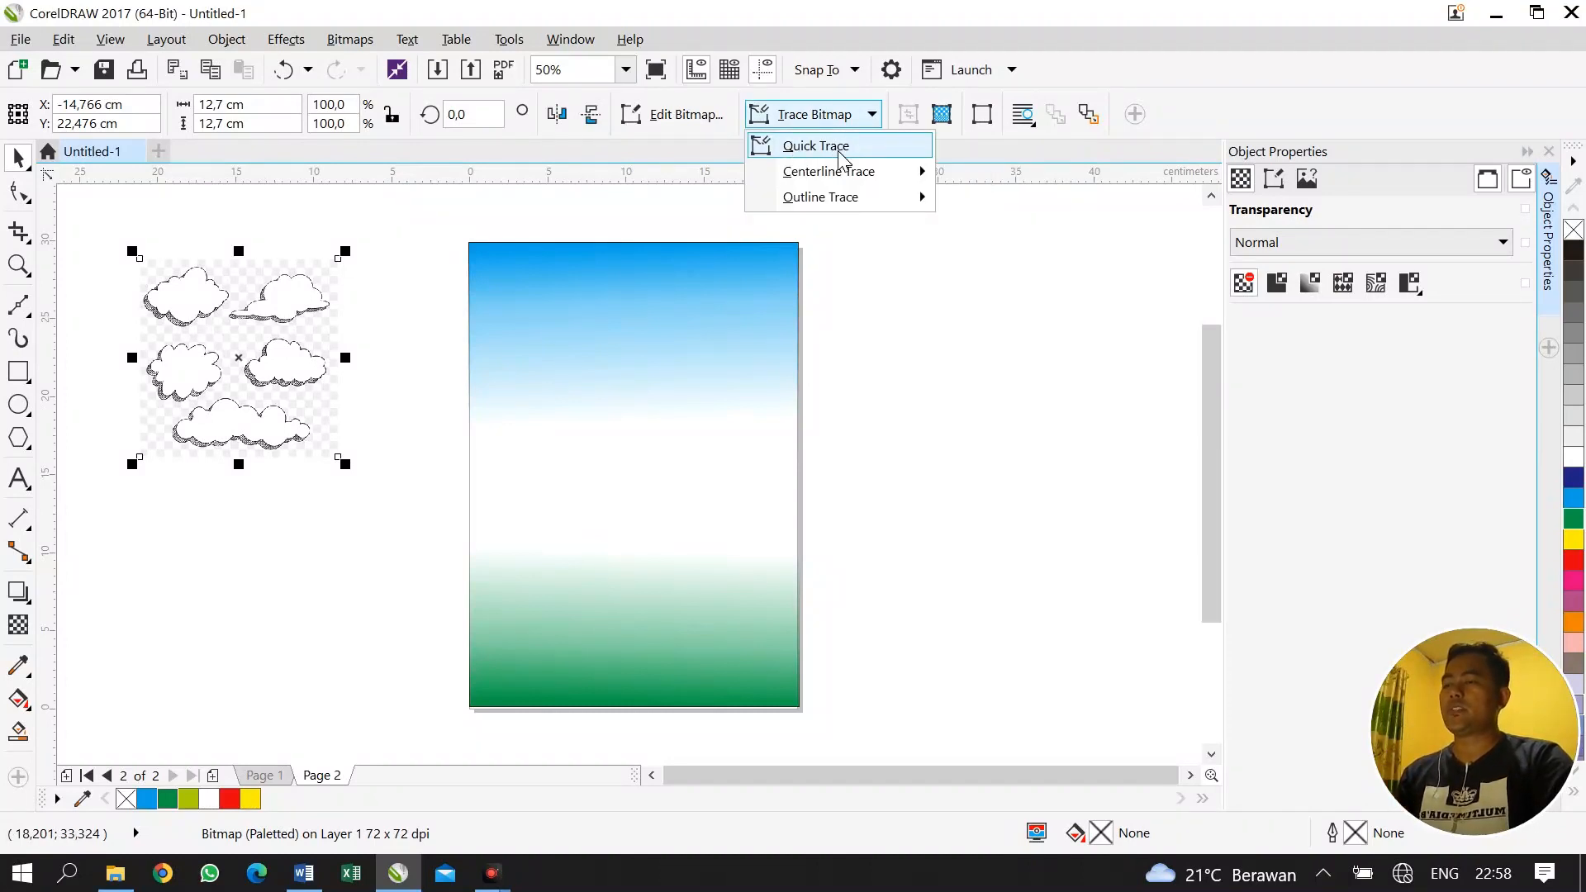
{"action": "left_click", "coordinate": [840, 153]}
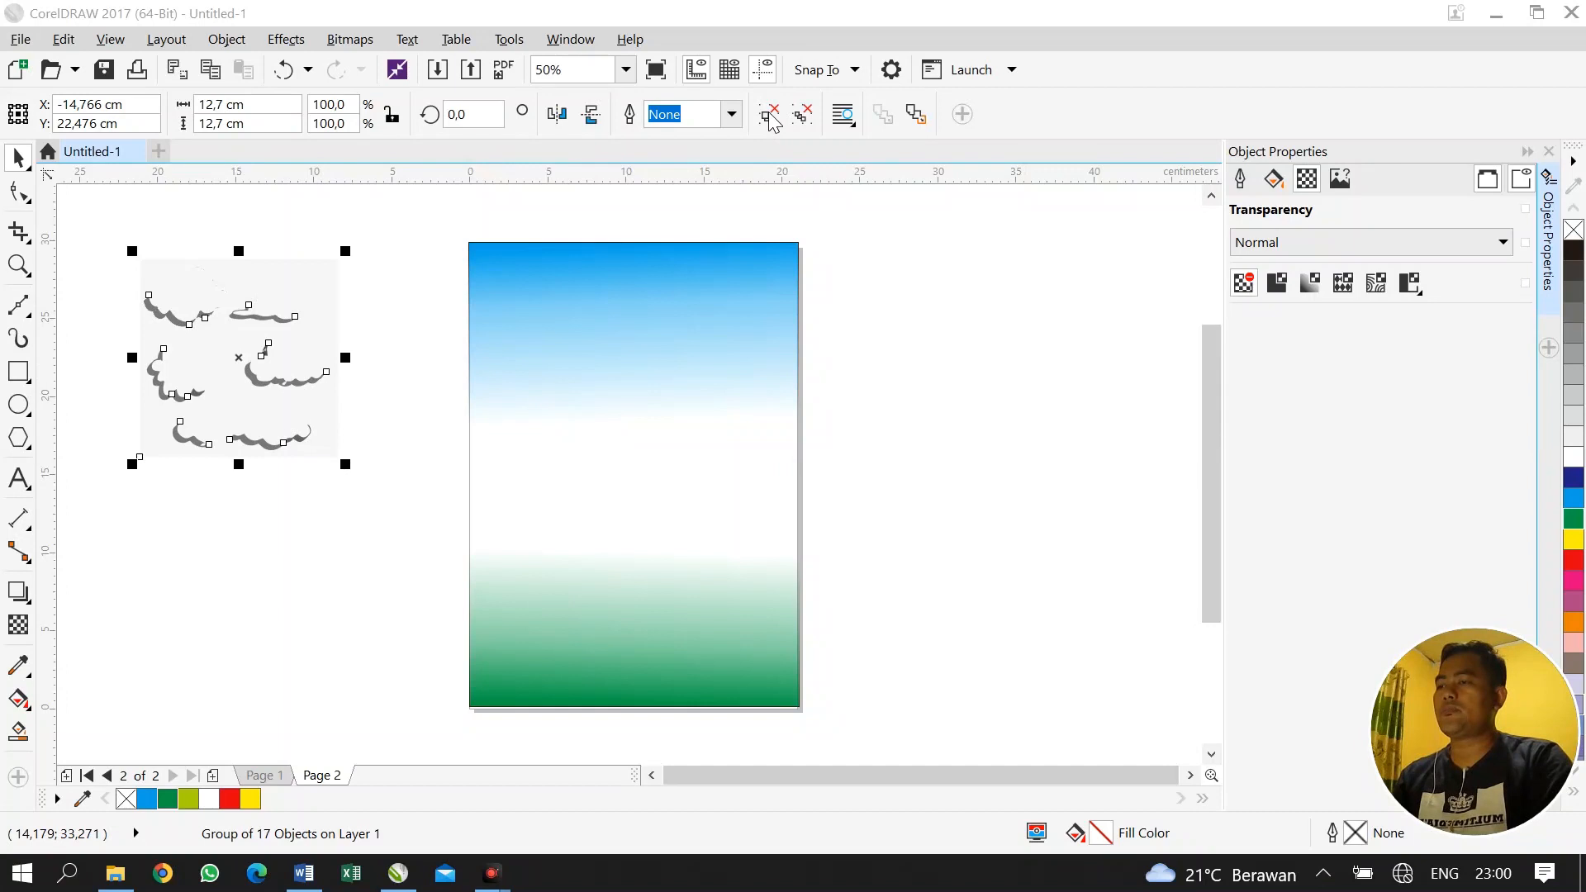
Ungroup the traced cloud objects and deselect them
{"action": "left_click", "coordinate": [310, 299]}
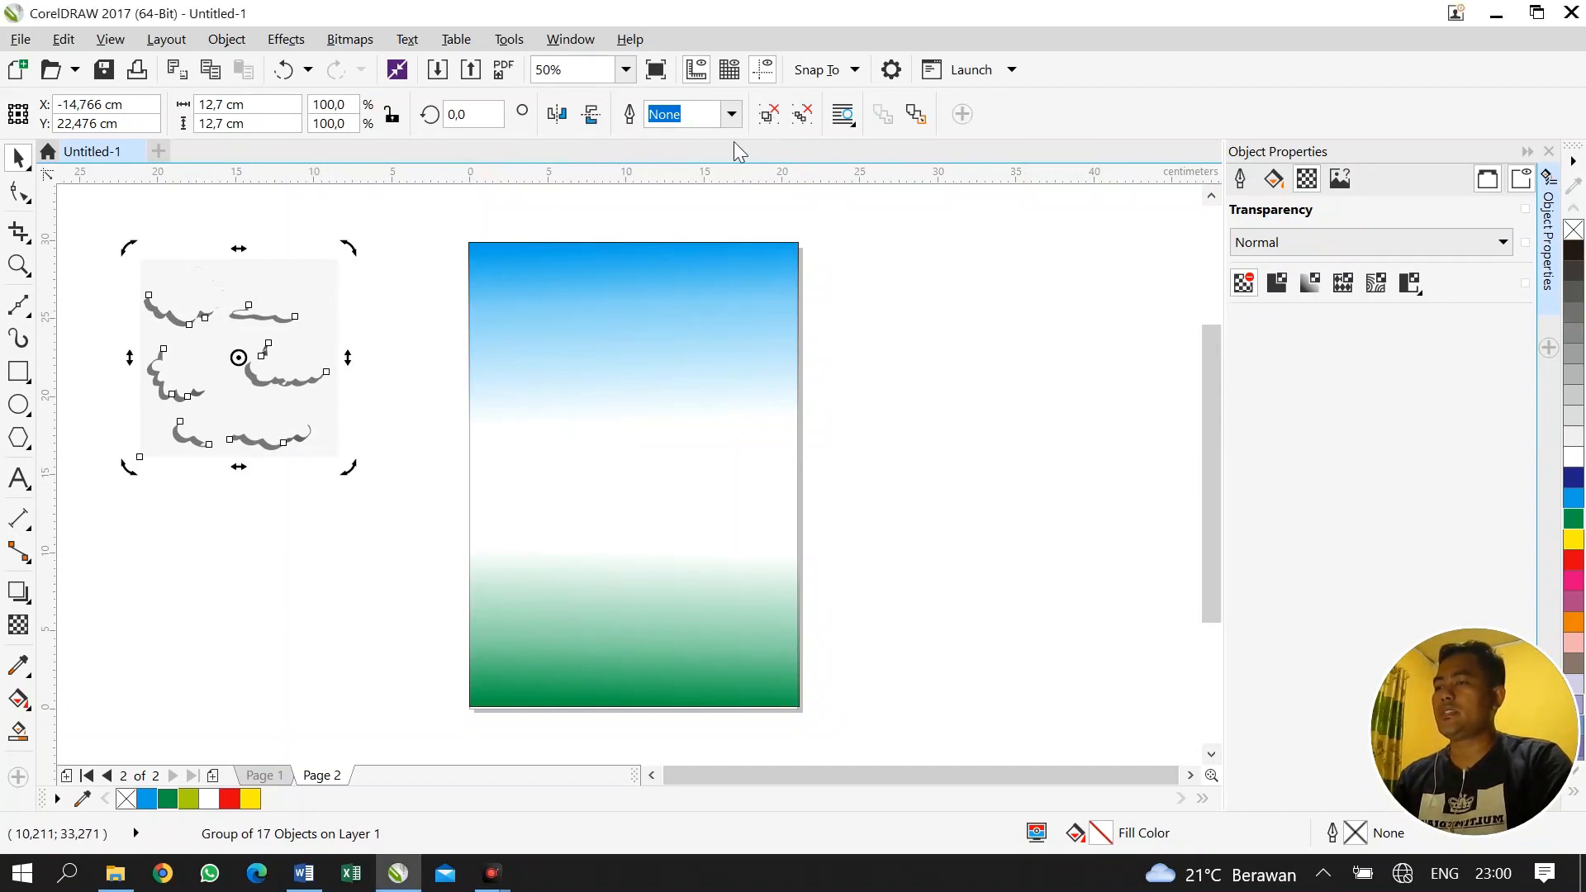
{"action": "left_click", "coordinate": [773, 114]}
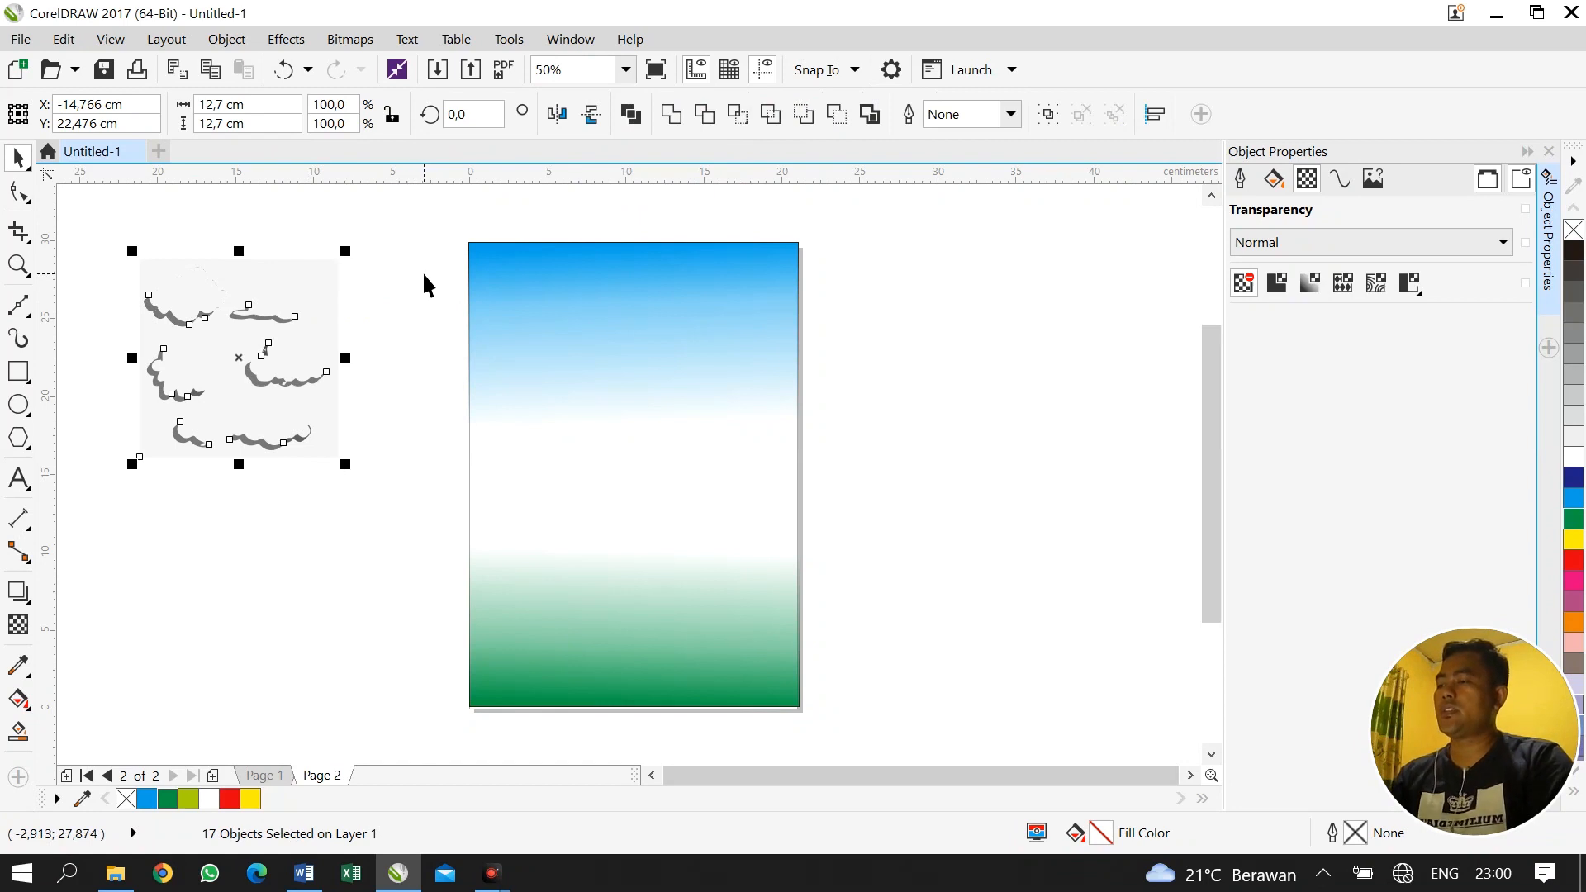
{"action": "left_click", "coordinate": [414, 305]}
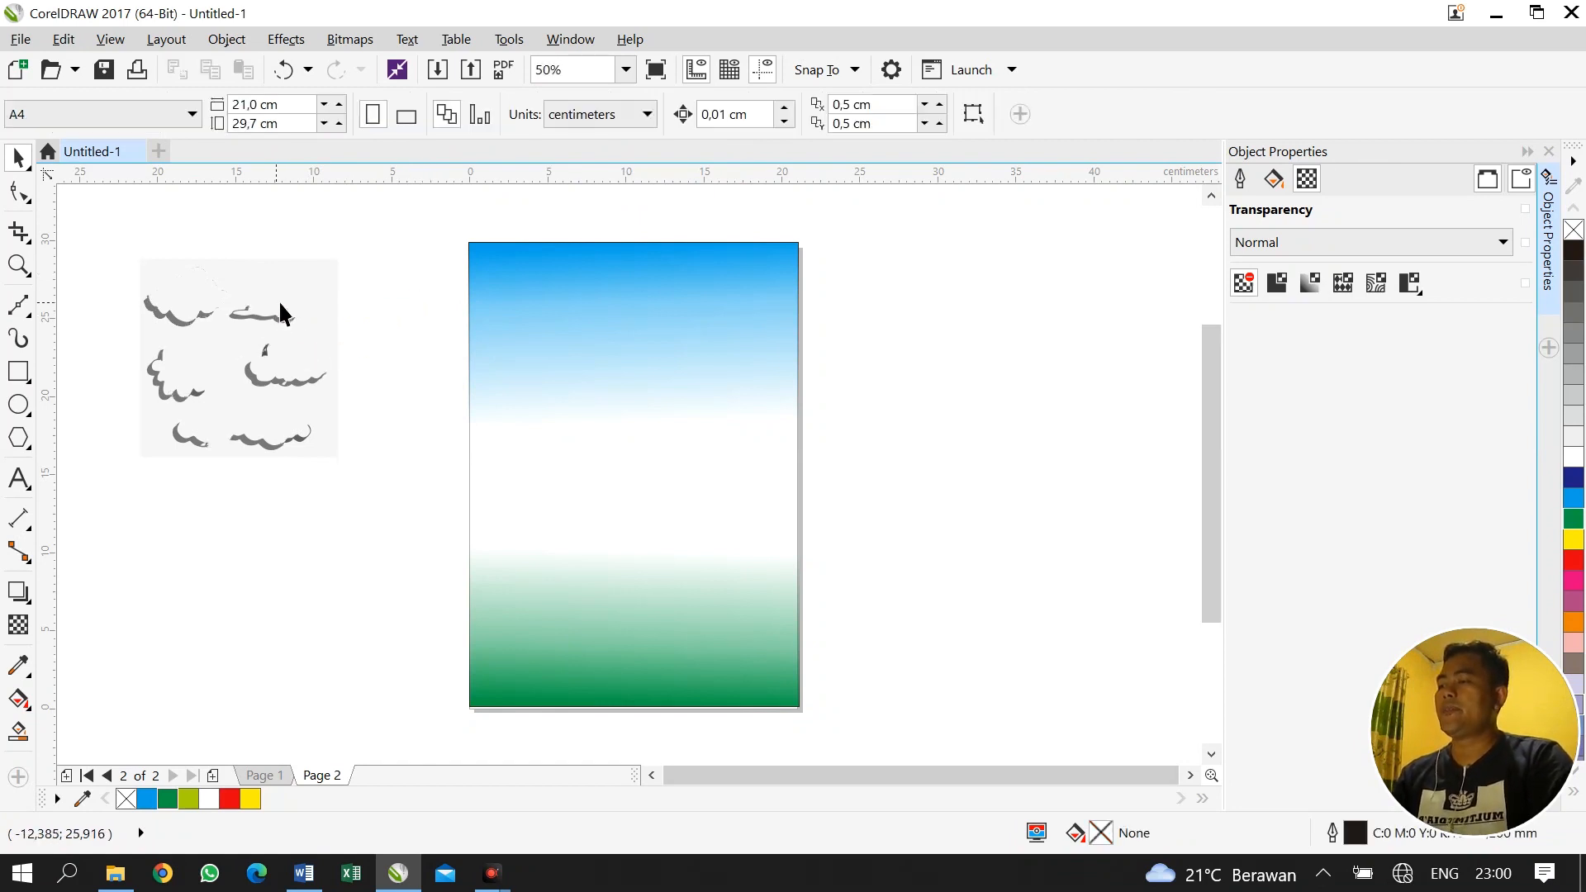
Move the upper-right and bottom traced clouds into the page's sky, at its right and centre, and fill both with white
{"action": "left_click", "coordinate": [207, 307]}
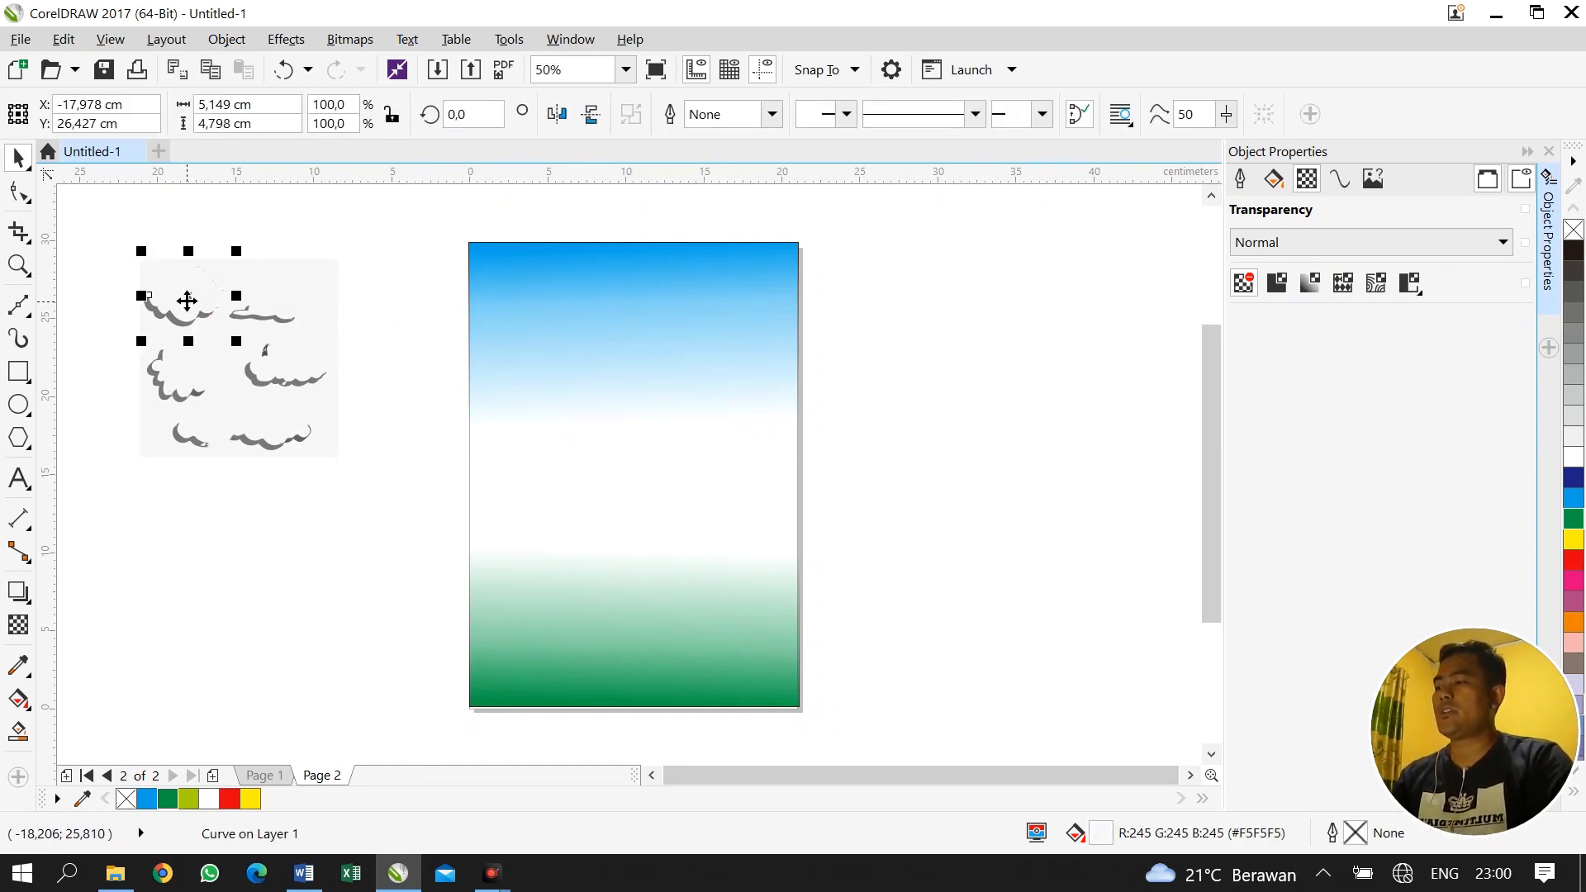
{"action": "left_click_drag", "start_coordinate": [187, 297], "coordinate": [194, 298]}
{"action": "left_click", "coordinate": [271, 300]}
{"action": "left_click_drag", "start_coordinate": [282, 300], "coordinate": [714, 297]}
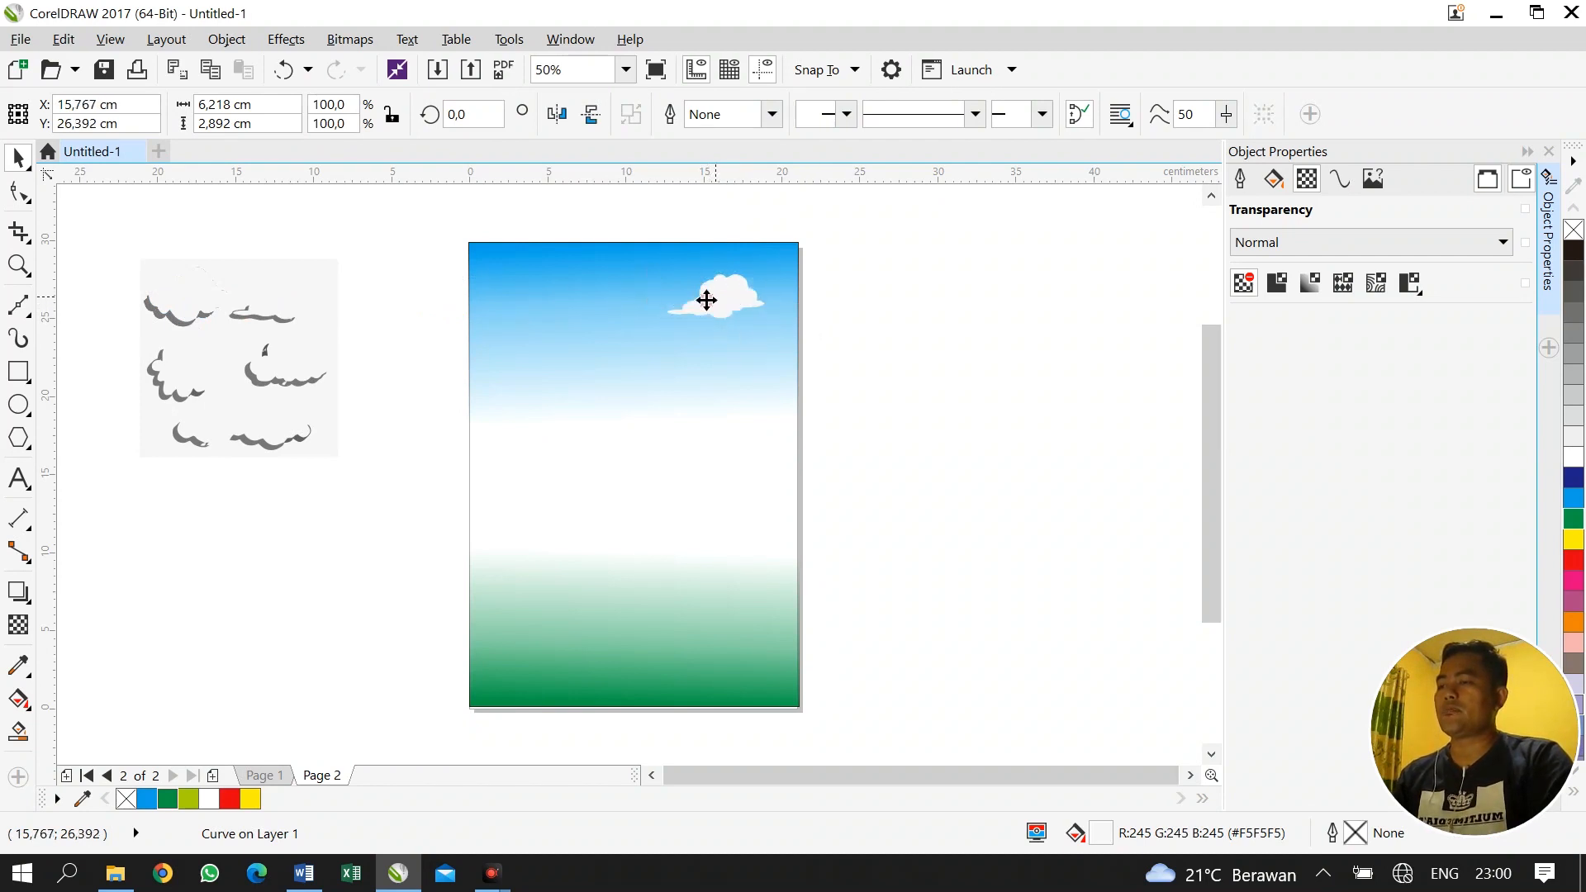
{"action": "left_click", "coordinate": [283, 424]}
{"action": "left_click_drag", "start_coordinate": [245, 424], "coordinate": [647, 346]}
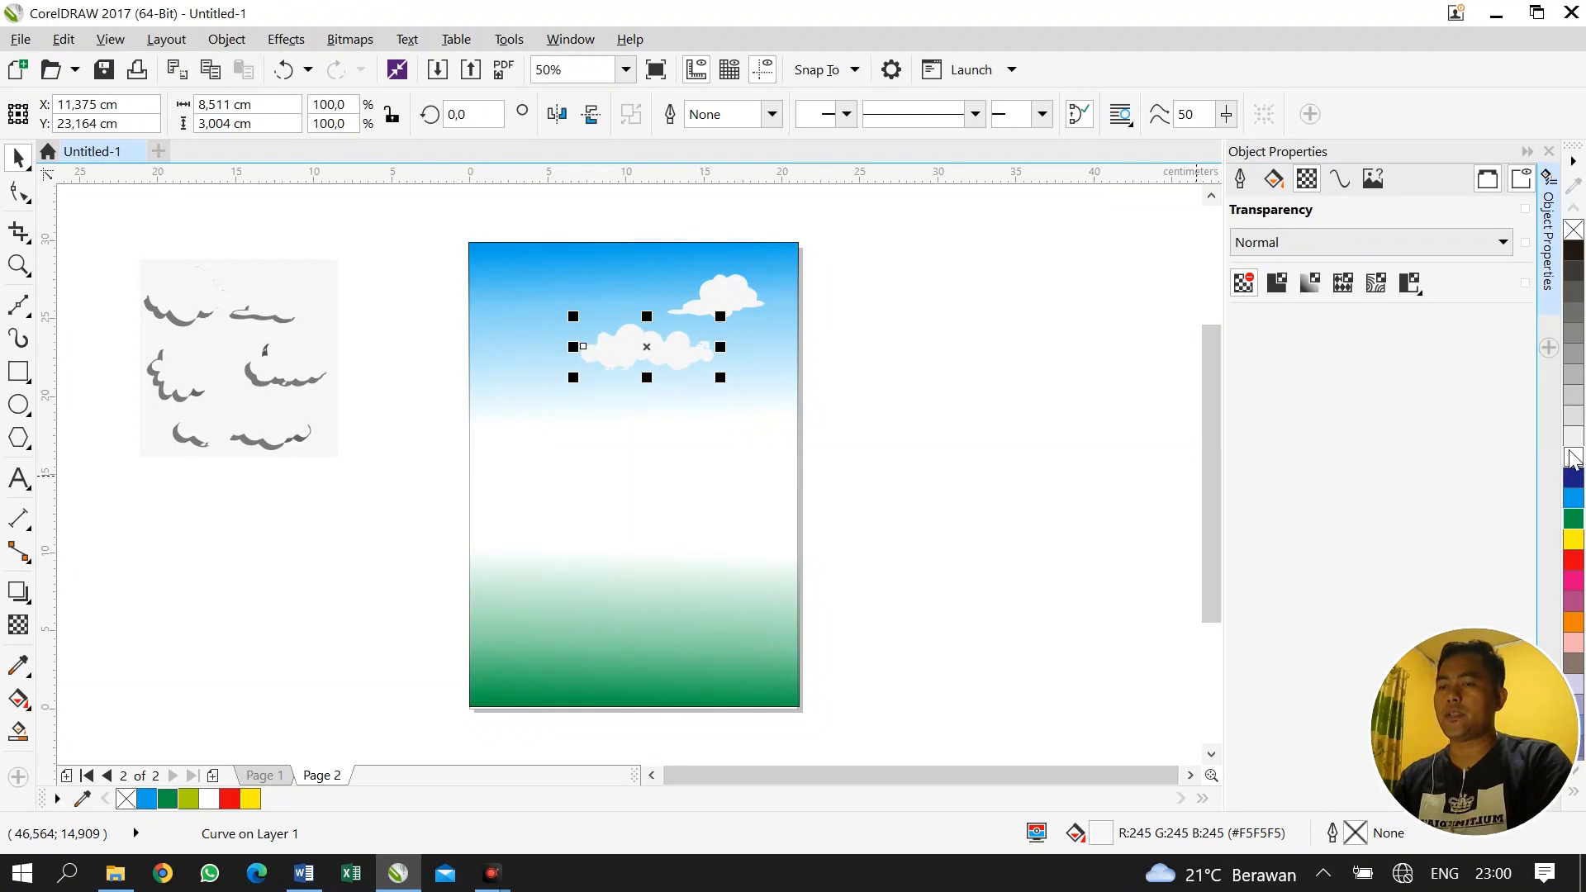
{"action": "left_click", "coordinate": [741, 295]}
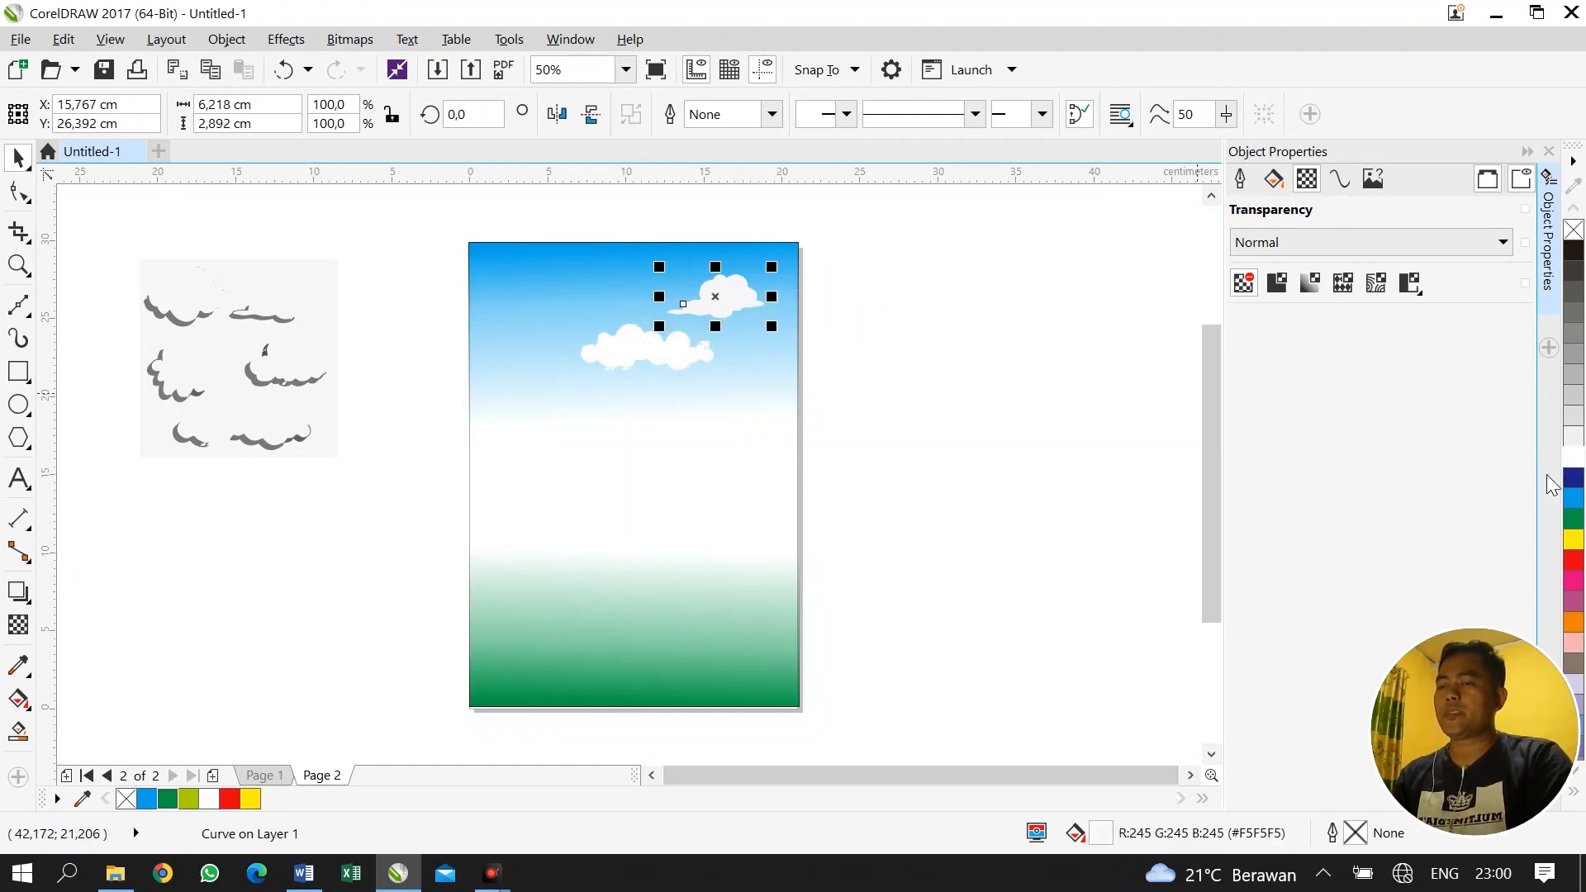
Move the round traced cloud to the sky's upper-left corner and delete the leftover traced pieces beside the page
{"action": "left_click", "coordinate": [175, 322]}
{"action": "left_click", "coordinate": [195, 369]}
{"action": "mouse_move", "coordinate": [188, 372]}
{"action": "left_mouse_down"}
{"action": "mouse_move", "coordinate": [376, 356]}
{"action": "mouse_move", "coordinate": [514, 285]}
{"action": "left_mouse_up"}
{"action": "left_click", "coordinate": [448, 390]}
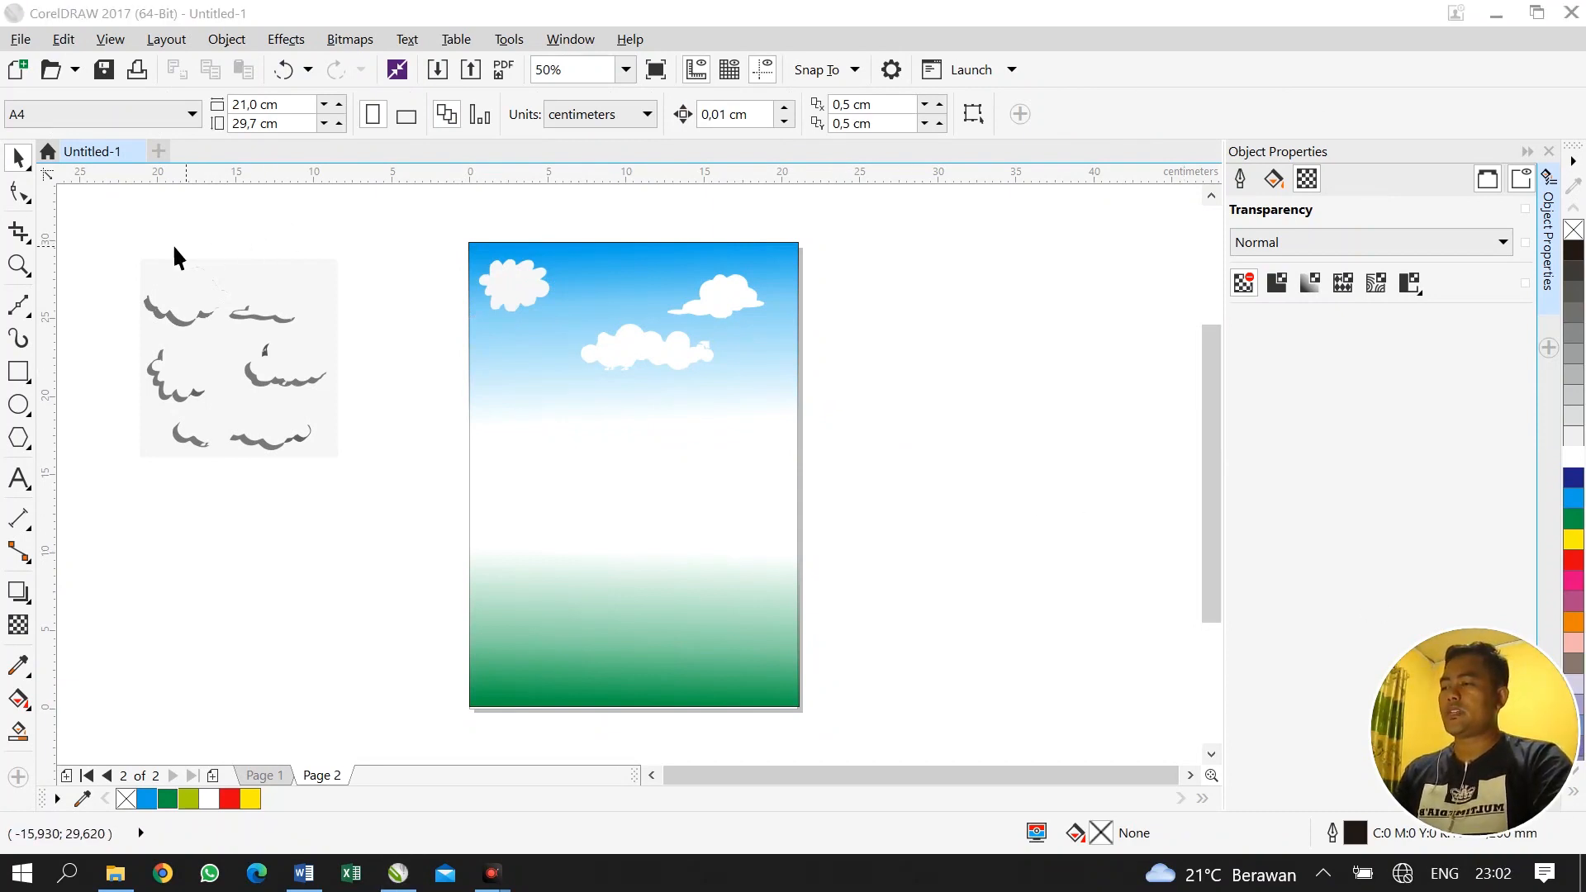
{"action": "left_click_drag", "start_coordinate": [113, 227], "coordinate": [375, 500]}
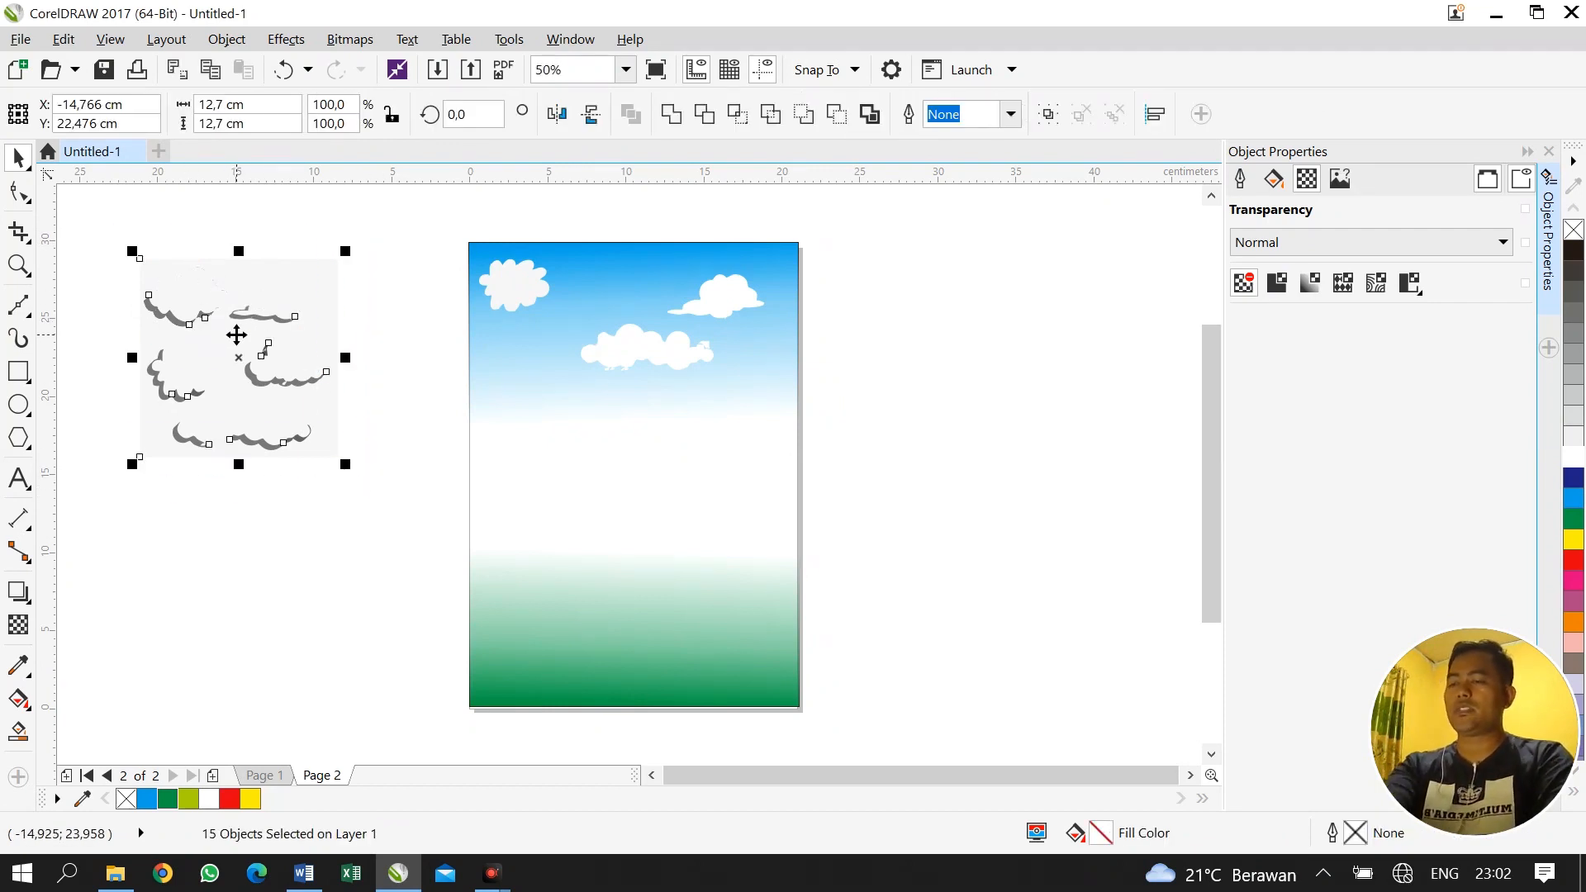
{"action": "key", "text": "Delete"}
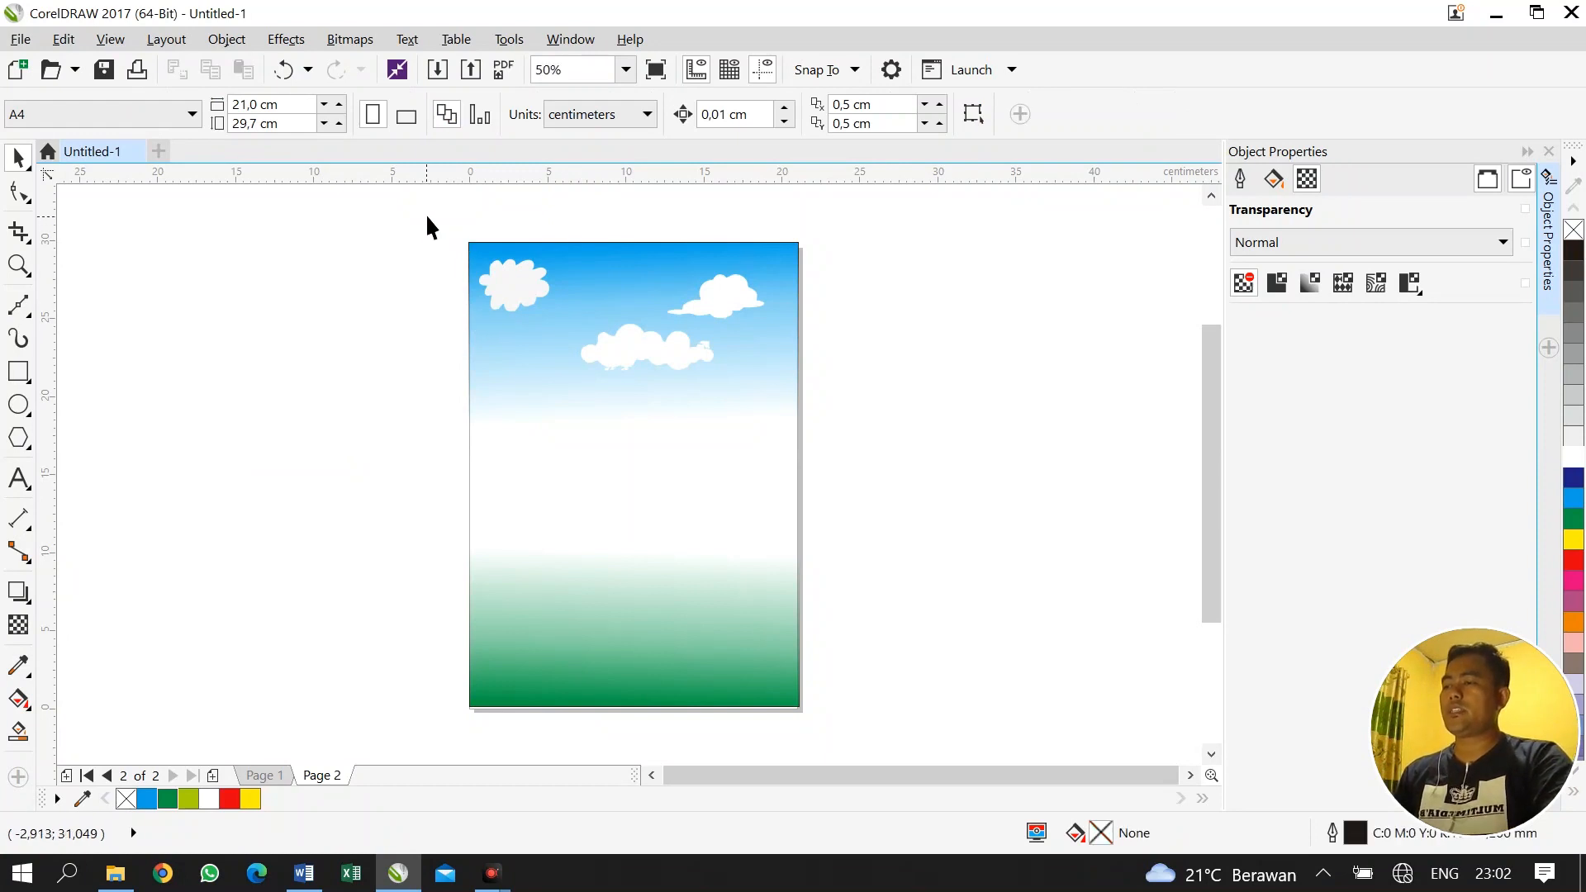
Shift the round cloud slightly inward and down from the page's upper-left corner
{"action": "left_click_drag", "start_coordinate": [420, 213], "coordinate": [872, 744]}
{"action": "key", "text": "Escape"}
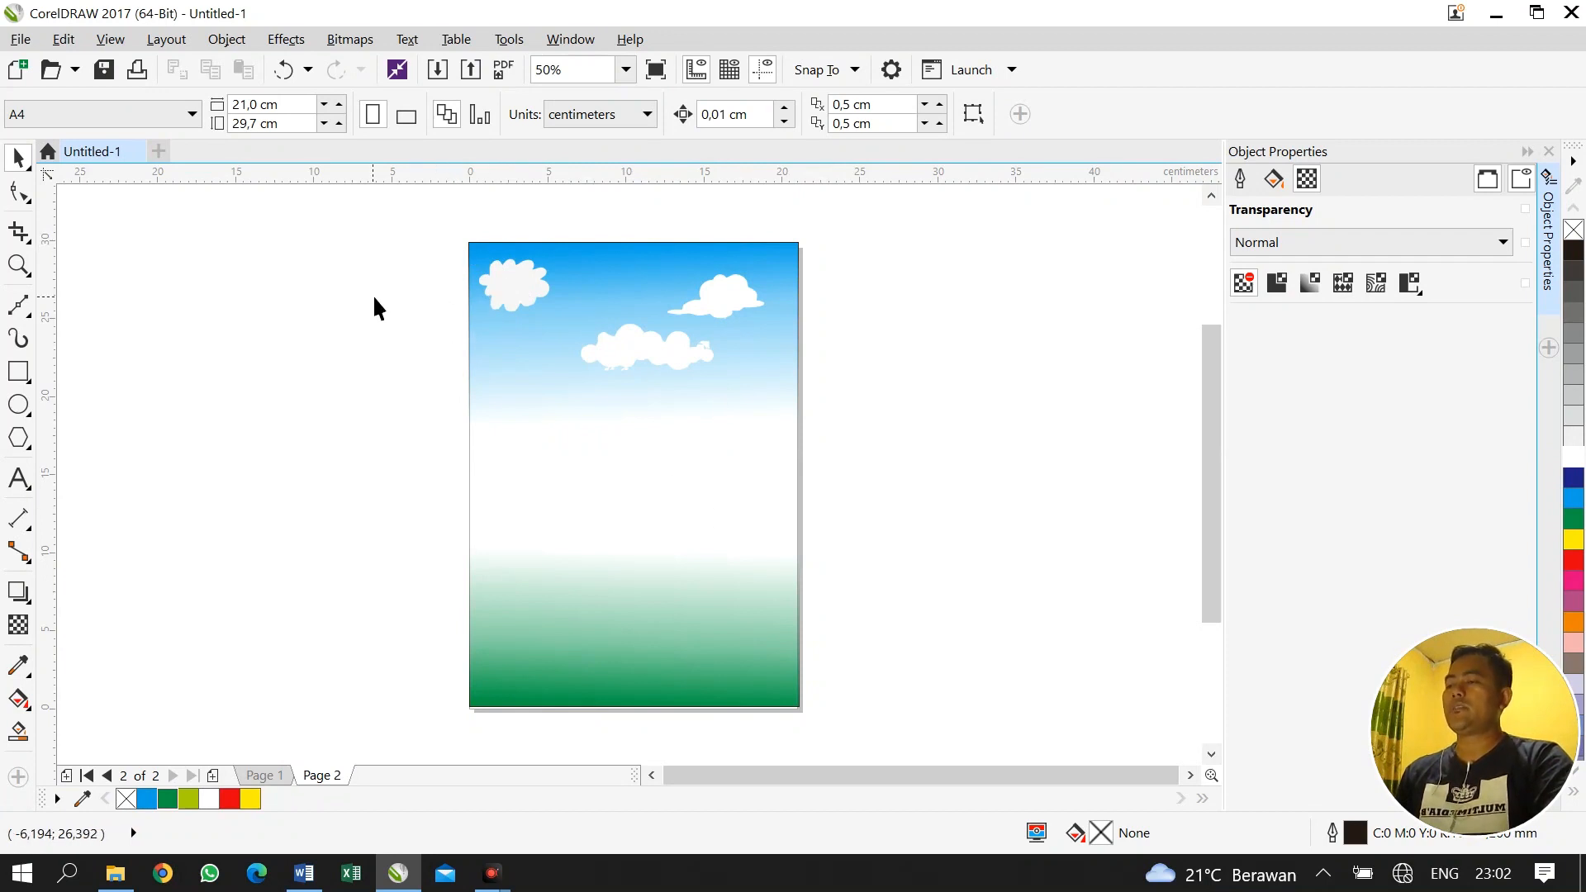
{"action": "left_click", "coordinate": [514, 291]}
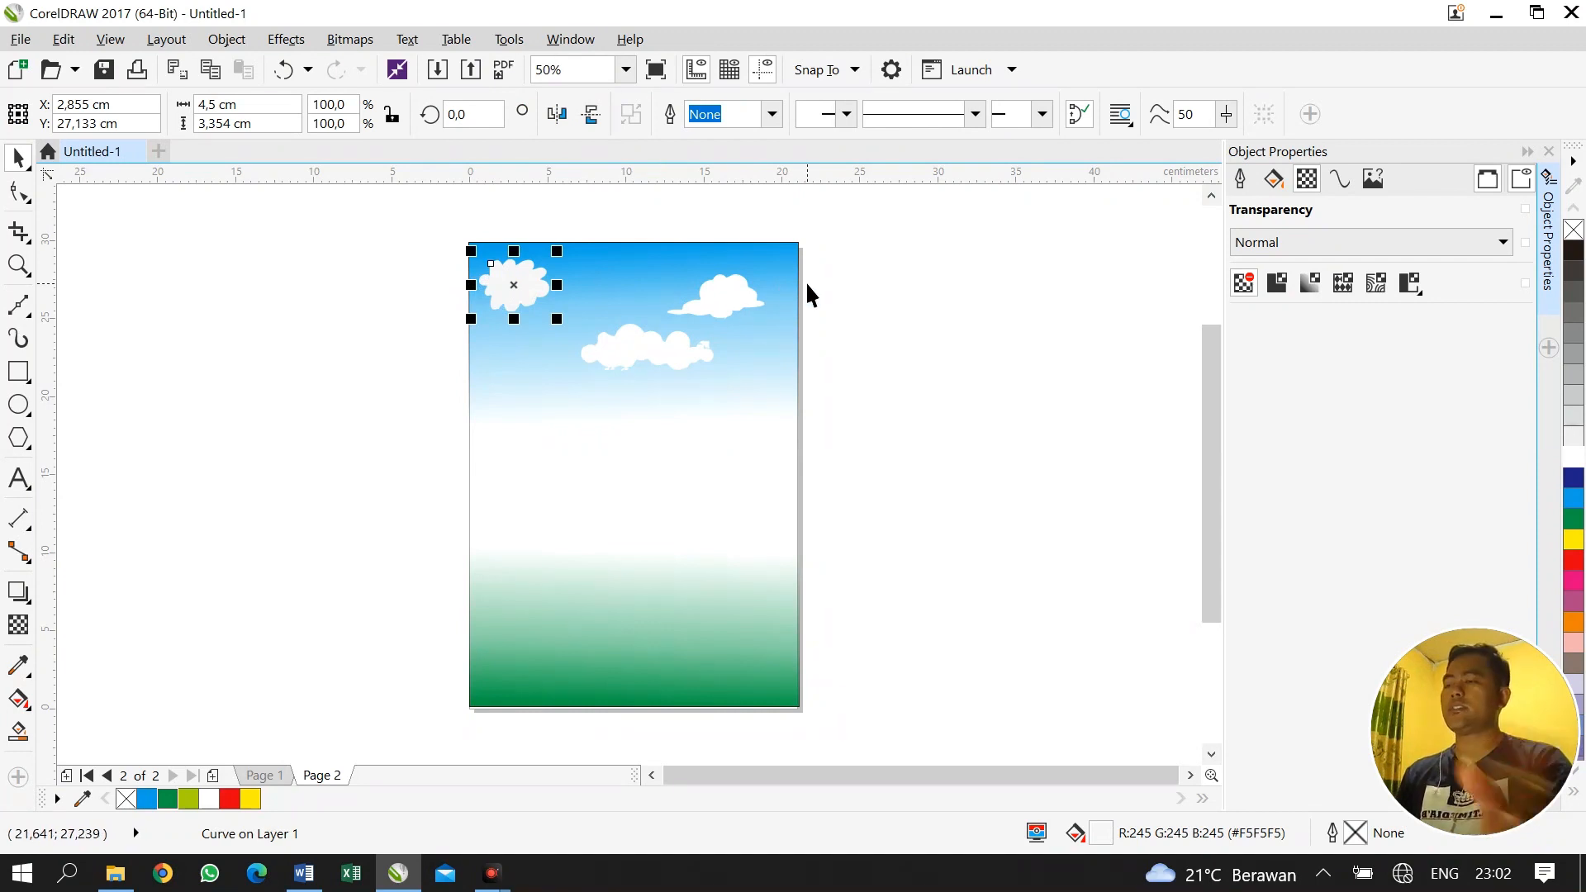
{"action": "left_click", "coordinate": [518, 286]}
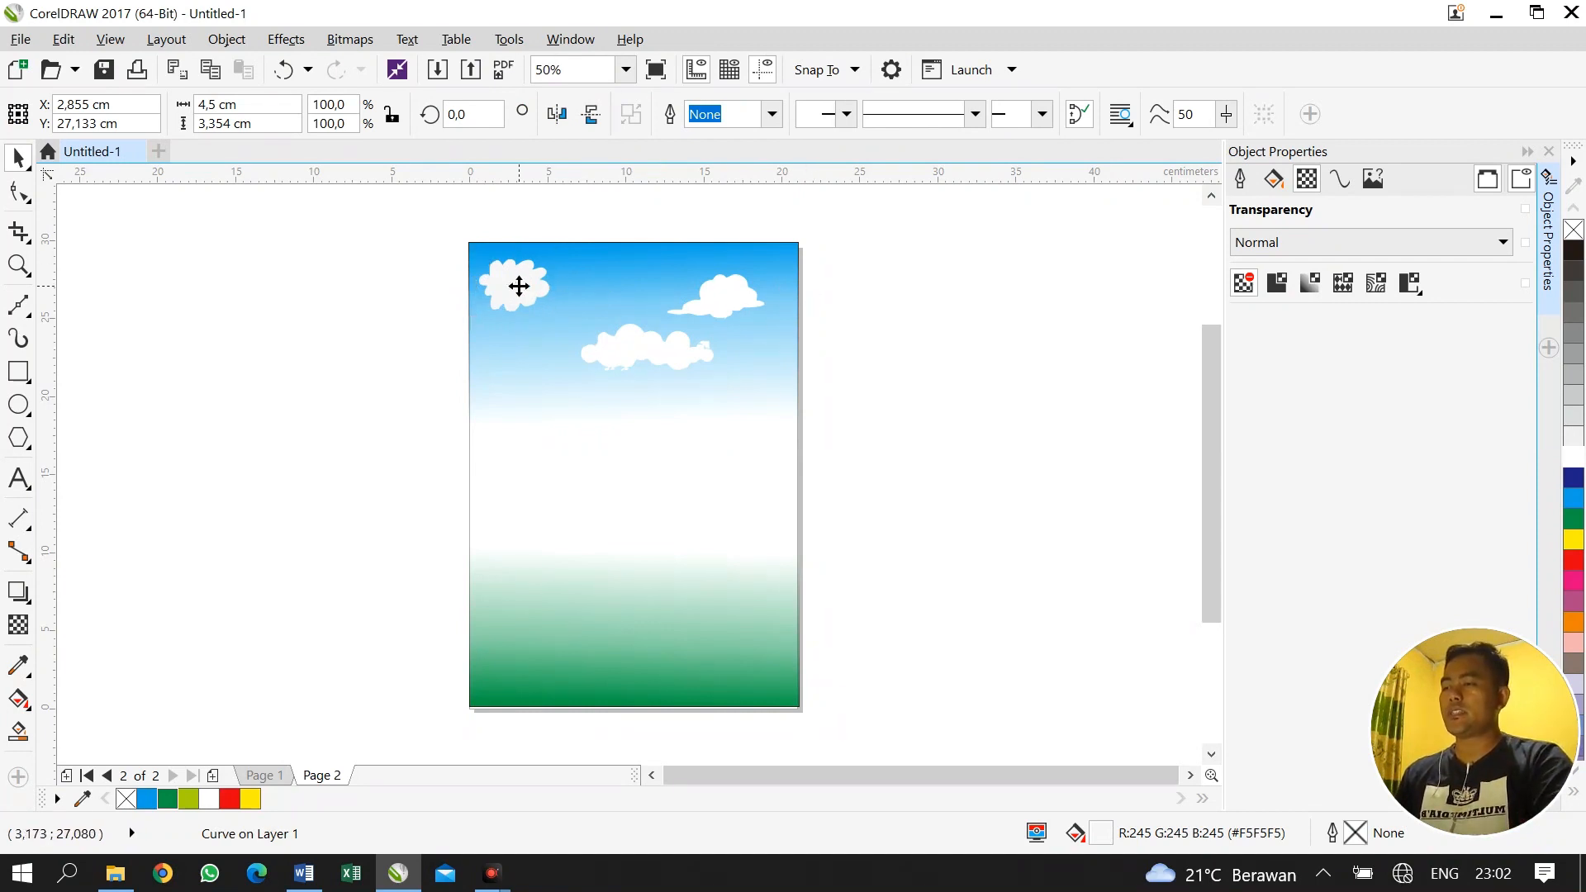
{"action": "left_click_drag", "start_coordinate": [534, 290], "coordinate": [535, 295]}
{"action": "left_click", "coordinate": [414, 291]}
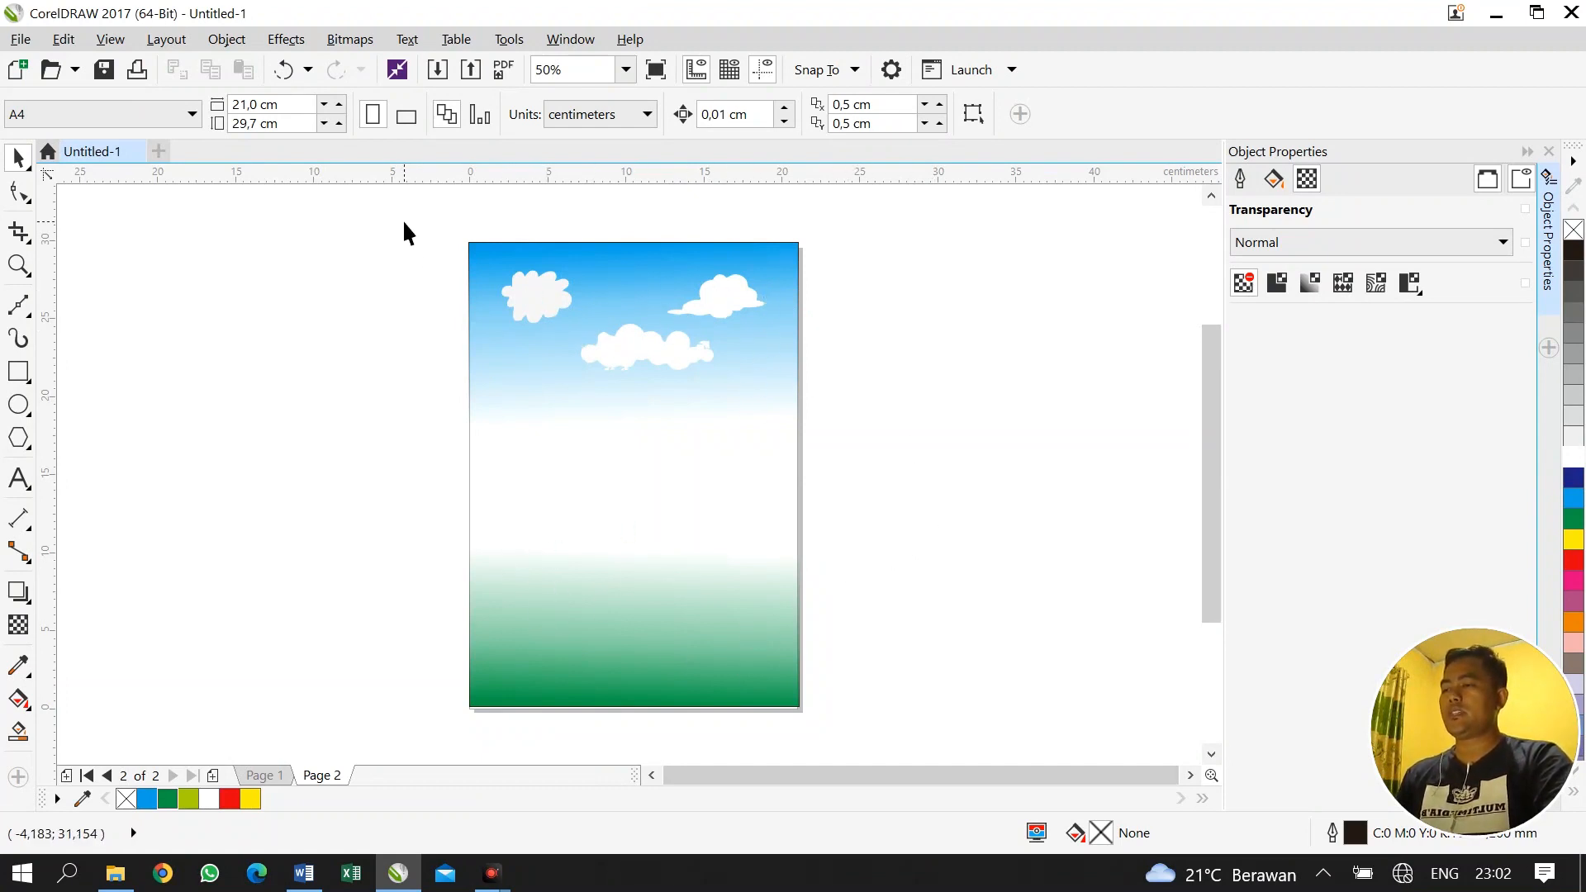
{"action": "left_click_drag", "start_coordinate": [405, 222], "coordinate": [691, 302]}
{"action": "left_click_drag", "start_coordinate": [887, 625], "coordinate": [867, 750]}
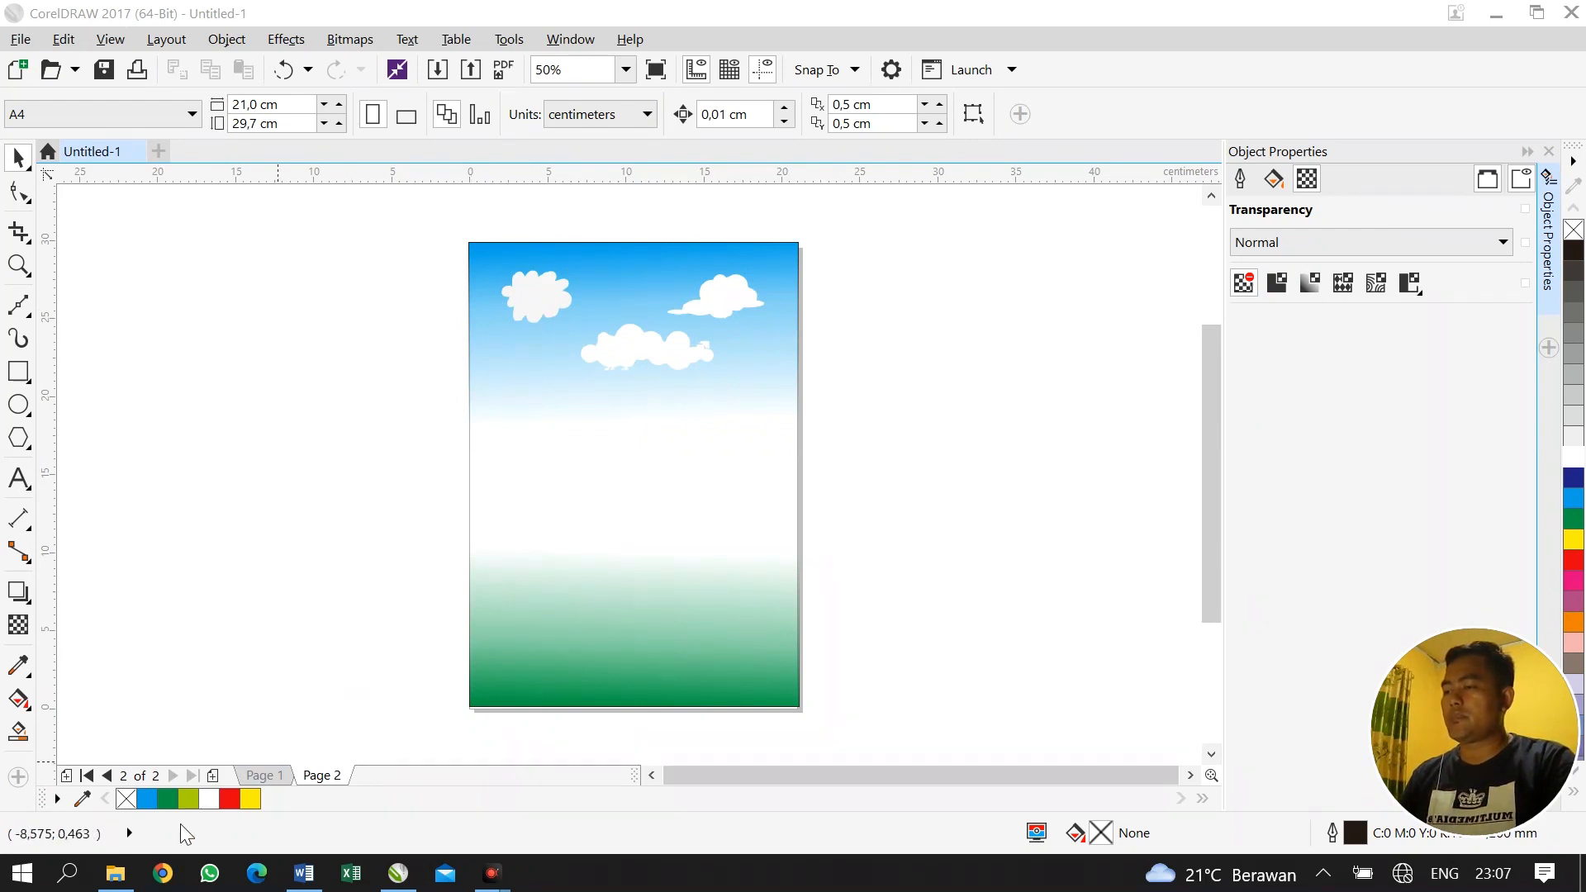
Place the tong sampah image from the material folder over the page's sky and enlarge it to about 10.6 × 10.6 cm
{"action": "left_click", "coordinate": [115, 878]}
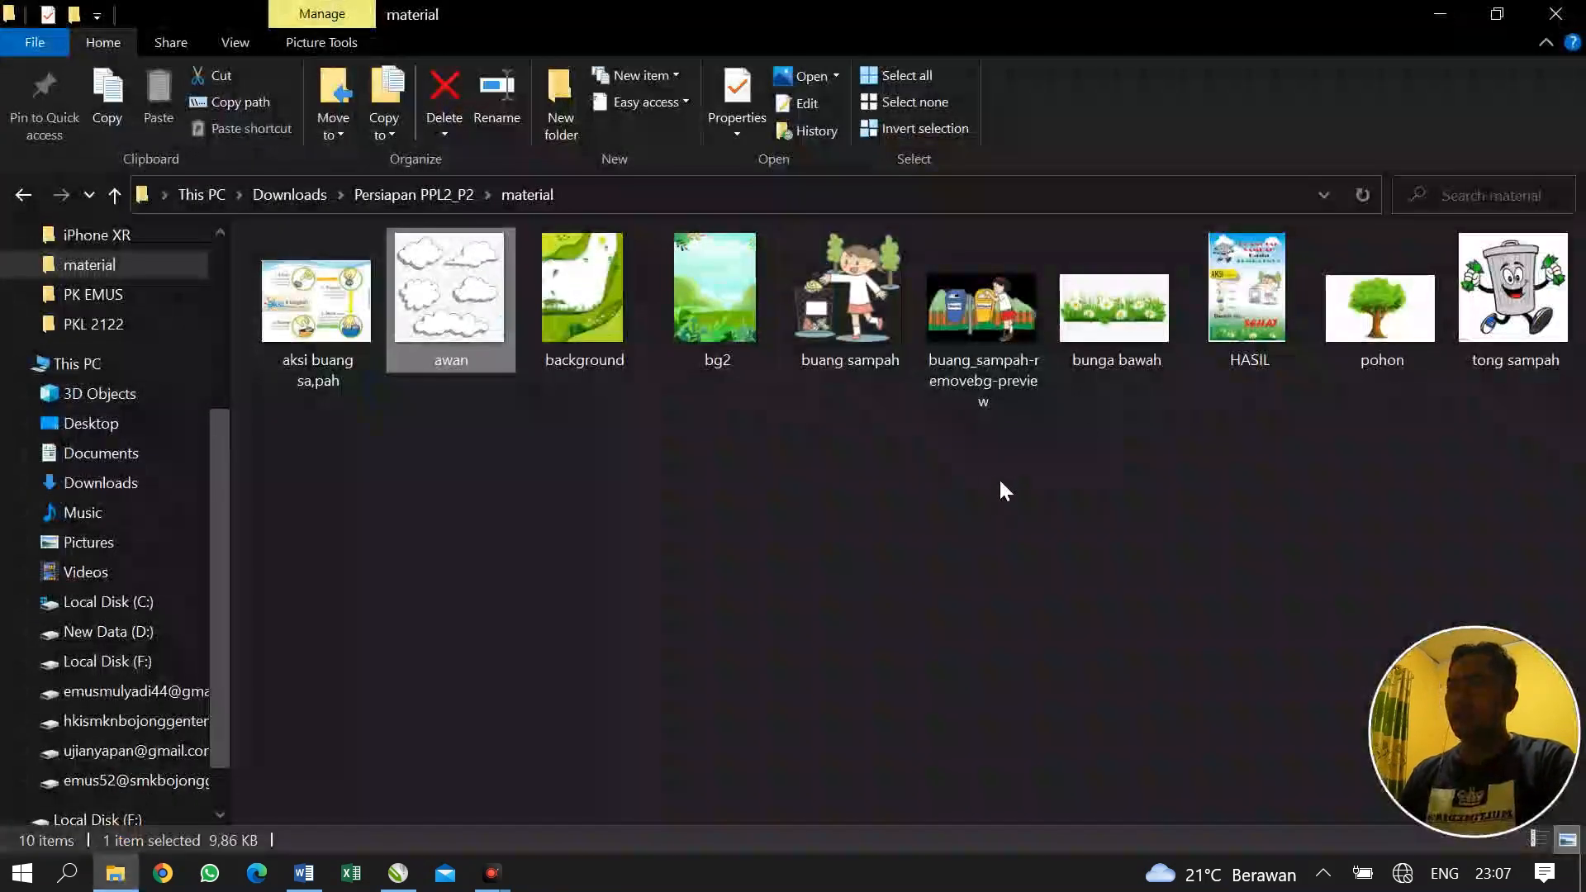
{"action": "left_click", "coordinate": [1515, 299]}
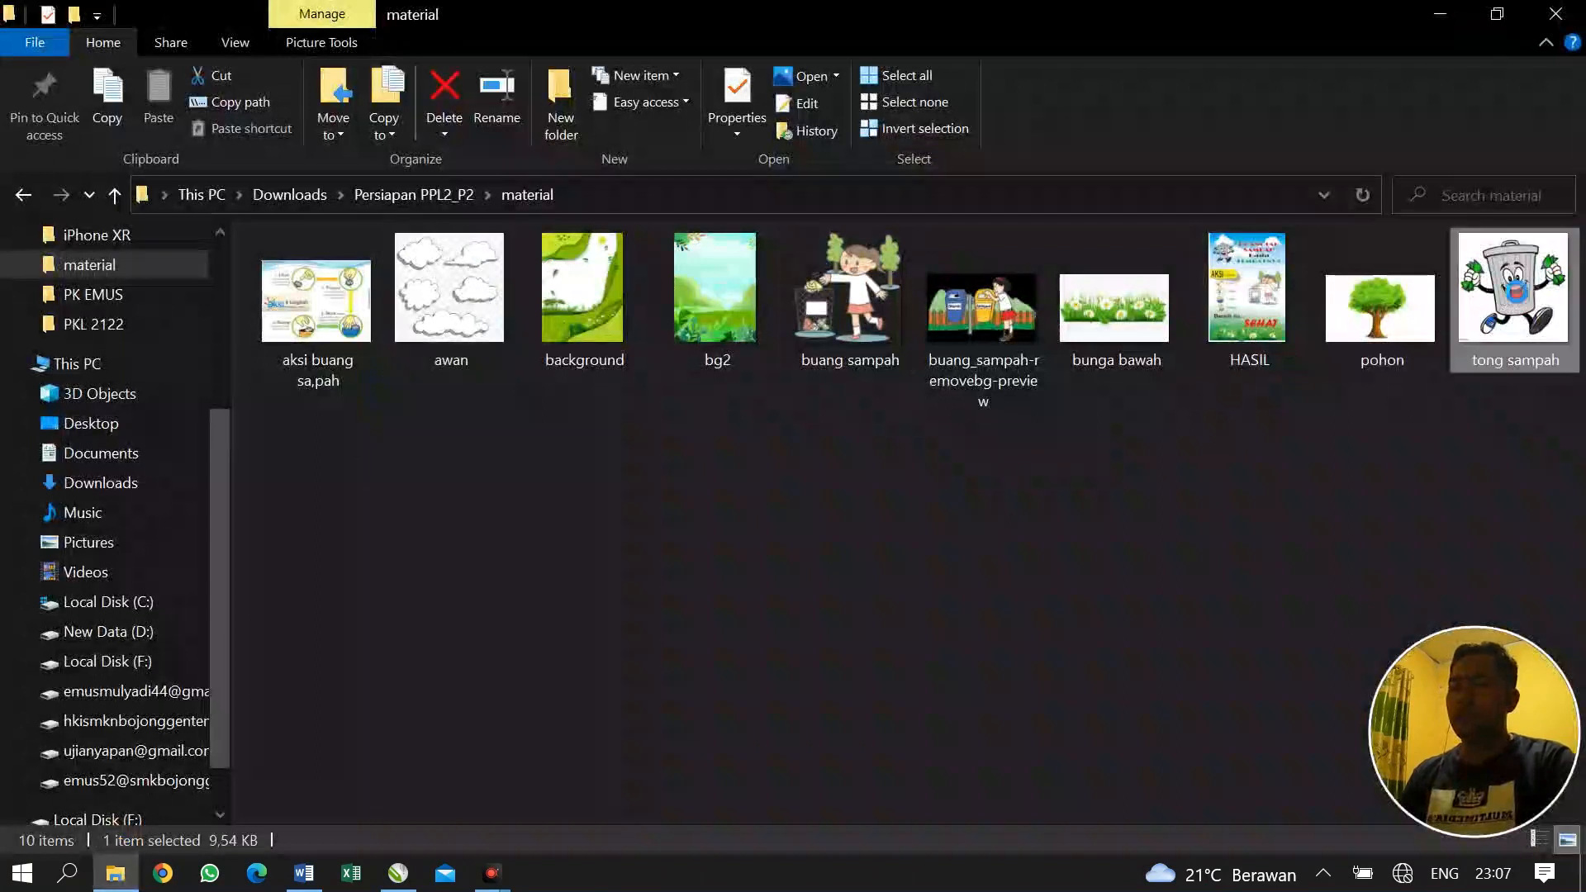
{"action": "left_click_drag", "start_coordinate": [1523, 297], "coordinate": [530, 479]}
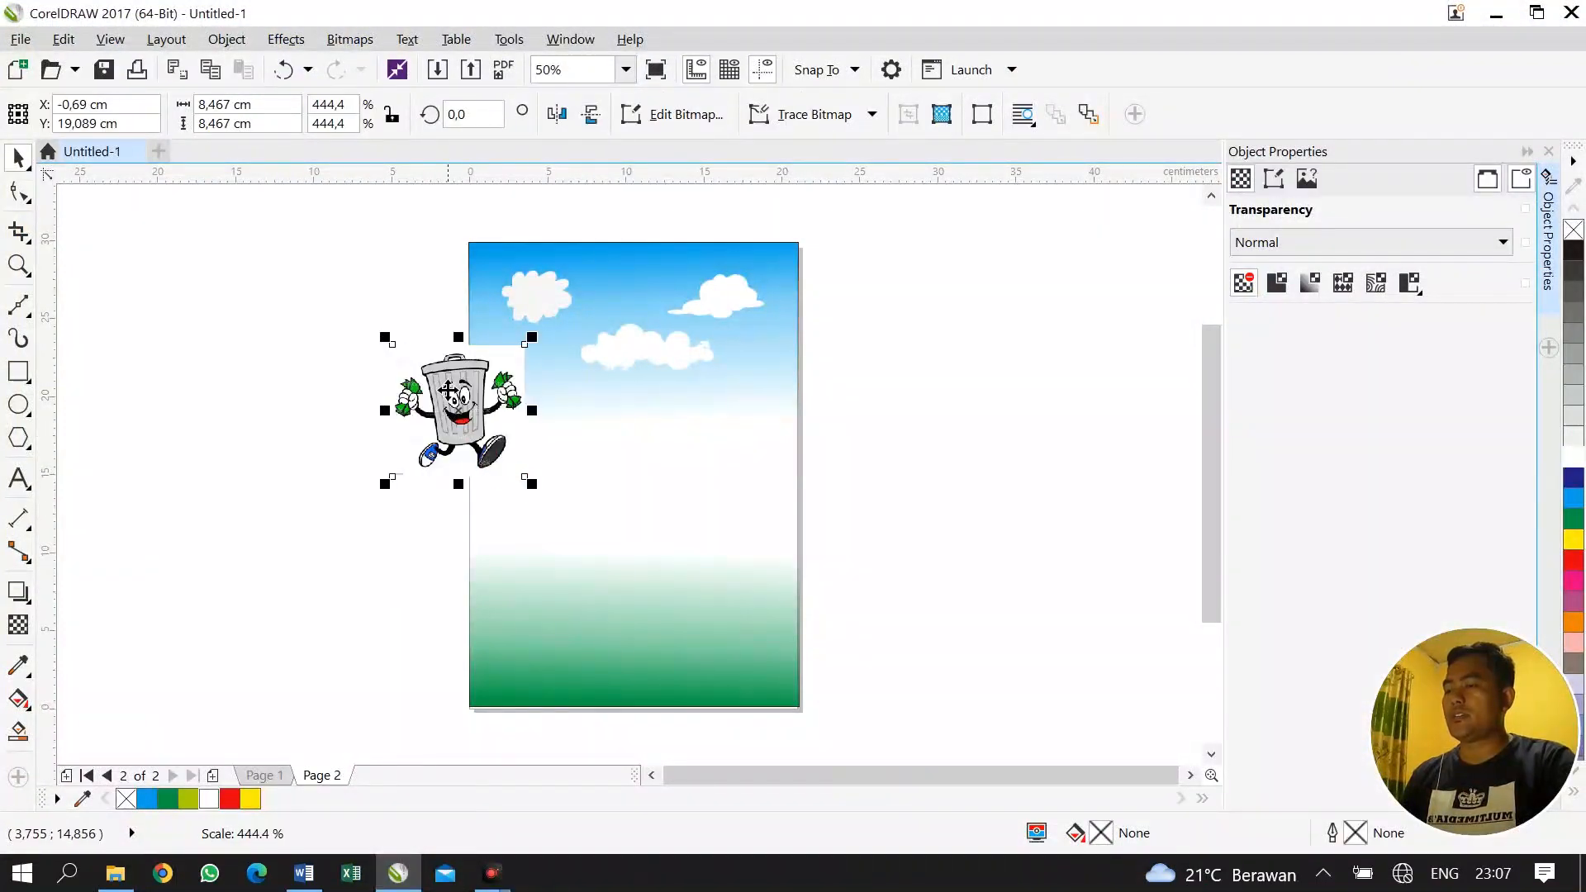
{"action": "left_click_drag", "start_coordinate": [461, 410], "coordinate": [648, 389]}
{"action": "left_click_drag", "start_coordinate": [726, 327], "coordinate": [764, 295]}
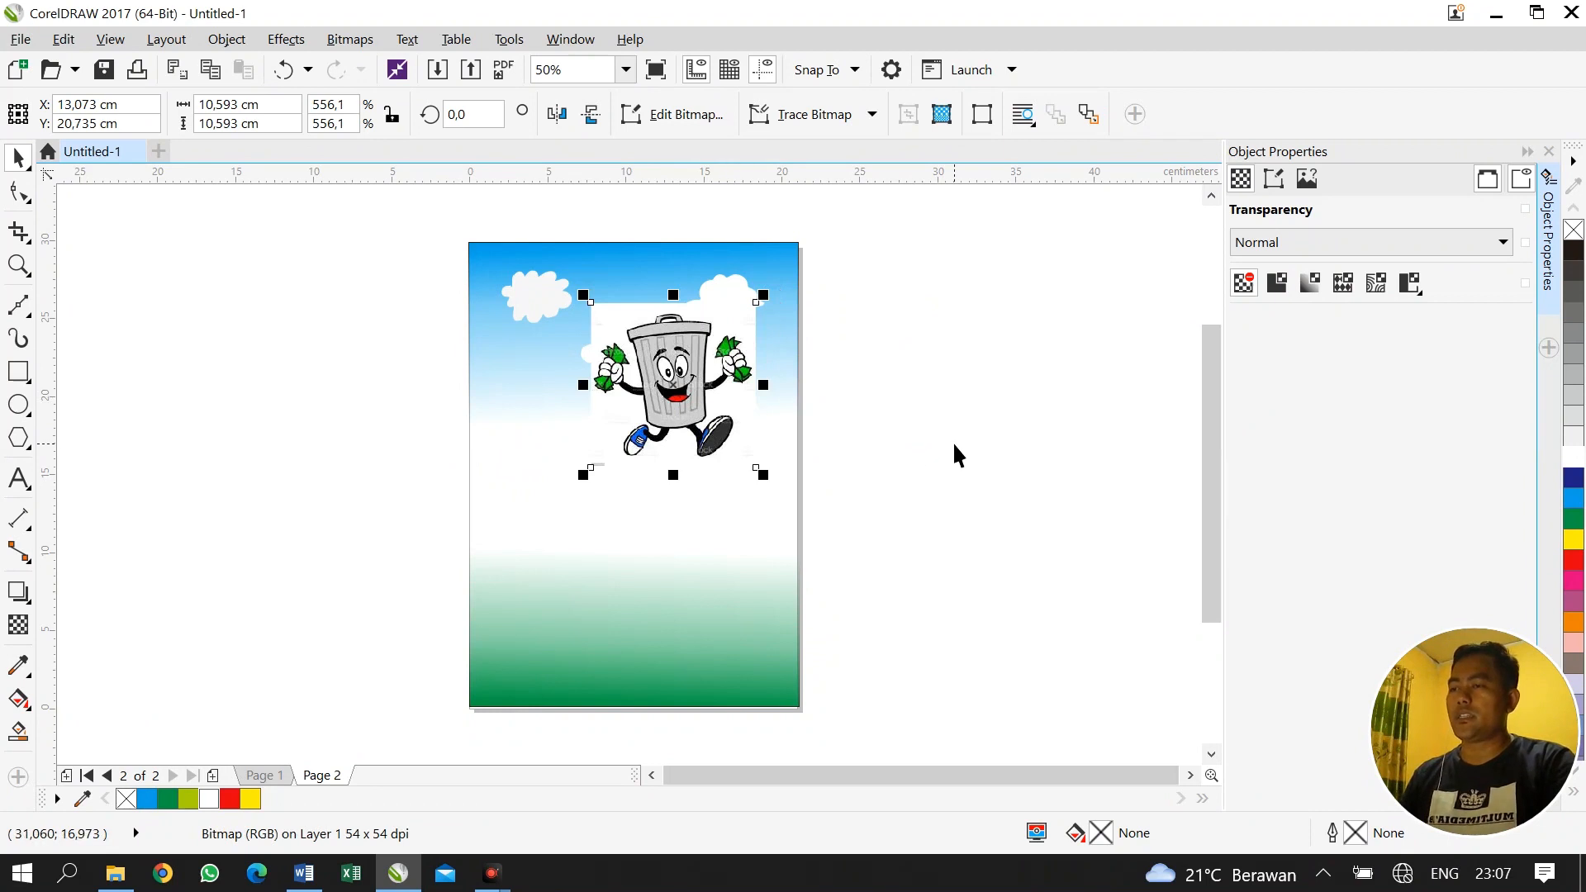
Vectorize the trash can bitmap with an Outline Trace of type Detailed logo, with its background removed
{"action": "left_click", "coordinate": [874, 116]}
{"action": "mouse_move", "coordinate": [912, 200]}
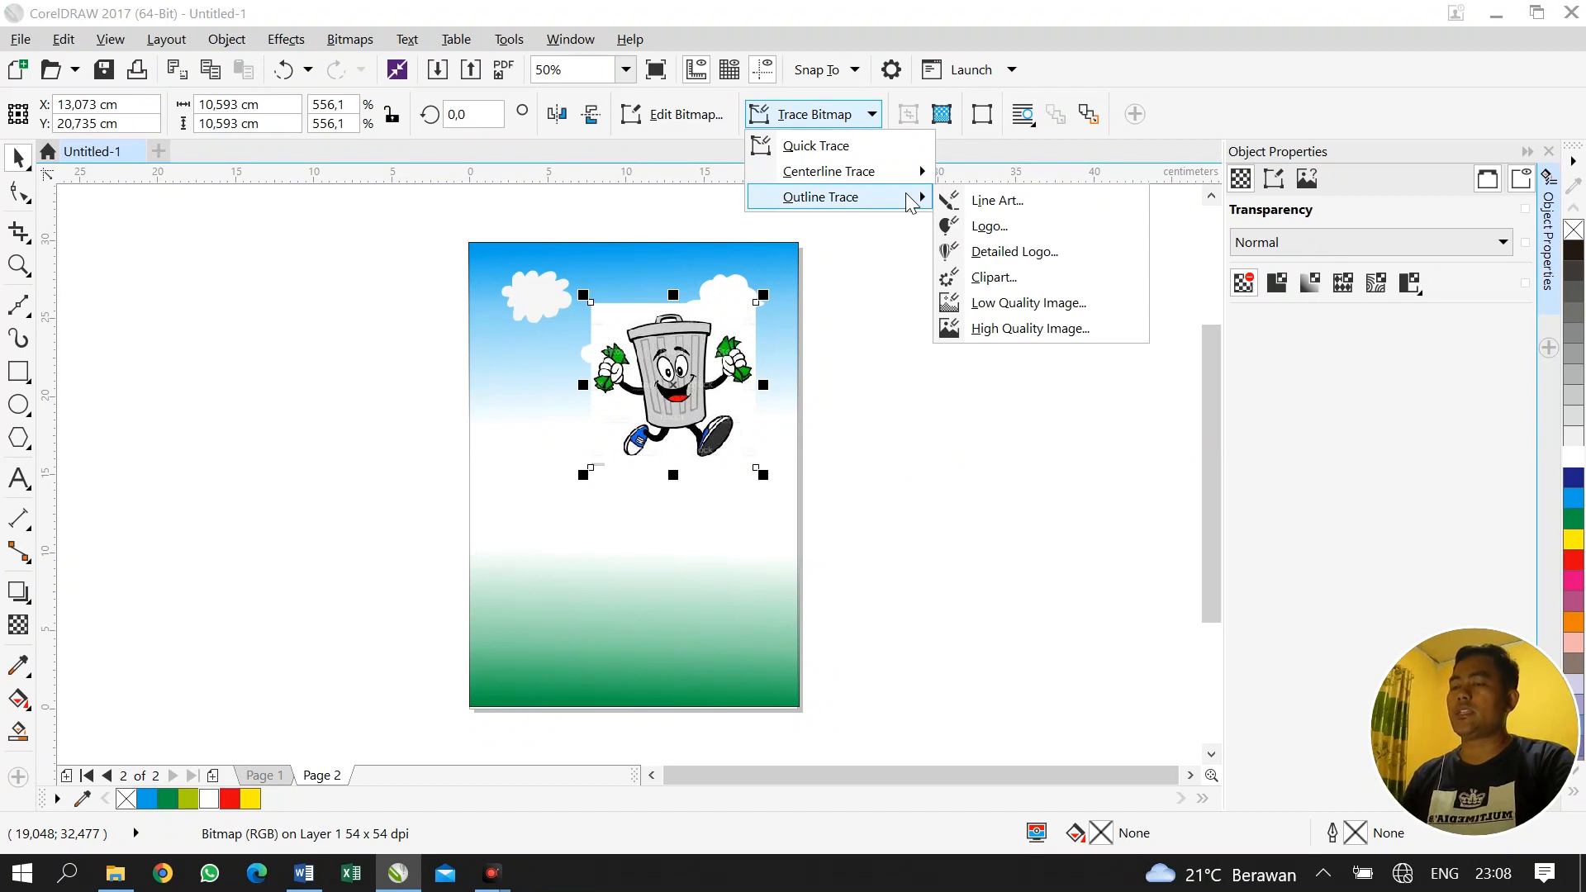
{"action": "left_click", "coordinate": [1015, 251]}
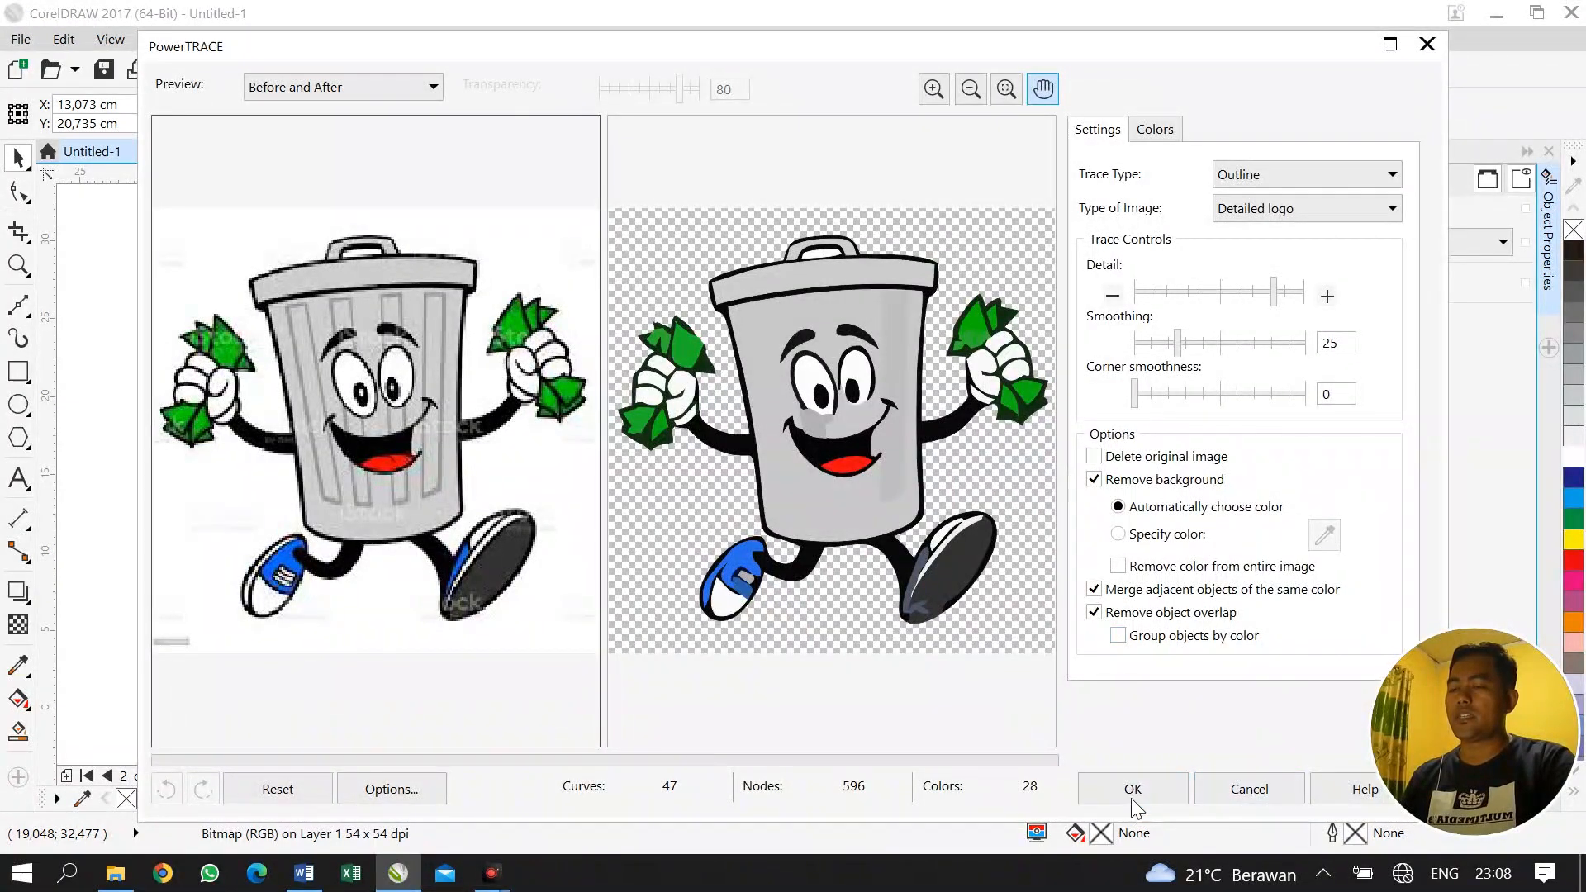
{"action": "left_click", "coordinate": [1132, 790]}
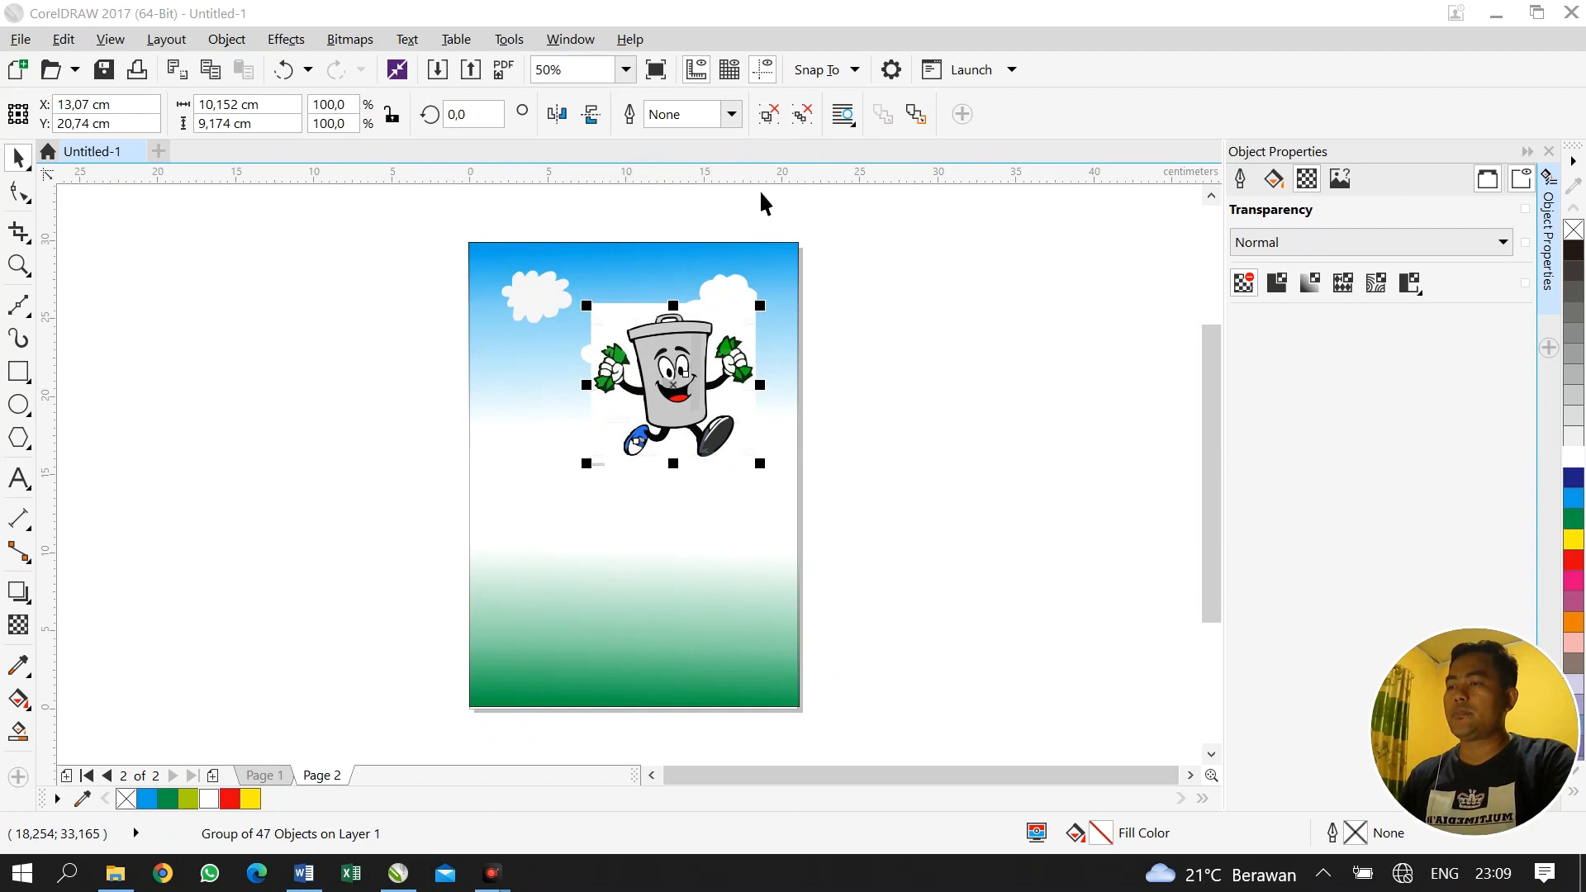
Ungroup the traced trash can and delete the original bitmap behind it
{"action": "left_click", "coordinate": [680, 320]}
{"action": "left_click", "coordinate": [708, 322]}
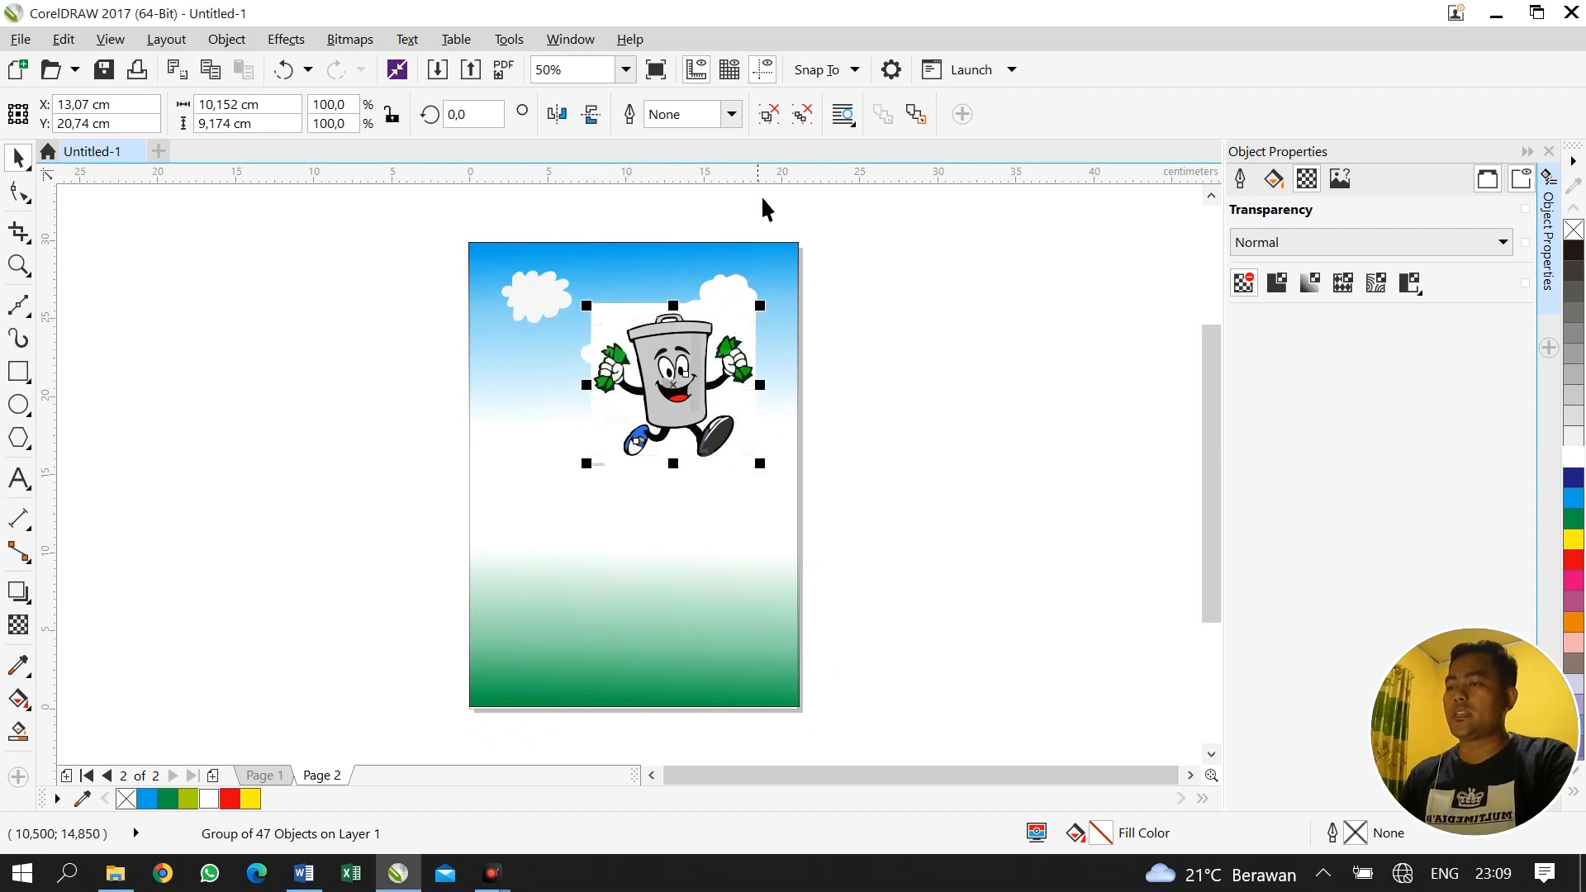
{"action": "left_click", "coordinate": [769, 117]}
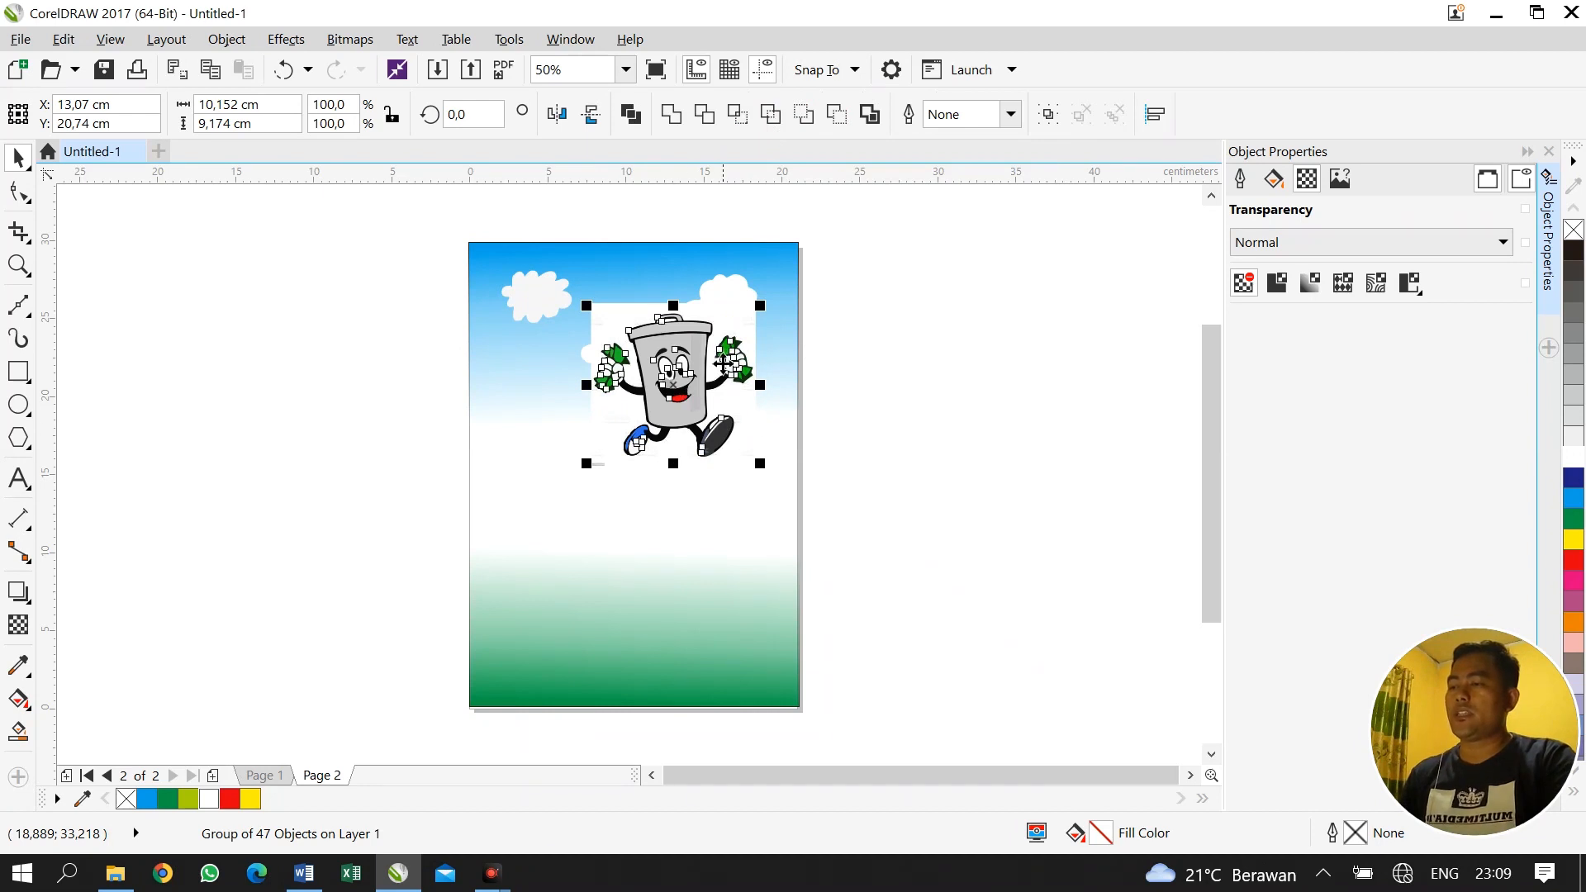
{"action": "left_click", "coordinate": [901, 334]}
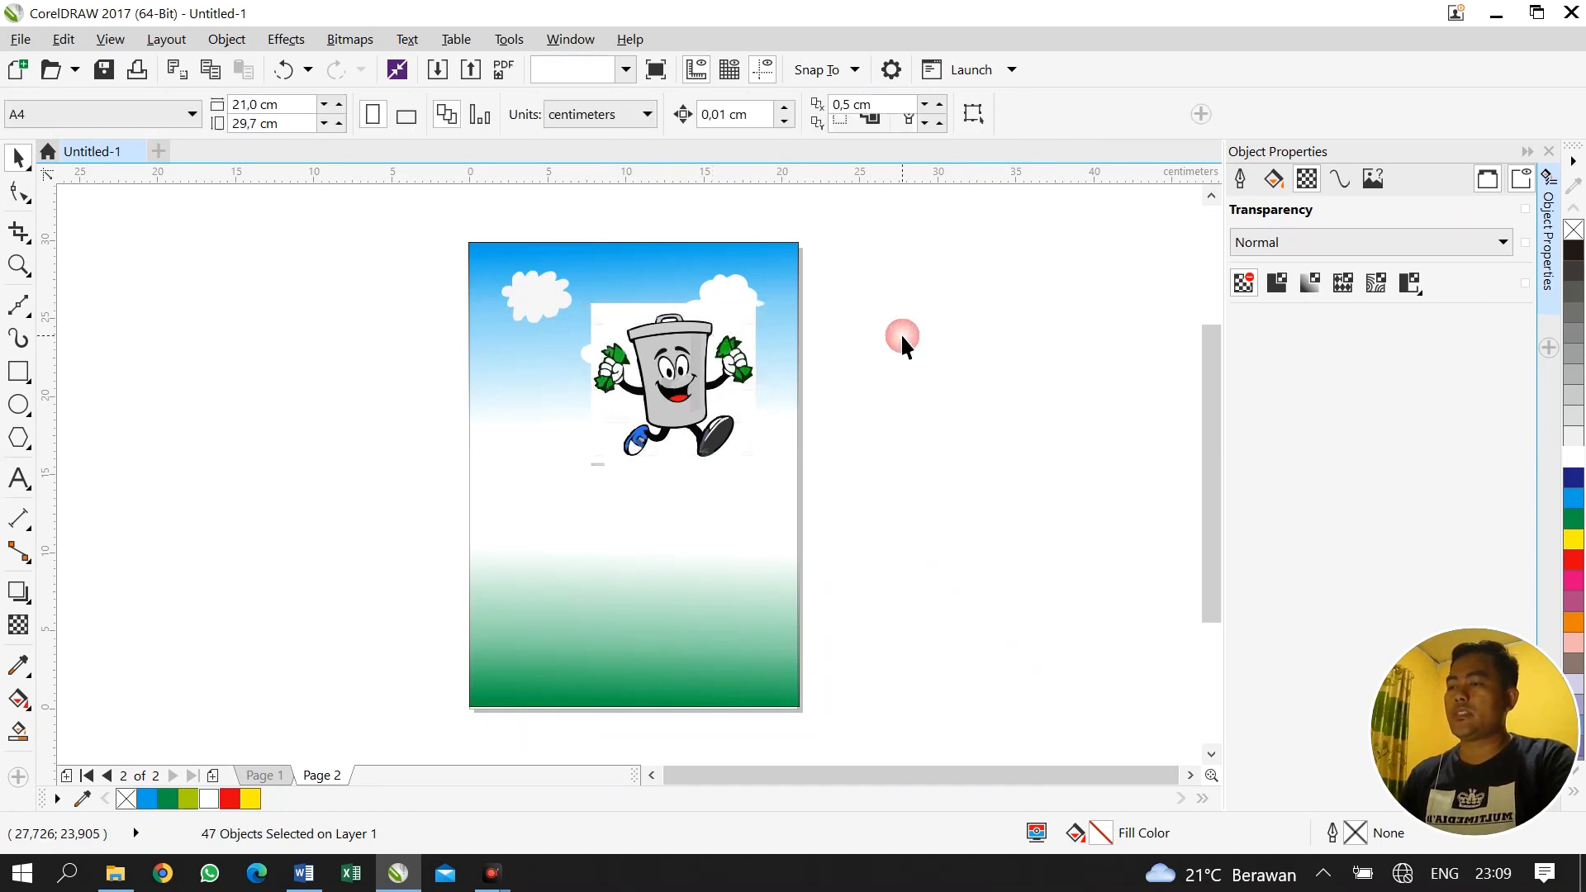
{"action": "left_click", "coordinate": [730, 319]}
{"action": "left_click_drag", "start_coordinate": [729, 319], "coordinate": [992, 324]}
{"action": "key", "text": "Delete"}
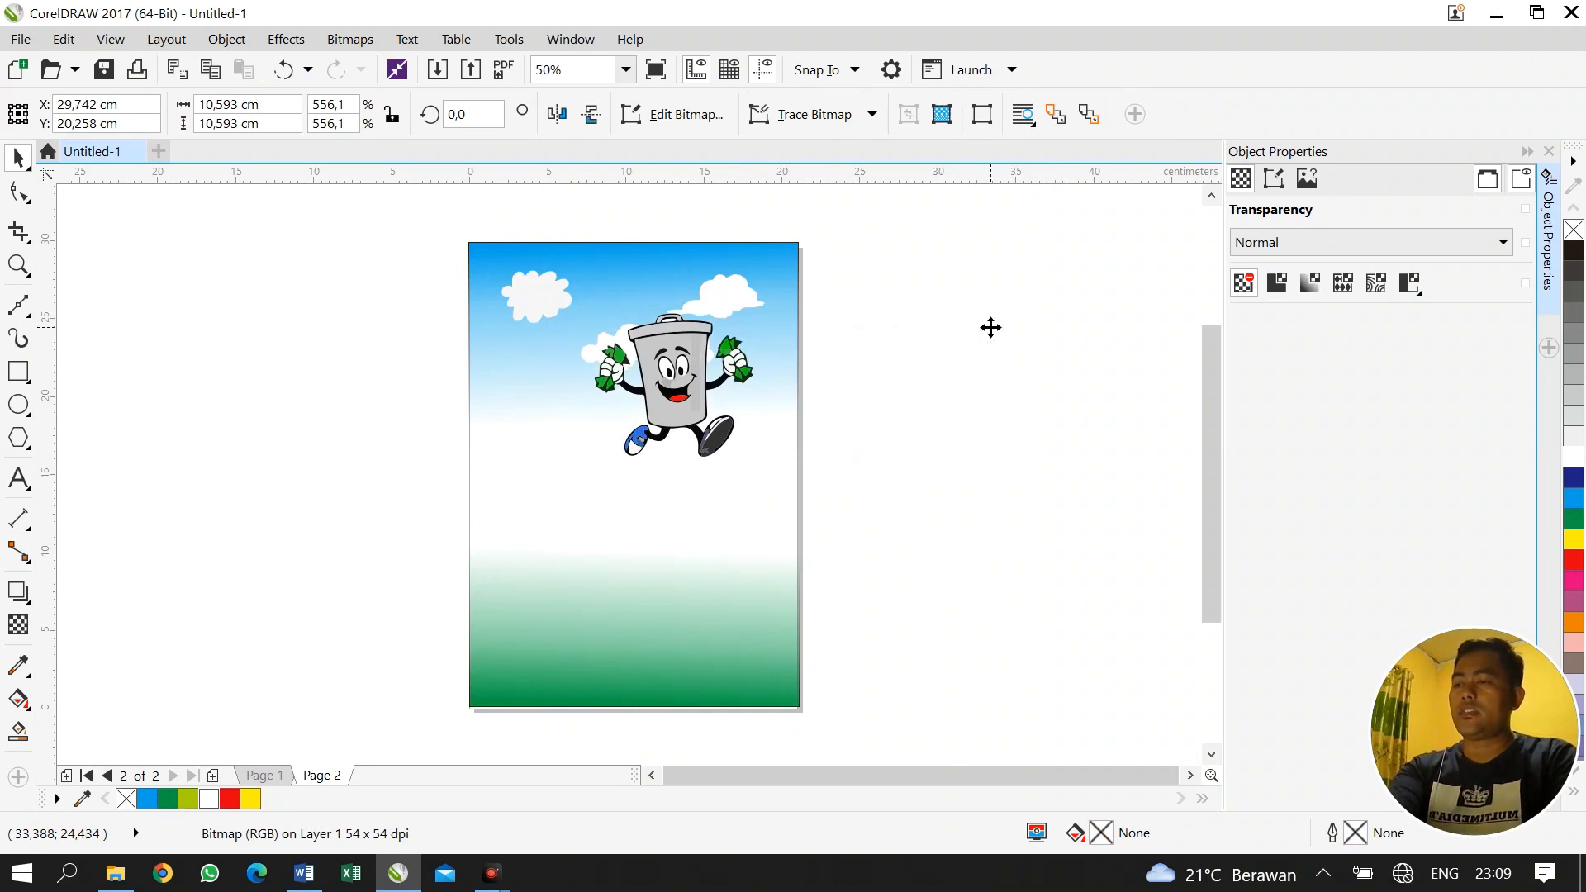
Select all pieces of the traced trash can and move them together off the page, beside its right edge
{"action": "left_click", "coordinate": [701, 380]}
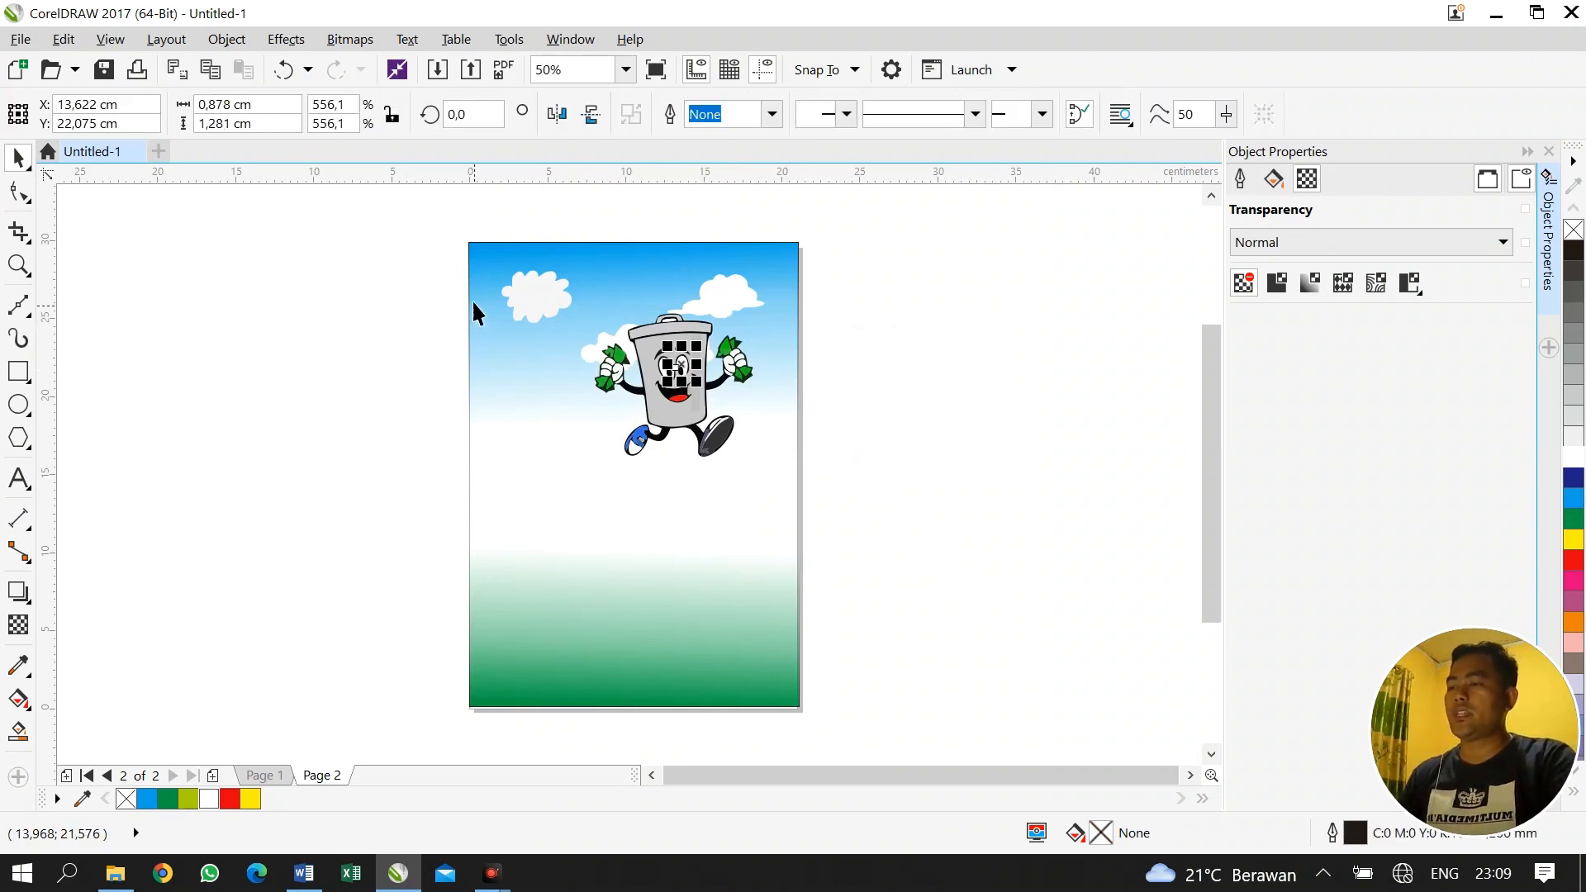
{"action": "left_click_drag", "start_coordinate": [416, 266], "coordinate": [456, 306]}
{"action": "left_click_drag", "start_coordinate": [851, 311], "coordinate": [572, 473]}
{"action": "left_click_drag", "start_coordinate": [667, 378], "coordinate": [951, 387]}
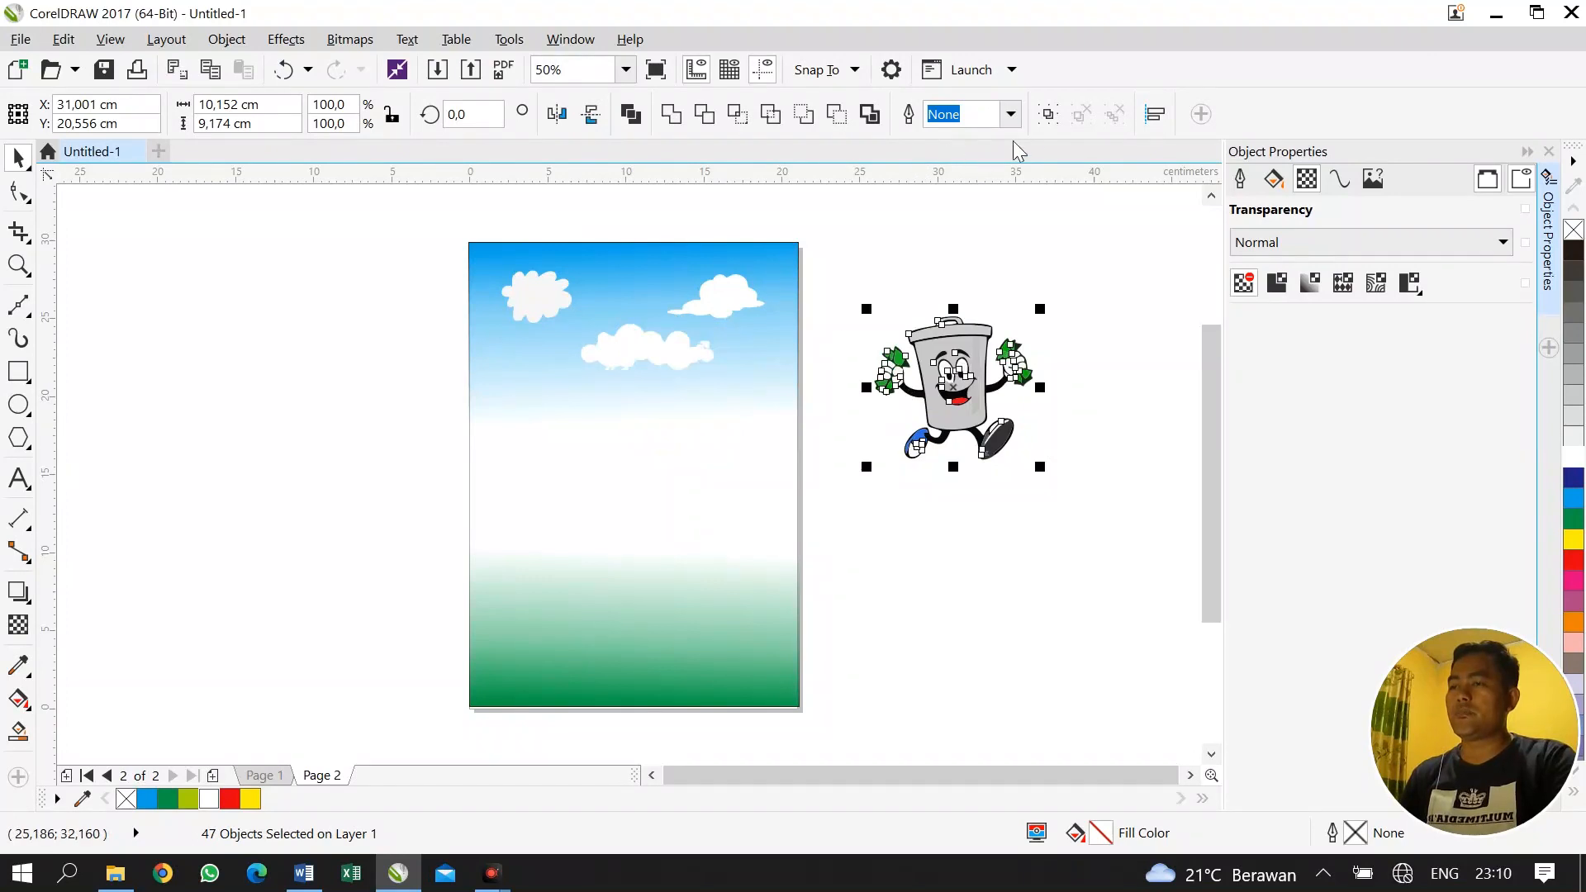
Group the traced trash can pieces, then place the group in the page's upper-left sky at about 6.4 × 5.8 cm
{"action": "left_click", "coordinate": [1048, 117]}
{"action": "left_click", "coordinate": [1079, 283]}
{"action": "left_click_drag", "start_coordinate": [971, 380], "coordinate": [586, 355]}
{"action": "left_click_drag", "start_coordinate": [659, 282], "coordinate": [539, 339]}
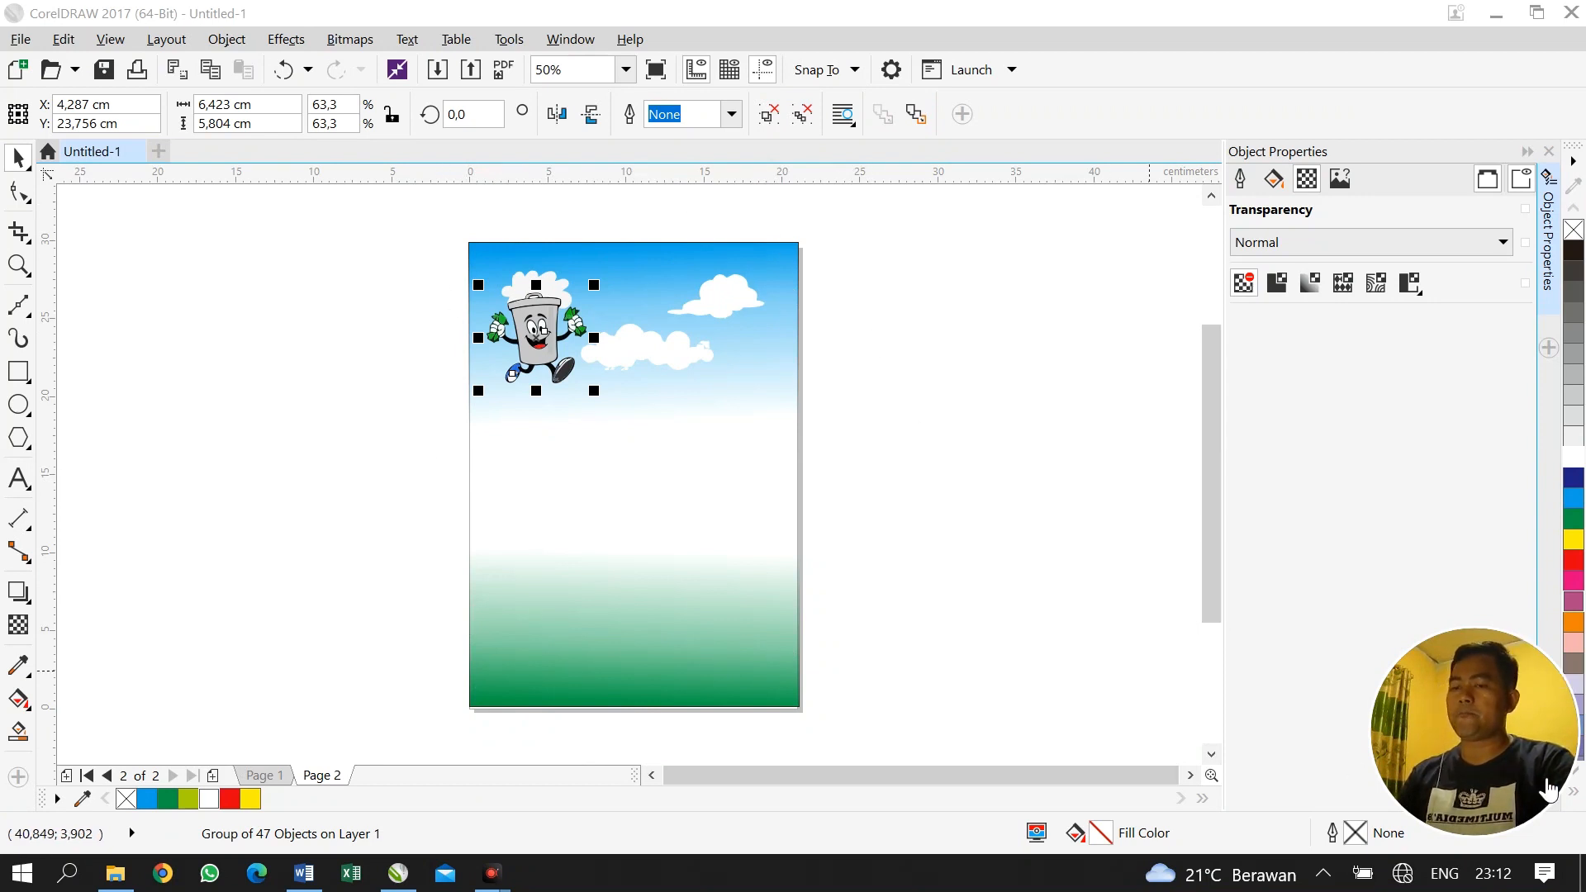
{"action": "left_click", "coordinate": [303, 390]}
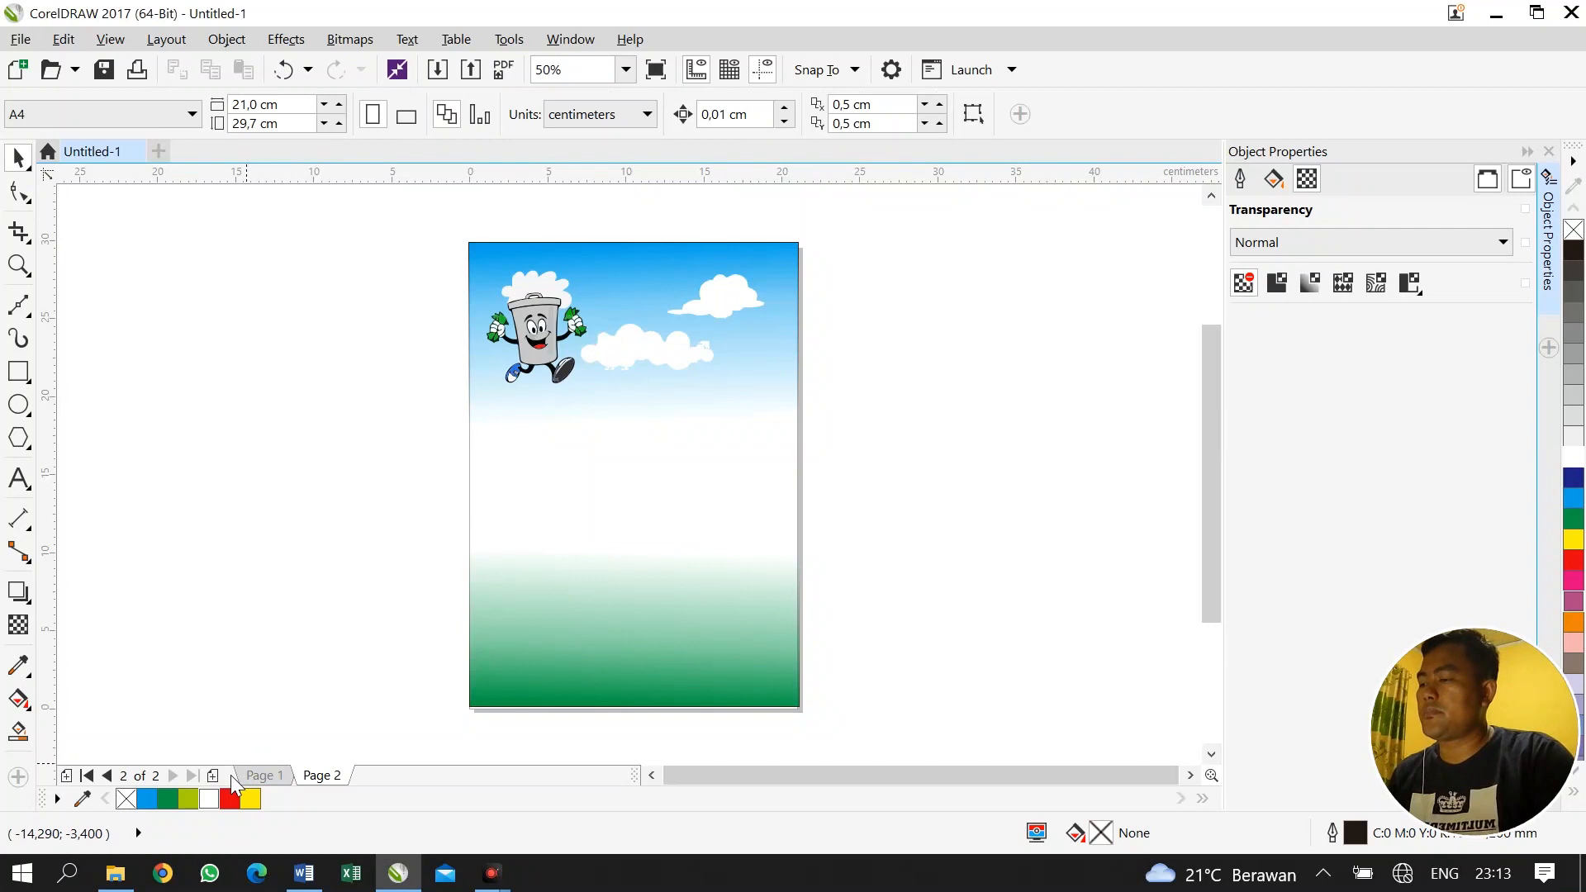
Add the four-line artistic text "BUANGLAH SAMPAH PADA TEMPATNYA" at 100 pt in the empty area right of the page, one word per line
{"action": "left_click", "coordinate": [18, 480]}
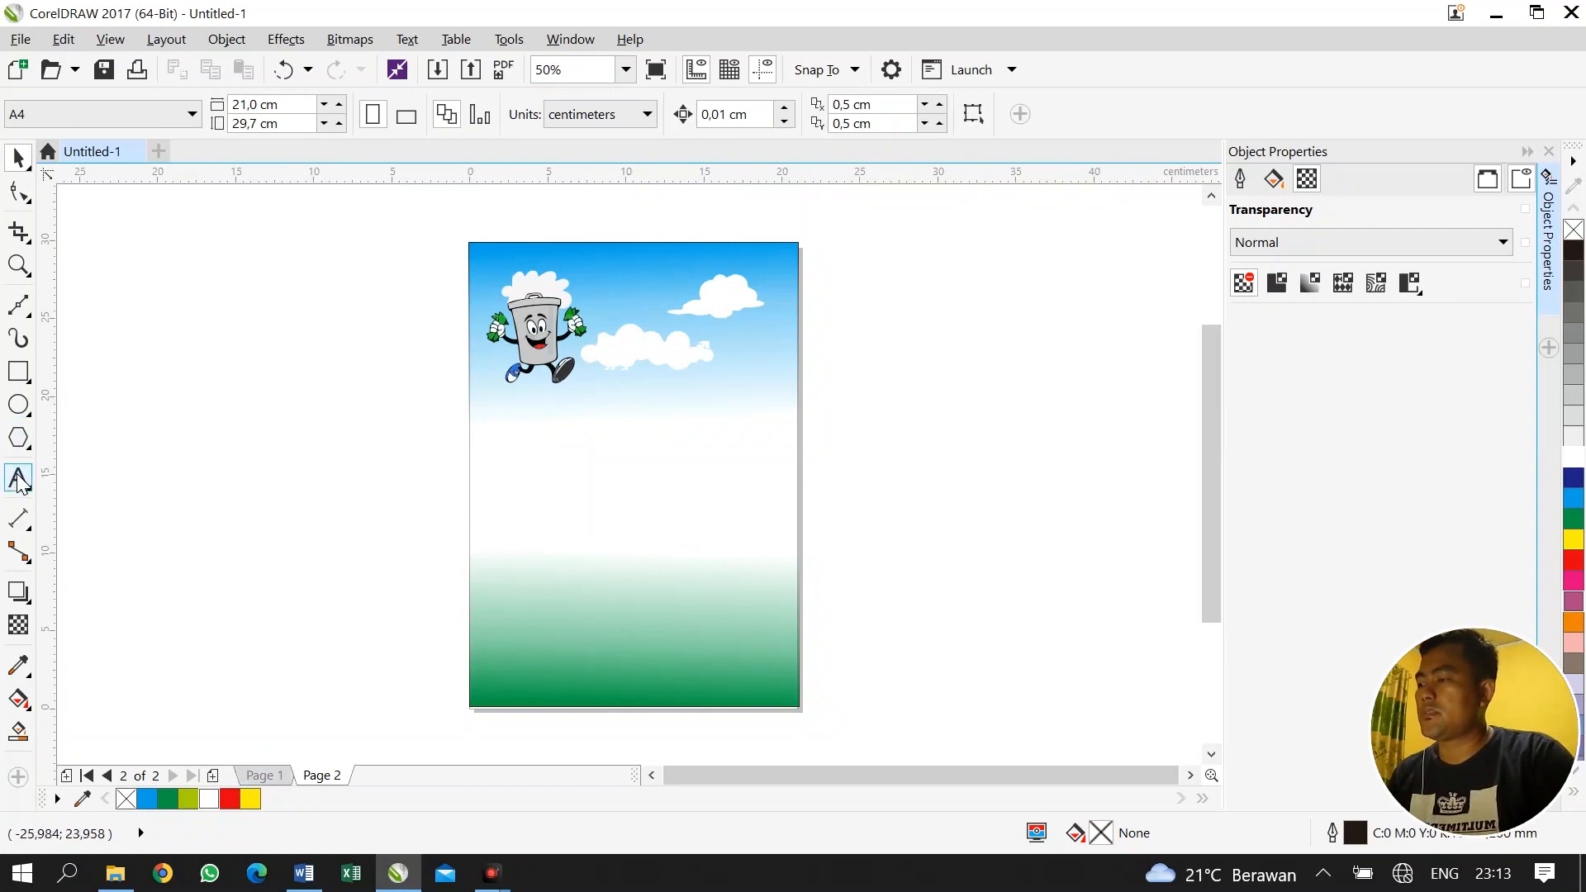
{"action": "left_click", "coordinate": [957, 315]}
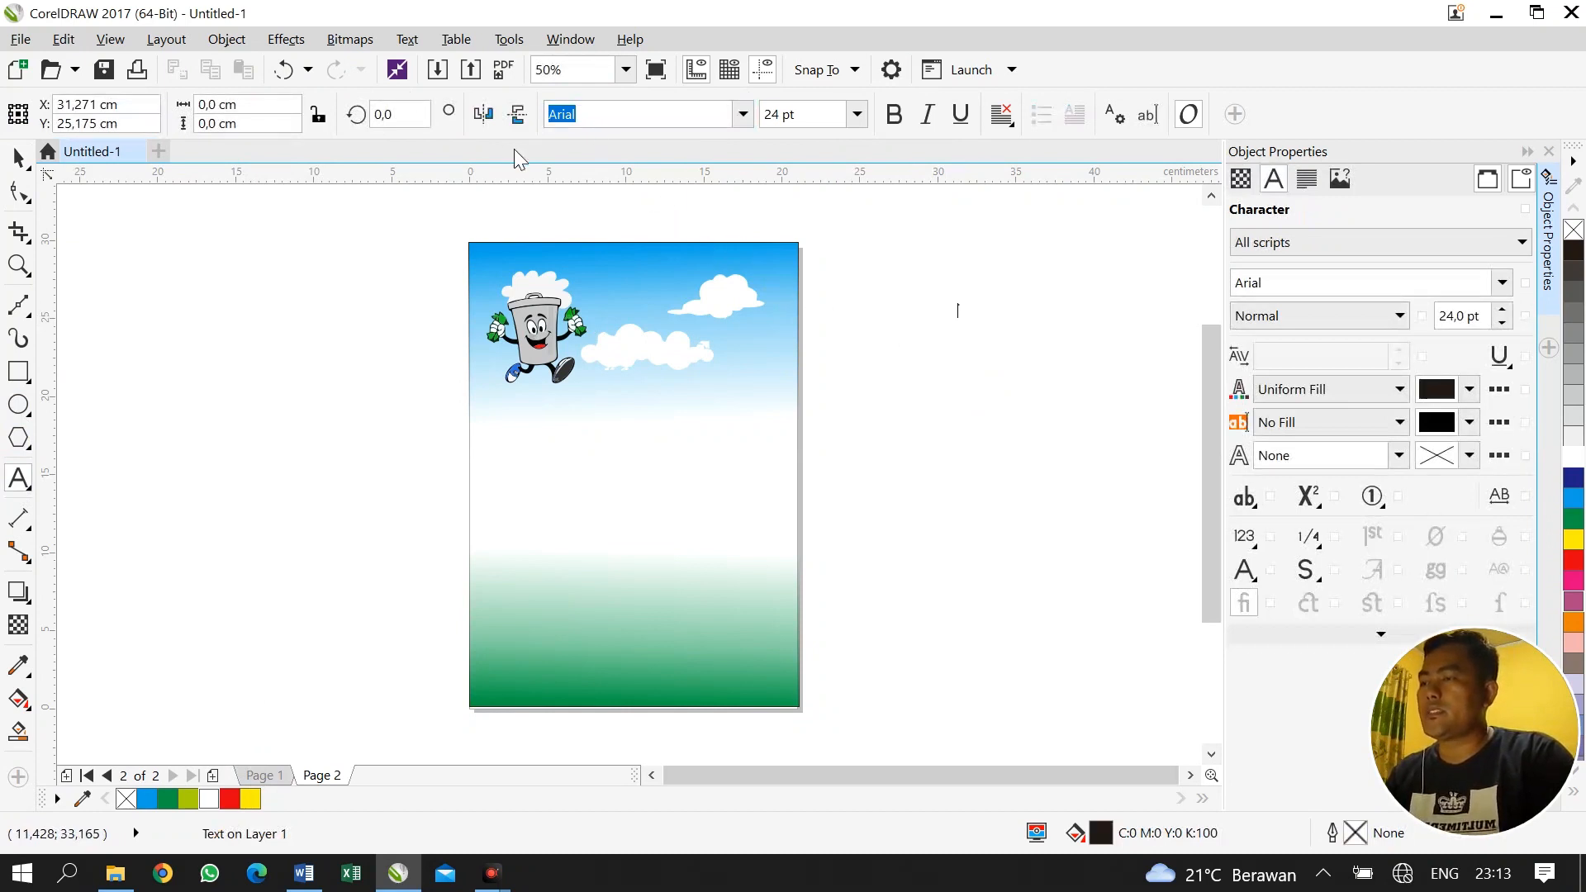
{"action": "left_click", "coordinate": [858, 118]}
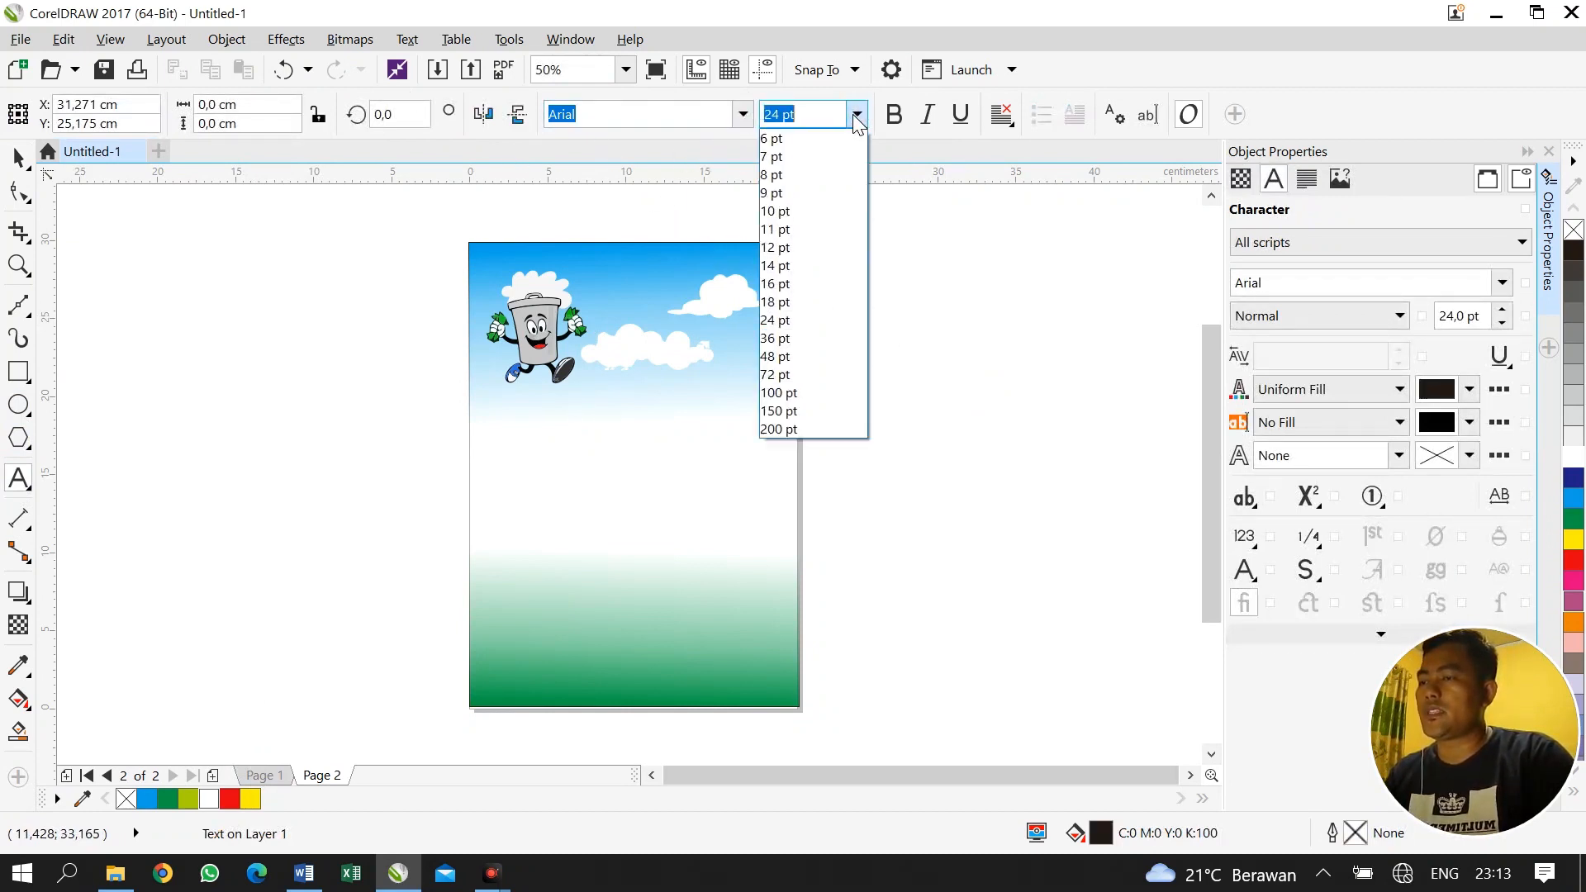
{"action": "left_click", "coordinate": [821, 389]}
{"action": "type", "text": "BUANGLA "}
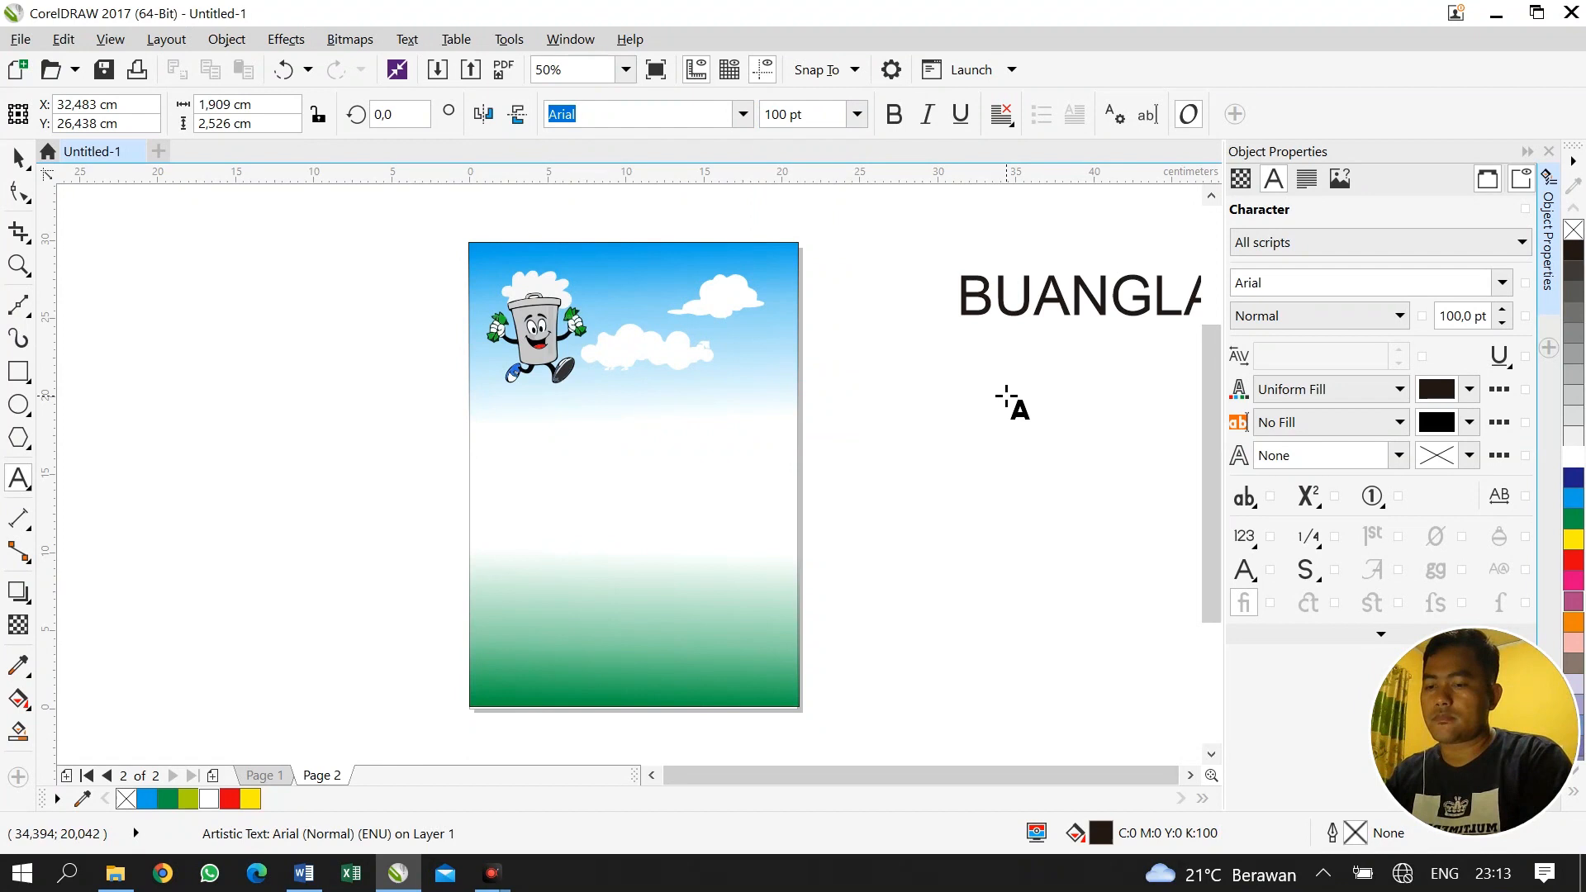
{"action": "type", "text": "SAMPAH"}
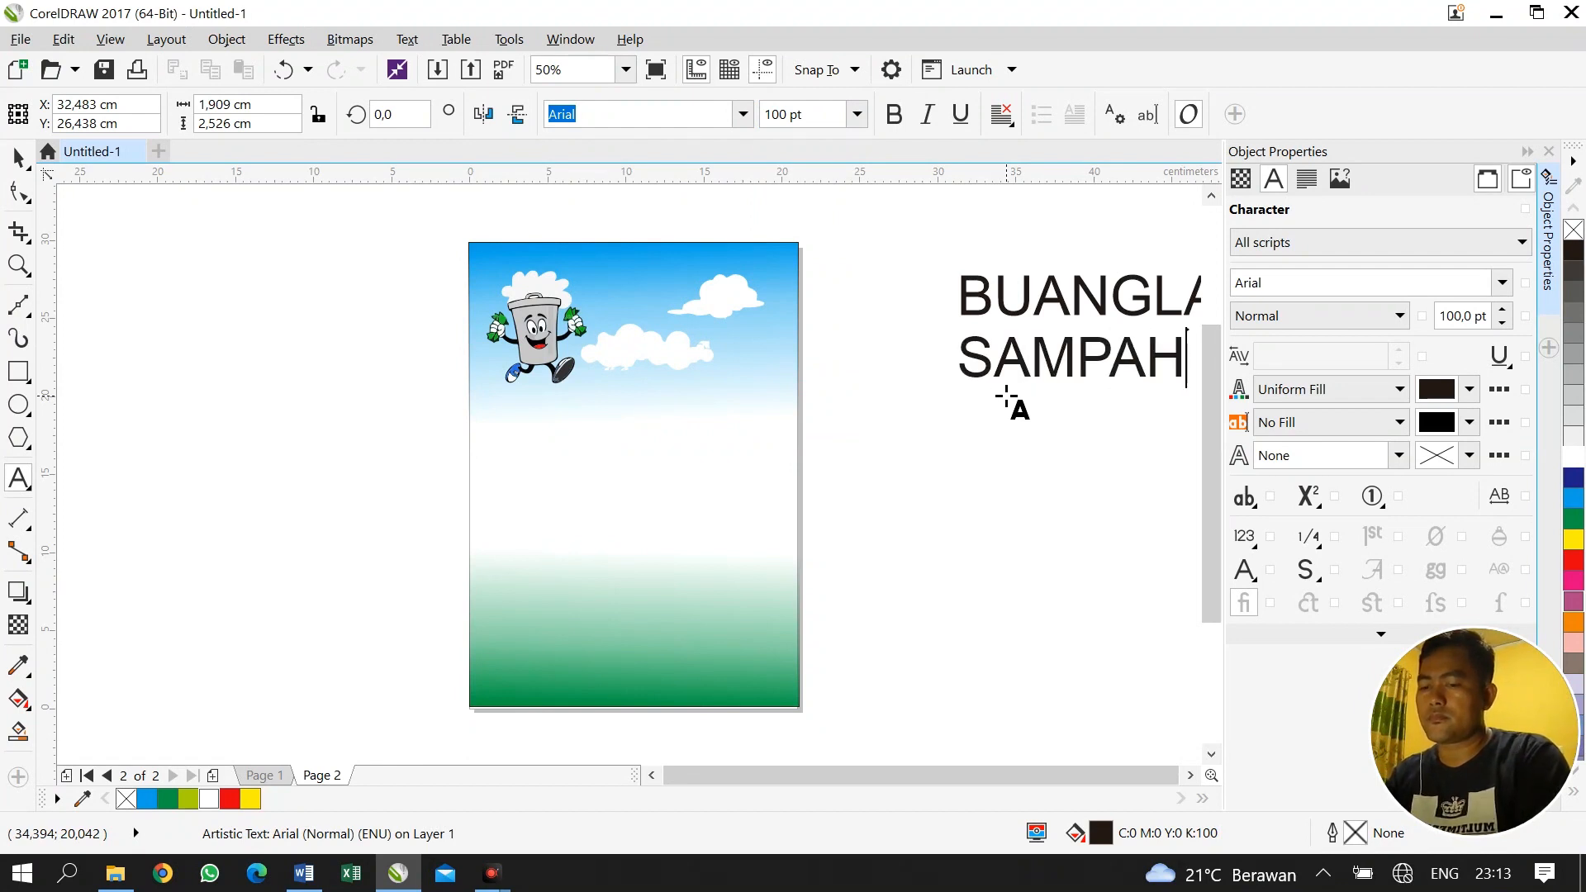
{"action": "key", "text": "Return"}
{"action": "type", "text": "PADA "}
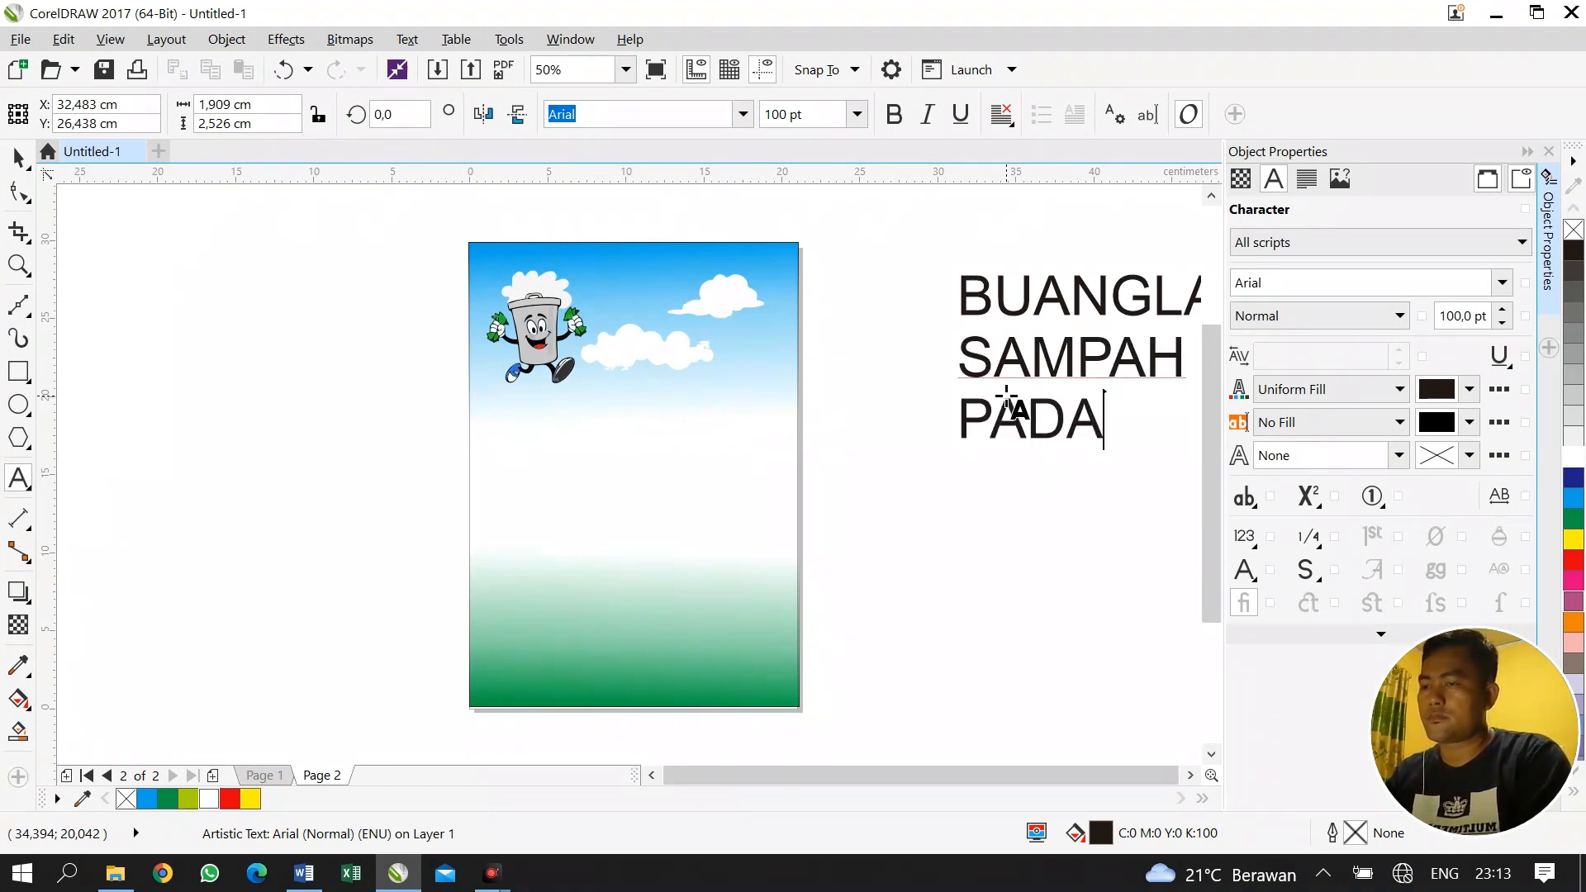
{"action": "type", "text": "TE"}
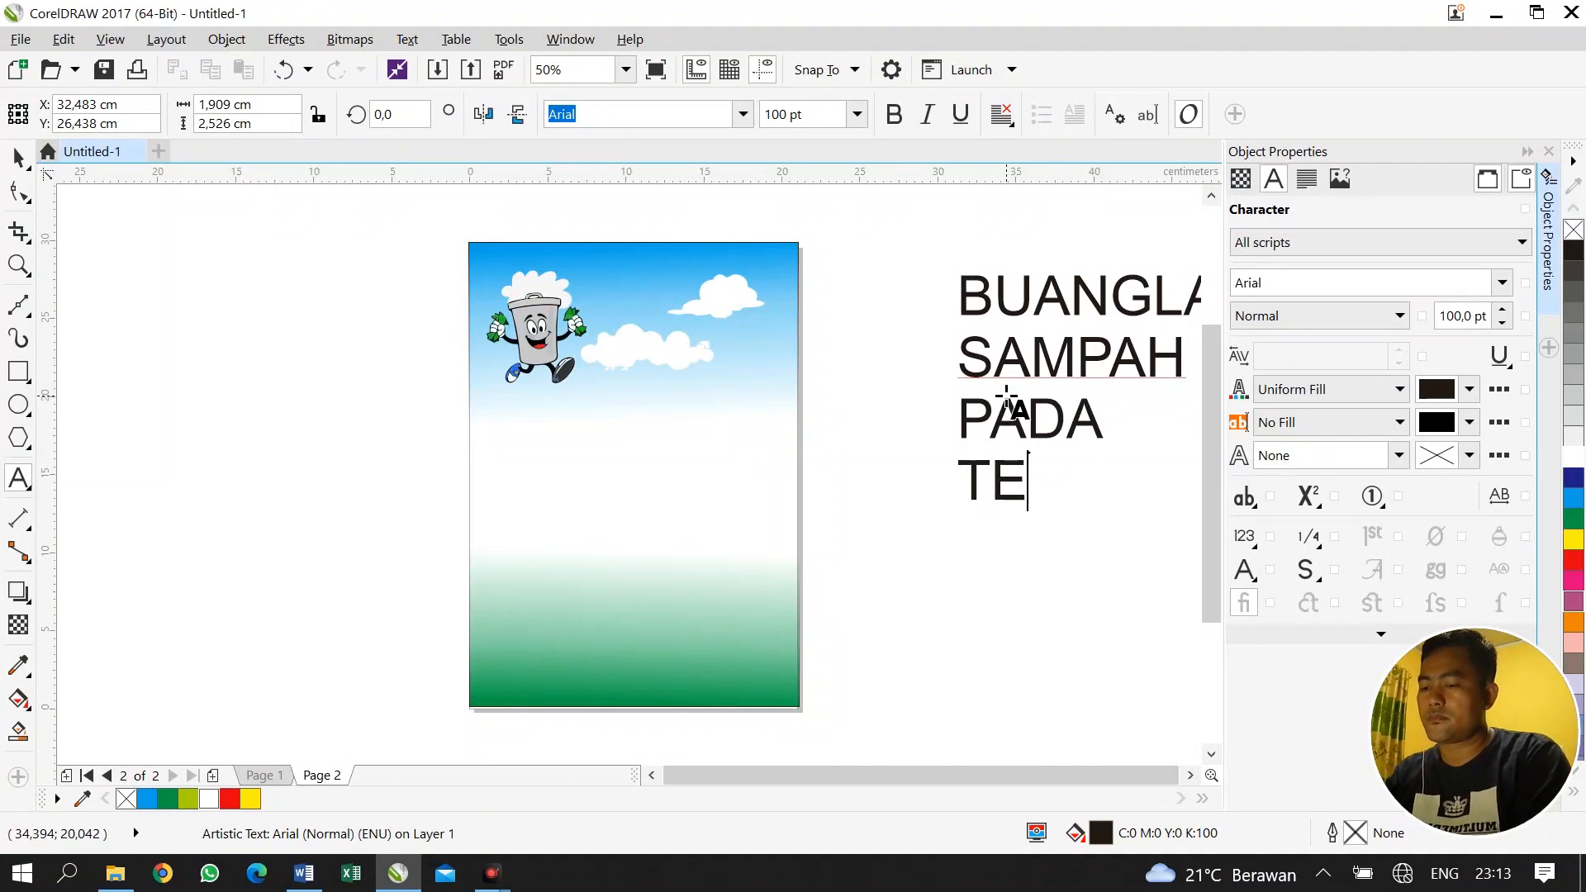
{"action": "type", "text": "MPATN"}
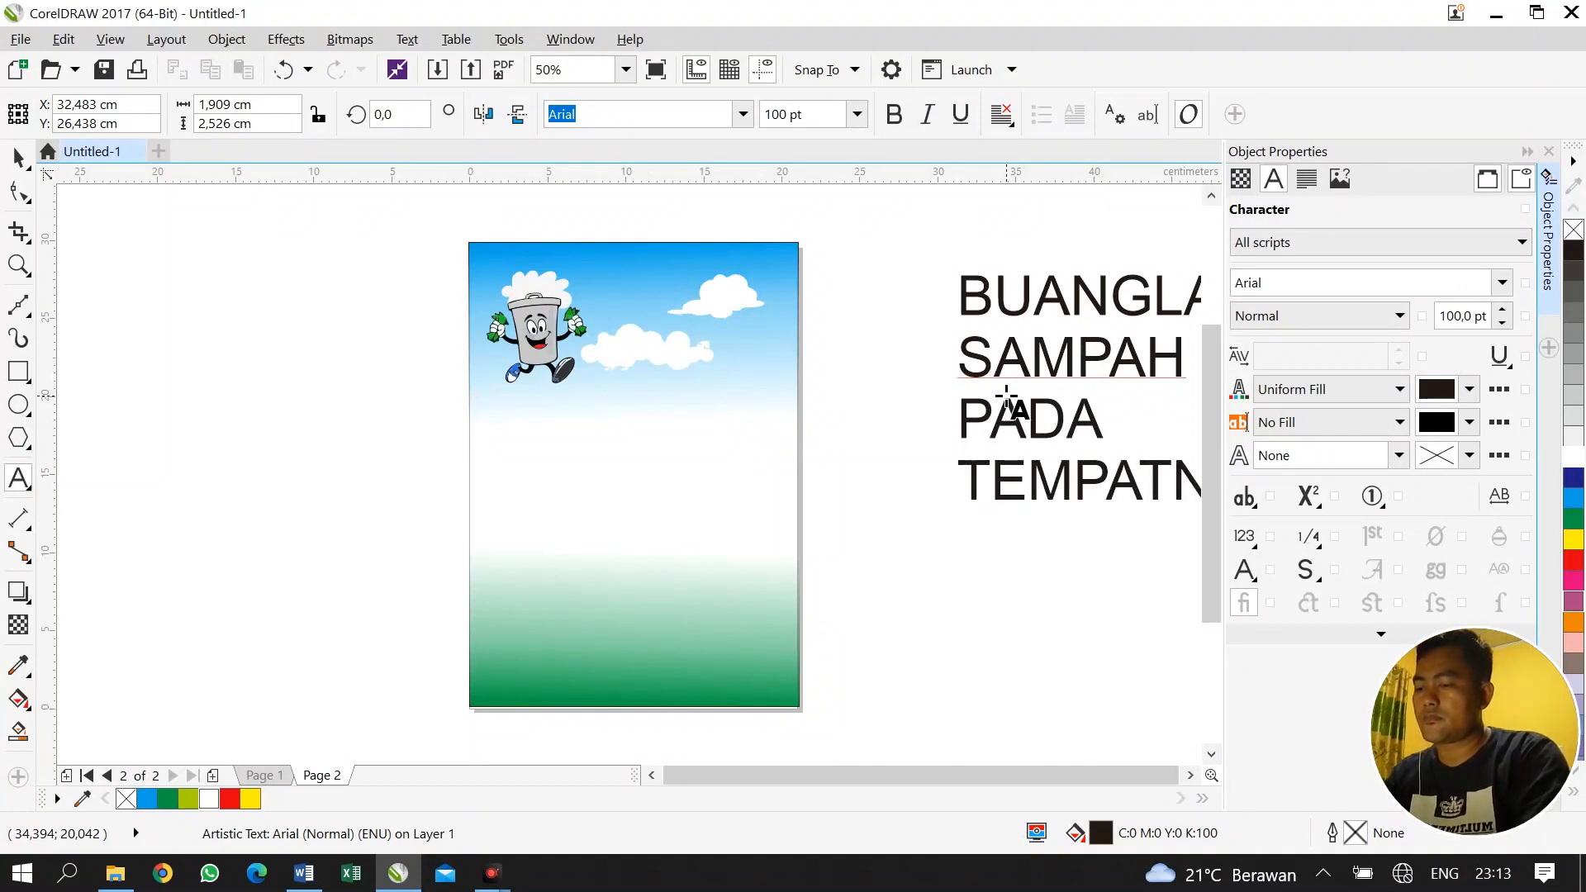
{"action": "key", "text": "ctrl+space"}
{"action": "left_click", "coordinate": [6, 161]}
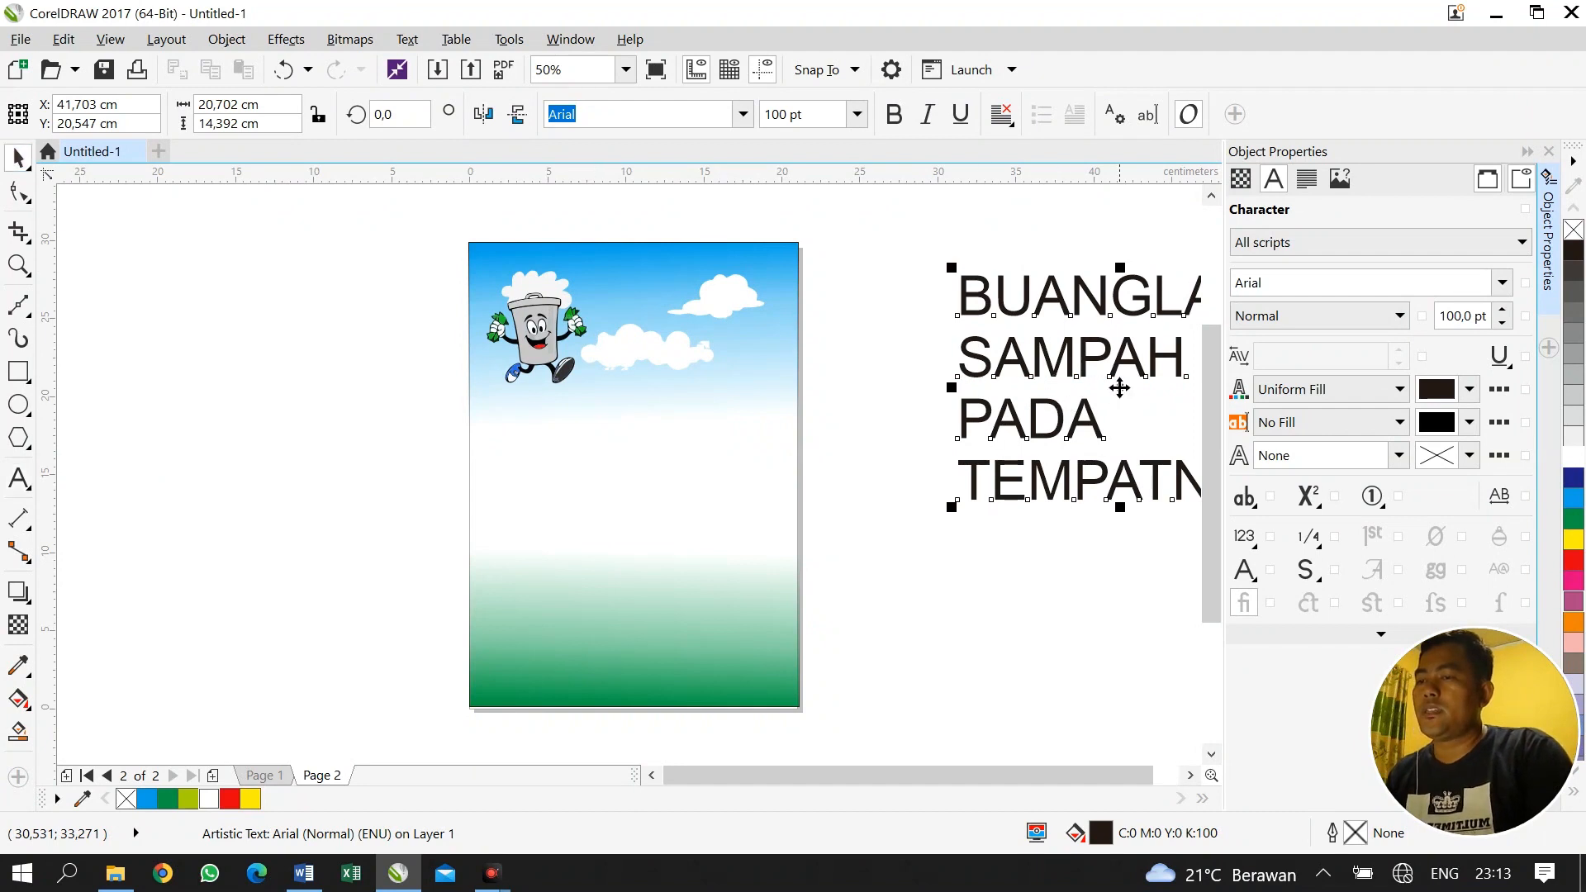
Bring the slogan text closer to the page's right edge and change its font to Limelight
{"action": "left_click_drag", "start_coordinate": [1120, 387], "coordinate": [949, 403]}
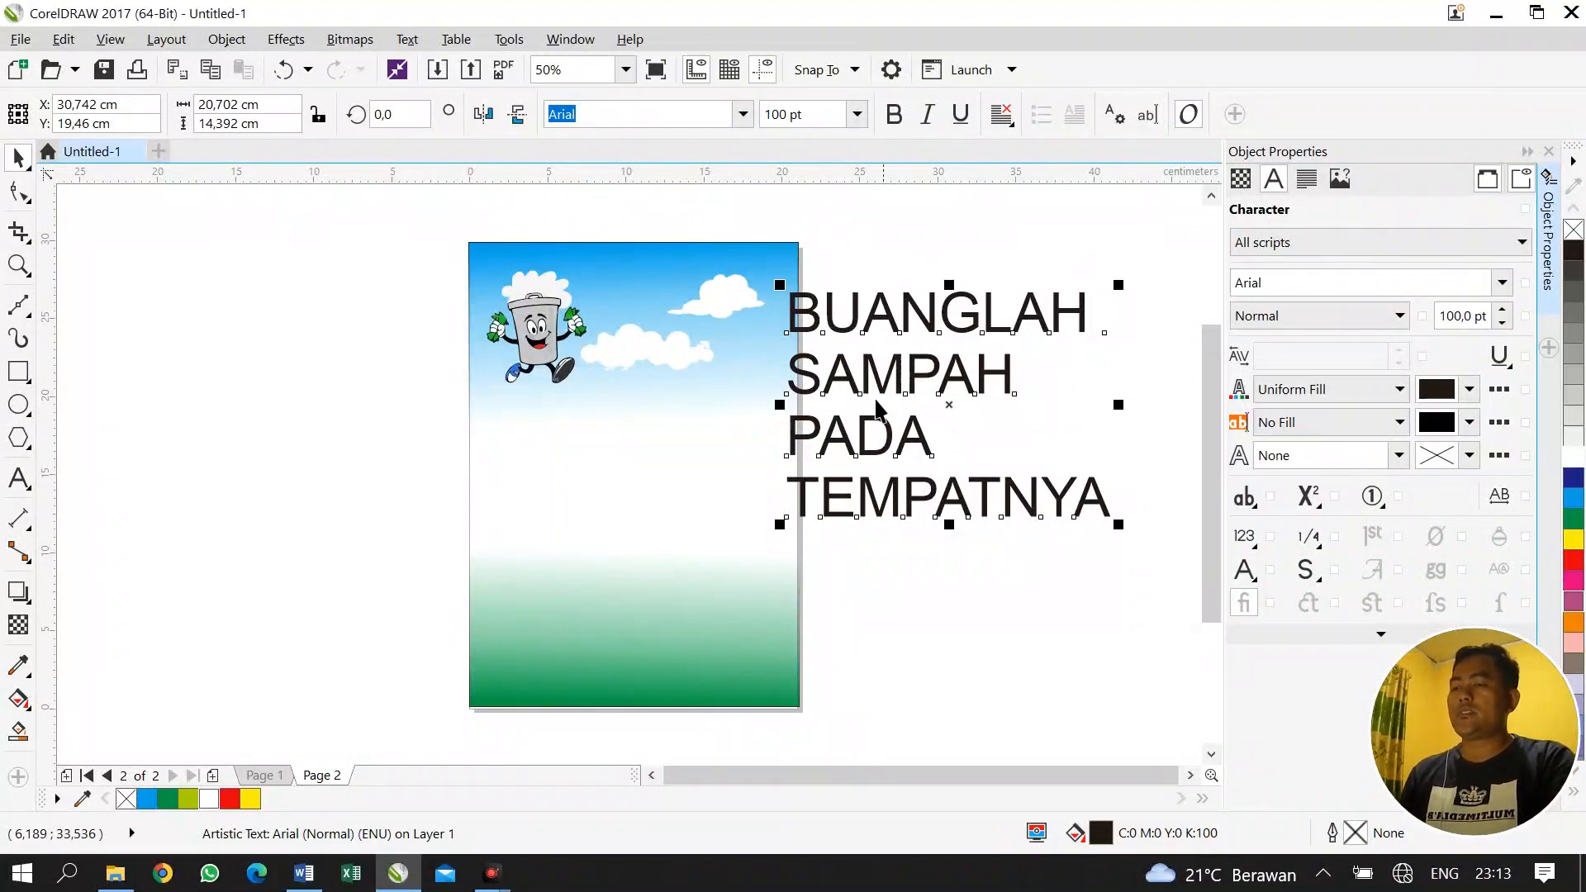
{"action": "left_click", "coordinate": [743, 115]}
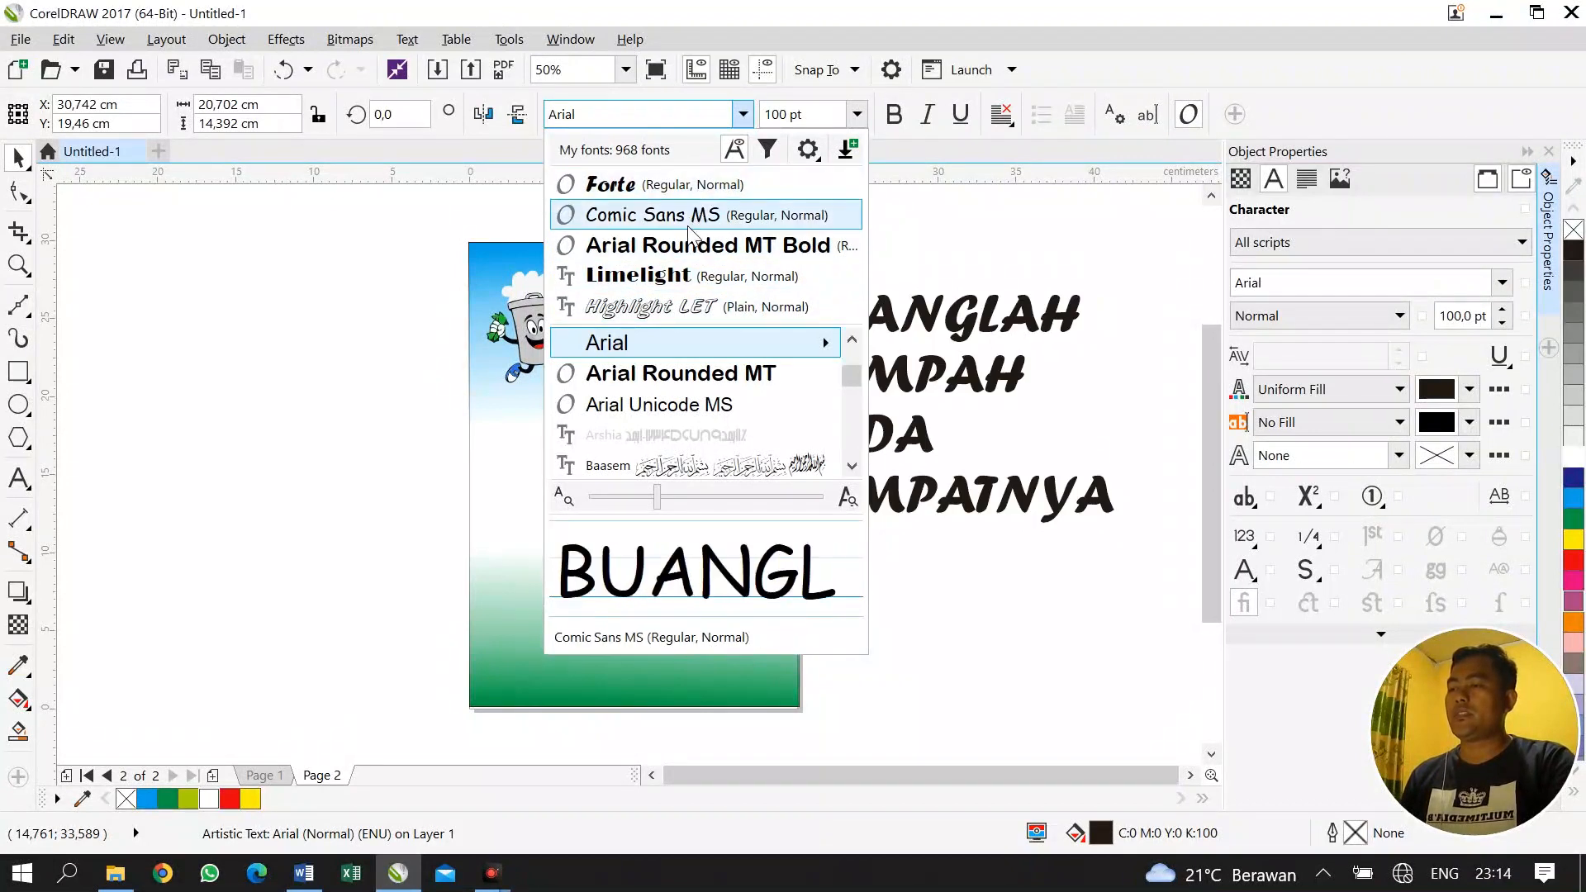
{"action": "left_click", "coordinate": [679, 275]}
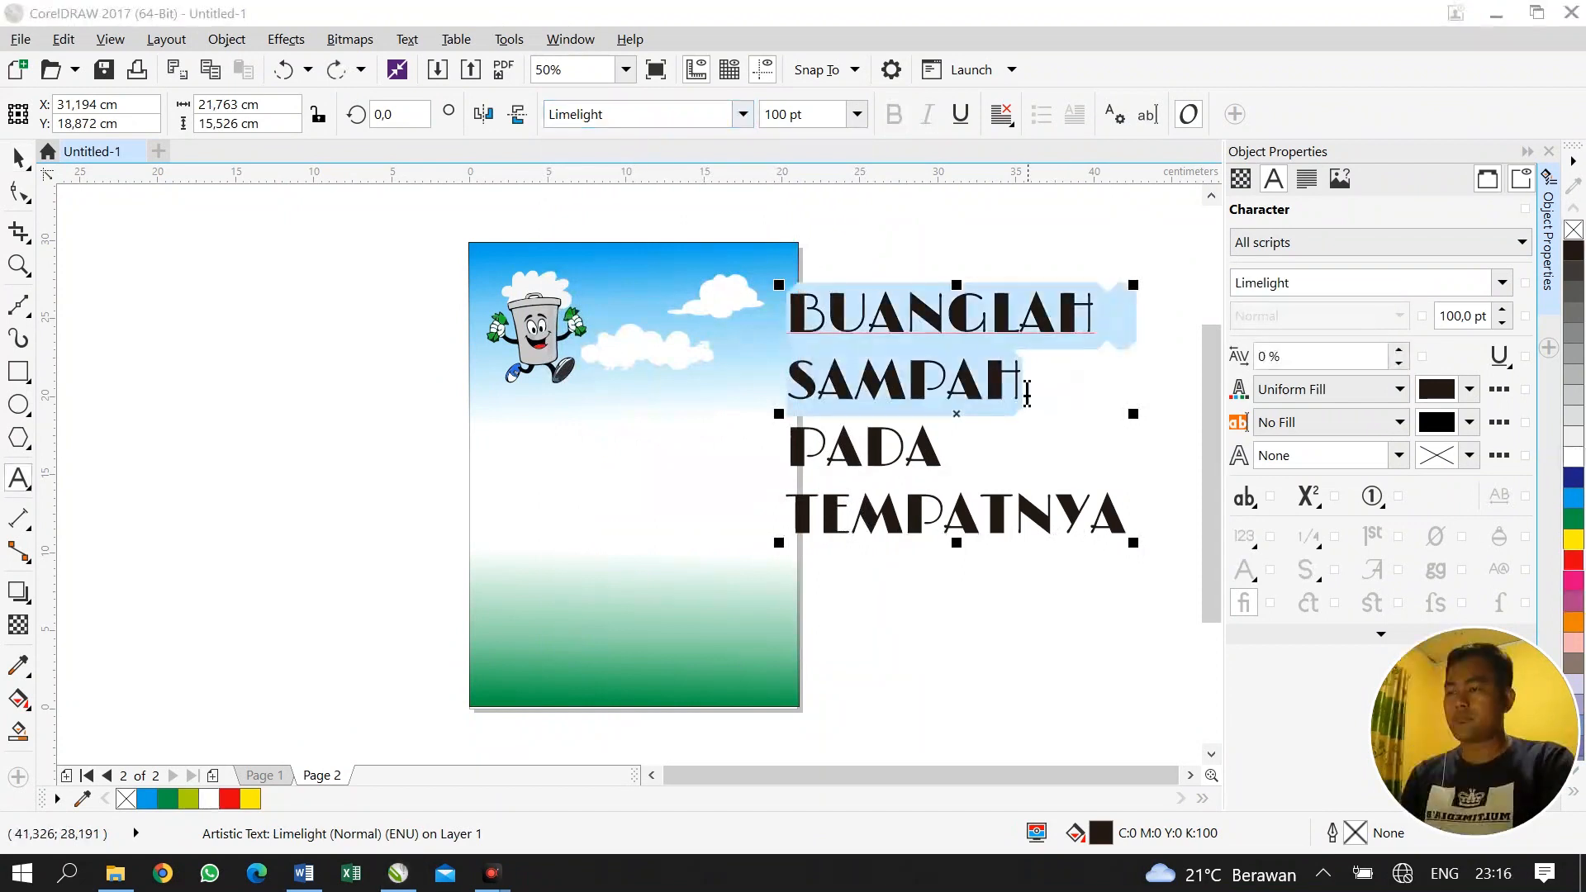
Color the slogan words BUANGLAH SAMPAH red and TEMPATNYA green
{"action": "left_click", "coordinate": [1045, 382]}
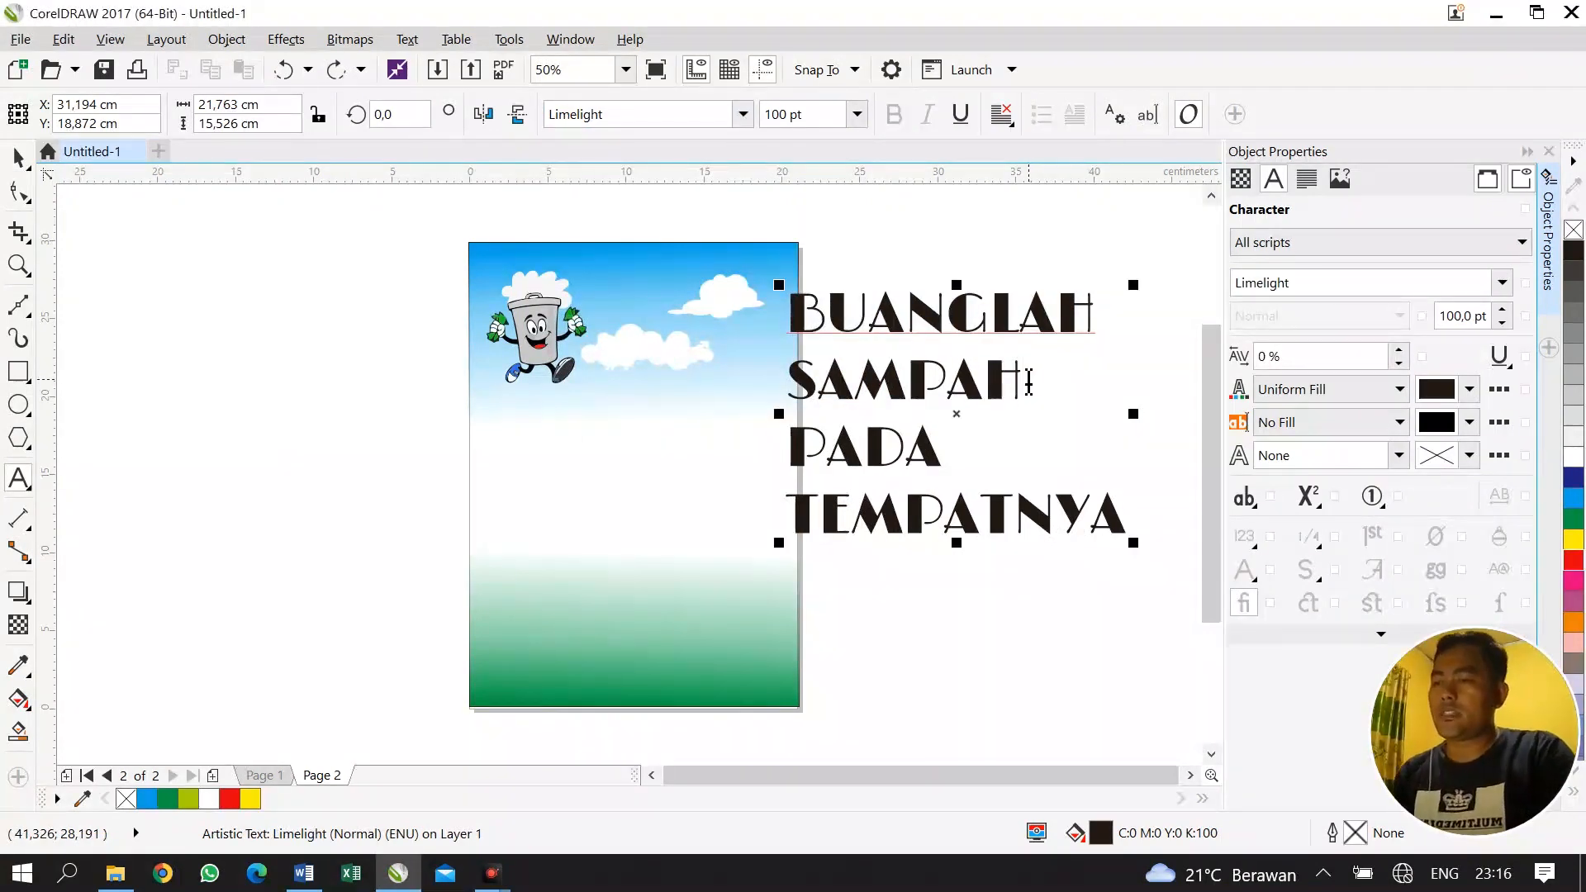
{"action": "left_click_drag", "start_coordinate": [1031, 382], "coordinate": [793, 322]}
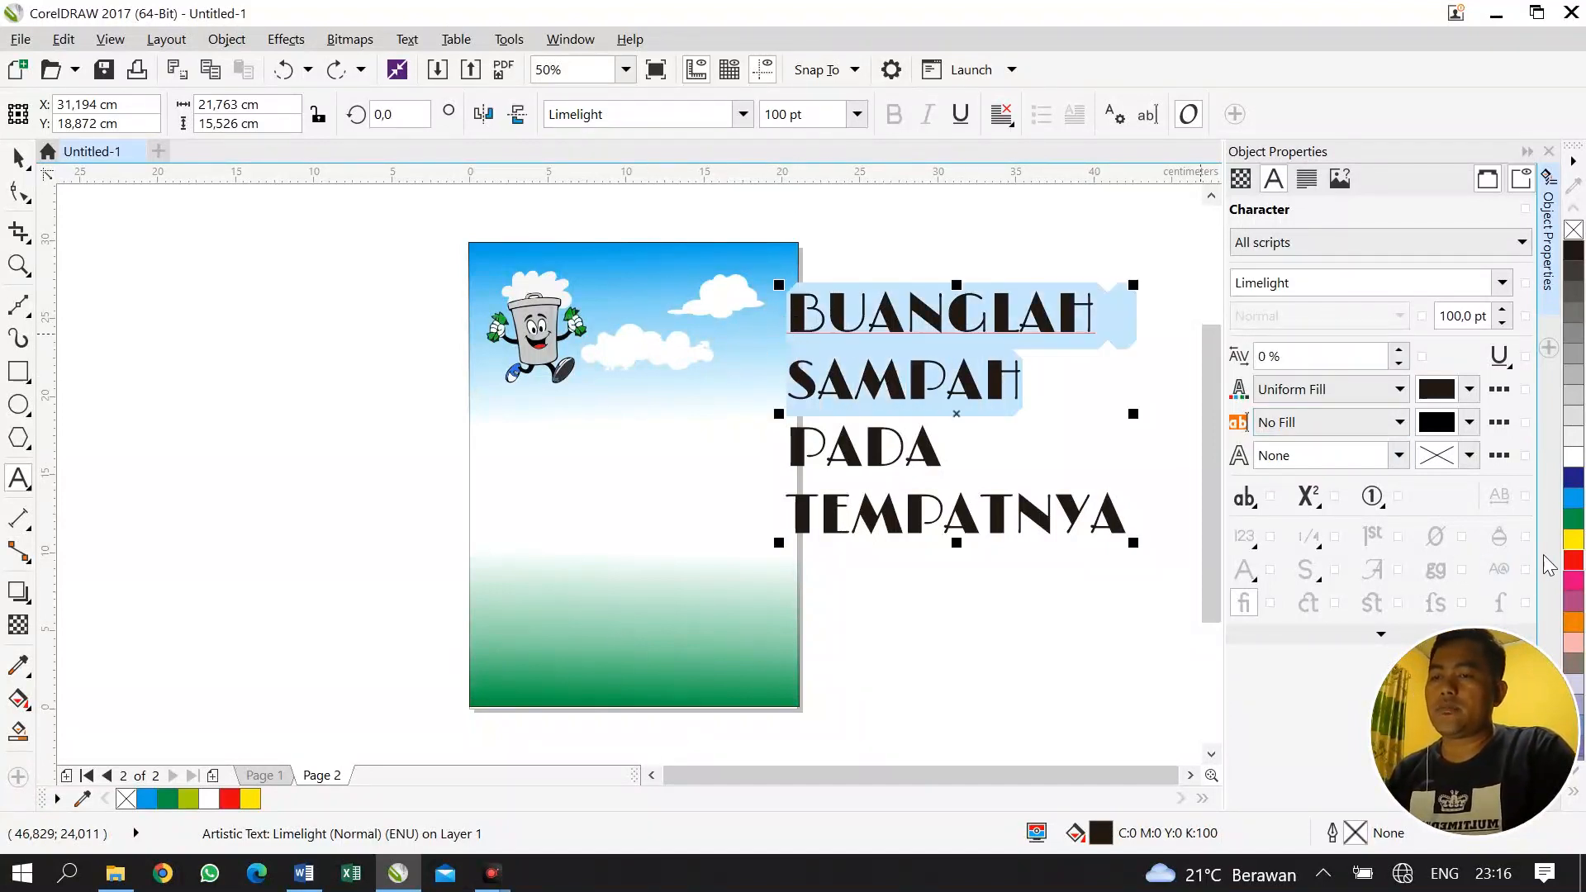
{"action": "left_click", "coordinate": [1574, 563]}
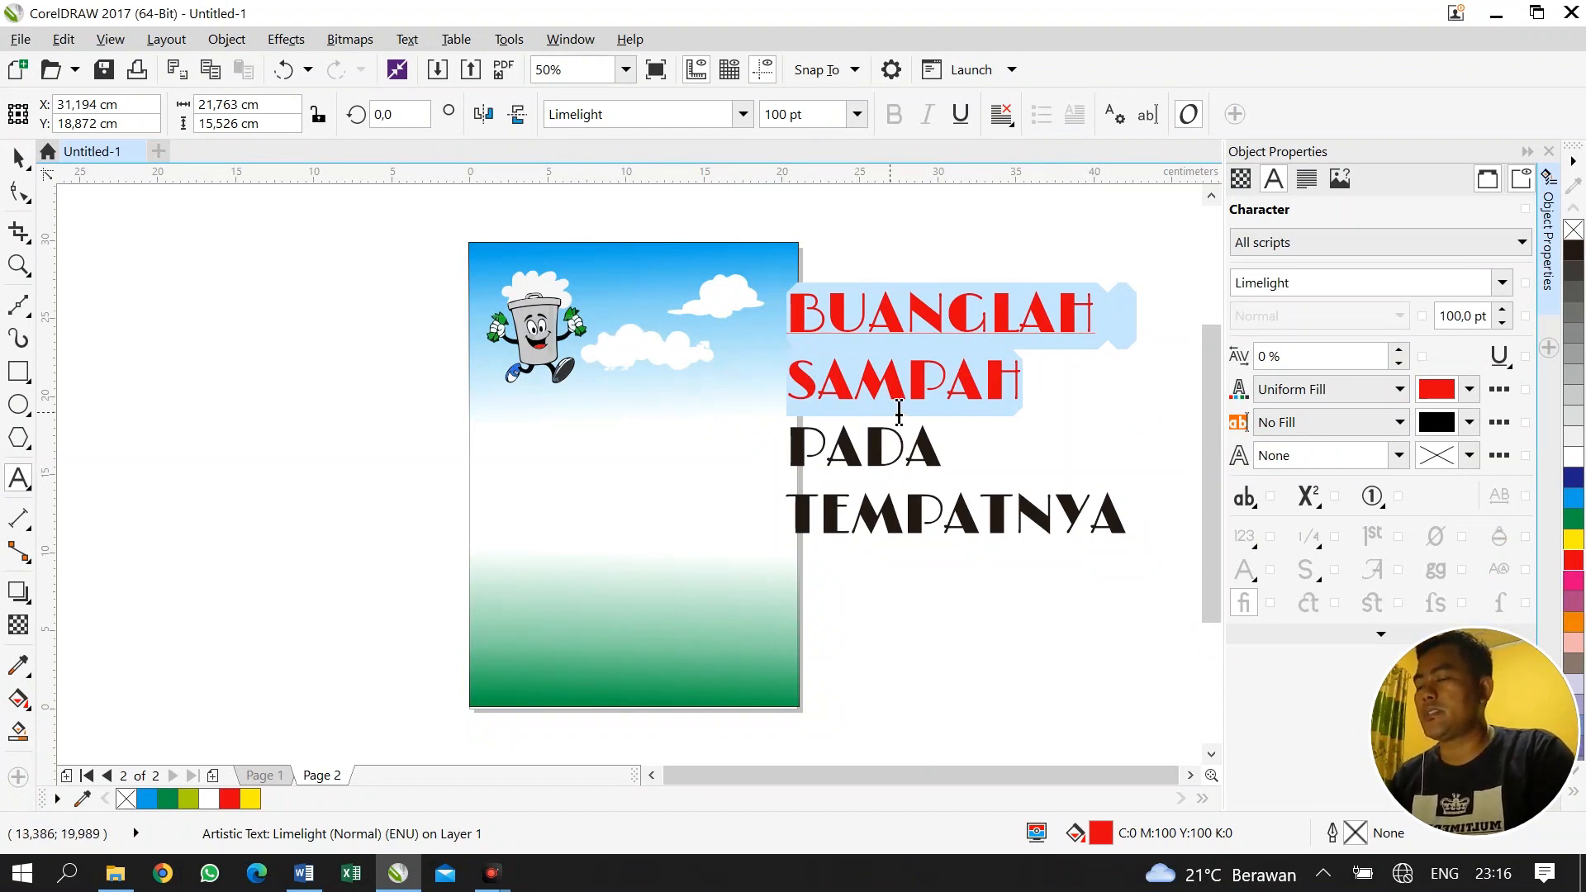
{"action": "left_click_drag", "start_coordinate": [1121, 517], "coordinate": [776, 527]}
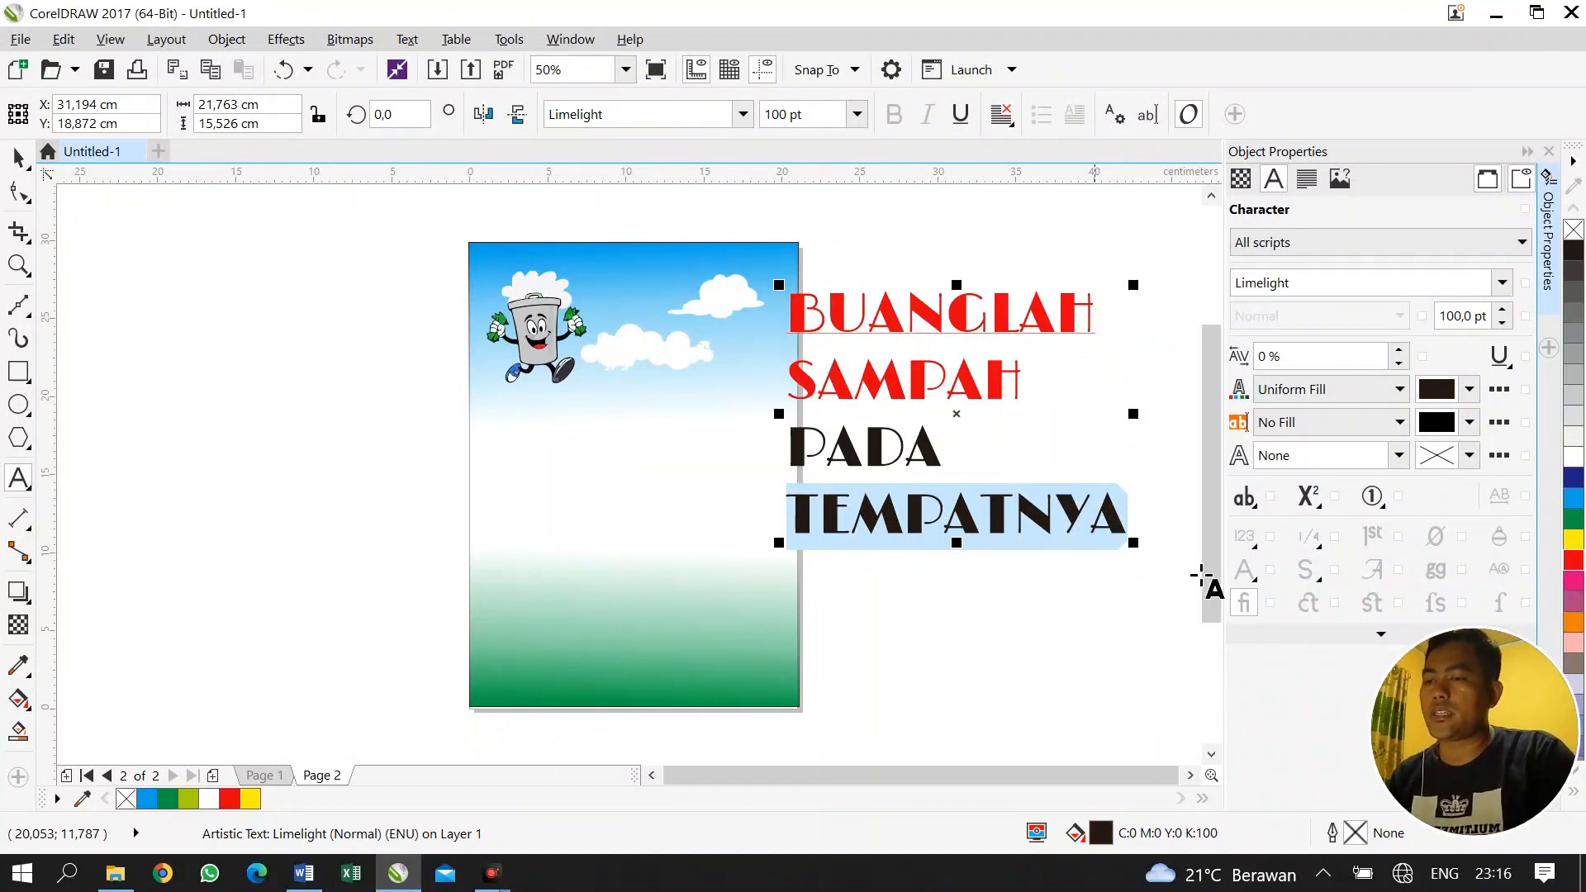
{"action": "left_click", "coordinate": [1574, 521]}
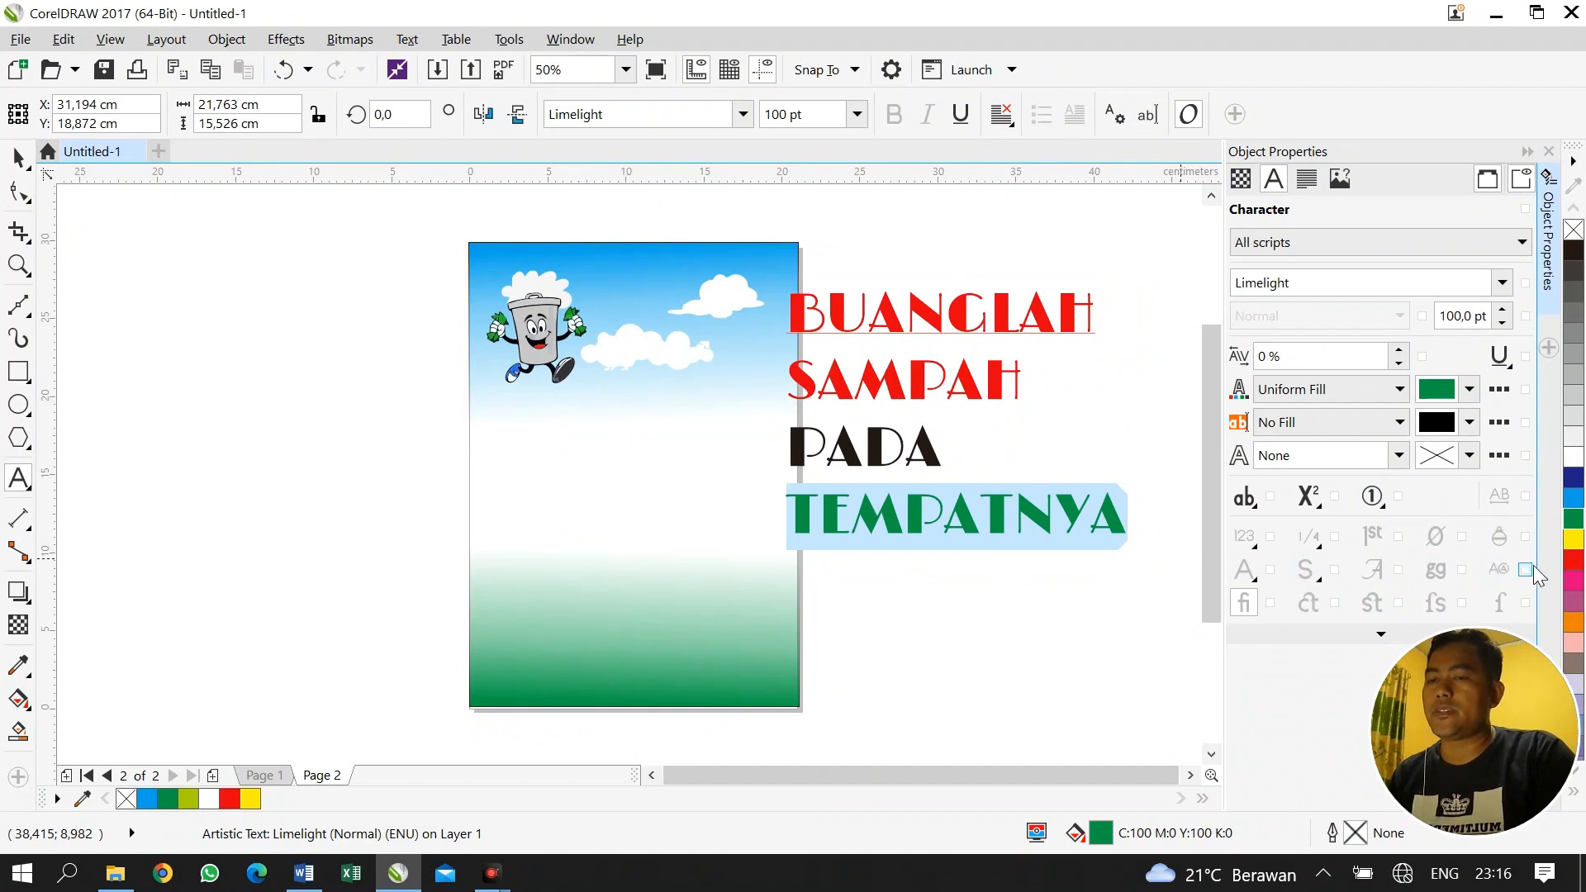
Center-align the four lines of the slogan text
{"action": "left_click", "coordinate": [19, 157]}
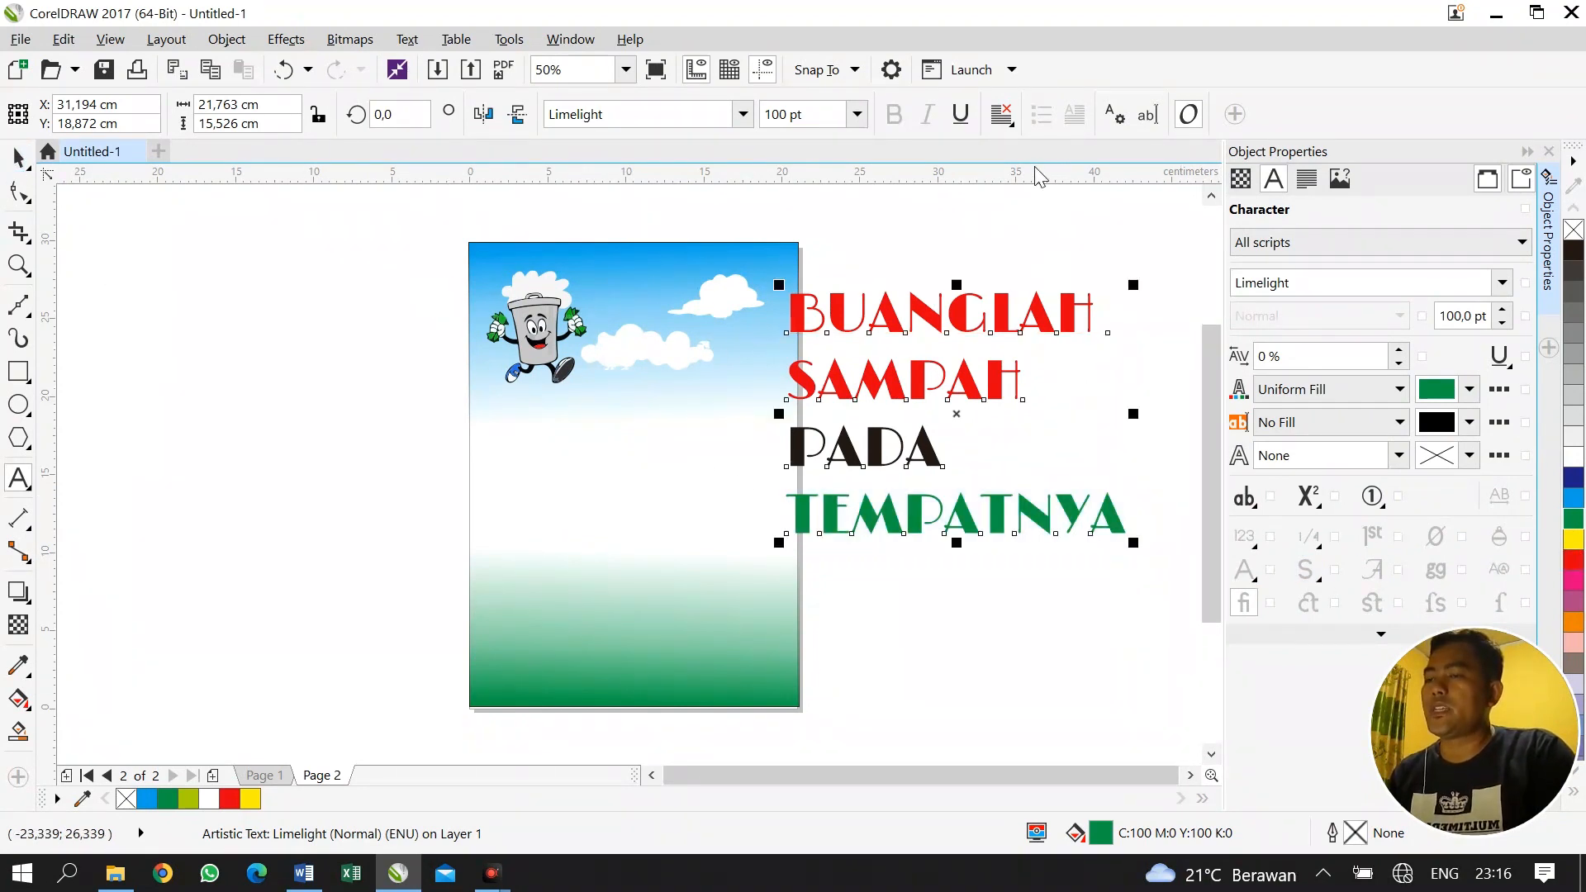
{"action": "left_click", "coordinate": [1002, 115]}
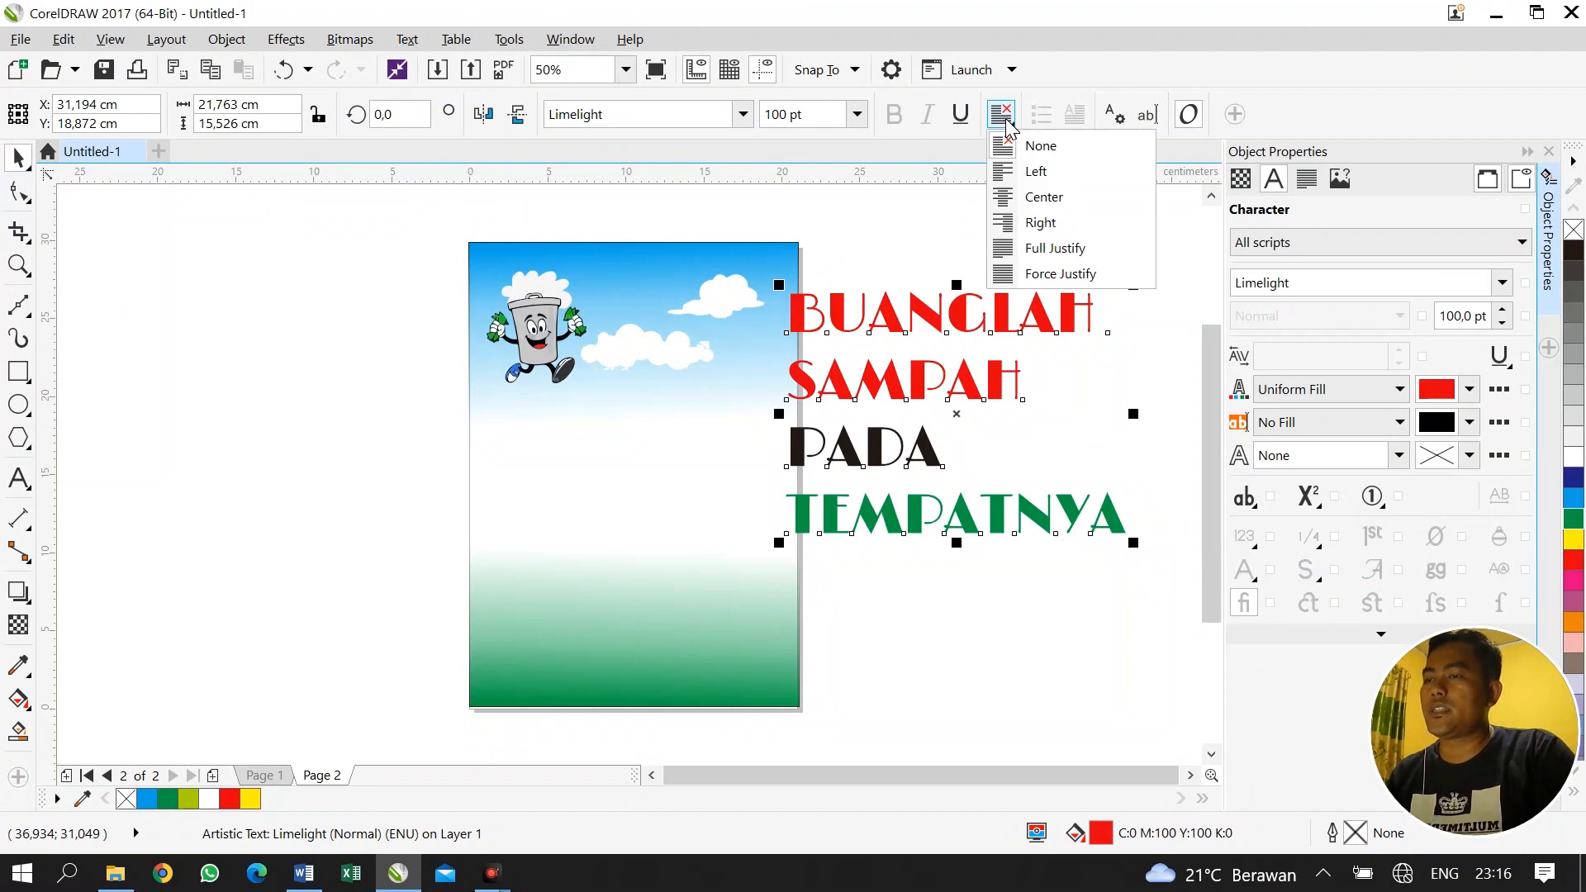
{"action": "left_click", "coordinate": [1059, 201]}
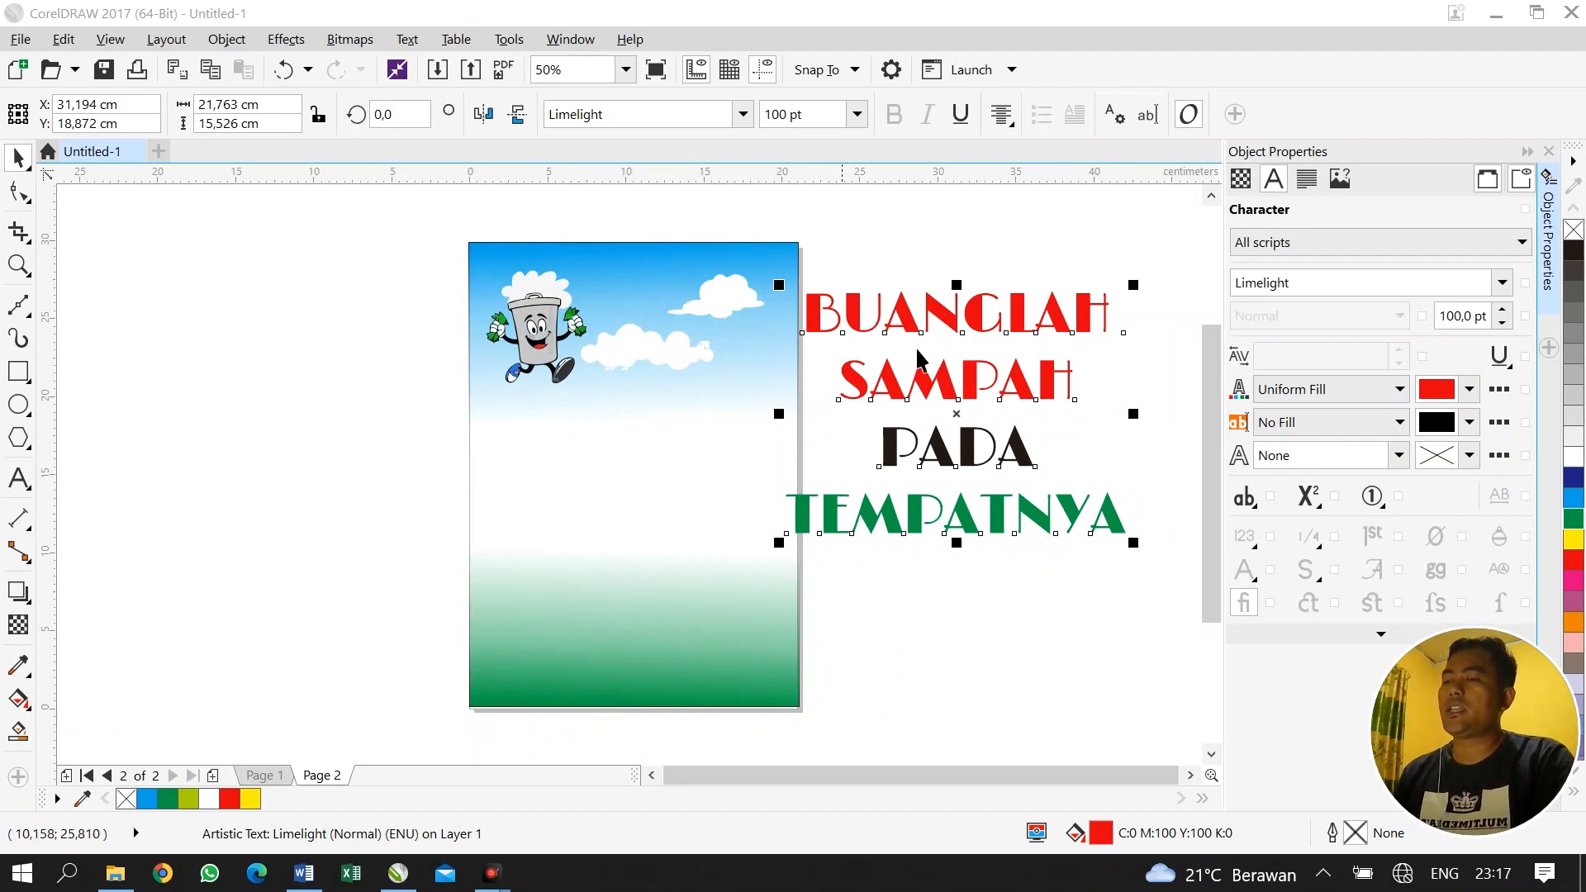
Shrink the slogan to about 9.5 × 6.8 cm and place it in the sky to the right of the trash can
{"action": "left_click_drag", "start_coordinate": [1130, 284], "coordinate": [1032, 377]}
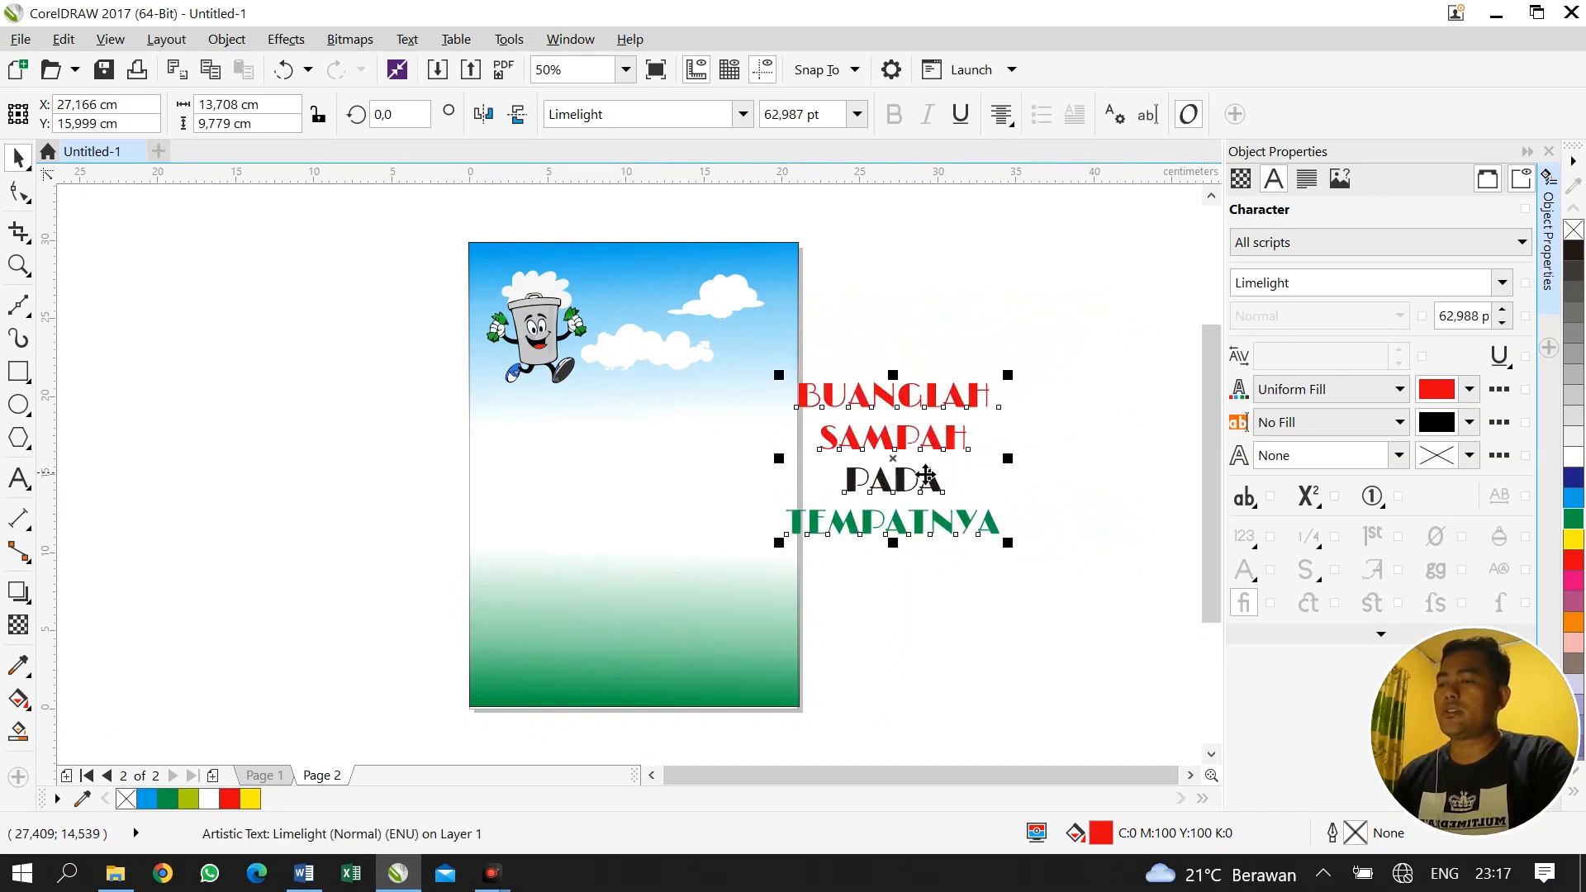
{"action": "left_click_drag", "start_coordinate": [870, 447], "coordinate": [668, 335]}
{"action": "left_click_drag", "start_coordinate": [809, 427], "coordinate": [747, 378]}
{"action": "left_click_drag", "start_coordinate": [661, 324], "coordinate": [689, 349]}
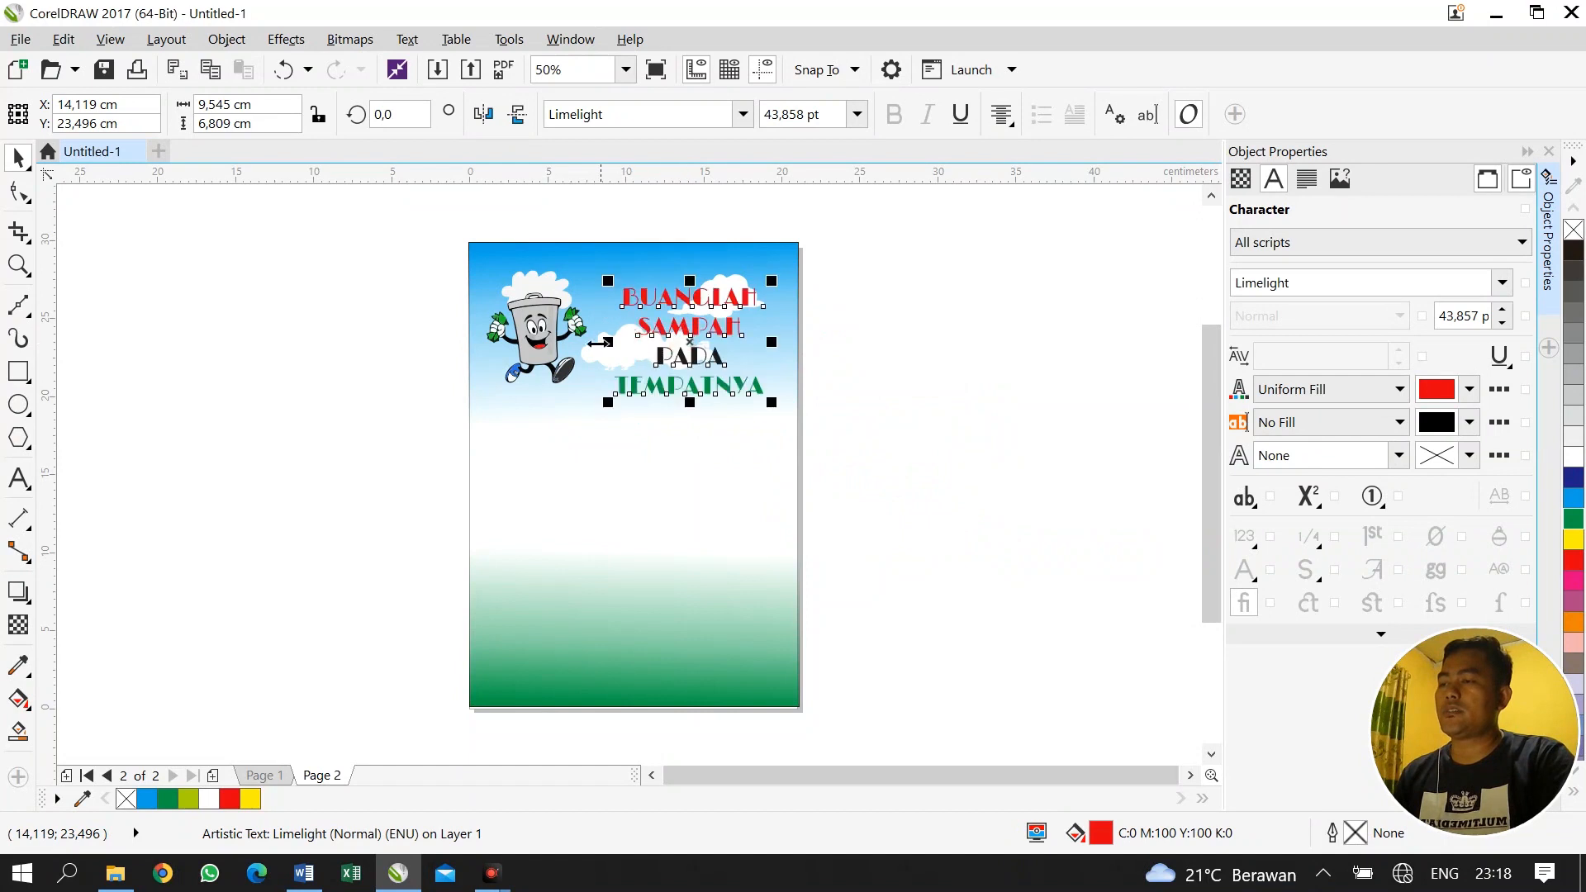
Reduce the trash can character to about 5.4 × 4.9 cm and move it closer to the slogan
{"action": "left_click", "coordinate": [541, 335]}
{"action": "left_click_drag", "start_coordinate": [592, 289], "coordinate": [577, 299]}
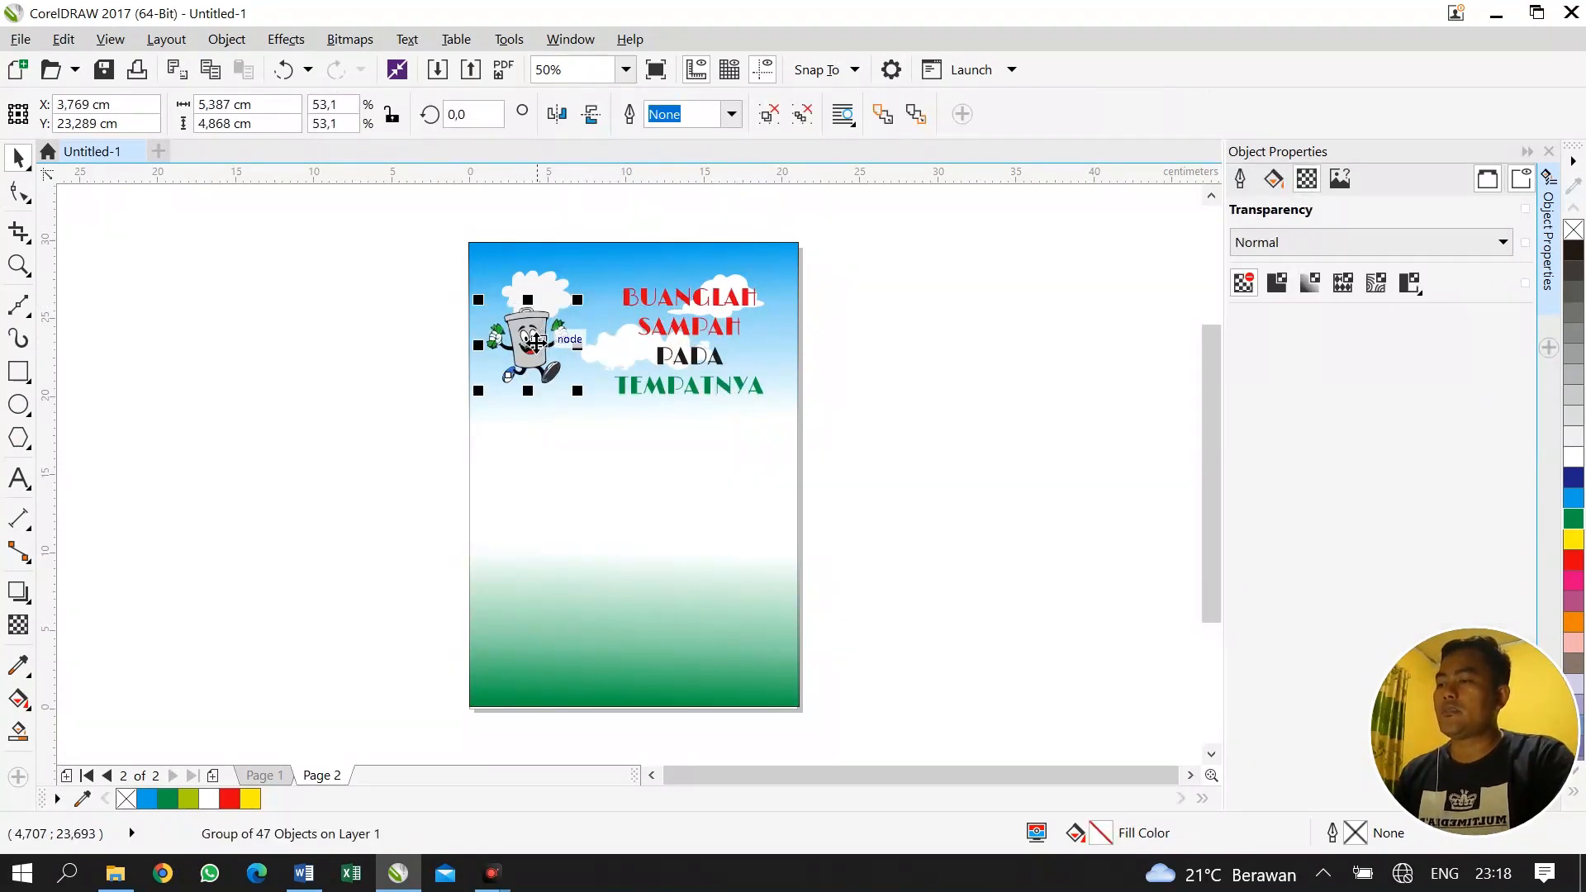
{"action": "left_click_drag", "start_coordinate": [554, 346], "coordinate": [576, 351]}
Scale the slogan down slightly so it has more room from the page's right edge
{"action": "left_click", "coordinate": [712, 314]}
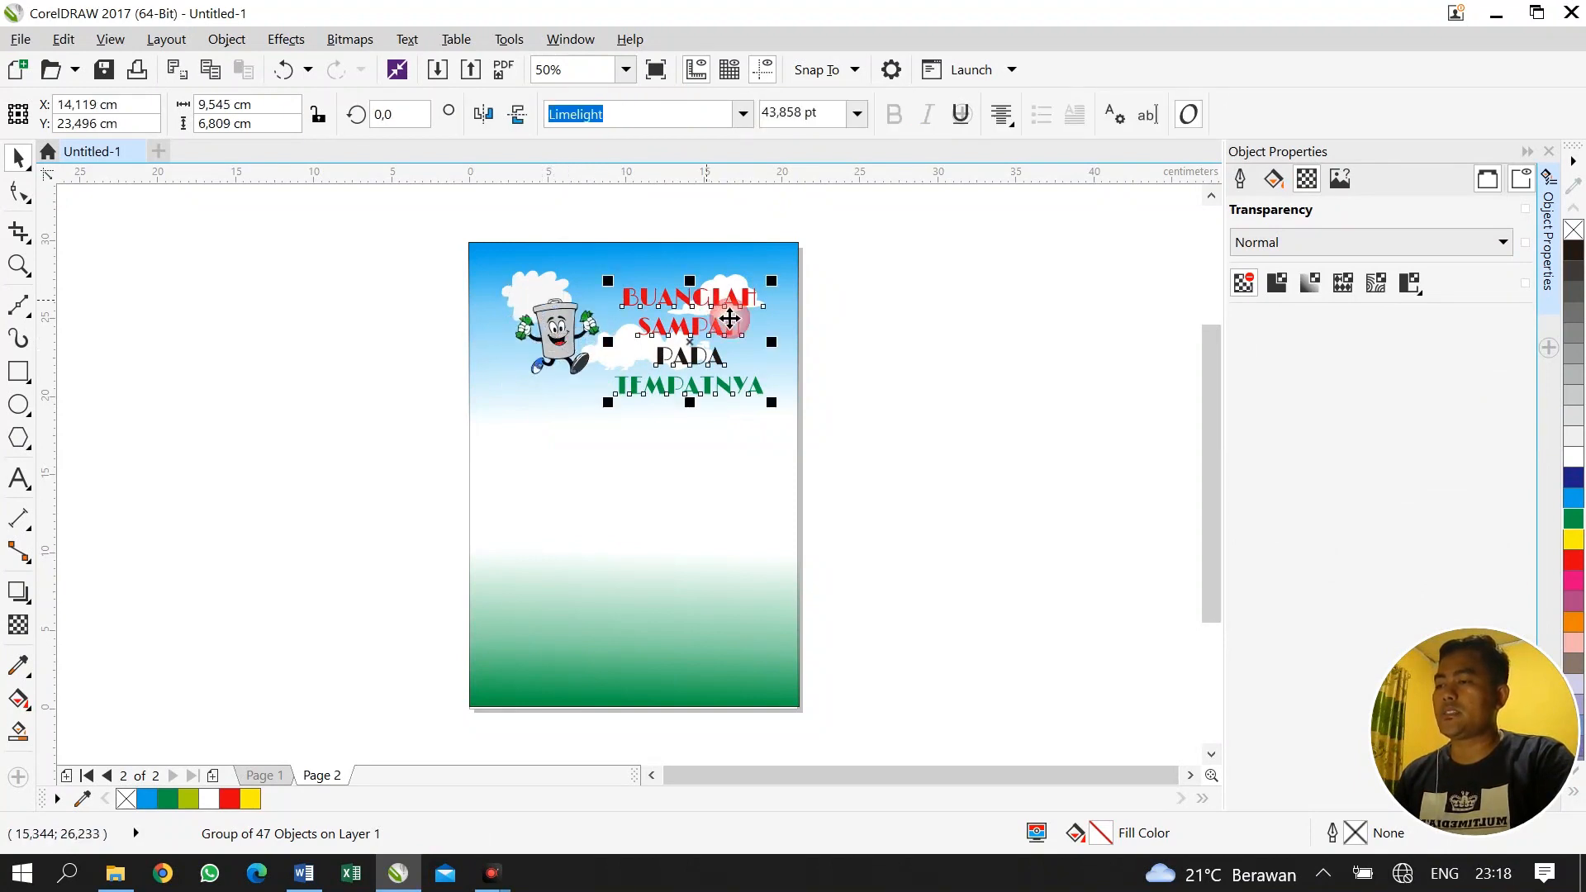
{"action": "left_click_drag", "start_coordinate": [771, 284], "coordinate": [761, 289]}
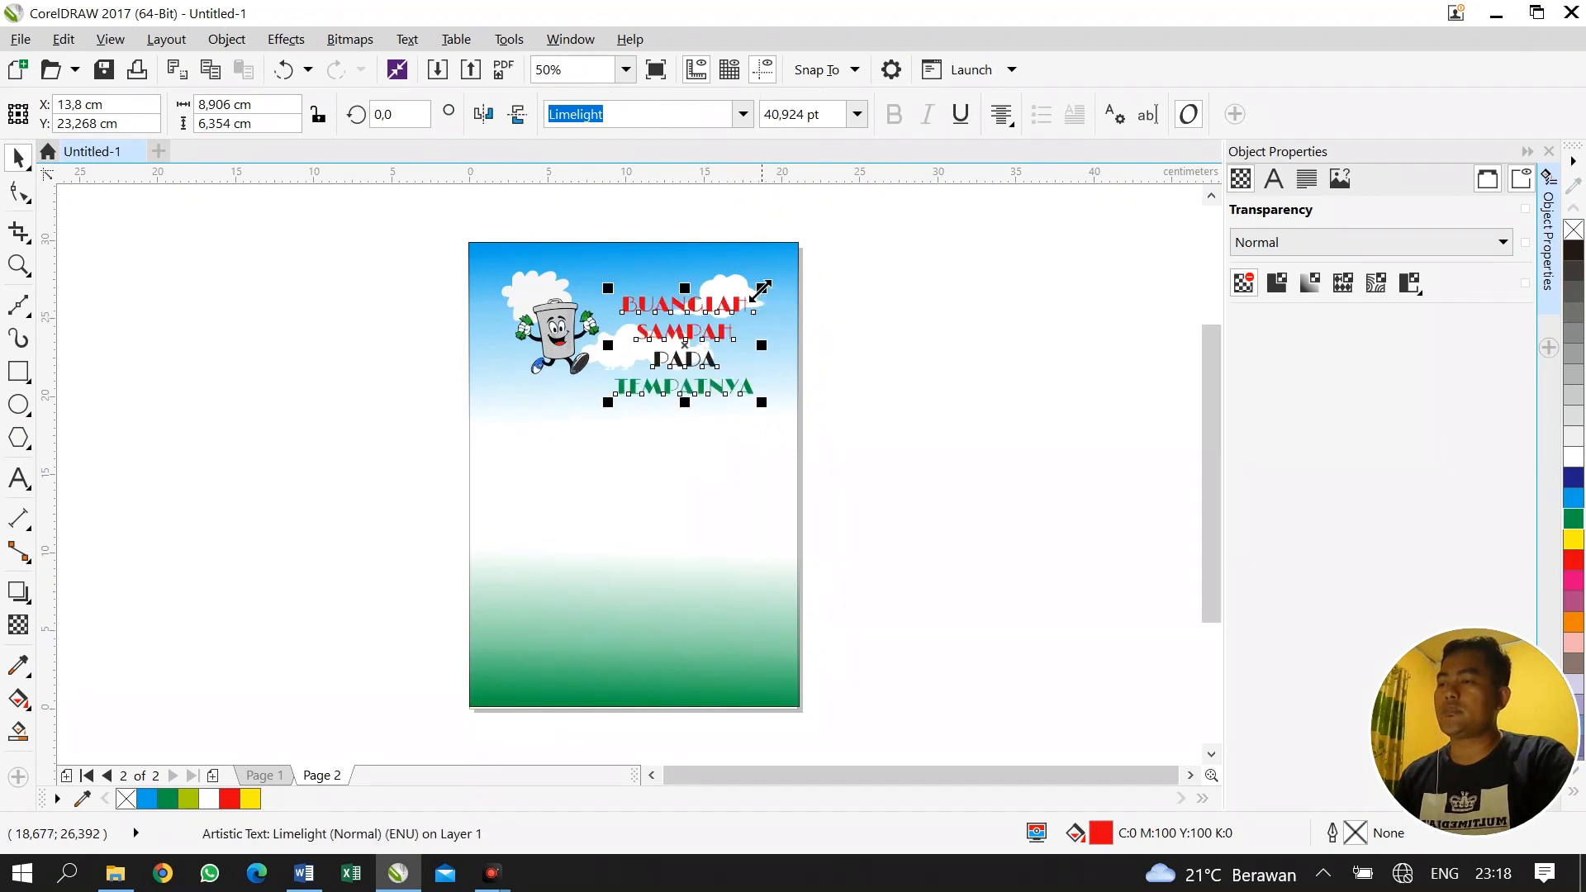
{"action": "left_click_drag", "start_coordinate": [761, 290], "coordinate": [765, 285]}
{"action": "left_click", "coordinate": [1024, 320]}
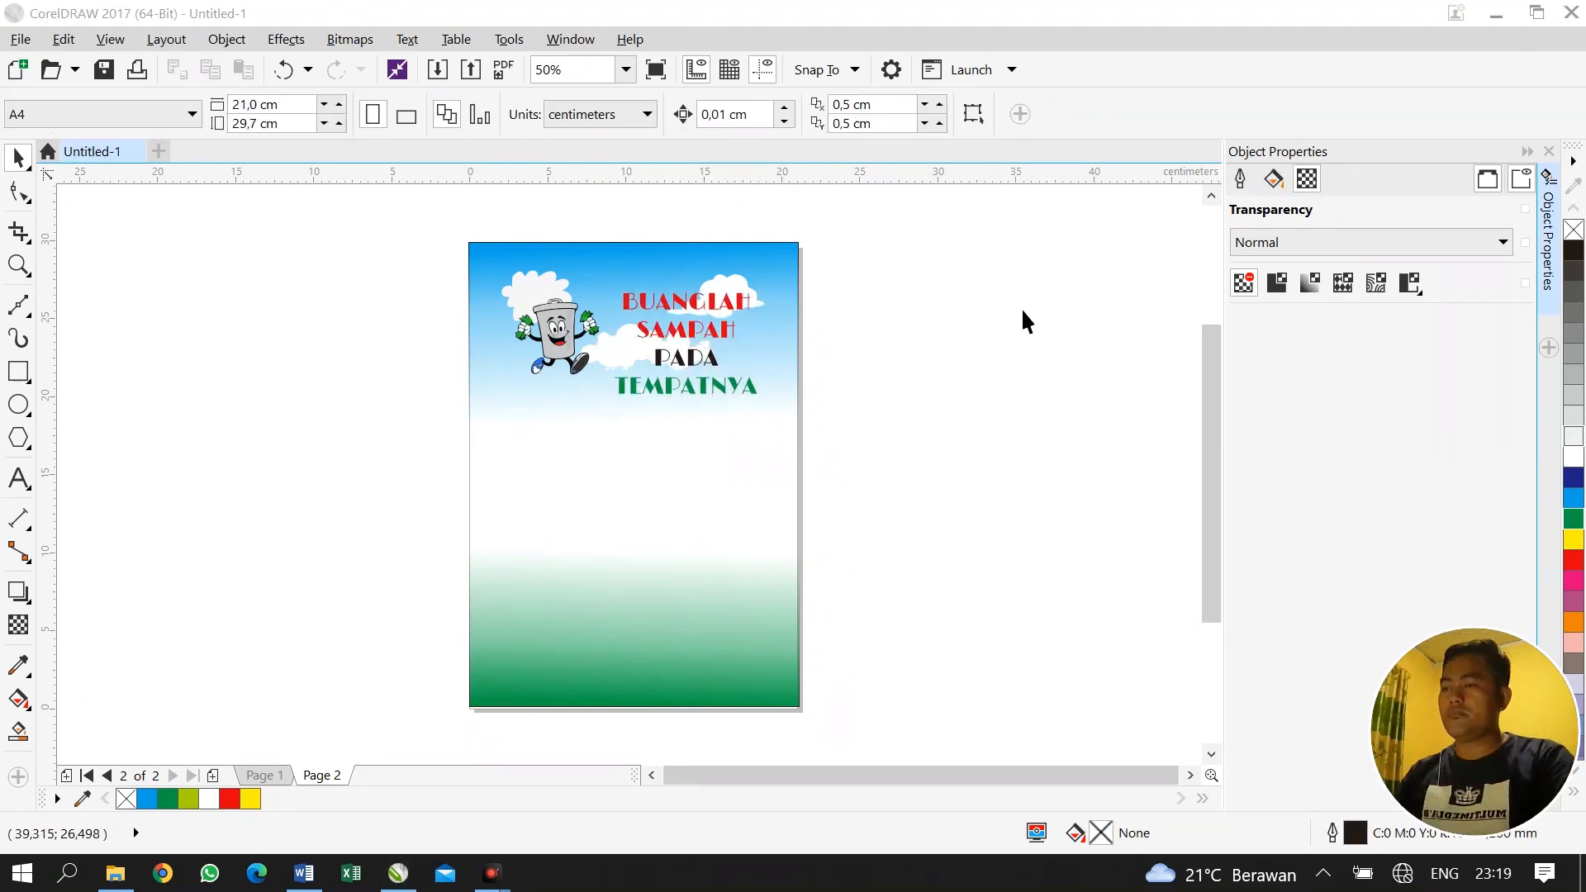
Shift the trash can slightly left on the page, then enlarge and reposition the slogan to fill the space beside it
{"action": "left_click", "coordinate": [537, 345]}
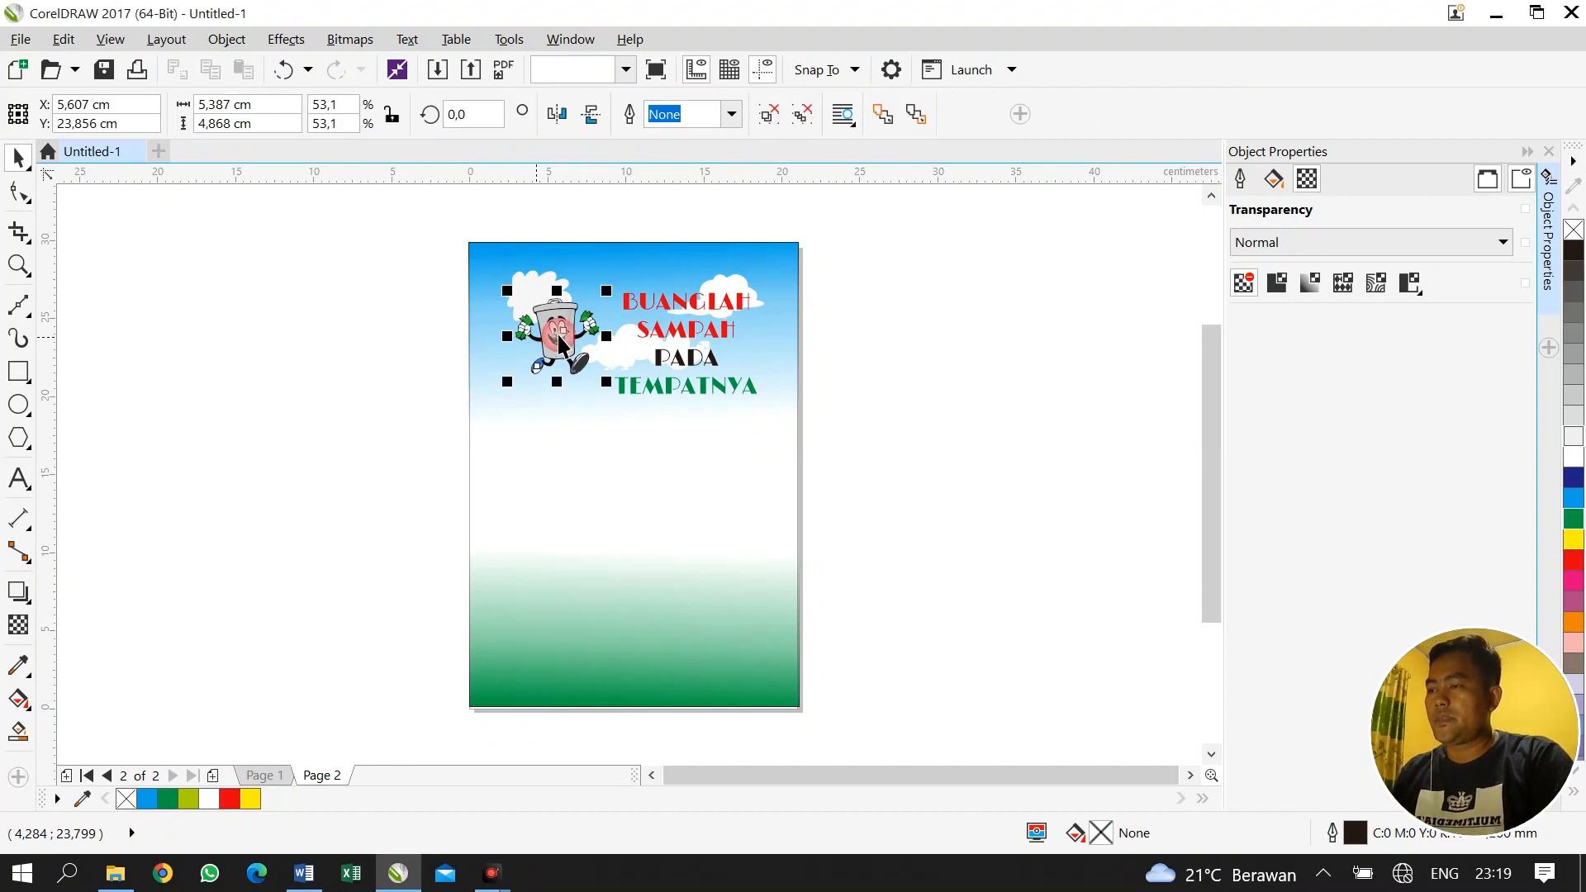
{"action": "left_click_drag", "start_coordinate": [550, 341], "coordinate": [539, 346]}
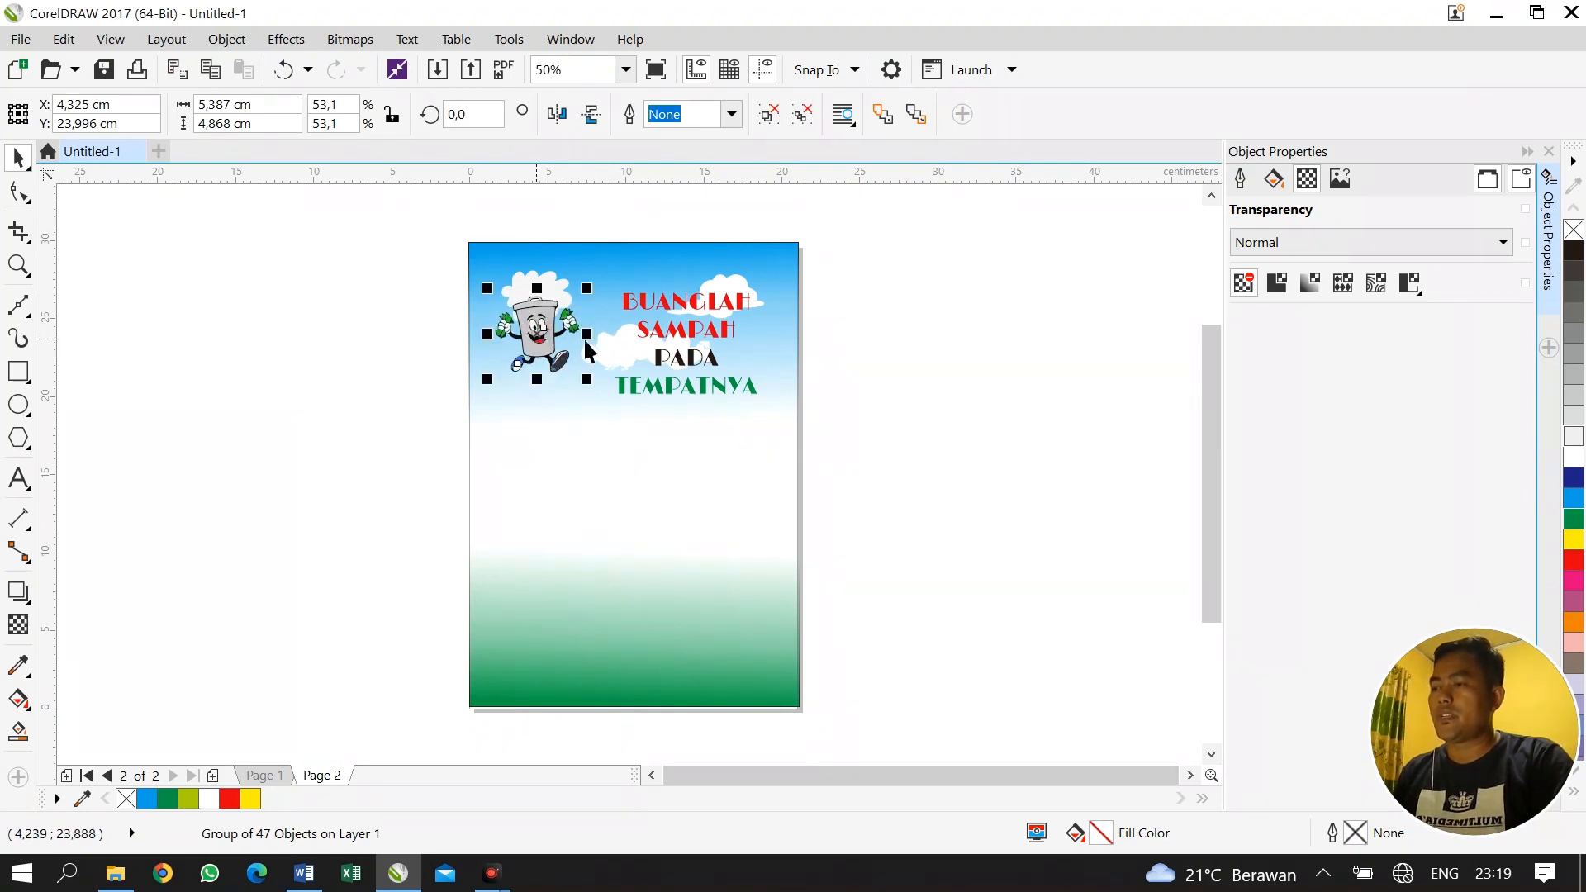
{"action": "left_click", "coordinate": [712, 328]}
{"action": "left_click_drag", "start_coordinate": [770, 342], "coordinate": [693, 346]}
{"action": "left_click", "coordinate": [372, 439]}
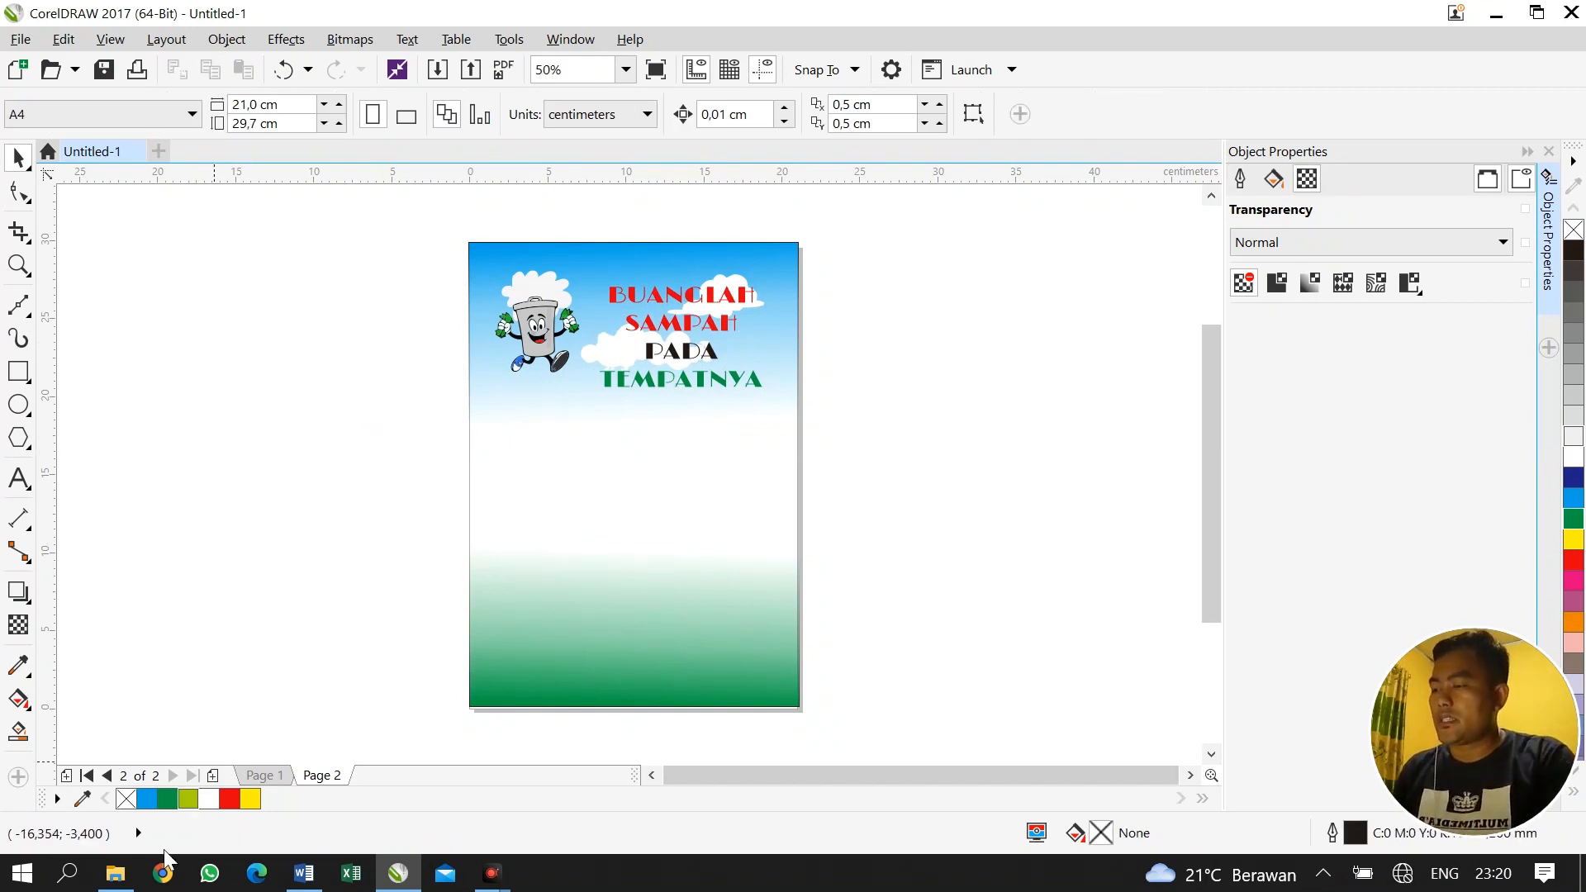
Place the buang sampah image from the material folder below the slogan on the page's right side, at about 9.8 × 10 cm
{"action": "left_click", "coordinate": [115, 873]}
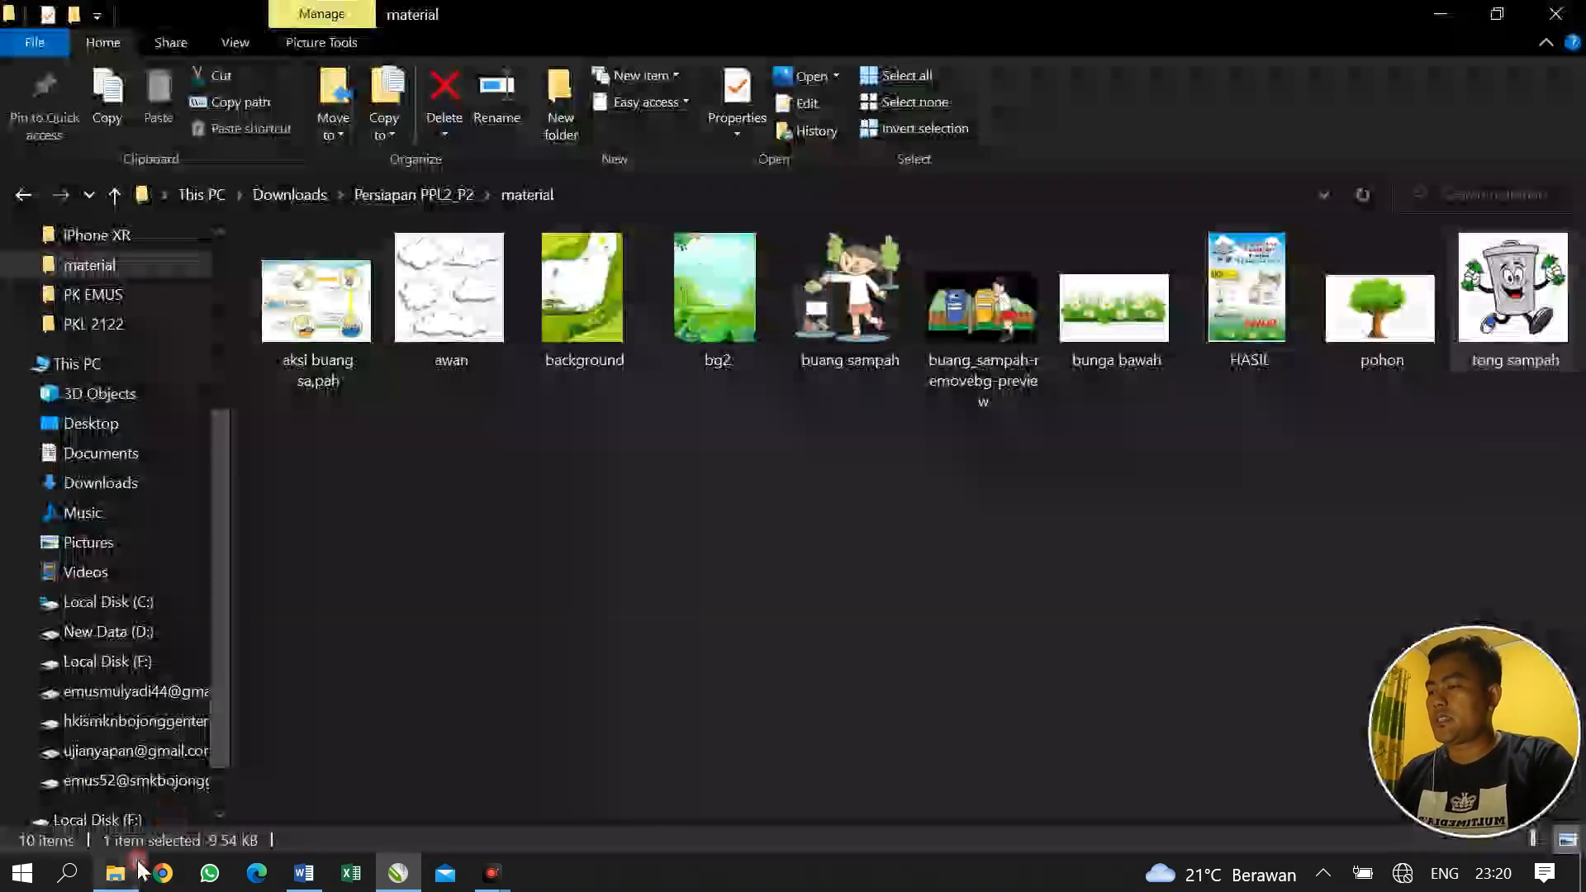
{"action": "left_click", "coordinate": [866, 300]}
{"action": "left_click_drag", "start_coordinate": [860, 300], "coordinate": [689, 494]}
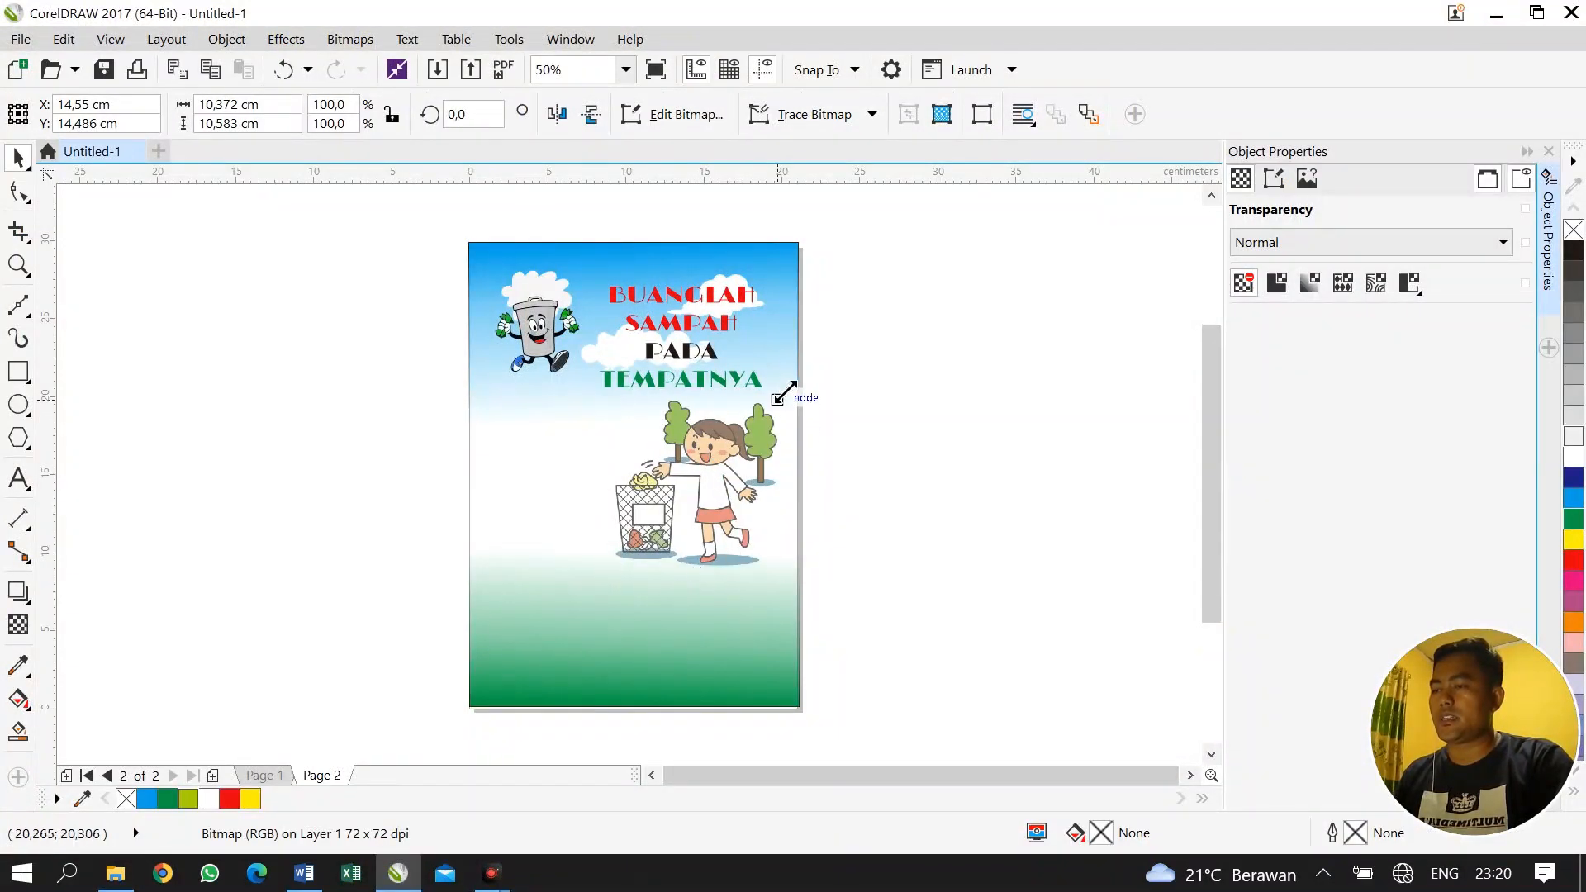
{"action": "left_click_drag", "start_coordinate": [777, 399], "coordinate": [782, 411]}
{"action": "left_click_drag", "start_coordinate": [715, 486], "coordinate": [726, 478]}
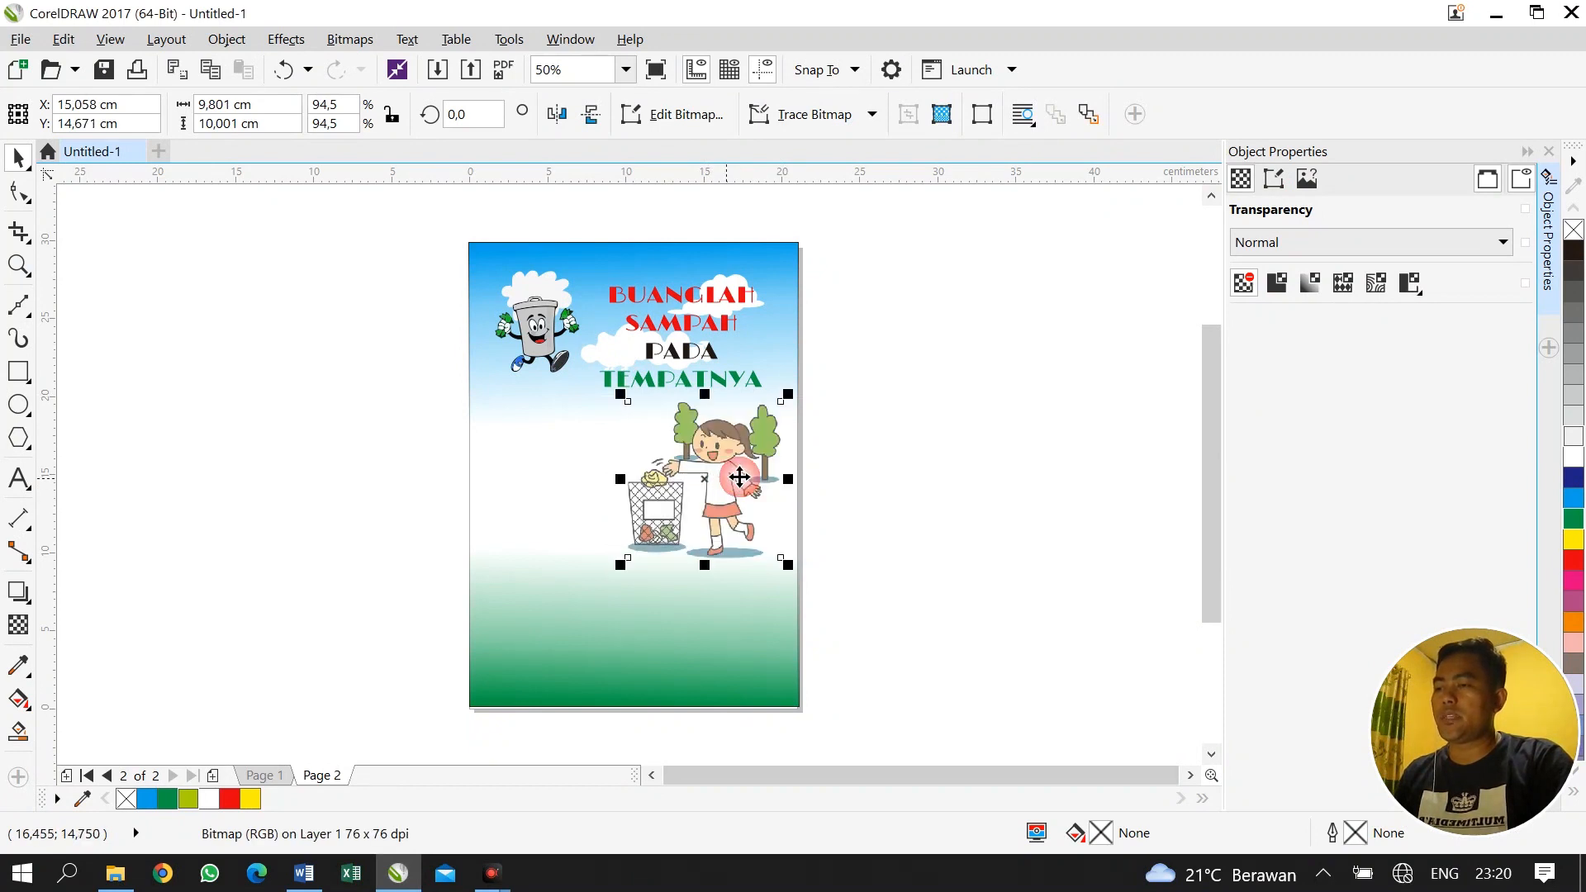
{"action": "left_click", "coordinate": [869, 458]}
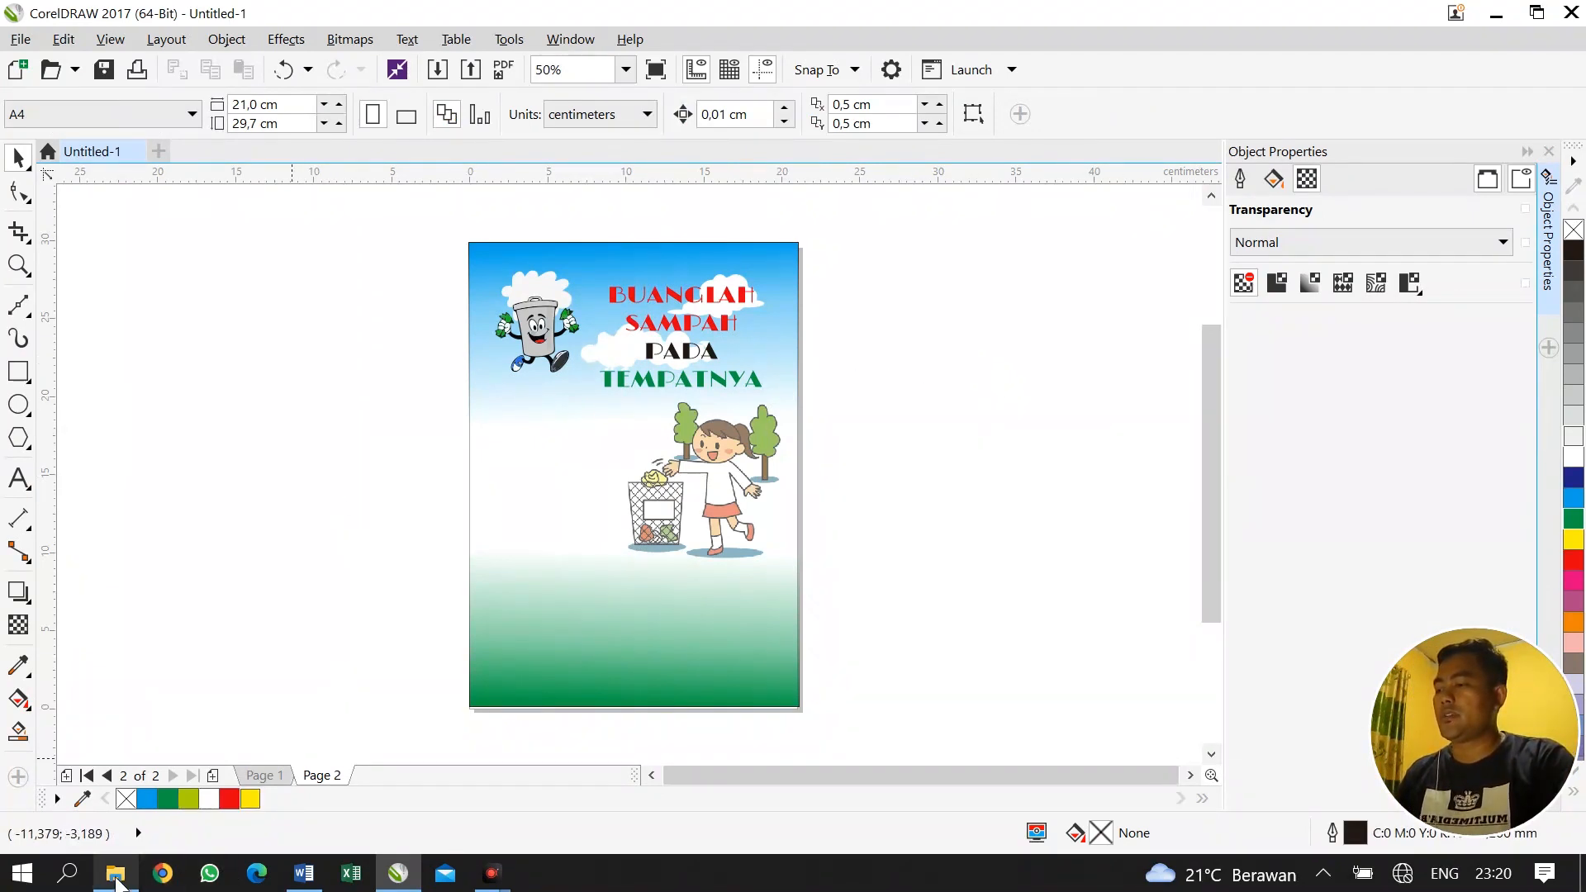
Import the bunga bawah image from the material folder and place it over the page's left side
{"action": "left_click", "coordinate": [115, 873]}
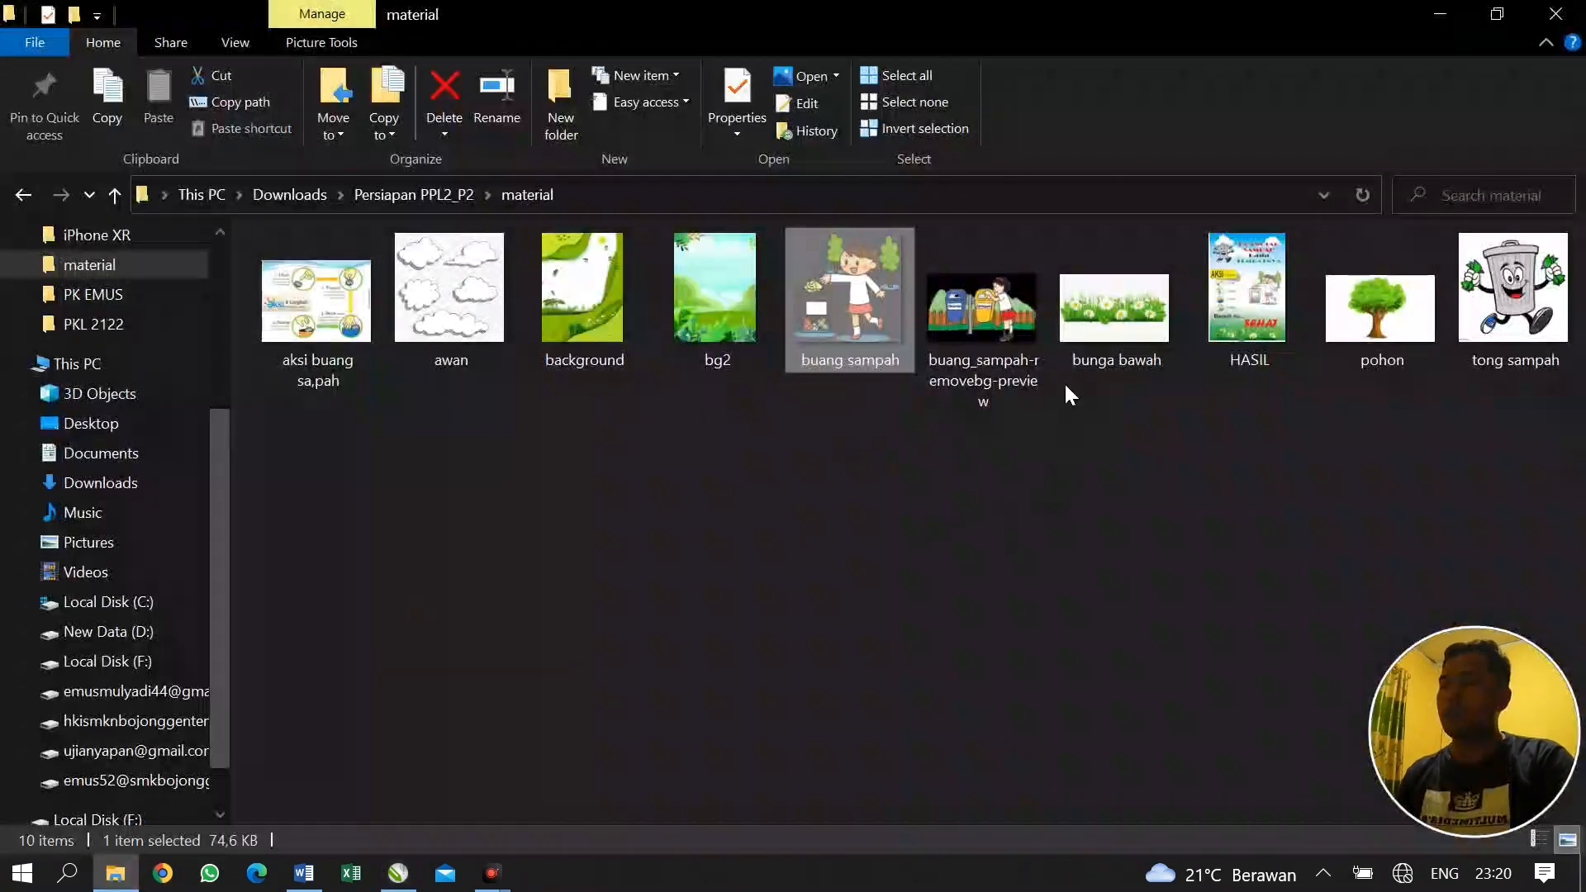
{"action": "left_click", "coordinate": [1125, 322]}
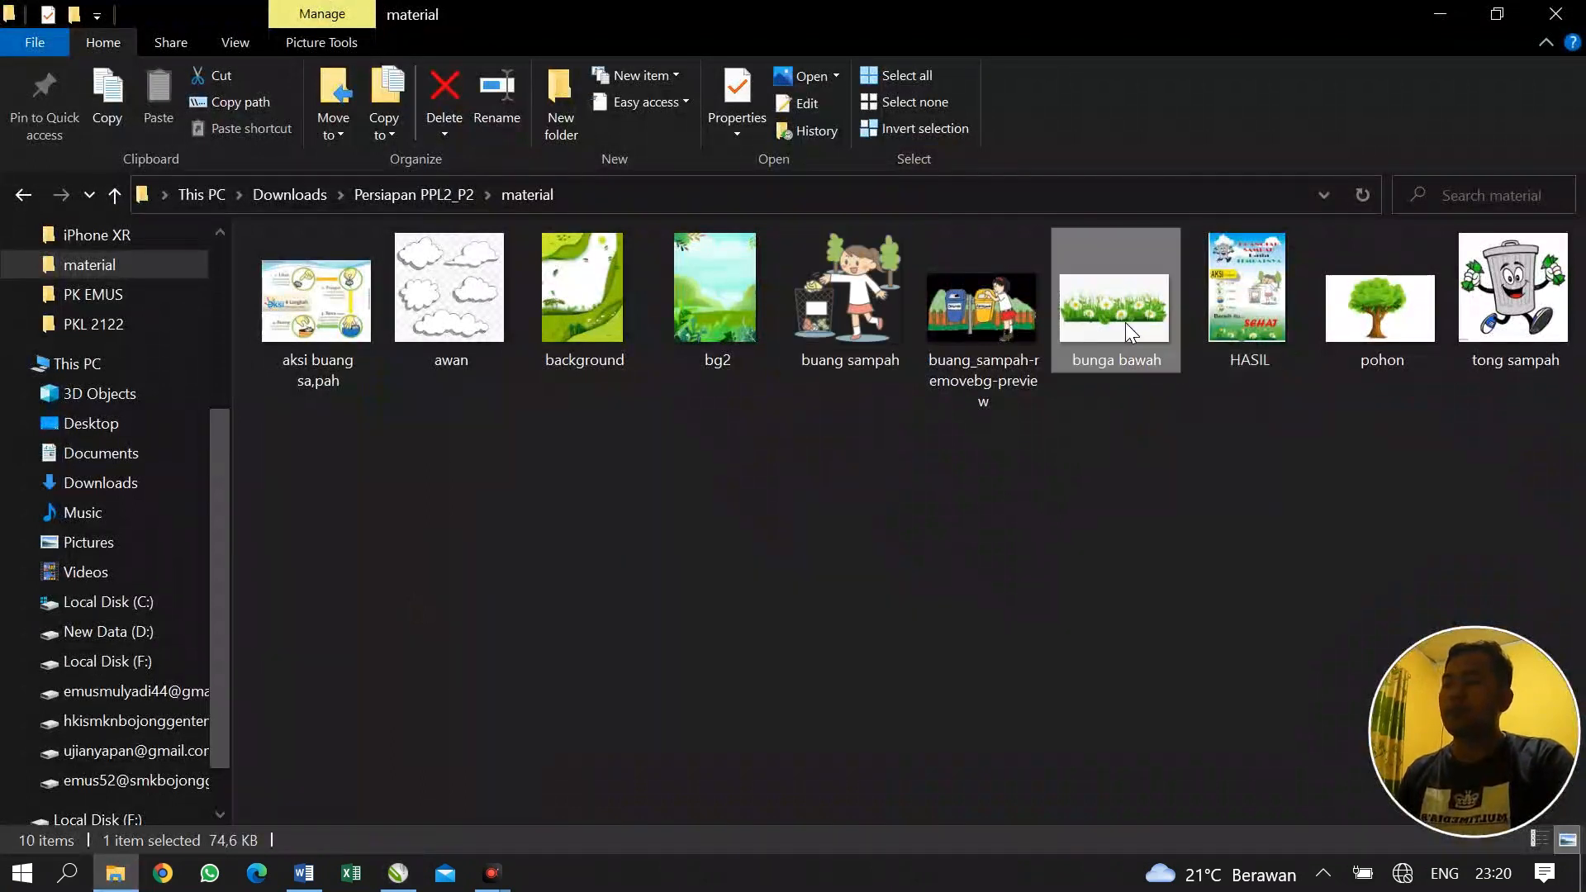
{"action": "left_click_drag", "start_coordinate": [1132, 320], "coordinate": [567, 652]}
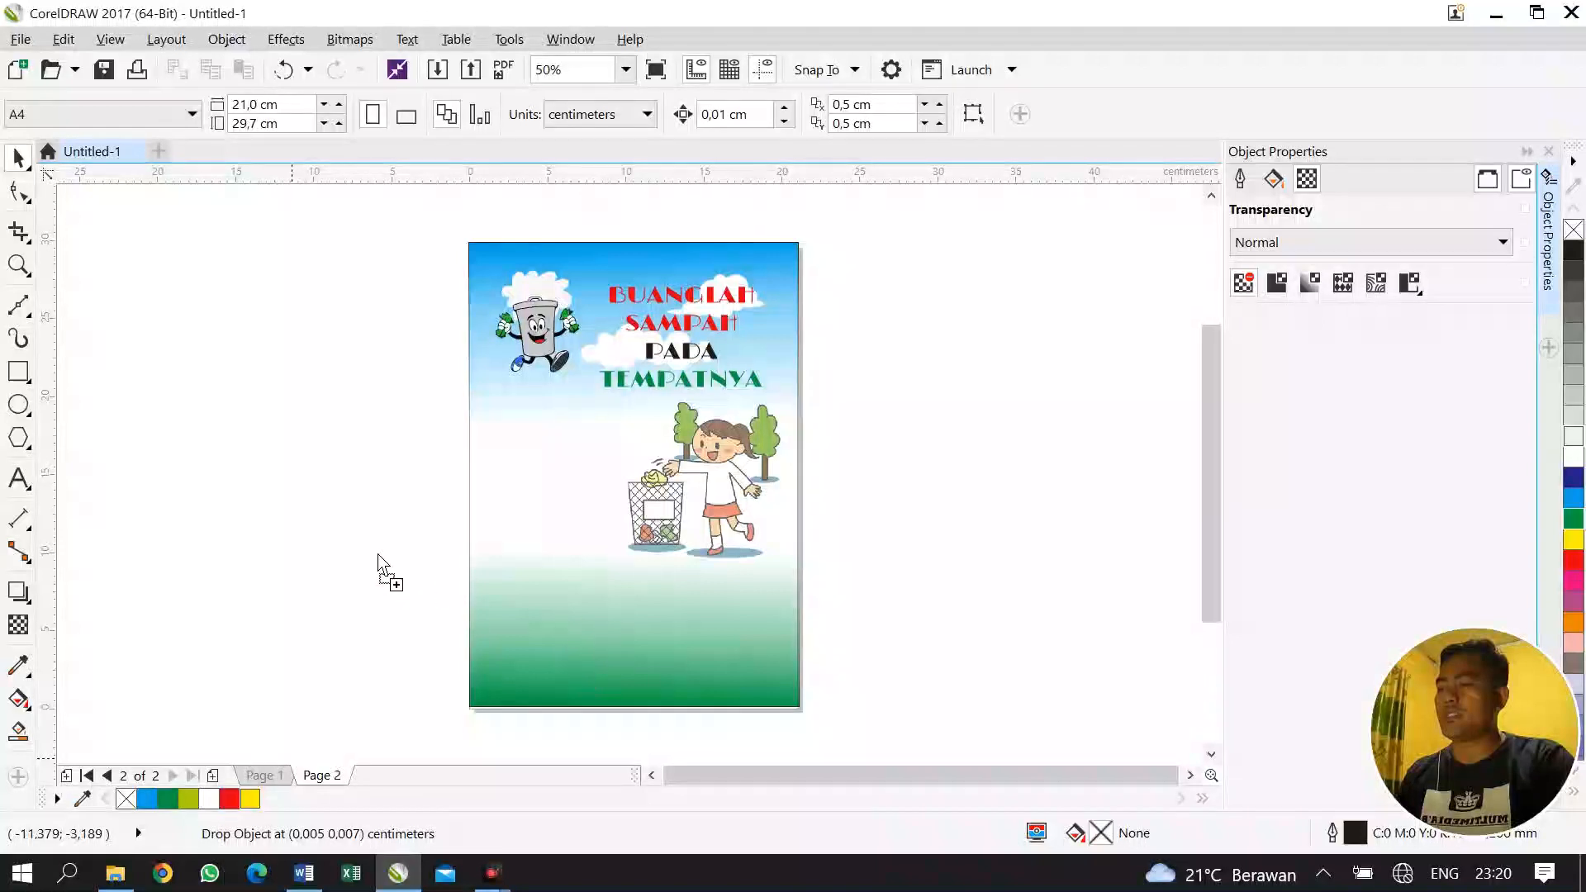
{"action": "left_click_drag", "start_coordinate": [403, 488], "coordinate": [400, 480]}
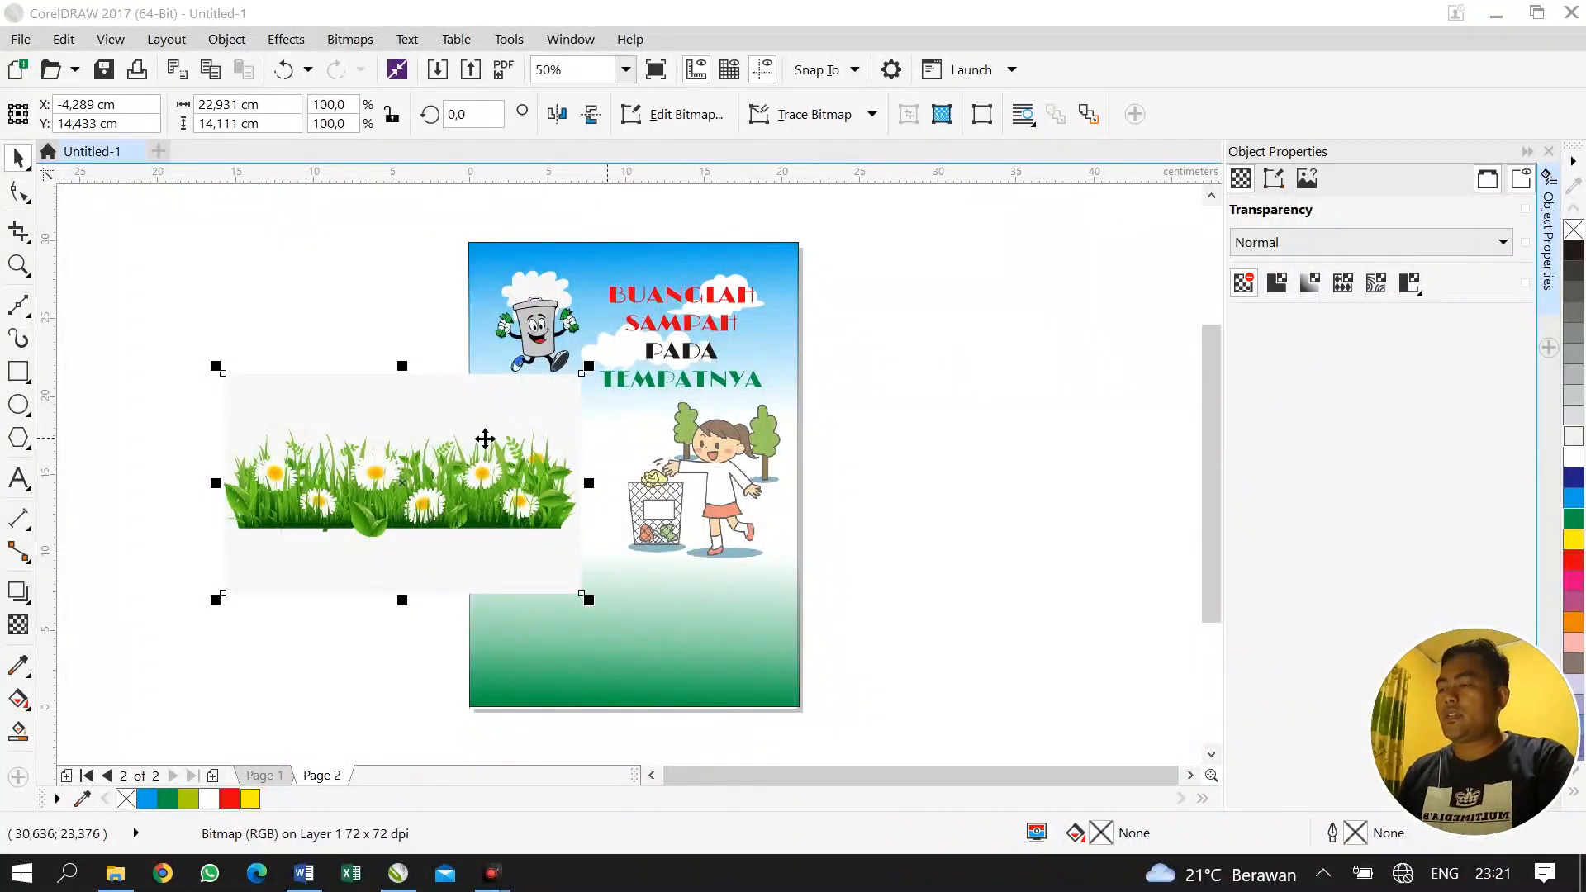
{"action": "left_click_drag", "start_coordinate": [360, 460], "coordinate": [369, 462]}
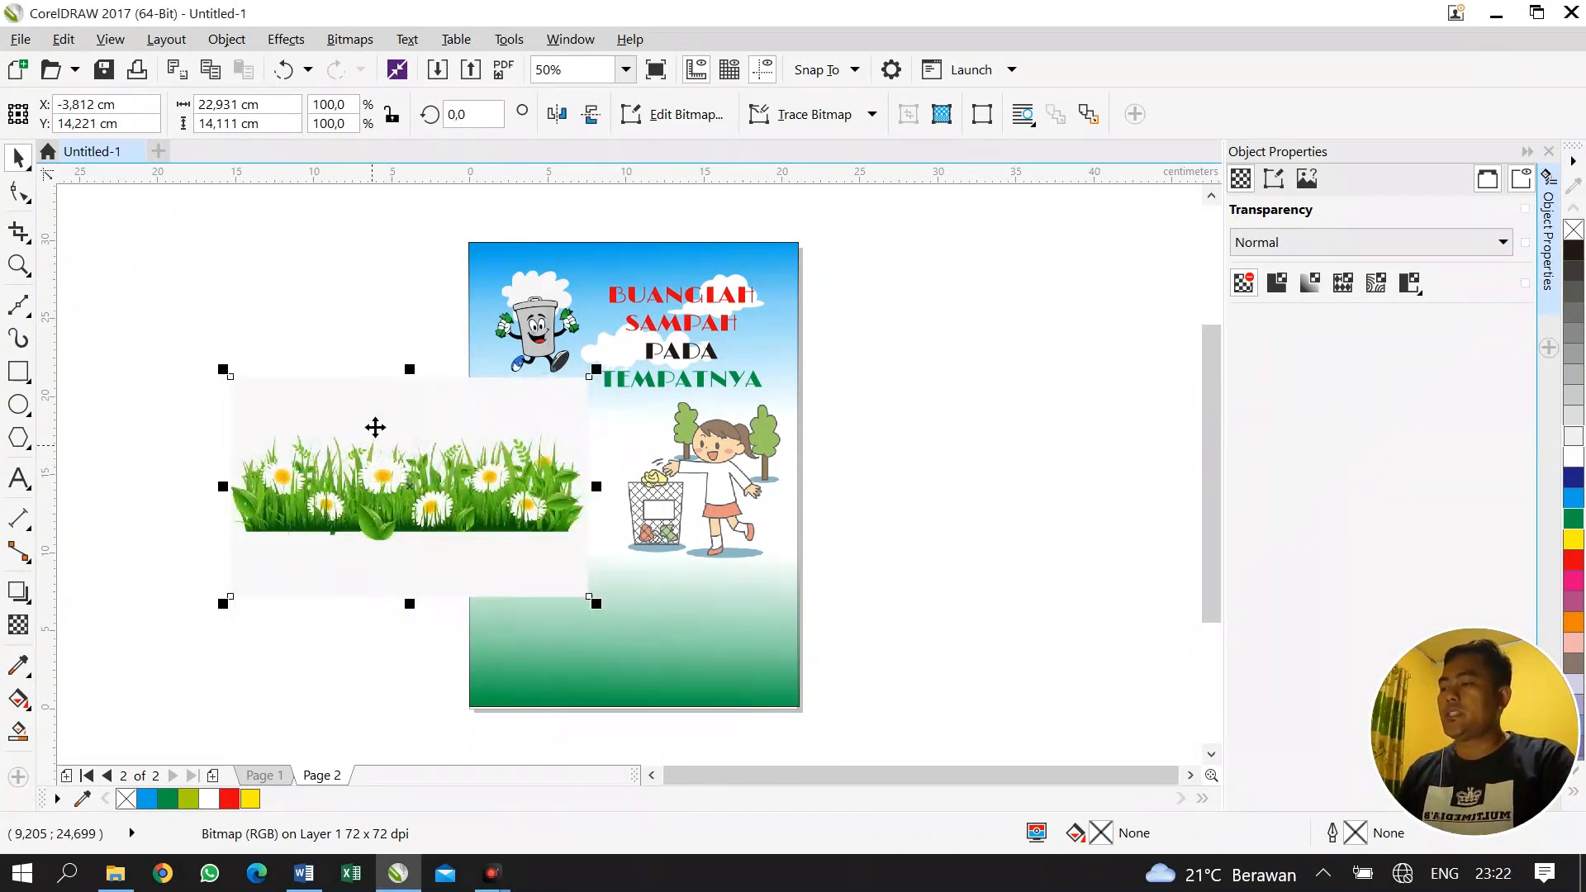
{"action": "left_click_drag", "start_coordinate": [364, 421], "coordinate": [375, 421]}
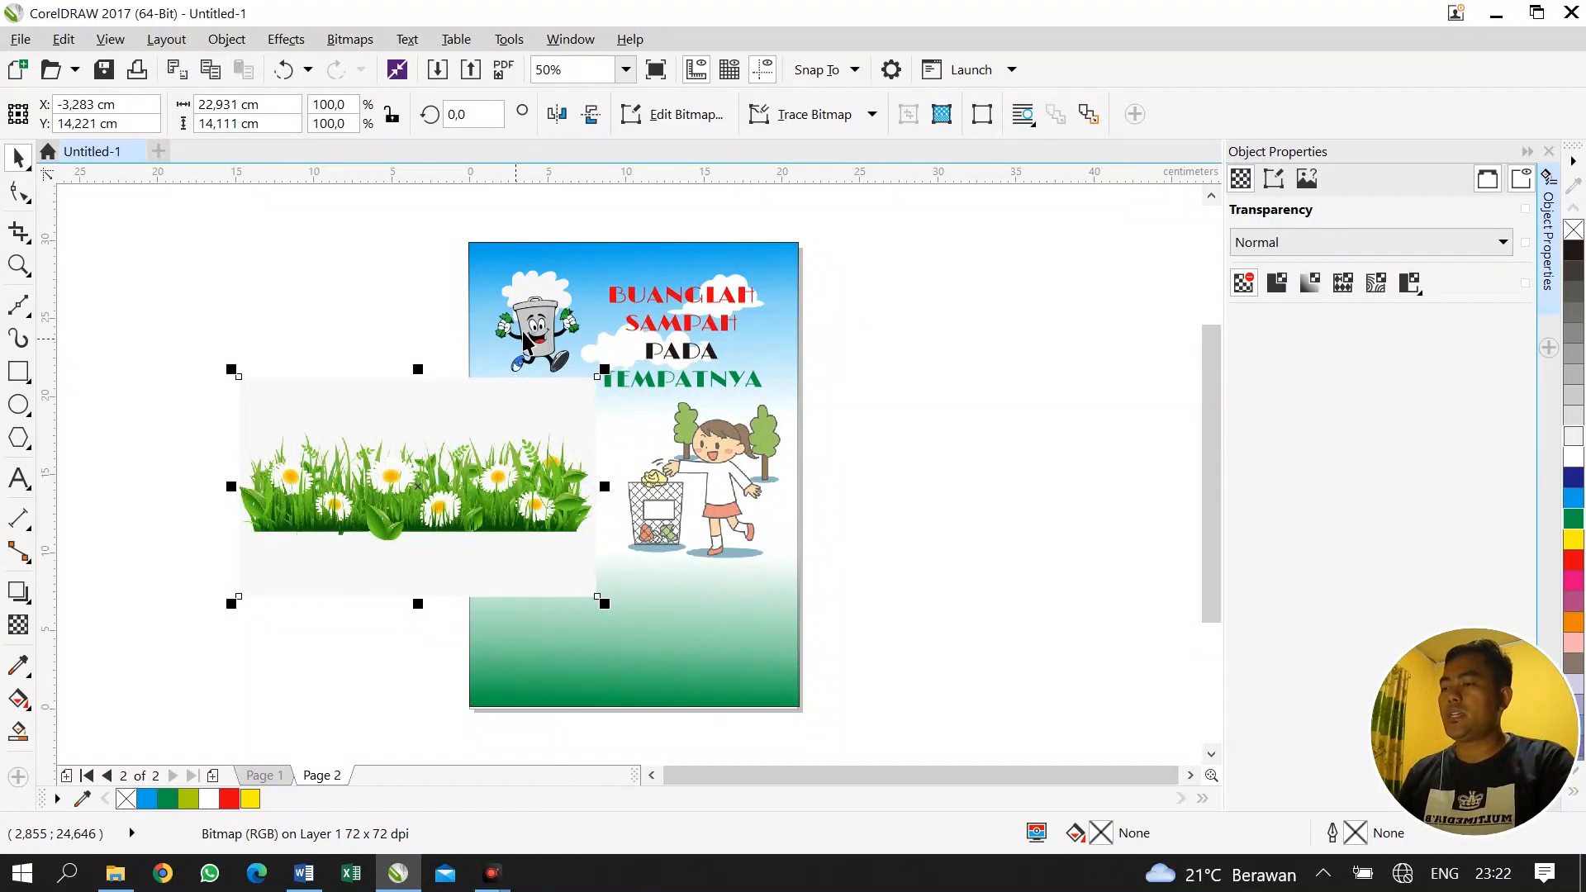
Trace the flower bitmap with Outline Trace as a Detailed logo with the background removed
{"action": "left_click", "coordinate": [869, 115]}
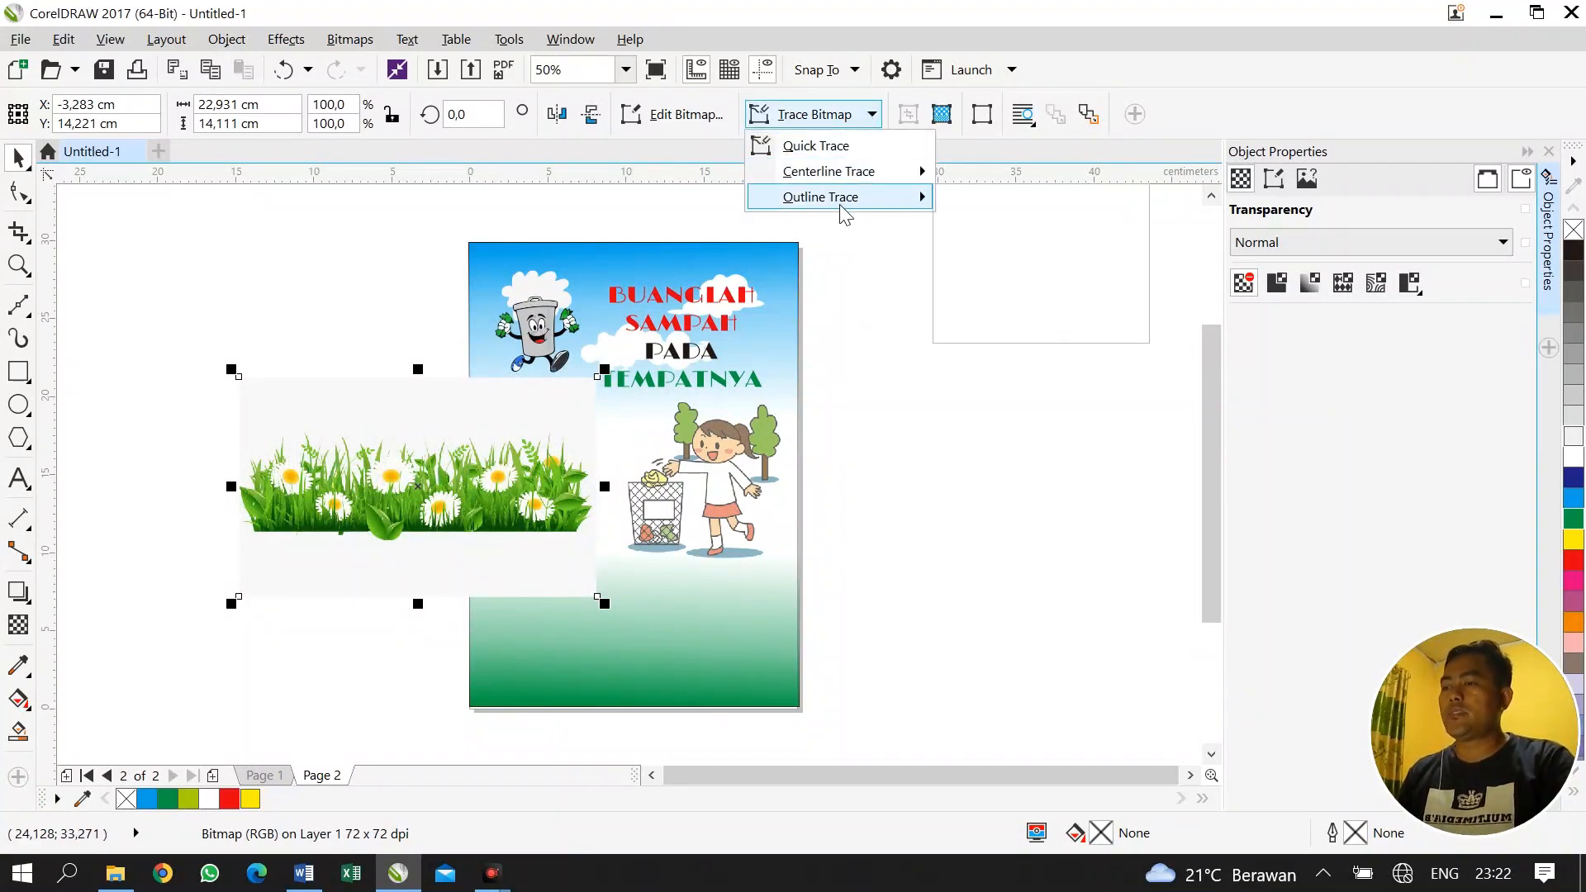
{"action": "mouse_move", "coordinate": [842, 205]}
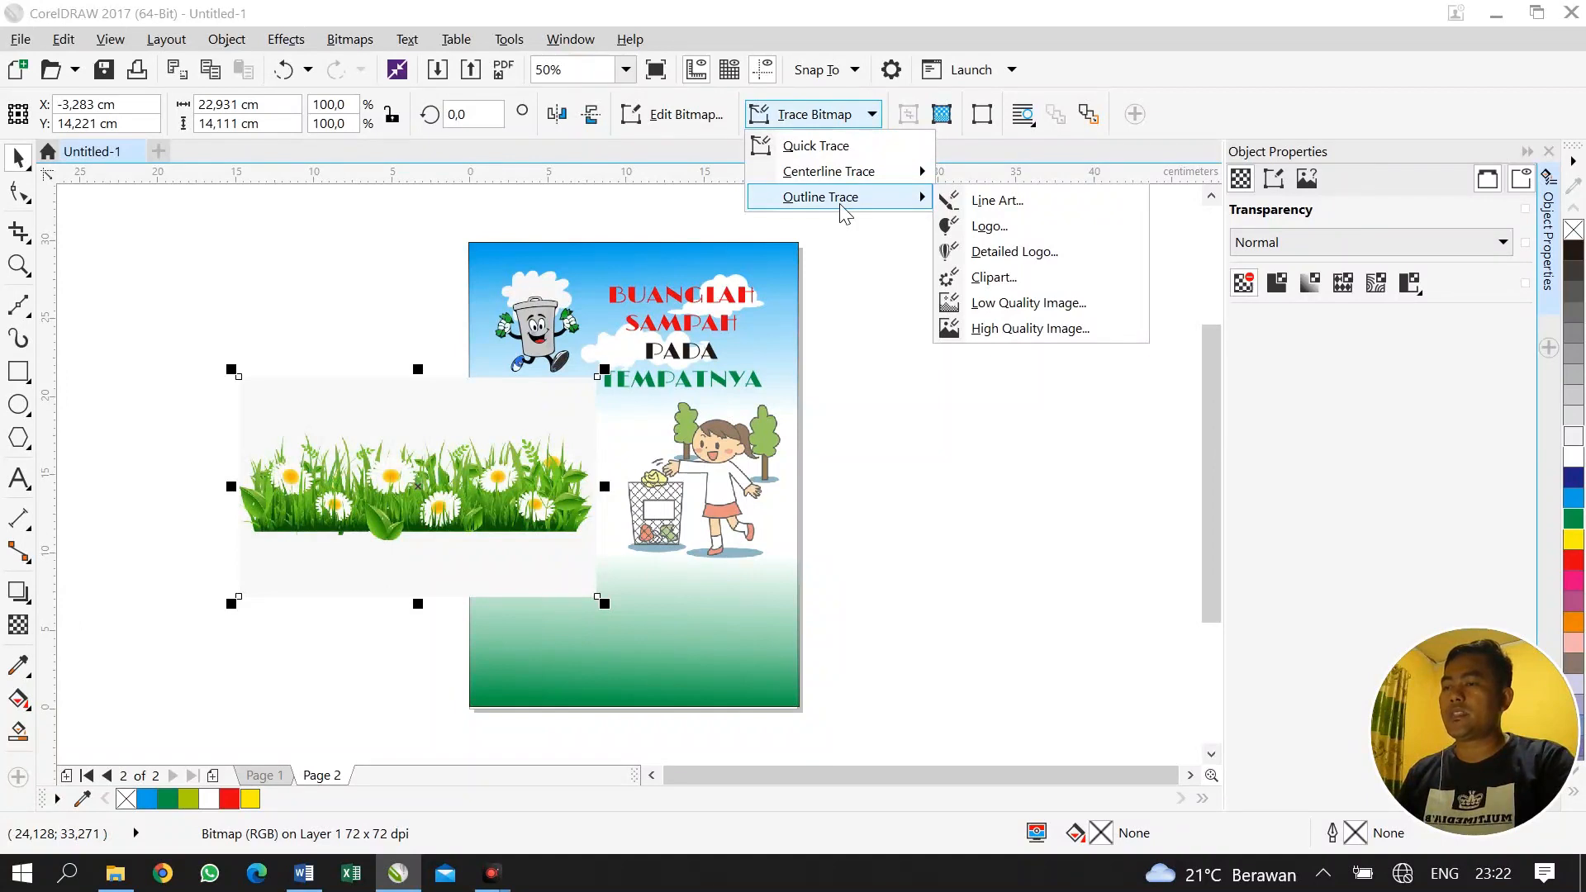
{"action": "left_click", "coordinate": [1035, 255]}
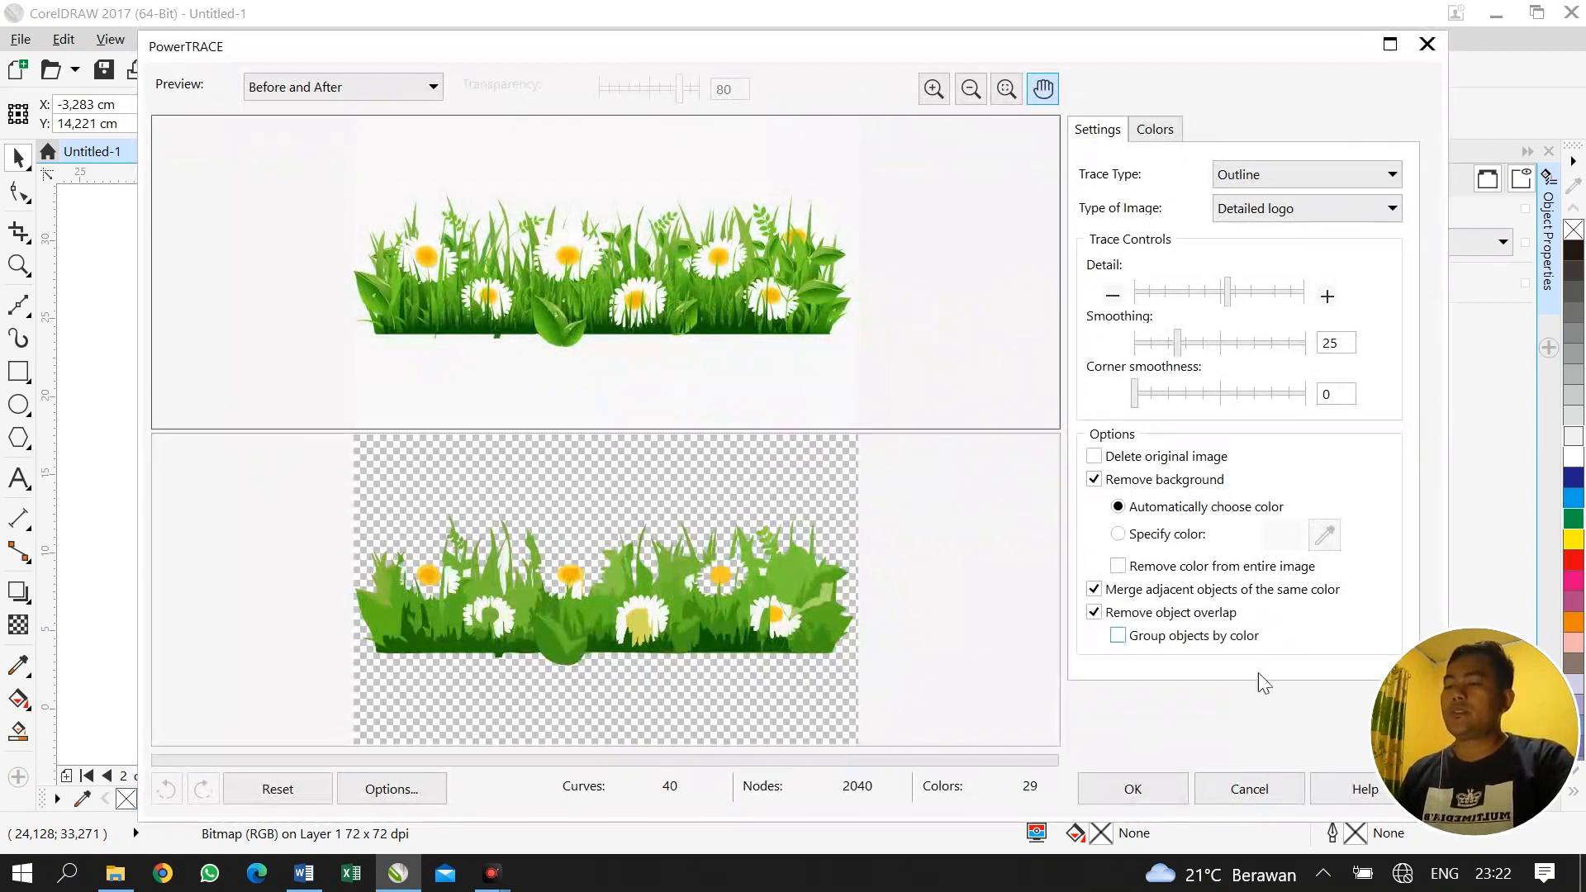
{"action": "left_click", "coordinate": [1133, 789]}
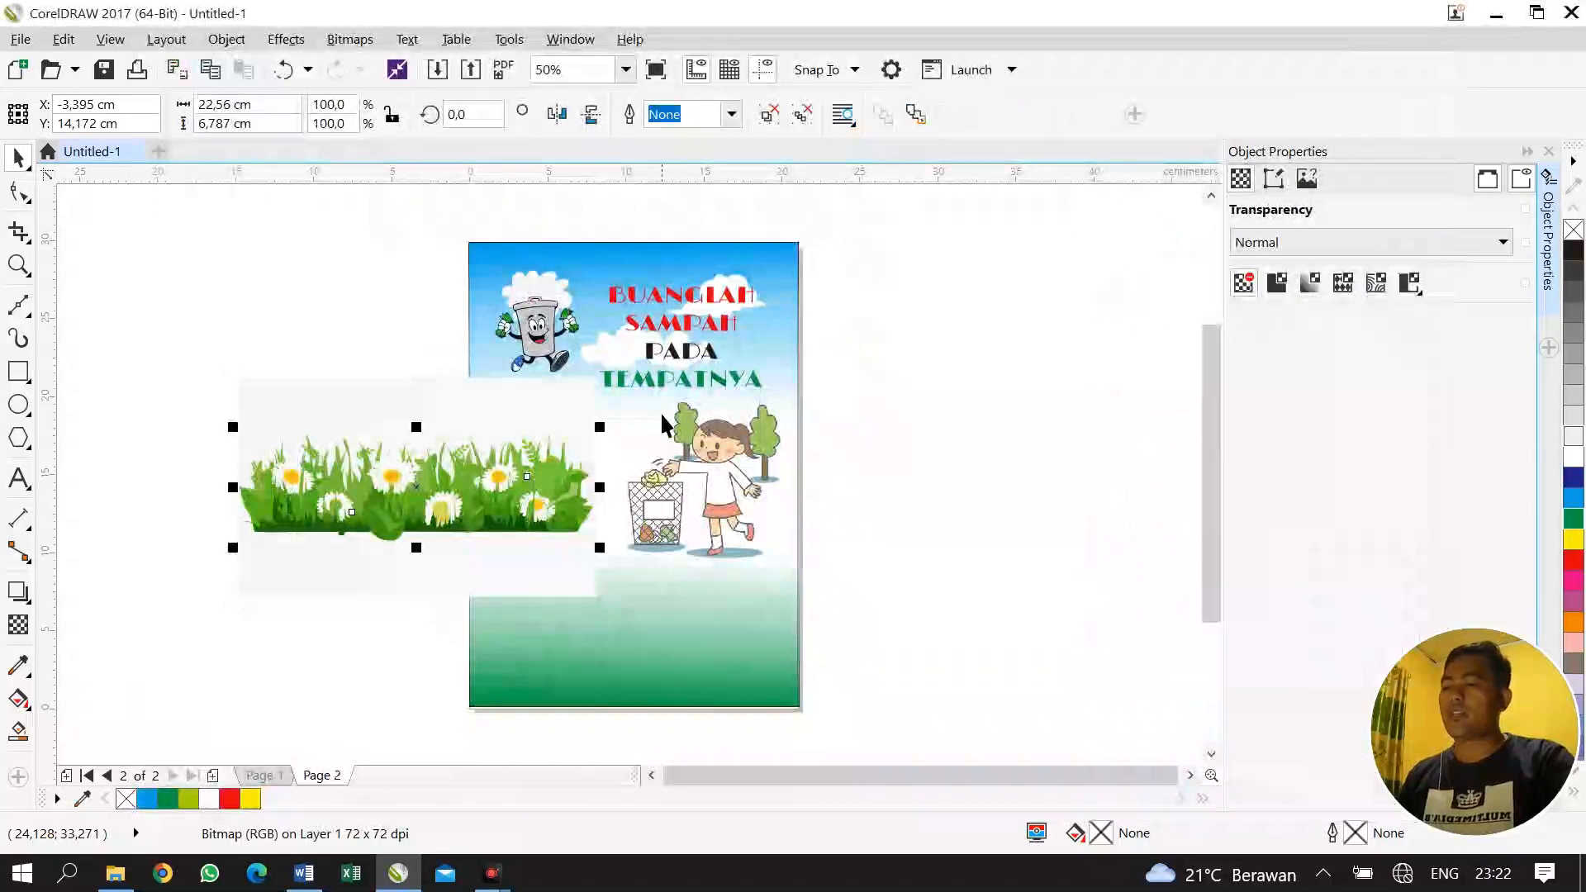
Ungroup the traced flowers, then move the original flower bitmap off the page and delete it
{"action": "left_click", "coordinate": [769, 118]}
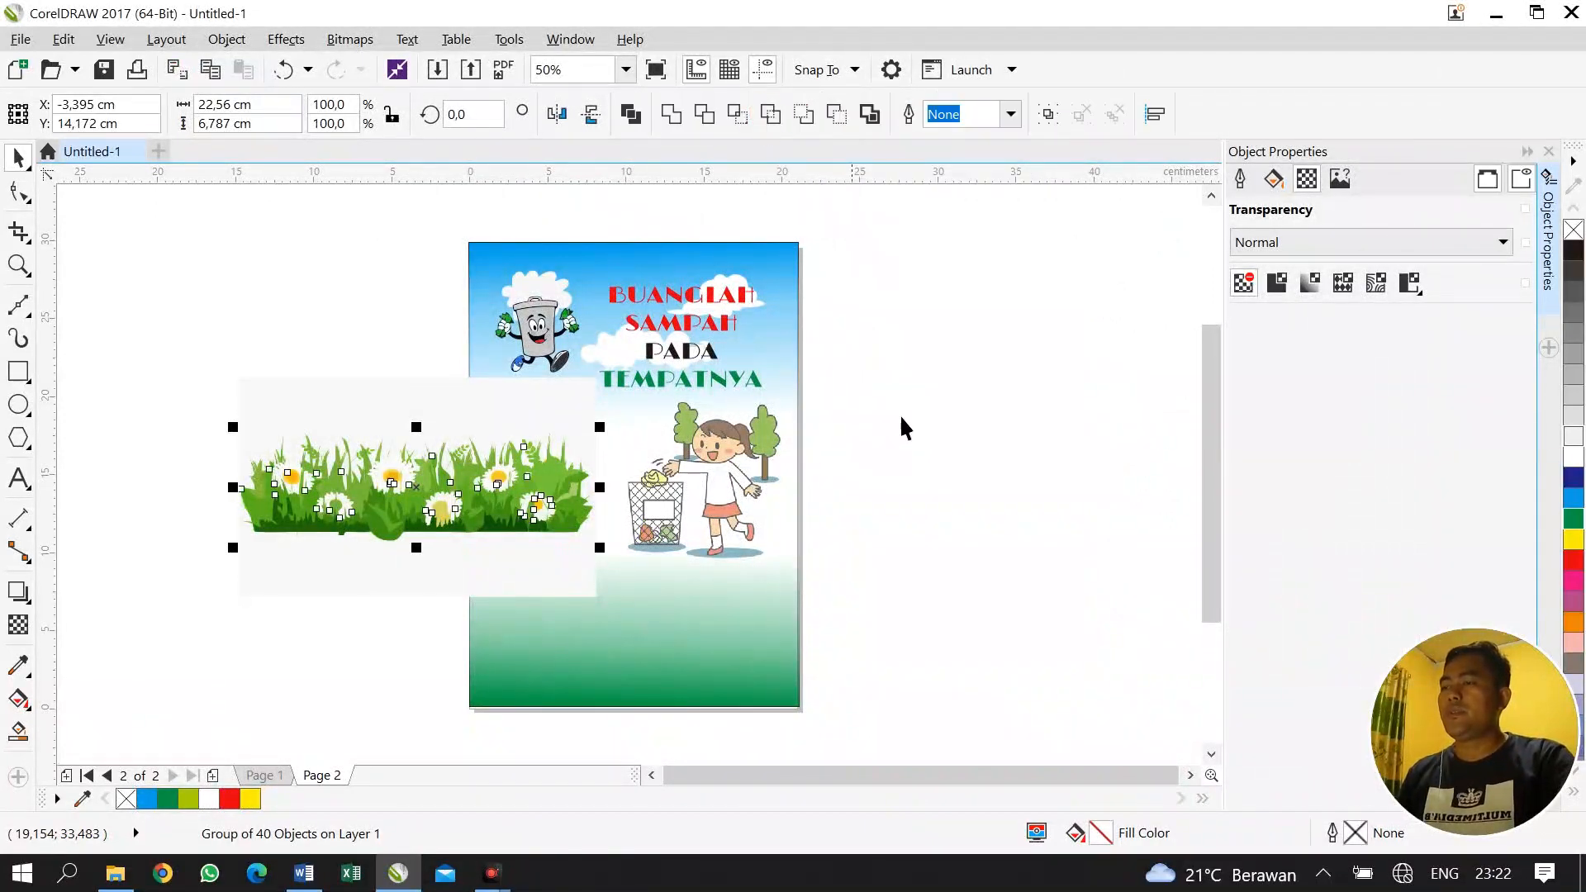
{"action": "left_click", "coordinate": [942, 395]}
{"action": "left_click", "coordinate": [488, 477]}
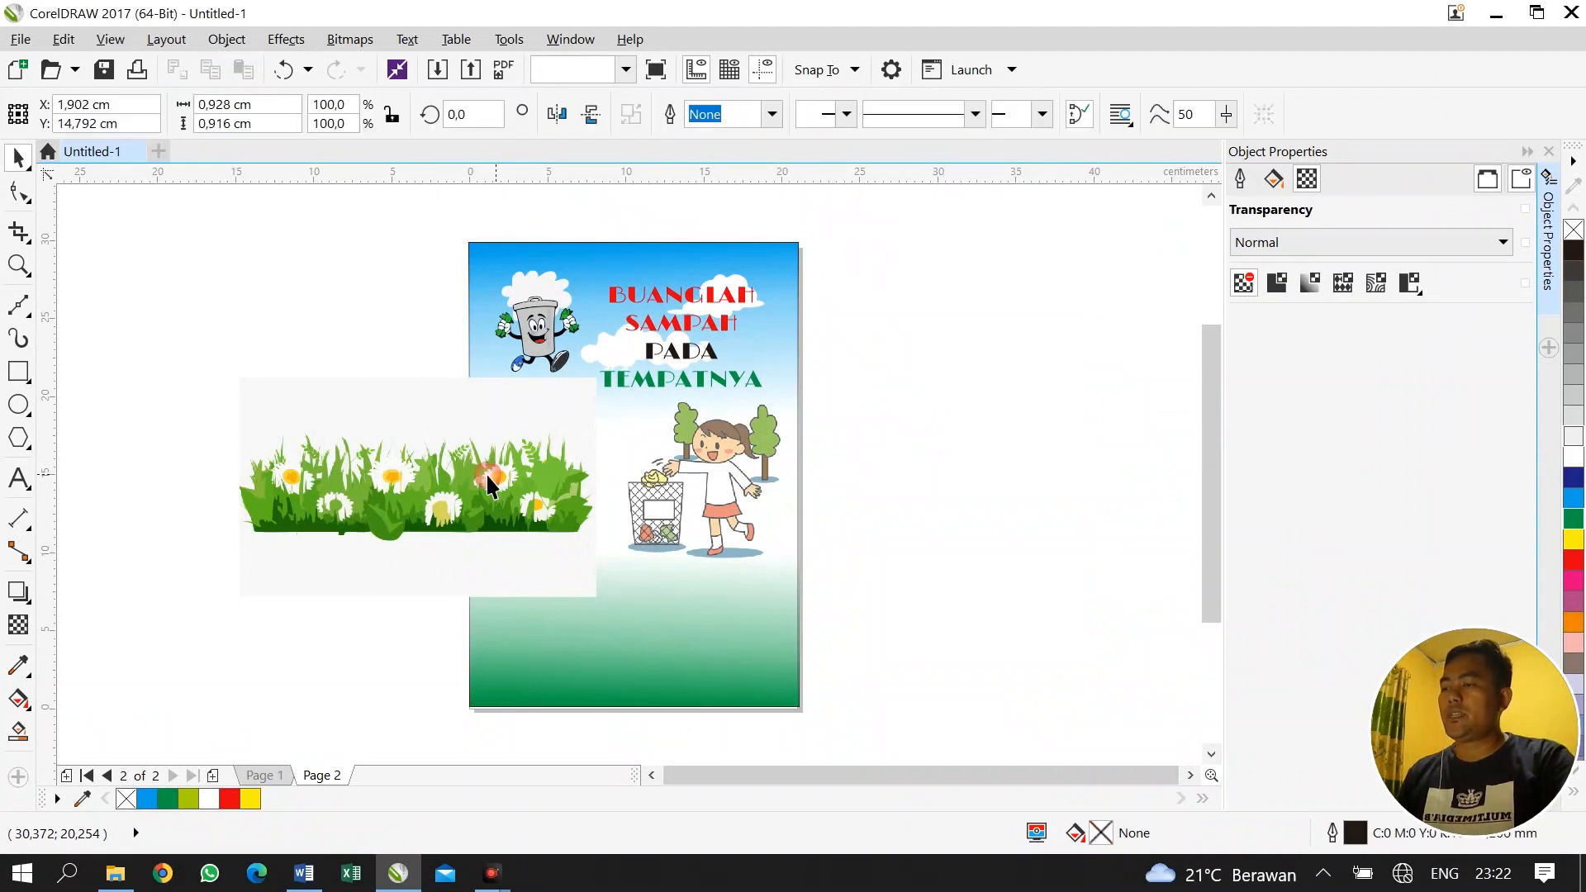
{"action": "left_click", "coordinate": [479, 398]}
{"action": "left_click_drag", "start_coordinate": [508, 374], "coordinate": [307, 266]}
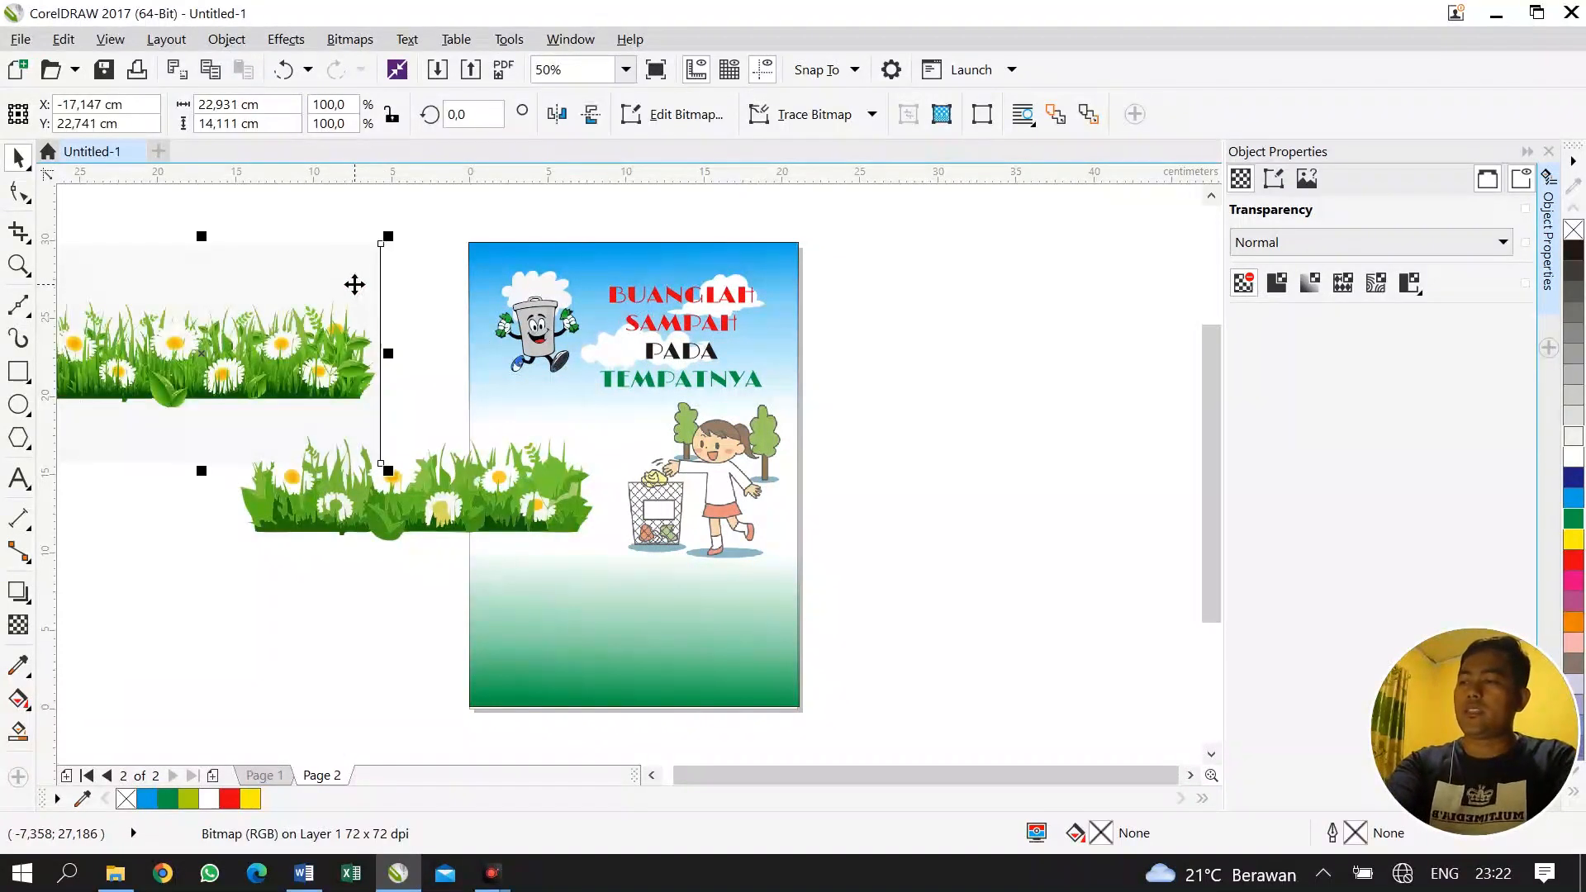
{"action": "key", "text": "Delete"}
Regroup the traced flowers and fit them along the page's bottom edge at about 21.3 × 6.4 cm
{"action": "left_click_drag", "start_coordinate": [387, 453], "coordinate": [606, 577]}
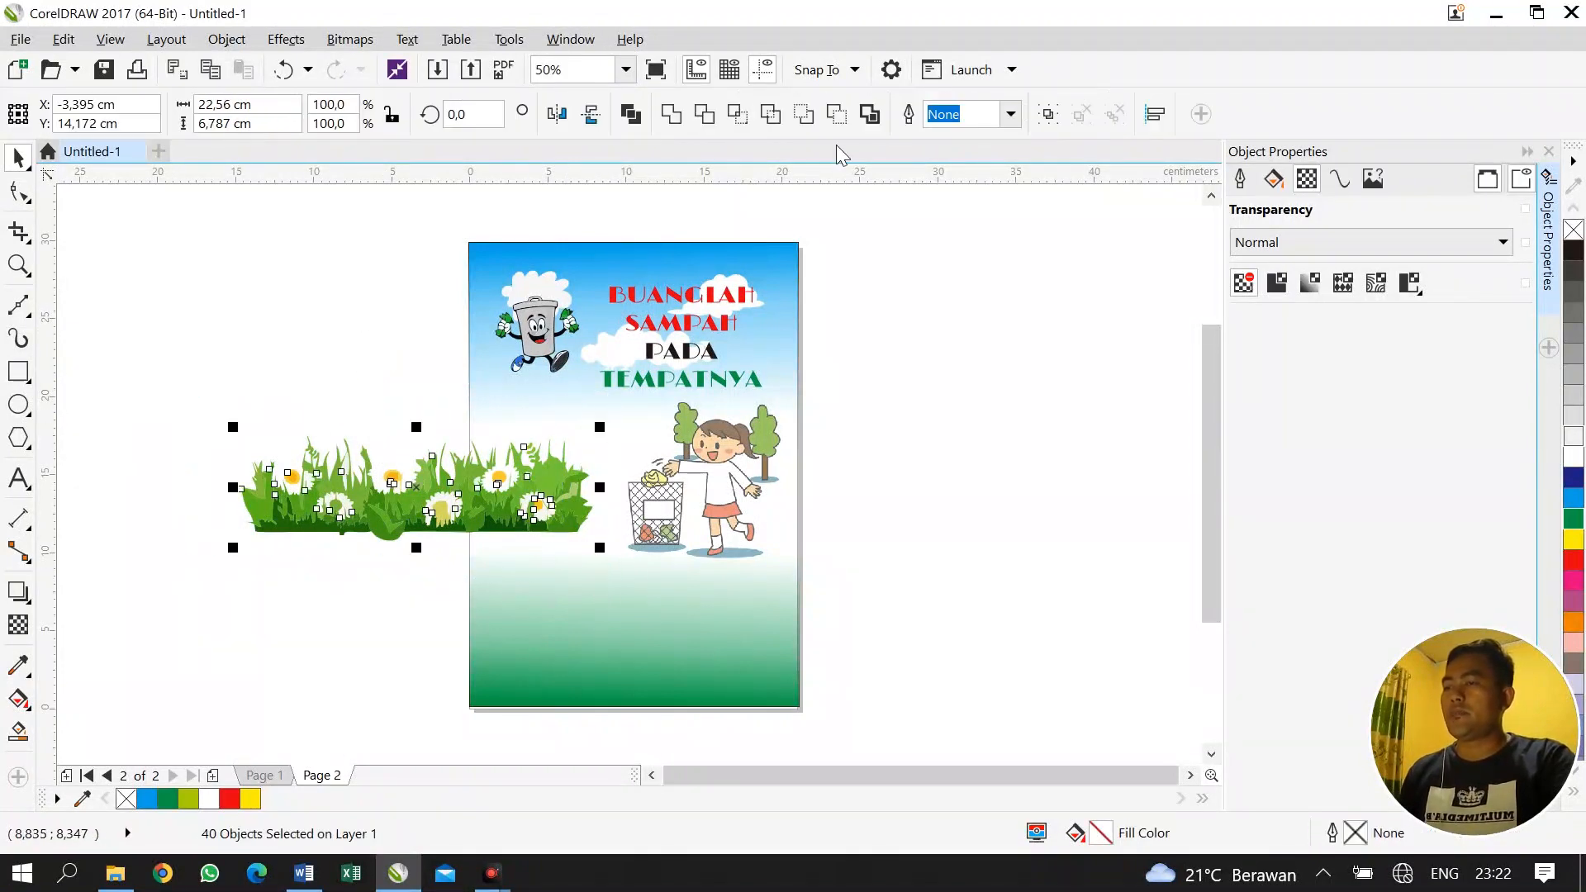
{"action": "left_click", "coordinate": [1049, 114]}
{"action": "left_click_drag", "start_coordinate": [466, 494], "coordinate": [658, 667]}
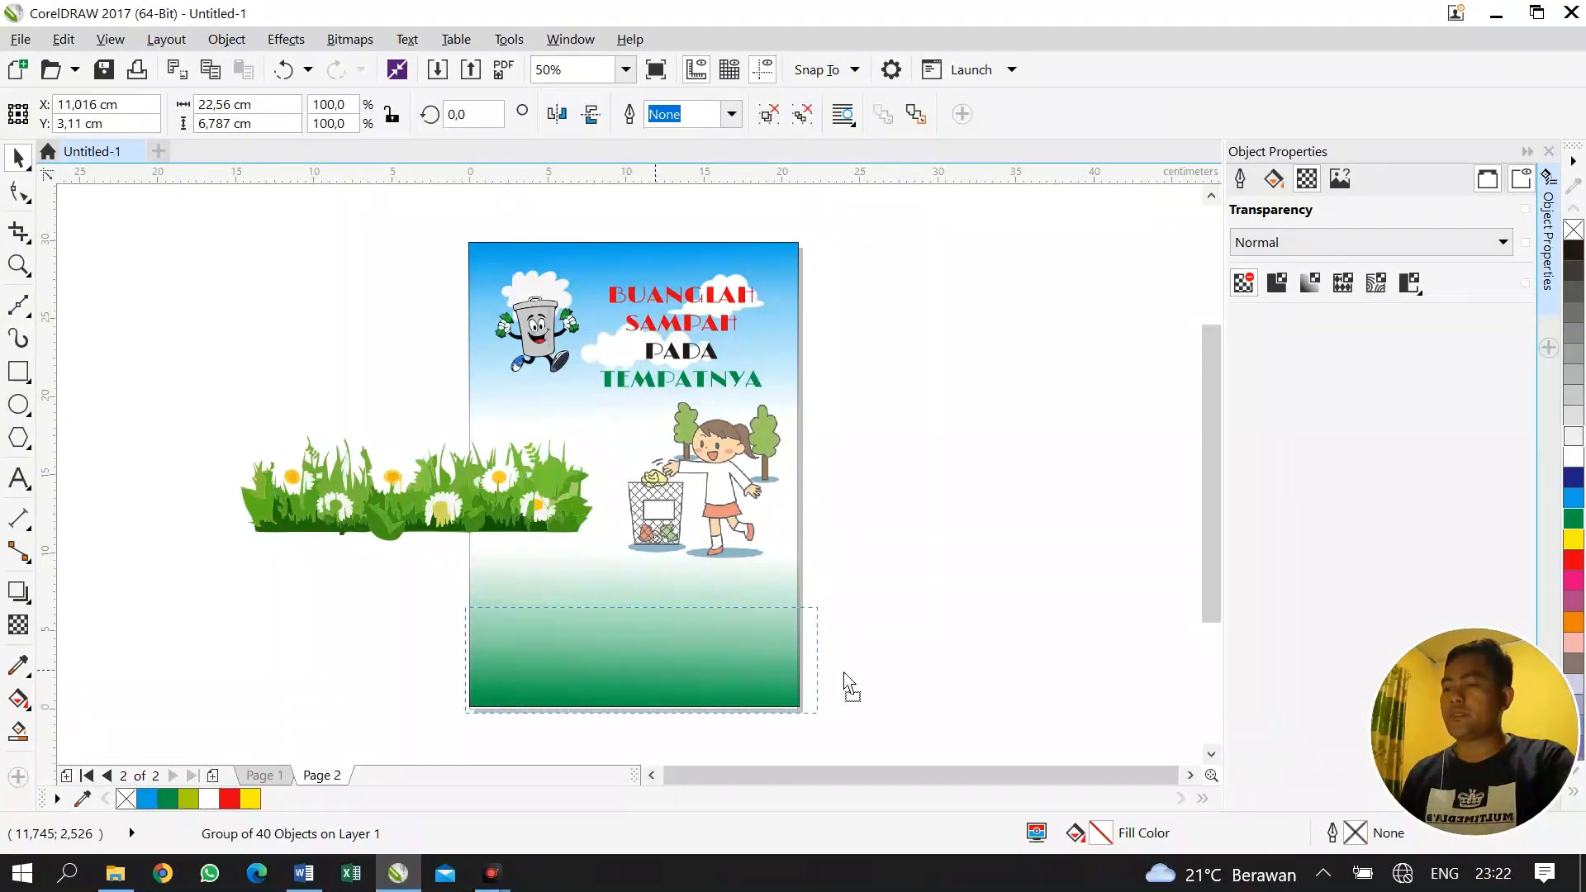
{"action": "left_click_drag", "start_coordinate": [831, 720], "coordinate": [809, 712]}
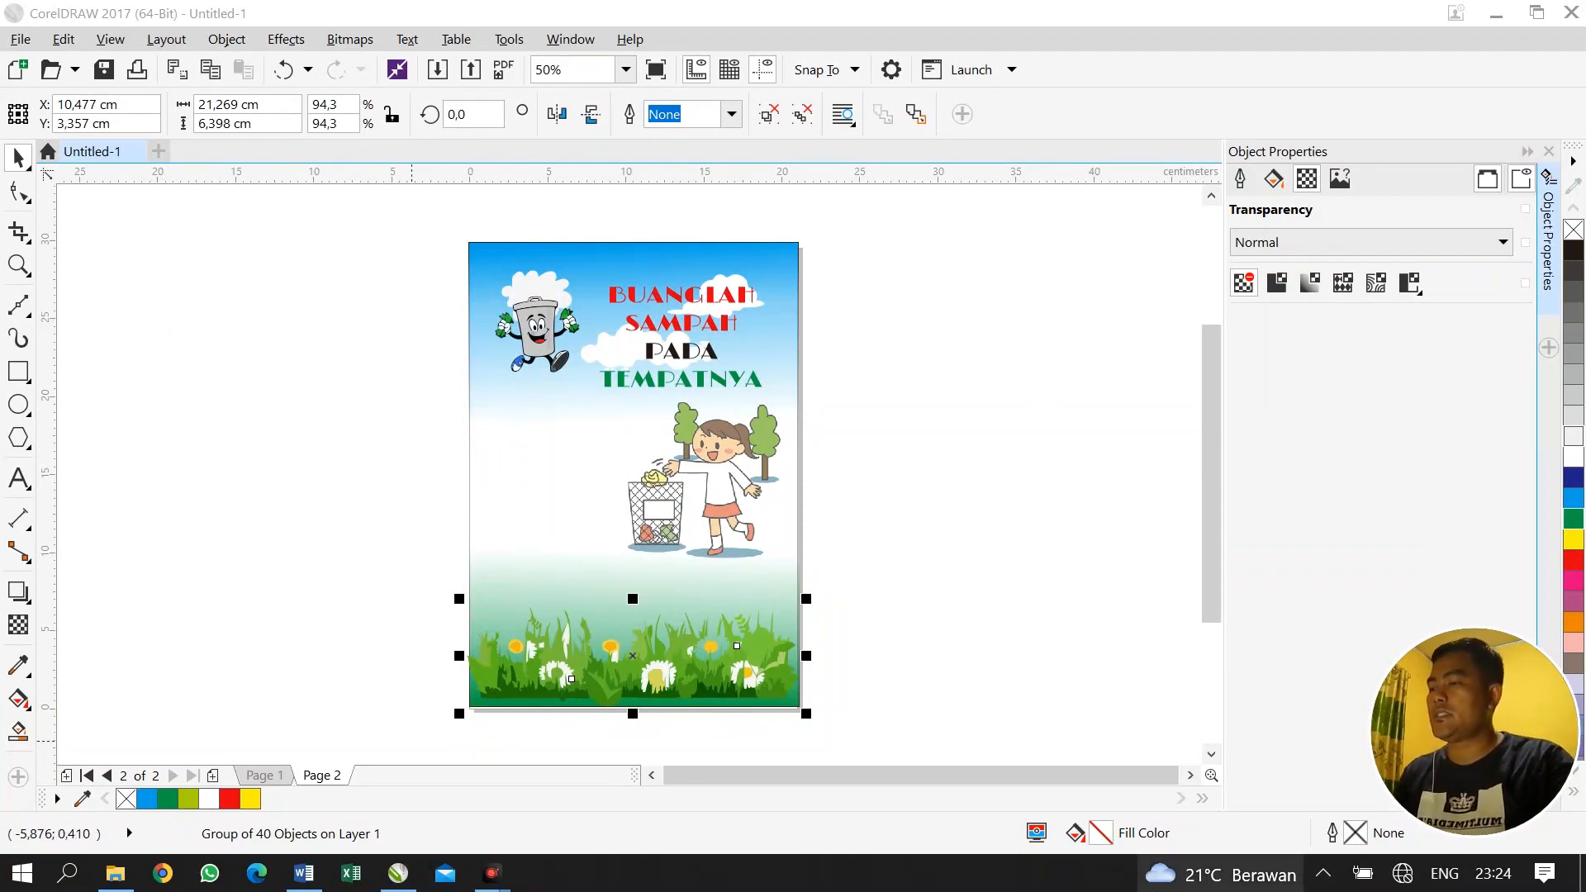
Draw a rectangle about 10.5 × 4.8 cm in the empty area left of the page
{"action": "left_click", "coordinate": [22, 376]}
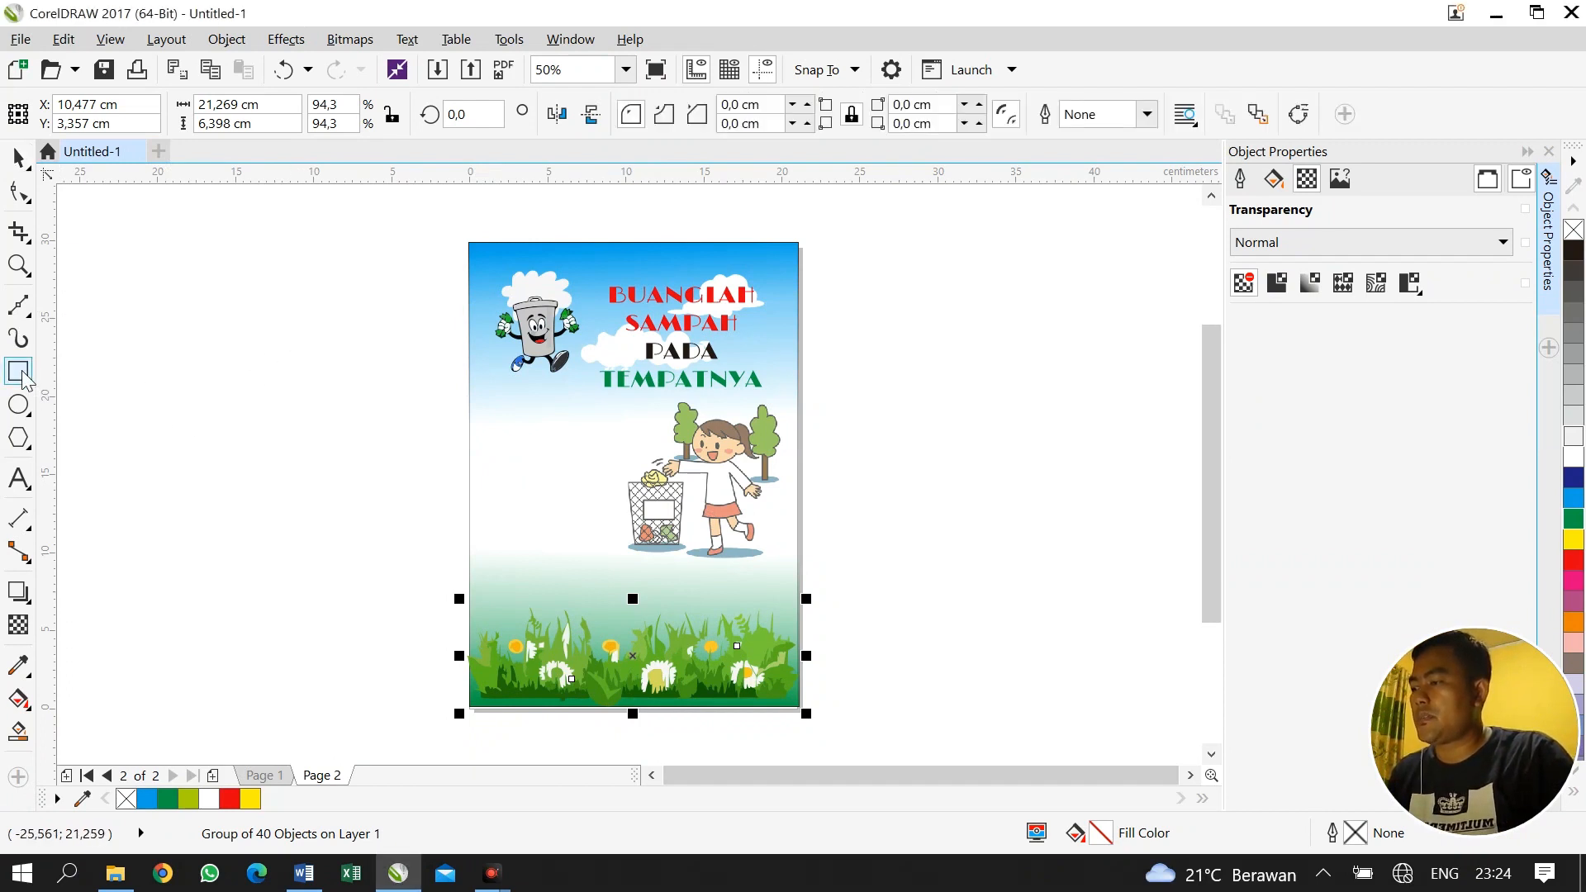
{"action": "left_click_drag", "start_coordinate": [115, 370], "coordinate": [274, 444]}
{"action": "left_click_drag", "start_coordinate": [279, 452], "coordinate": [278, 444]}
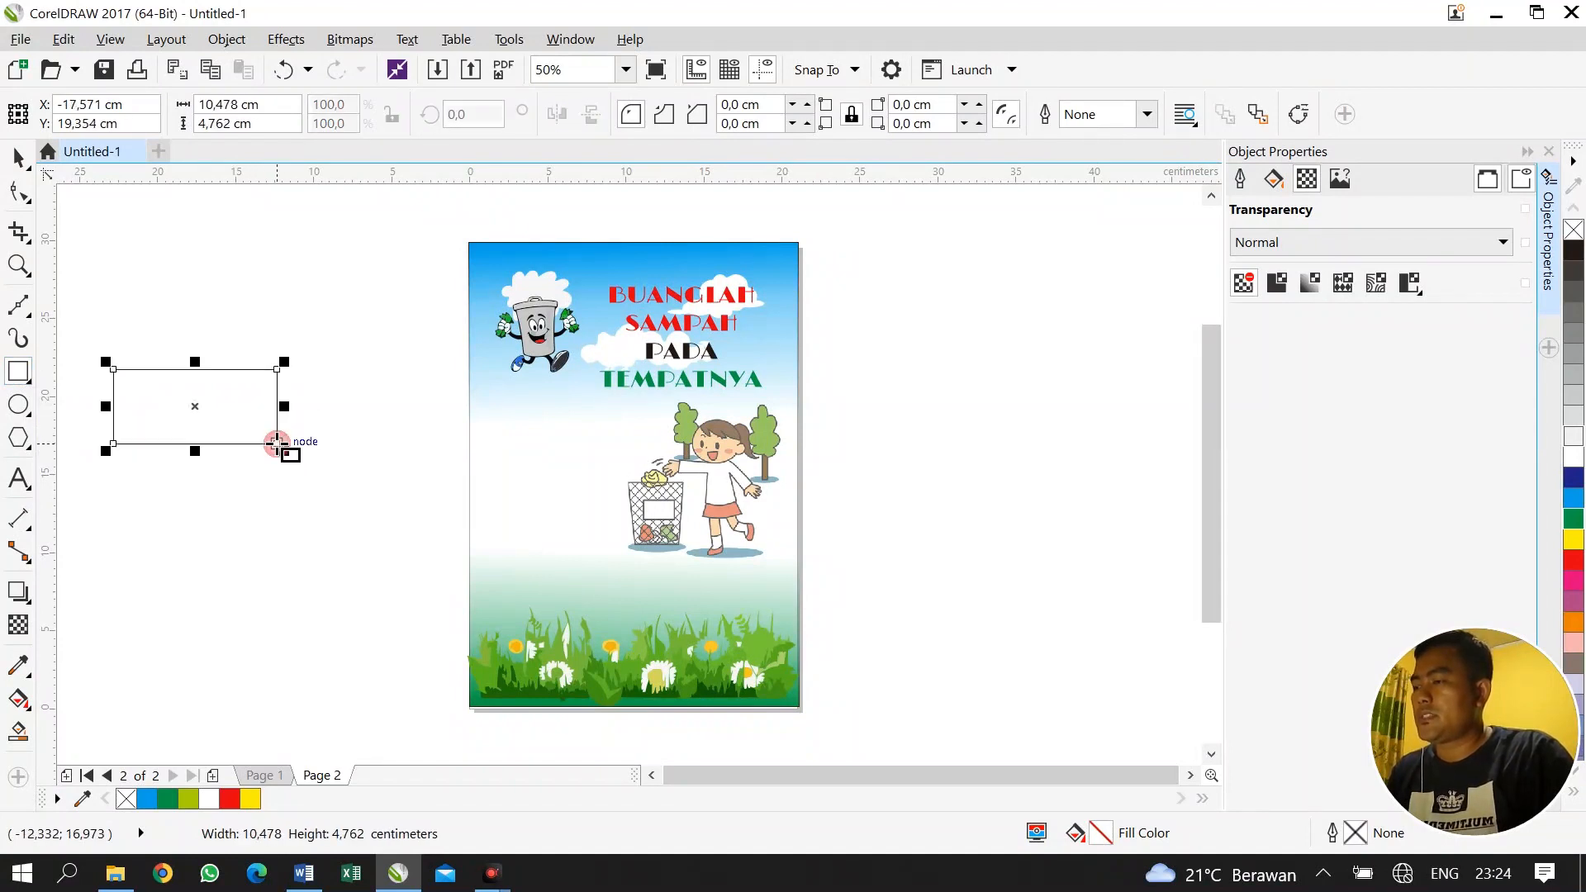
Draw an ellipse about 2.6 × 4.7 cm at the rectangle's right end and nudge it left until it is roughly centred on that edge
{"action": "left_click", "coordinate": [18, 404]}
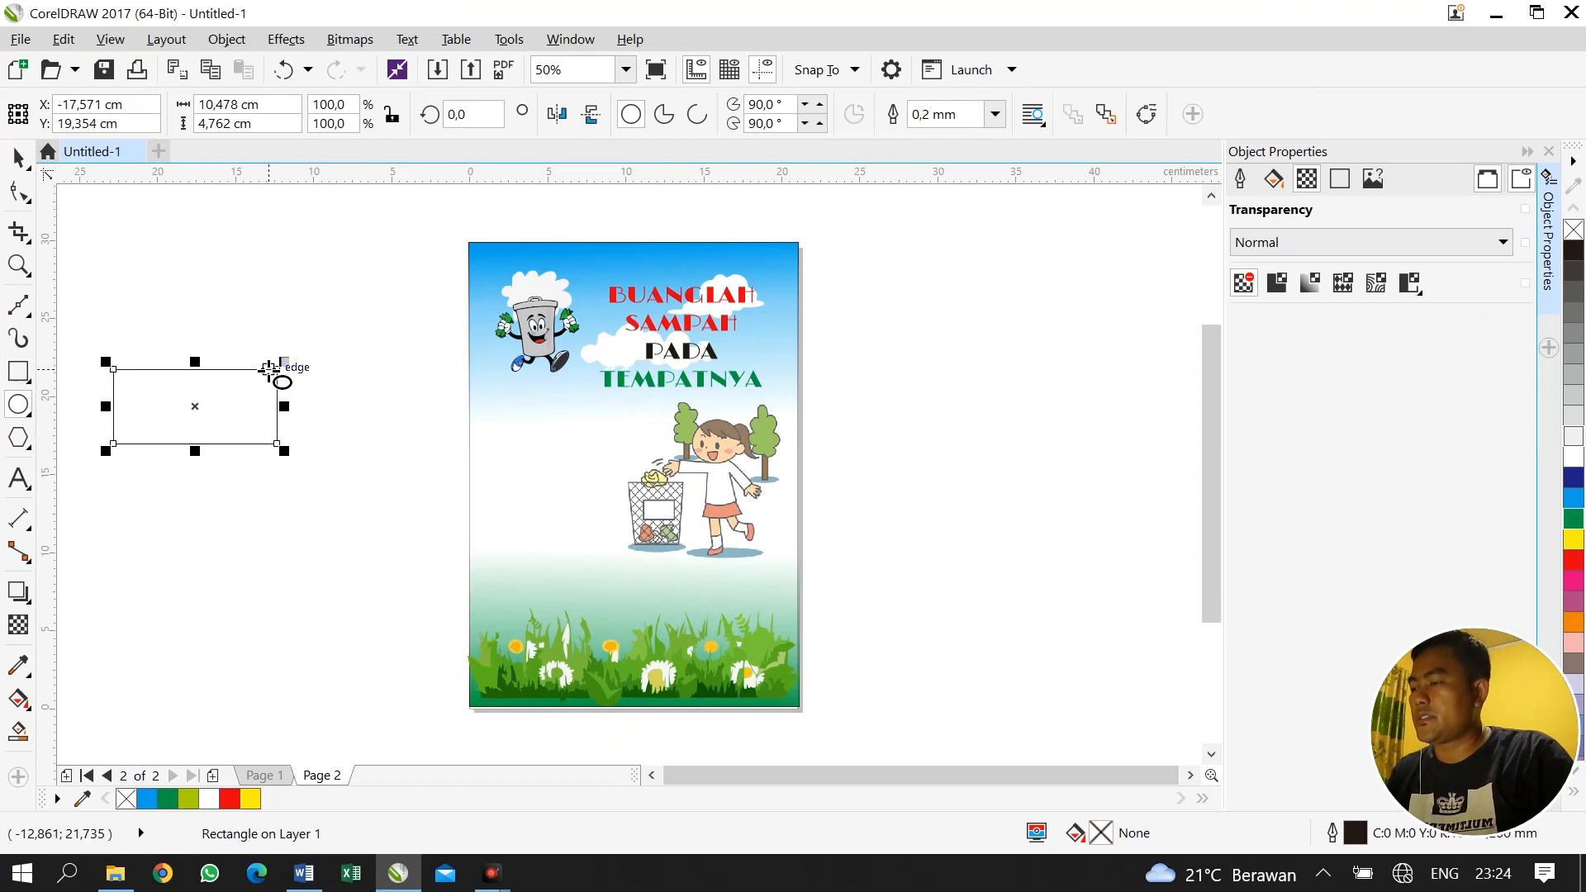
{"action": "left_click_drag", "start_coordinate": [270, 369], "coordinate": [307, 444]}
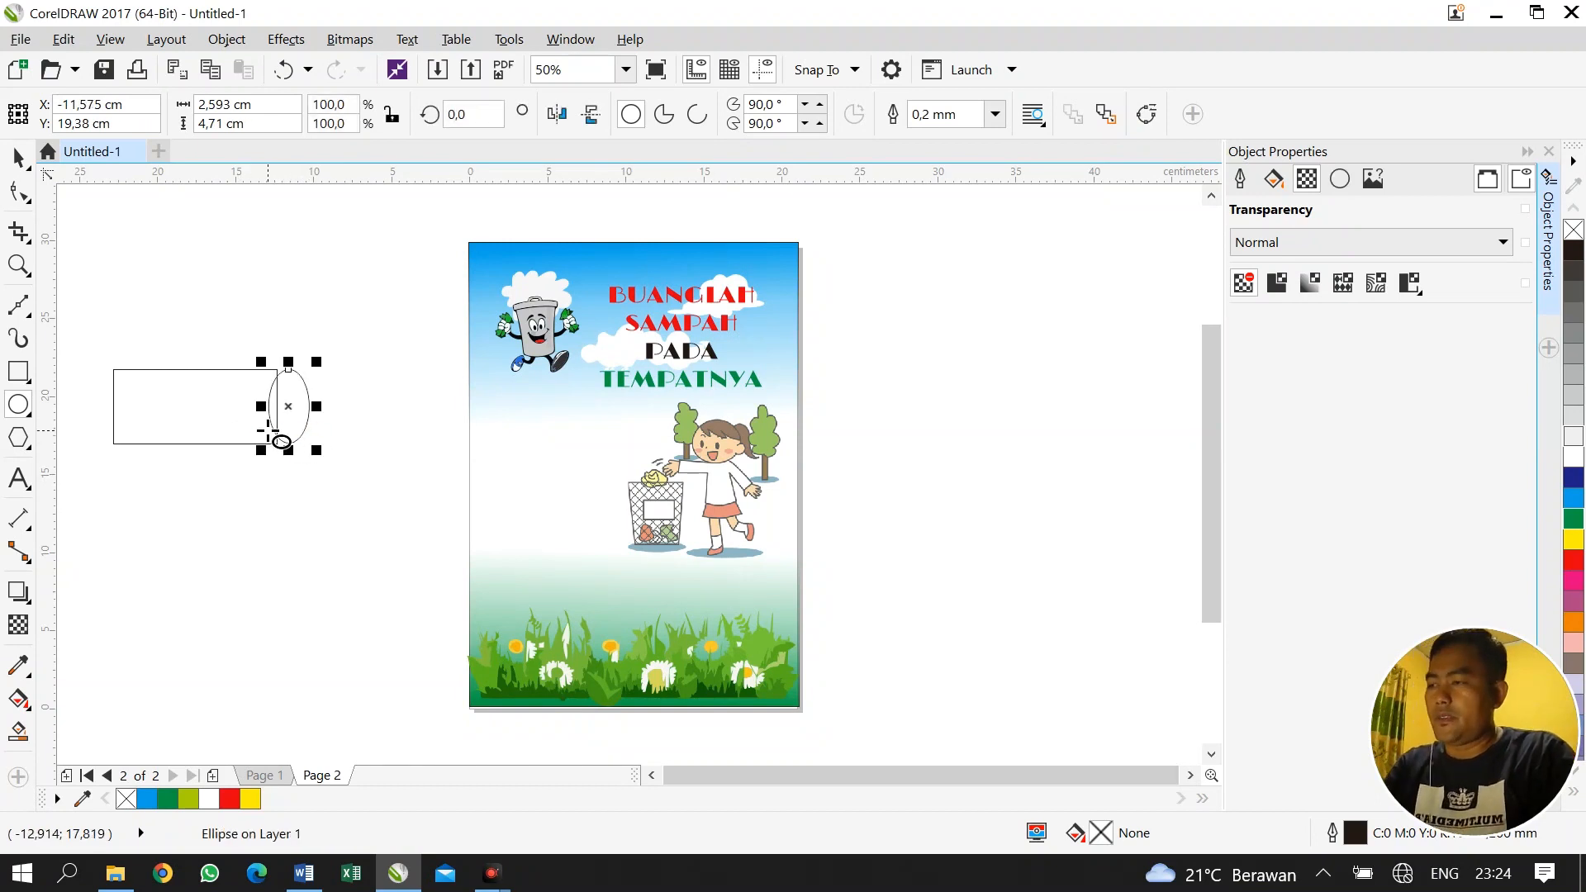
{"action": "key", "text": "Left"}
{"action": "key", "text": "Left"}
{"action": "key", "text": "Left"}
{"action": "key", "text": "Left"}
{"action": "key", "text": "Left"}
{"action": "key", "text": "Left"}
{"action": "key", "text": "Left"}
{"action": "key", "text": "Left"}
{"action": "key", "text": "Left"}
{"action": "key", "text": "Left"}
{"action": "key", "text": "Left"}
{"action": "key", "text": "Left"}
{"action": "key", "text": "Left"}
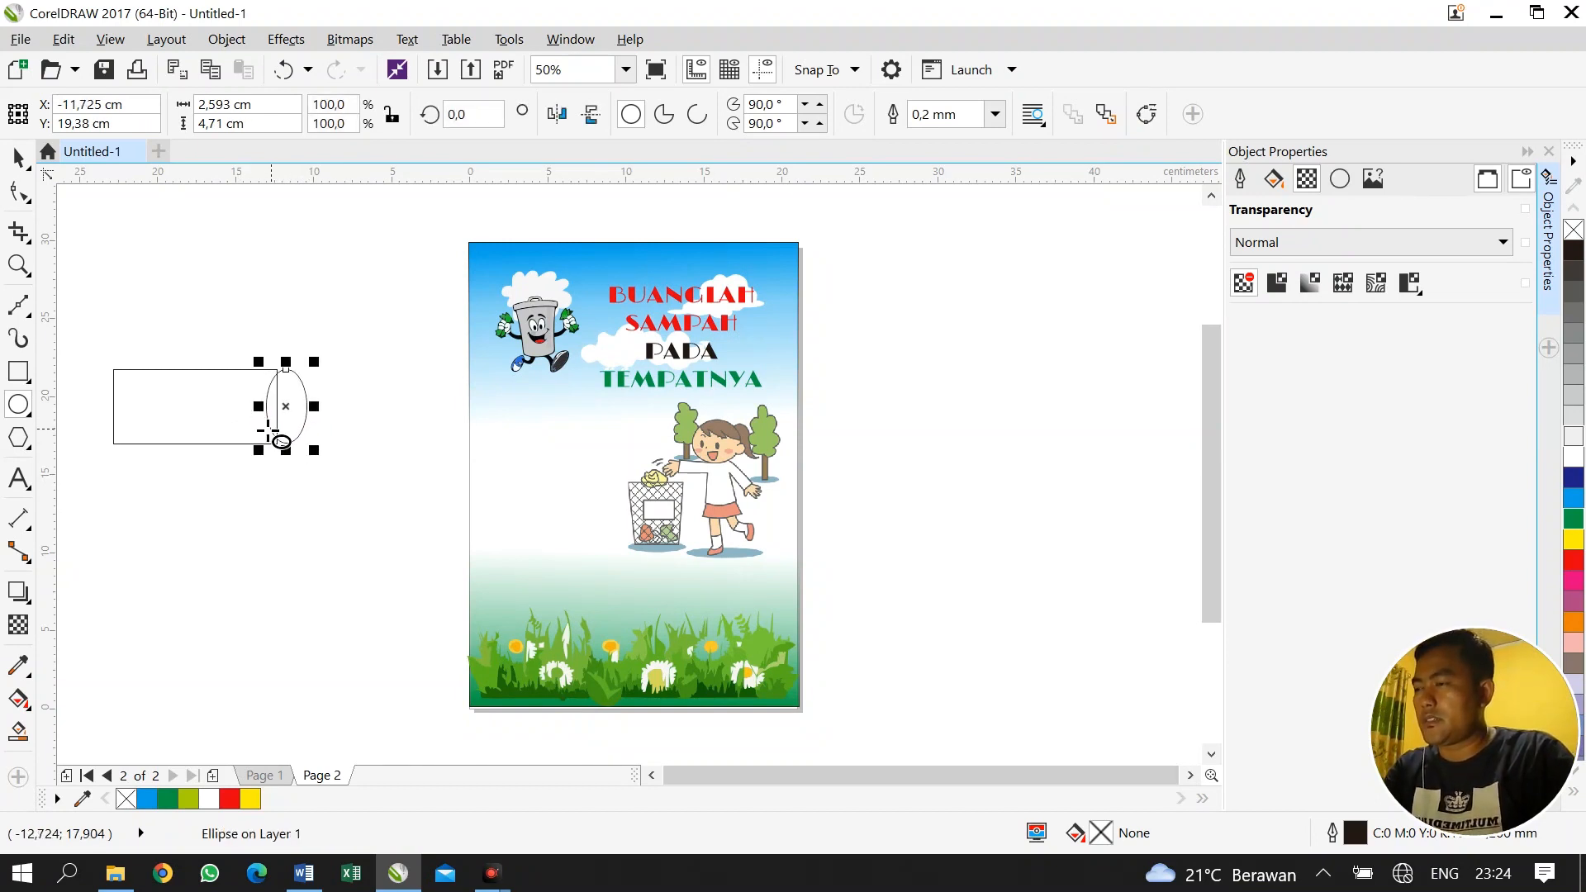
{"action": "key", "text": "Left"}
{"action": "key", "text": "Left"}
{"action": "key", "text": "Left"}
{"action": "key", "text": "Left"}
{"action": "key", "text": "Left"}
{"action": "key", "text": "Left"}
{"action": "key", "text": "Left"}
{"action": "key", "text": "Left"}
{"action": "key", "text": "Left"}
{"action": "key", "text": "Left"}
{"action": "key", "text": "Left"}
{"action": "key", "text": "Left"}
{"action": "key", "text": "Left"}
{"action": "key", "text": "Left"}
{"action": "key", "text": "Left"}
{"action": "key", "text": "Left"}
{"action": "key", "text": "Left"}
{"action": "key", "text": "Left"}
{"action": "key", "text": "Left"}
{"action": "key", "text": "Left"}
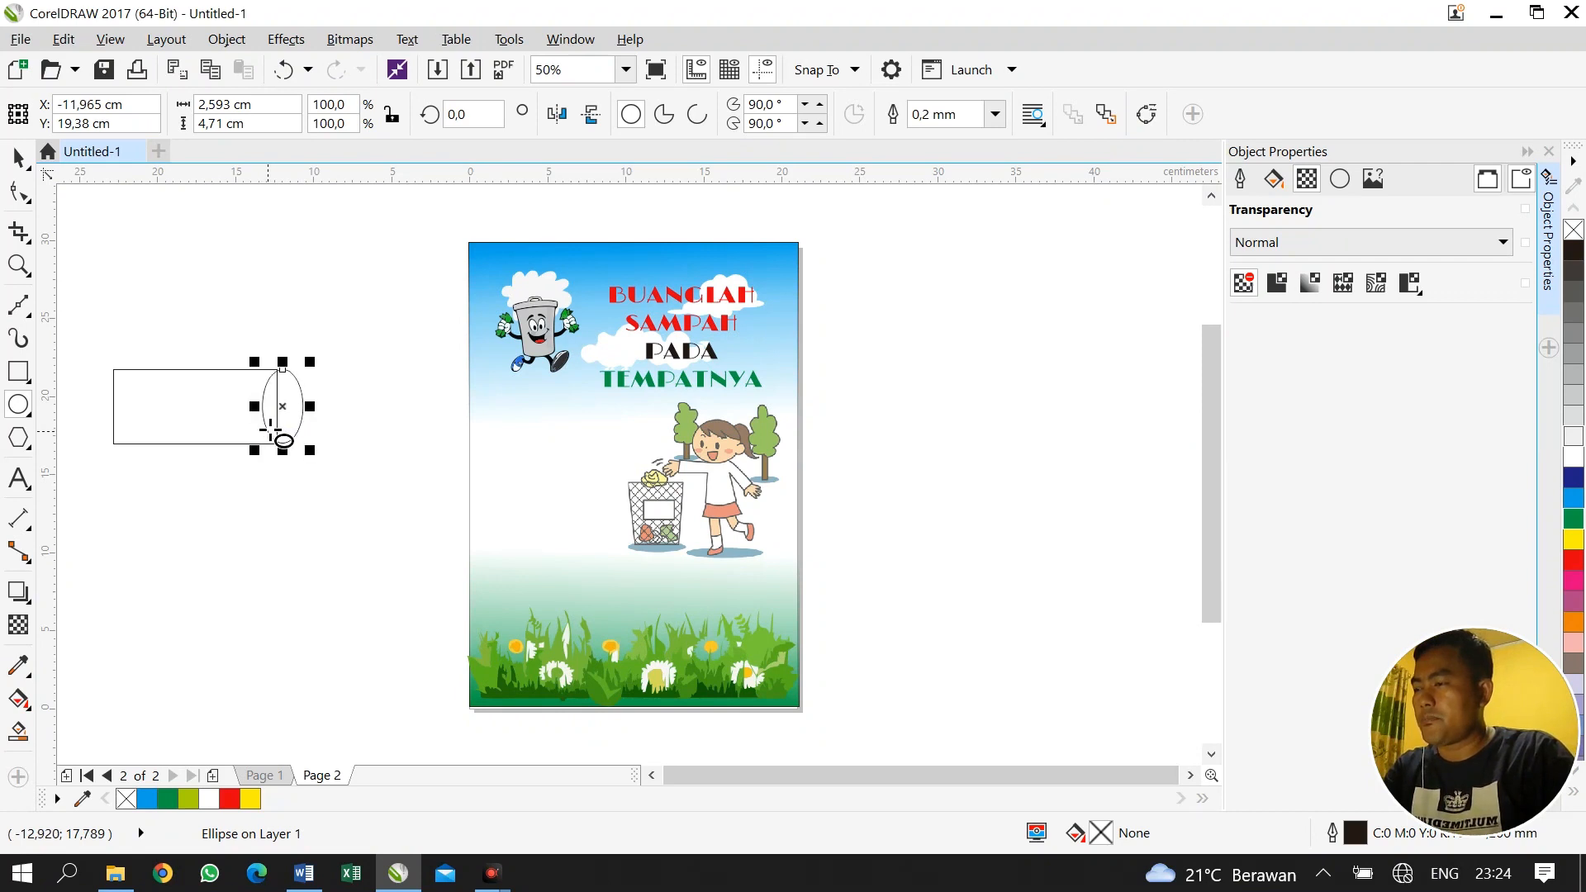
{"action": "key", "text": "Left"}
{"action": "key", "text": "Left"}
{"action": "key", "text": "Left"}
{"action": "key", "text": "Left"}
{"action": "key", "text": "Left"}
{"action": "key", "text": "Left"}
{"action": "key", "text": "Left"}
{"action": "key", "text": "Left"}
{"action": "key", "text": "Left"}
{"action": "key", "text": "Left"}
{"action": "key", "text": "Left"}
{"action": "key", "text": "Left"}
{"action": "key", "text": "Left"}
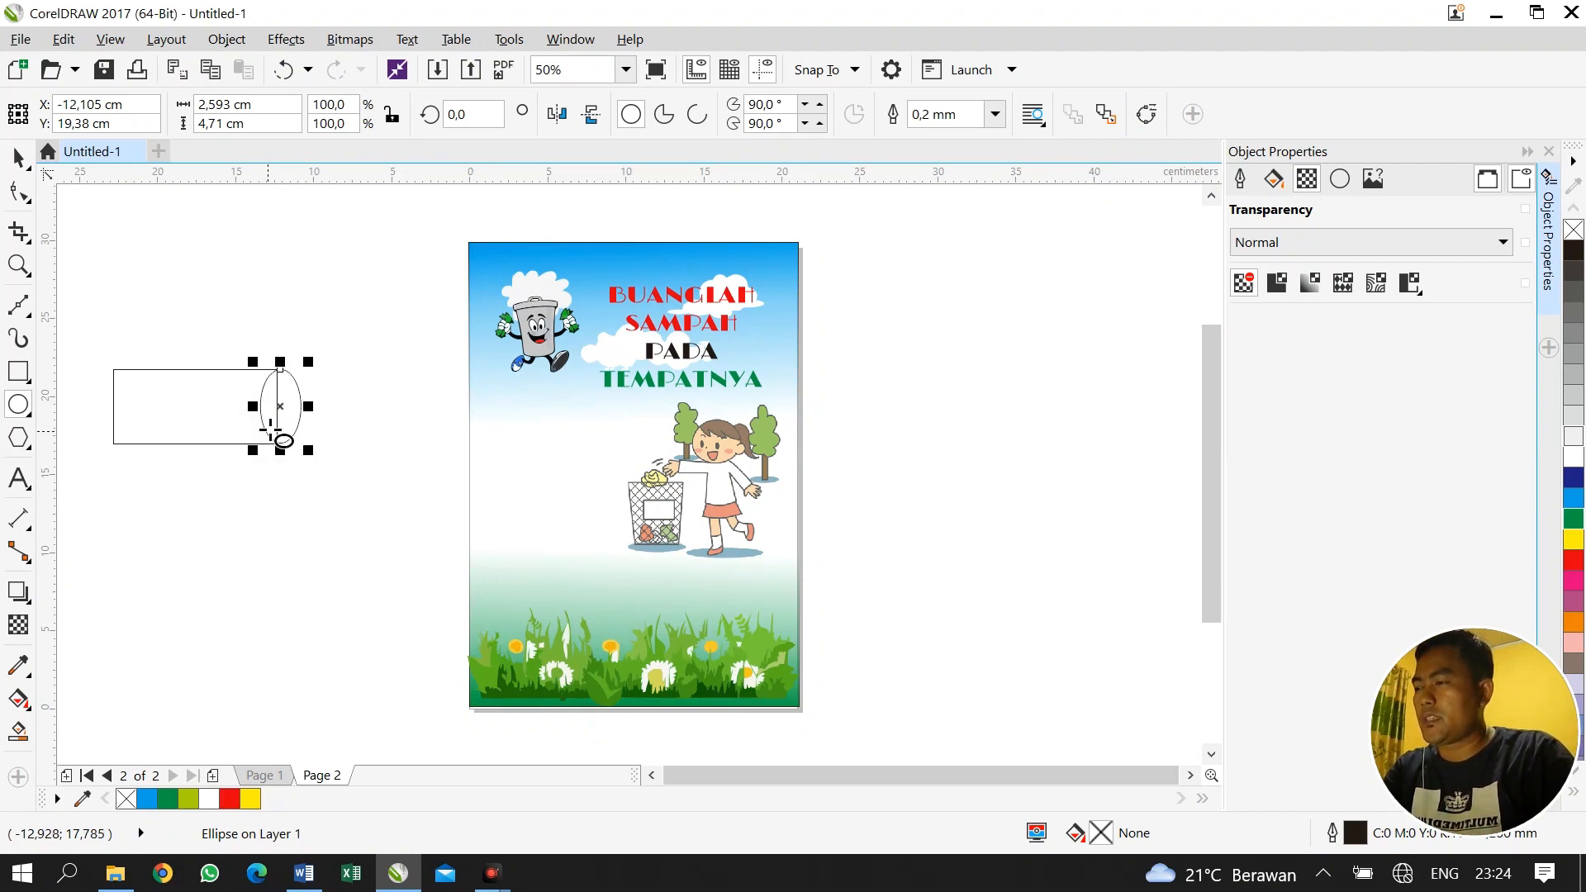
Weld the rectangle and the ellipse into one shape with a rounded right end
{"action": "left_click", "coordinate": [18, 157]}
{"action": "left_click_drag", "start_coordinate": [79, 325], "coordinate": [342, 499]}
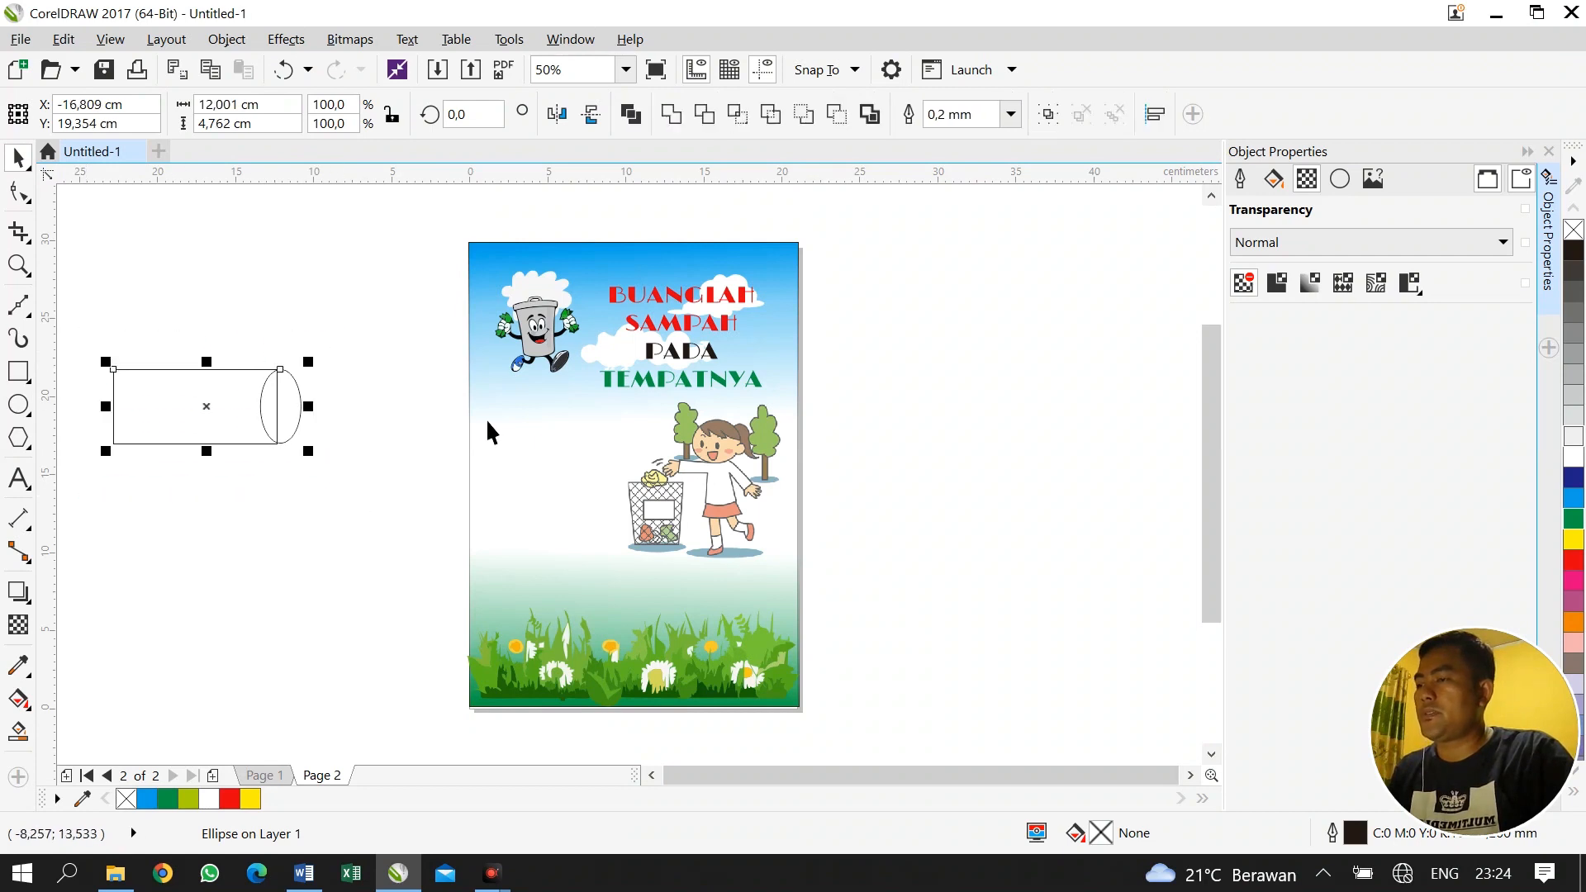
{"action": "left_click", "coordinate": [676, 122]}
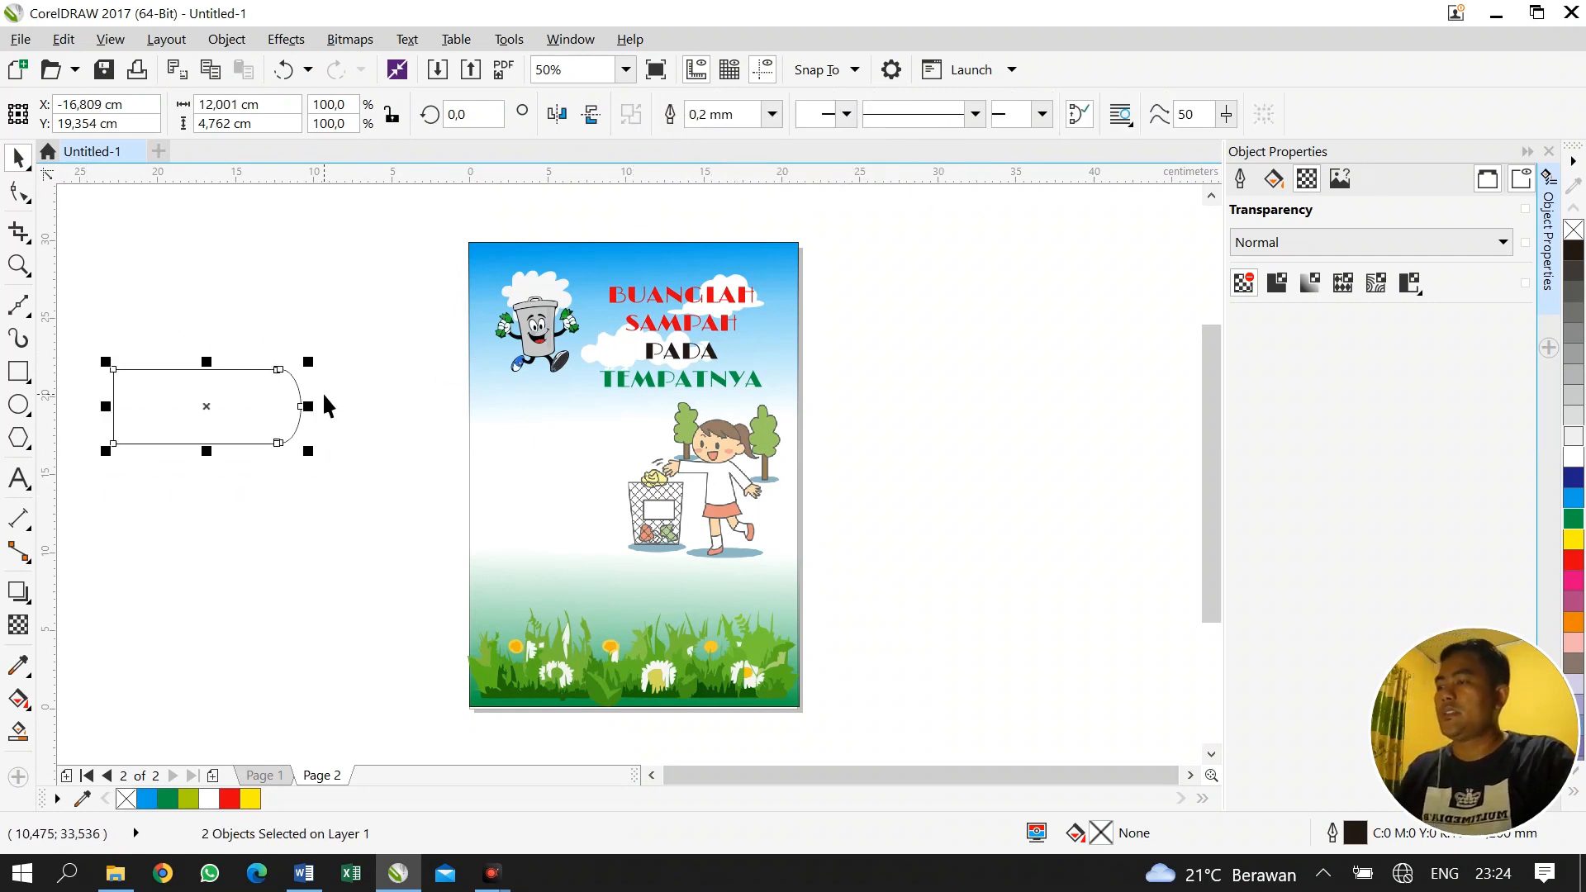
{"action": "left_click", "coordinate": [363, 365]}
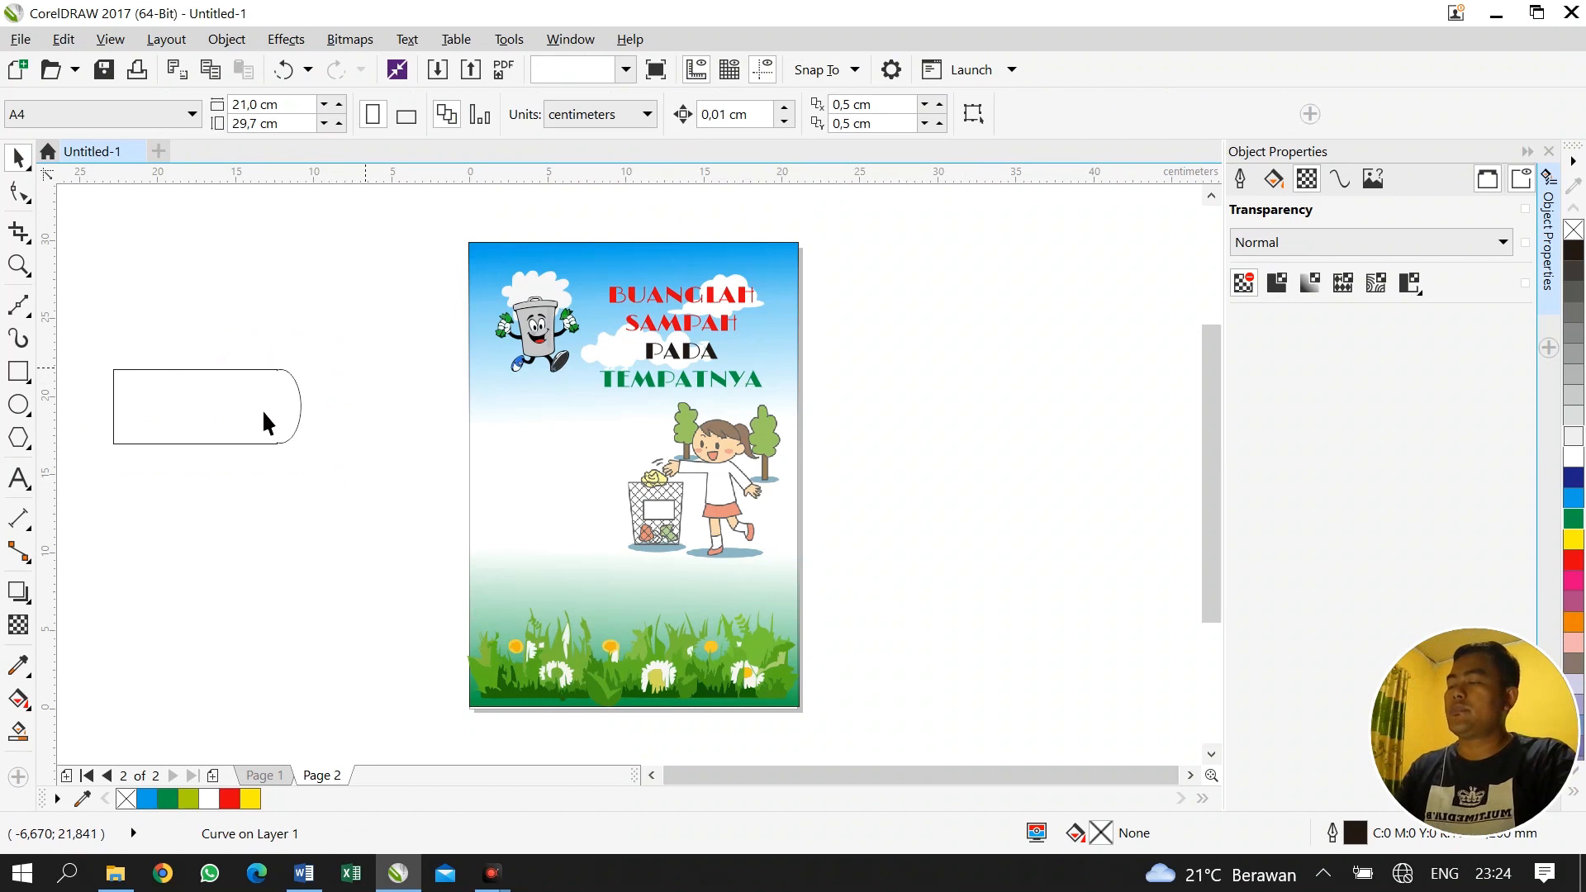
Fill the round-ended shape with yellow and give it a drop shadow falling towards the lower right
{"action": "left_click", "coordinate": [210, 371]}
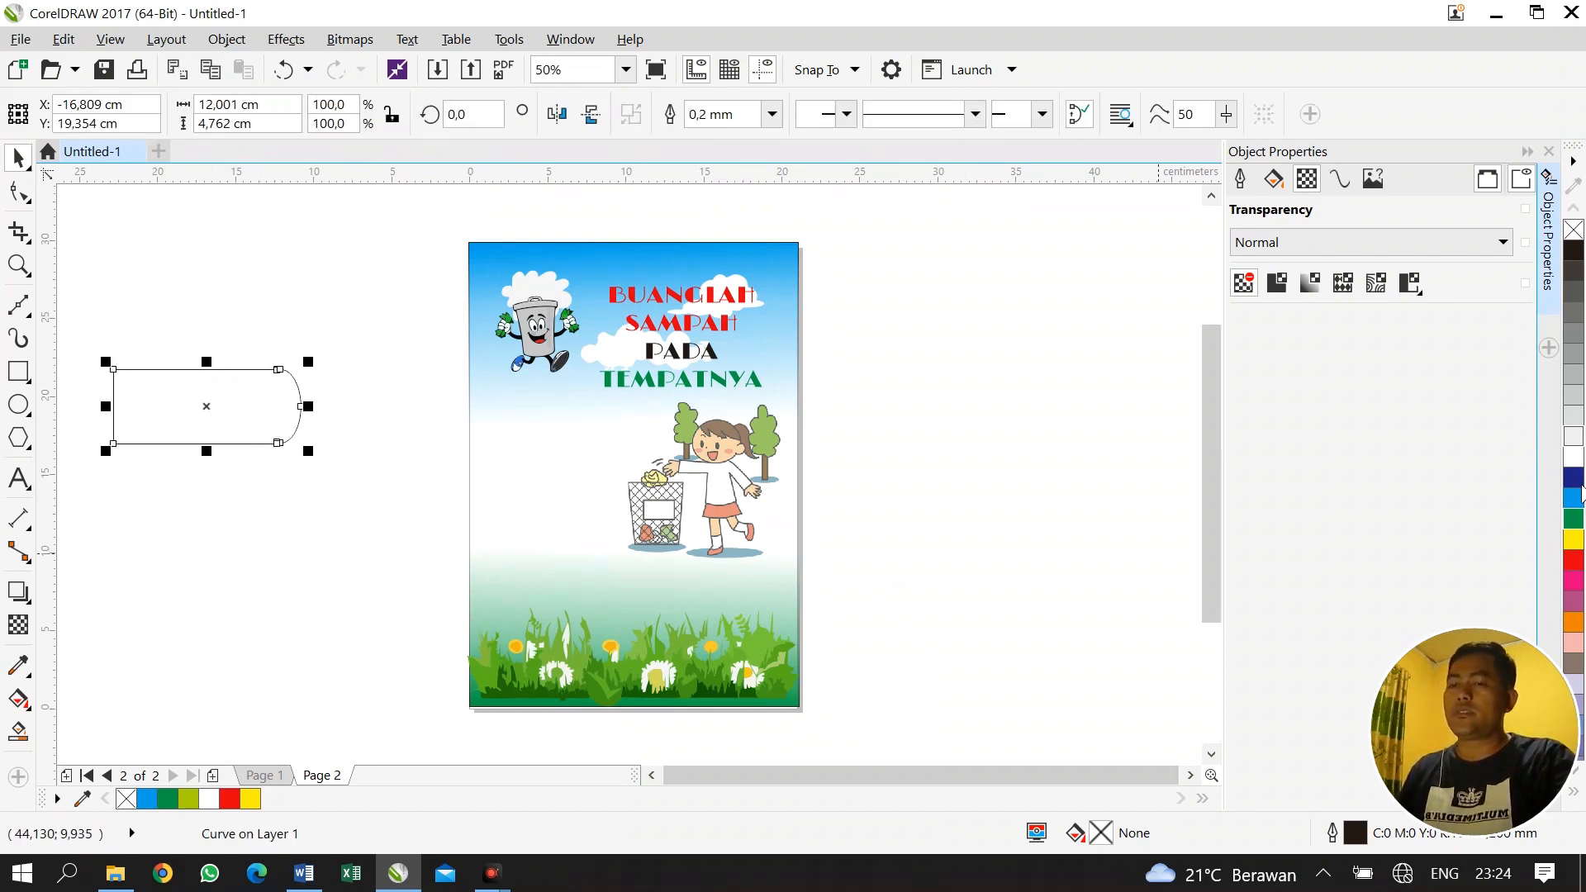
{"action": "left_click", "coordinate": [1574, 542]}
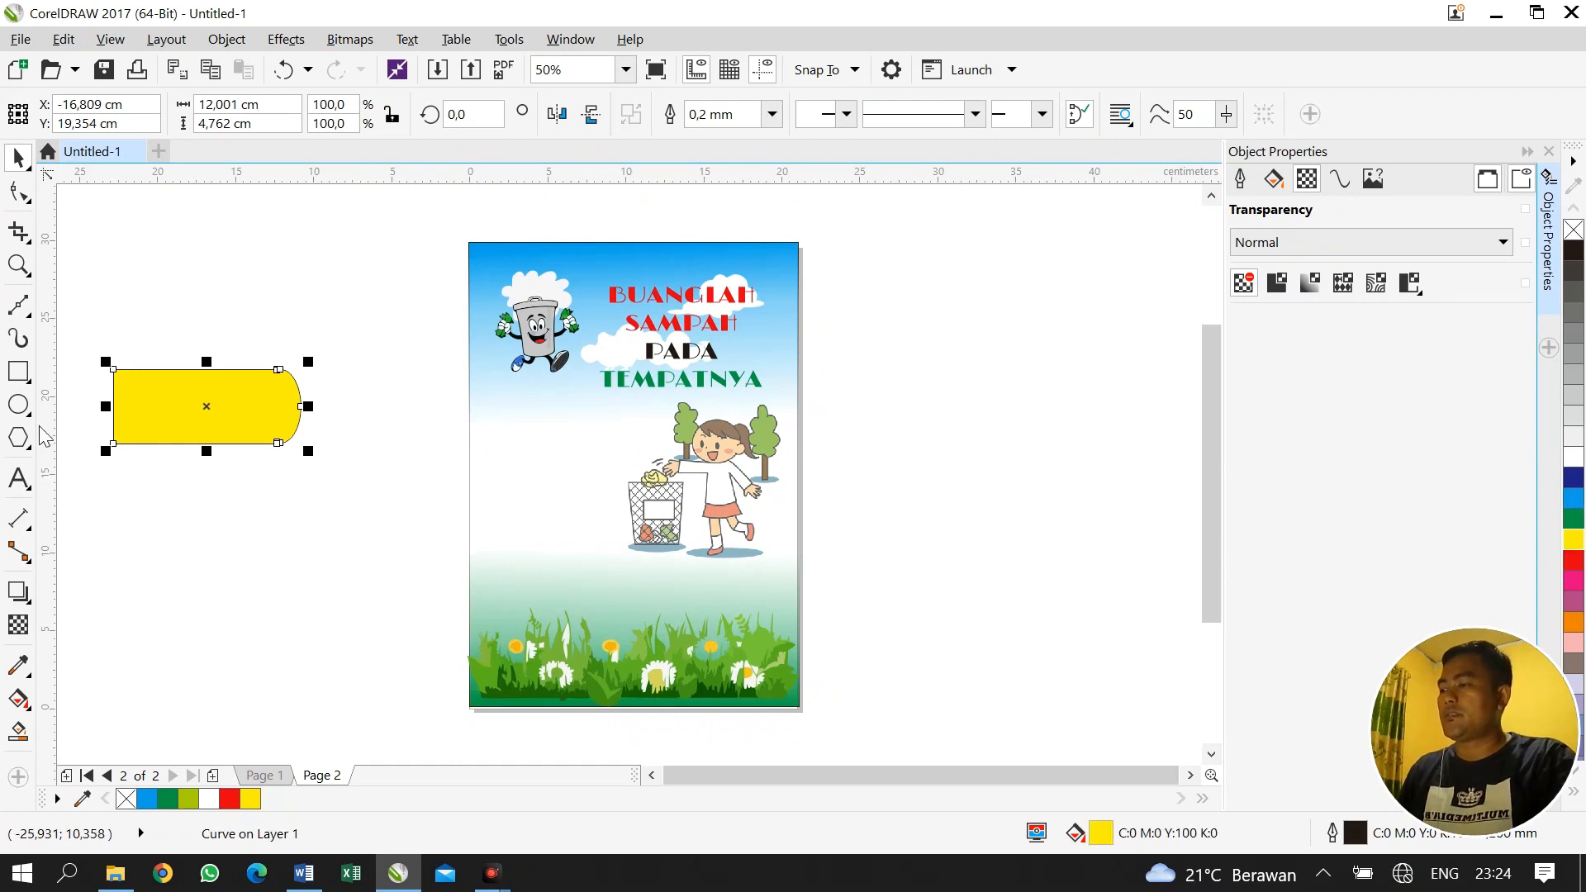
{"action": "left_click", "coordinate": [31, 607]}
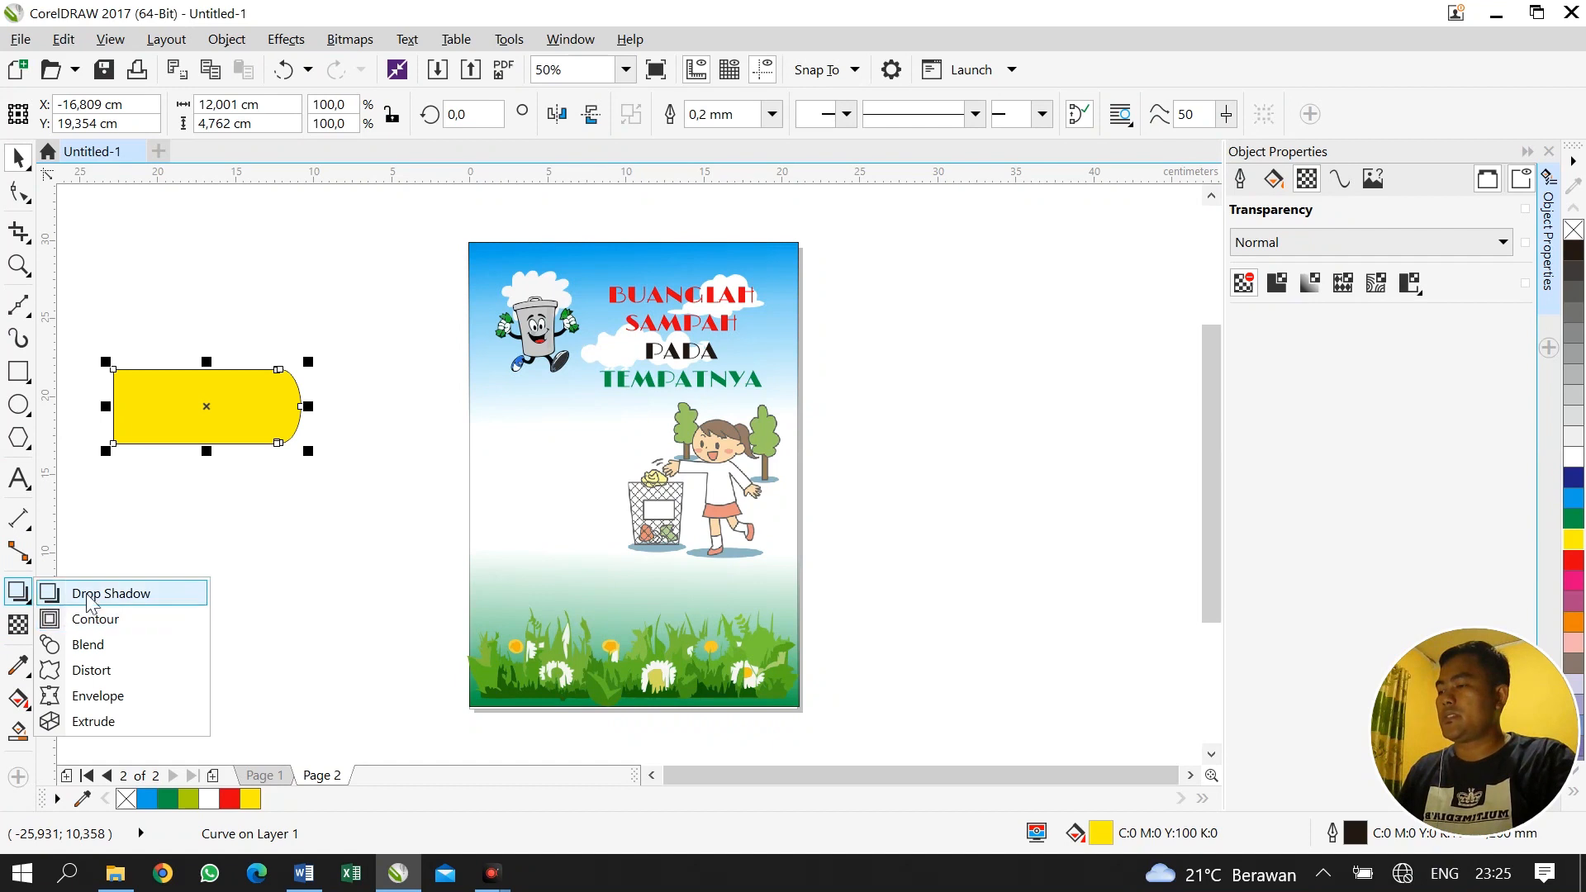
{"action": "left_click", "coordinate": [124, 595]}
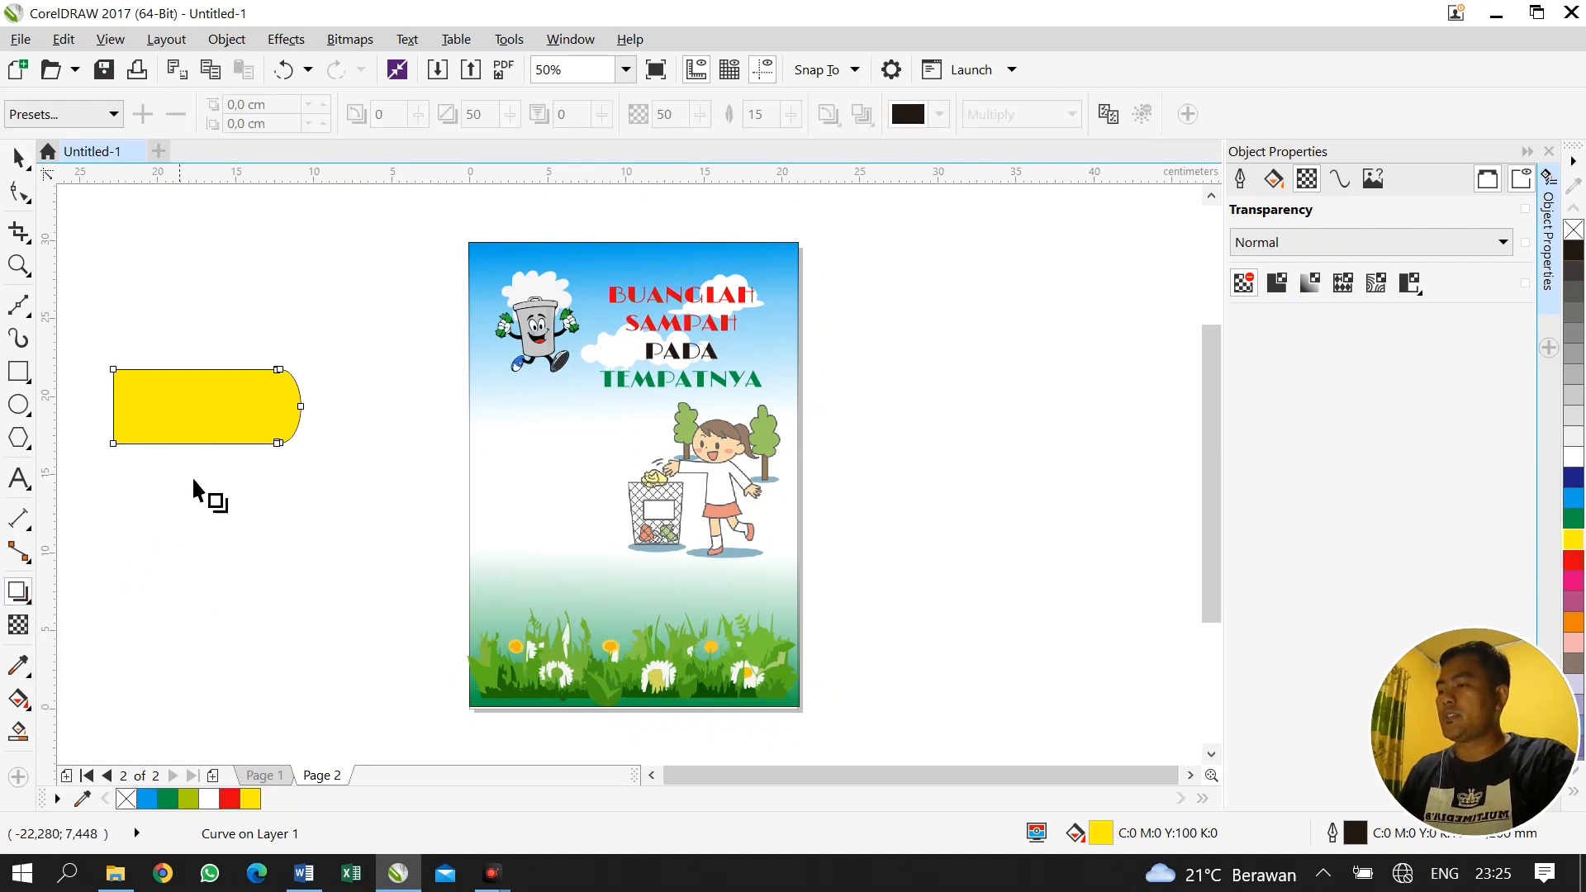
{"action": "left_click_drag", "start_coordinate": [193, 451], "coordinate": [308, 442]}
{"action": "scroll", "coordinate": [618, 438], "scroll_direction": "up", "scroll_amount": 2}
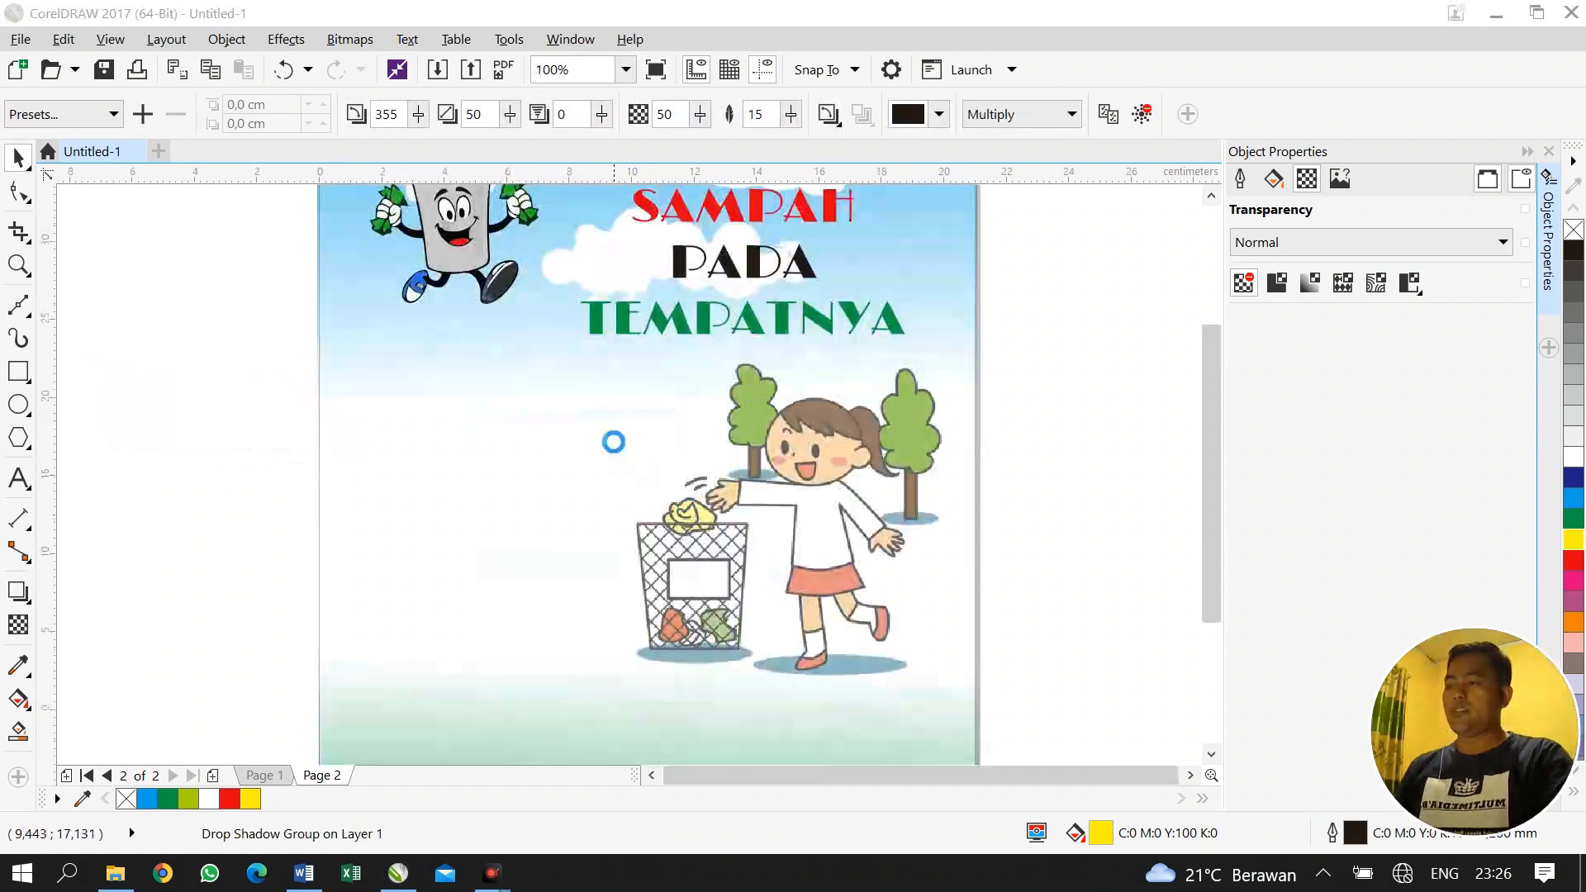
{"action": "scroll", "coordinate": [613, 442], "scroll_direction": "down", "scroll_amount": 2}
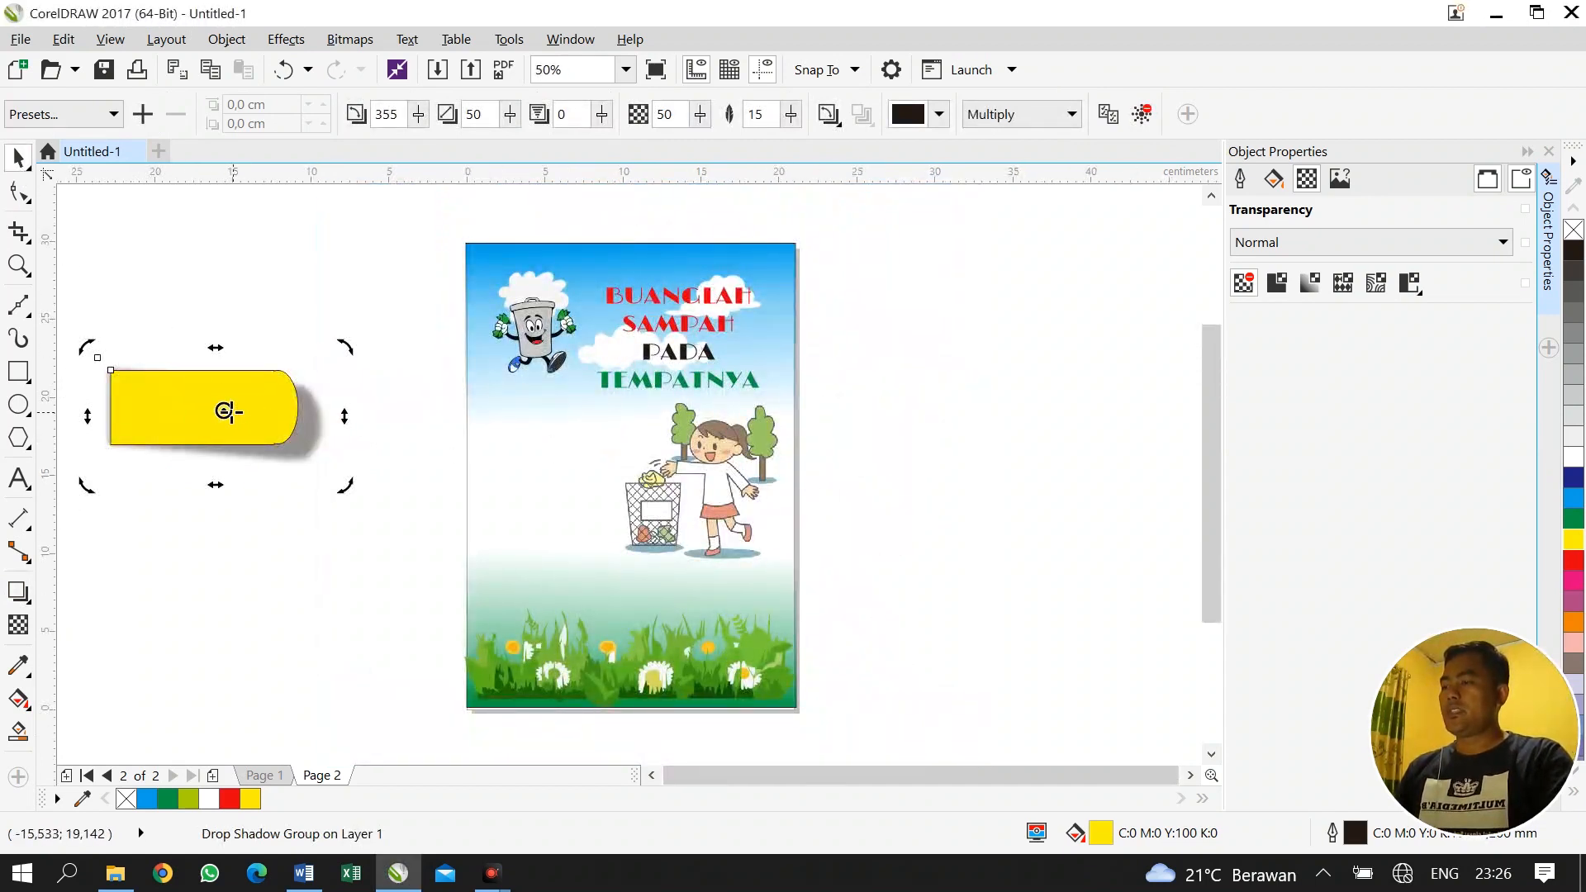
Move the yellow shape to the page's left edge beside the girl illustration and scale it to about 9.1 × 3.6 cm
{"action": "left_click", "coordinate": [271, 293]}
{"action": "left_click", "coordinate": [216, 417]}
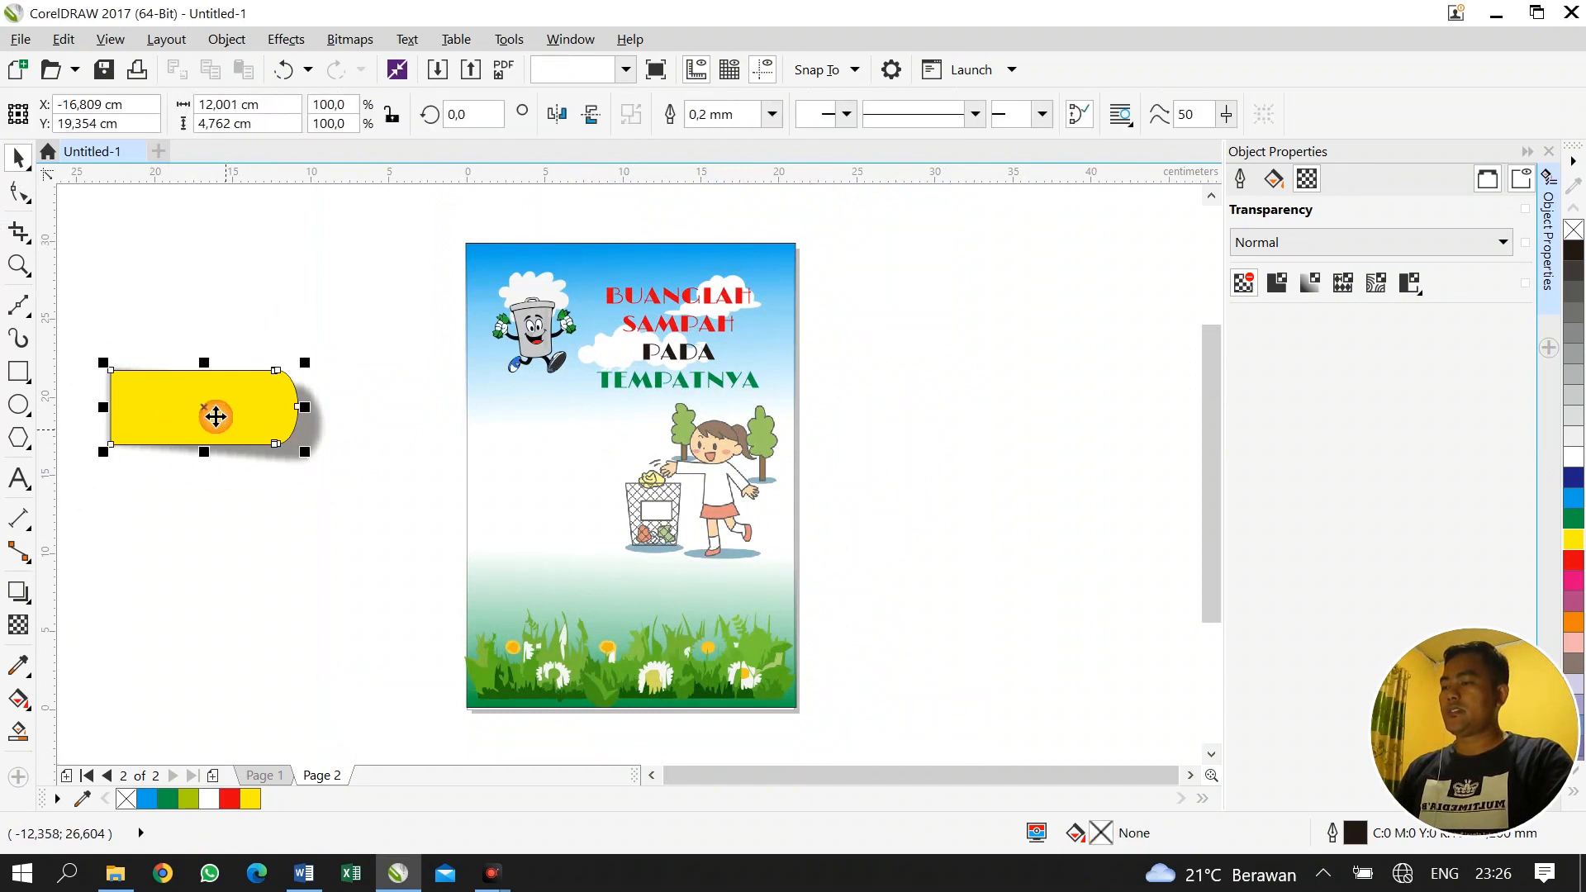
{"action": "left_click_drag", "start_coordinate": [207, 409], "coordinate": [559, 450]}
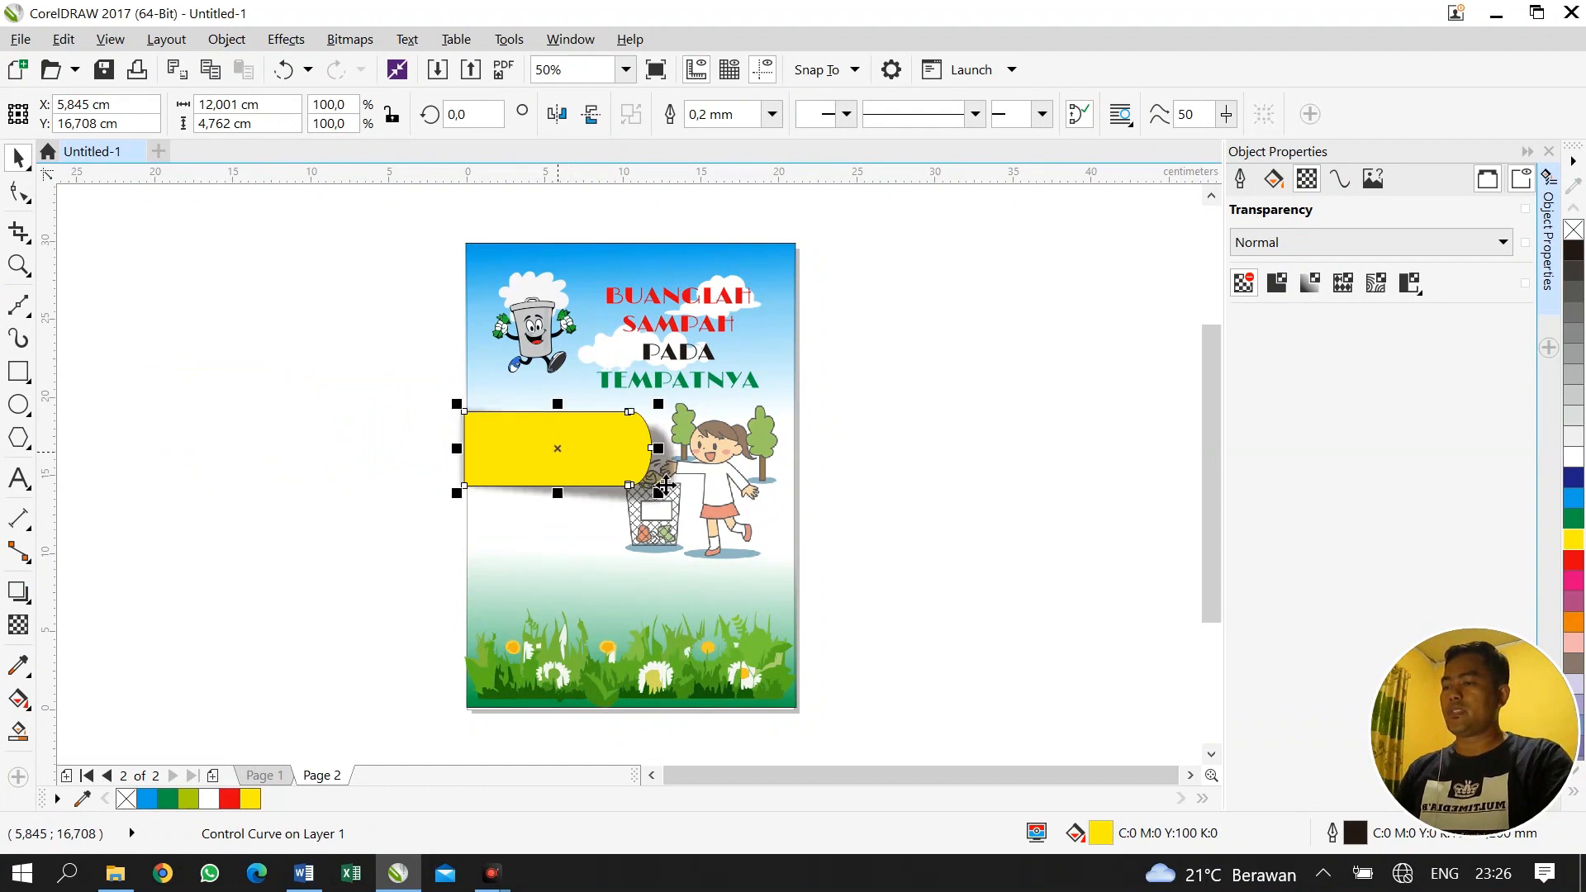
{"action": "left_click_drag", "start_coordinate": [659, 404], "coordinate": [632, 425]}
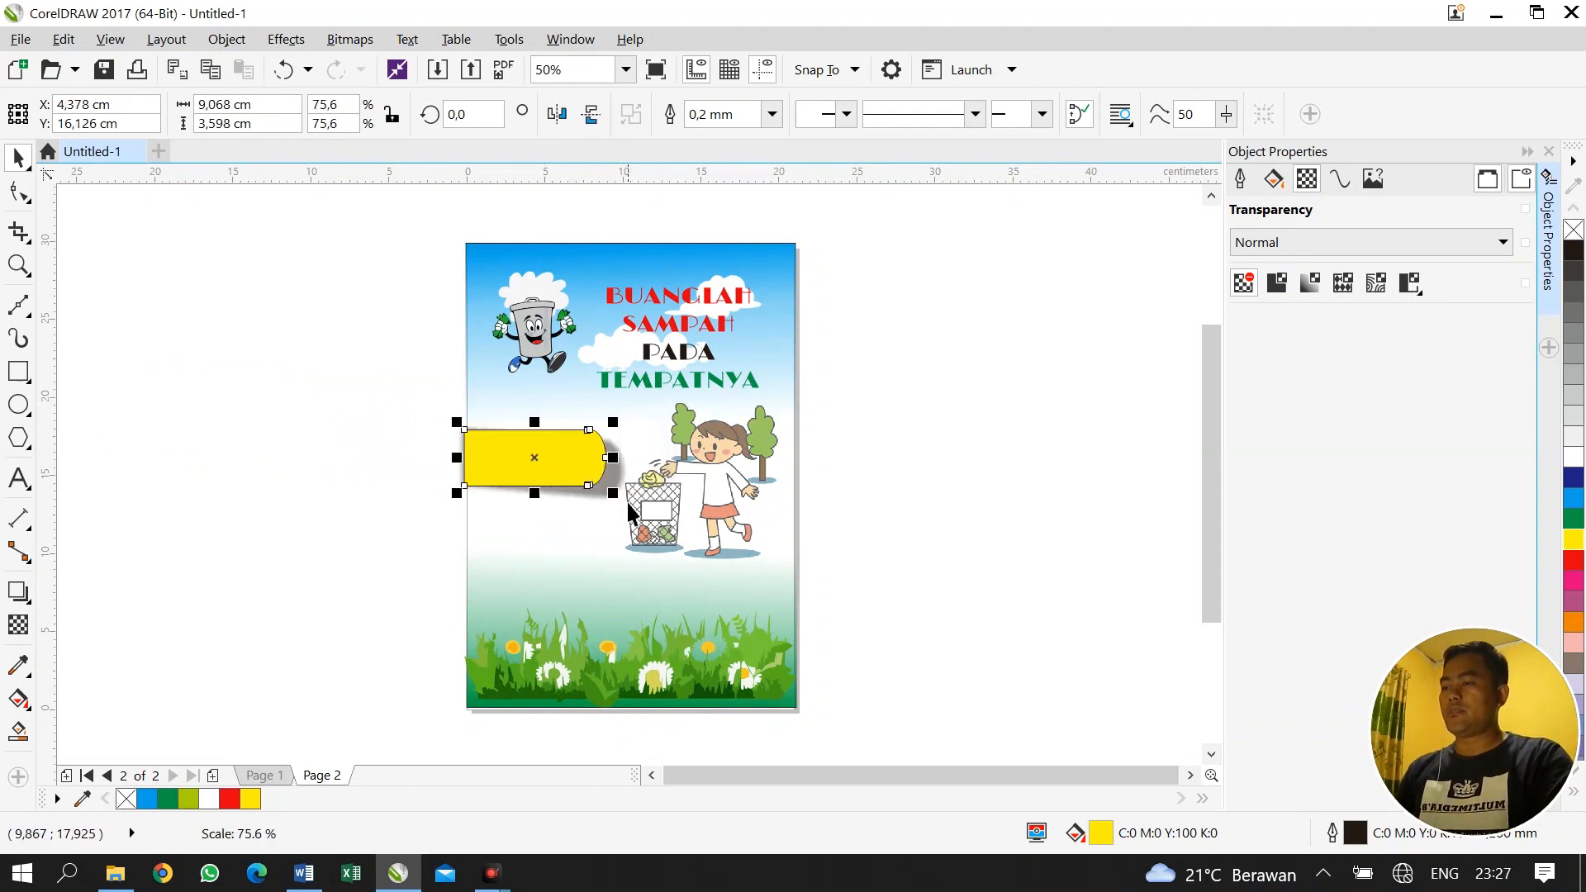
Shrink the yellow label to about 7.9 × 3.1 cm, move it up along the page's left edge and remove its outline
{"action": "left_click_drag", "start_coordinate": [613, 493], "coordinate": [549, 450]}
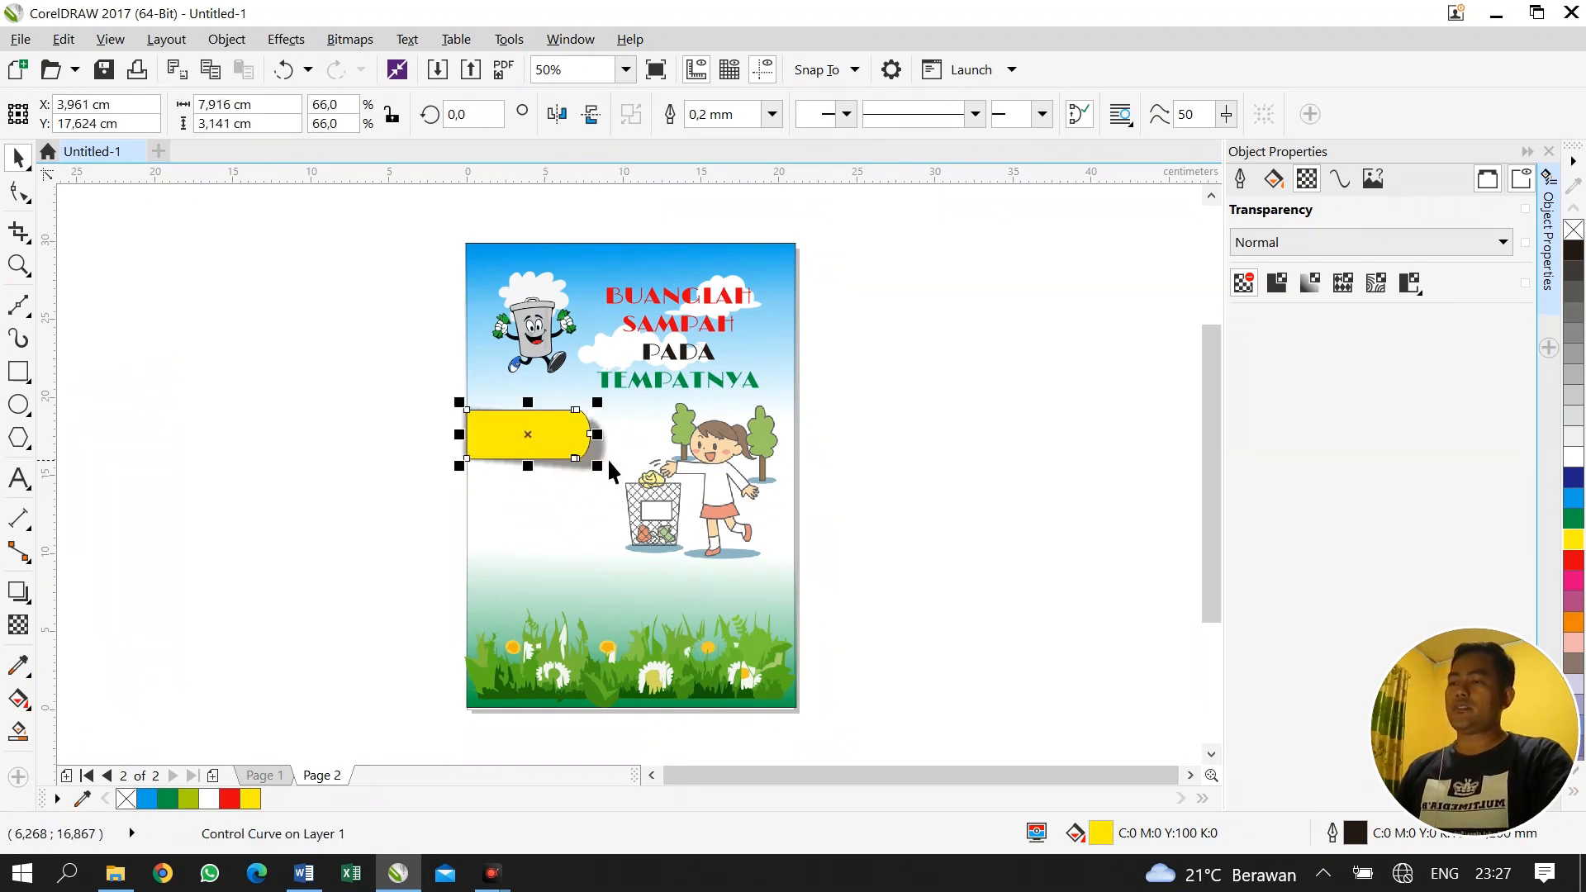
{"action": "scroll", "coordinate": [607, 461], "scroll_direction": "up", "scroll_amount": 2}
{"action": "left_click_drag", "start_coordinate": [839, 771], "coordinate": [777, 781]}
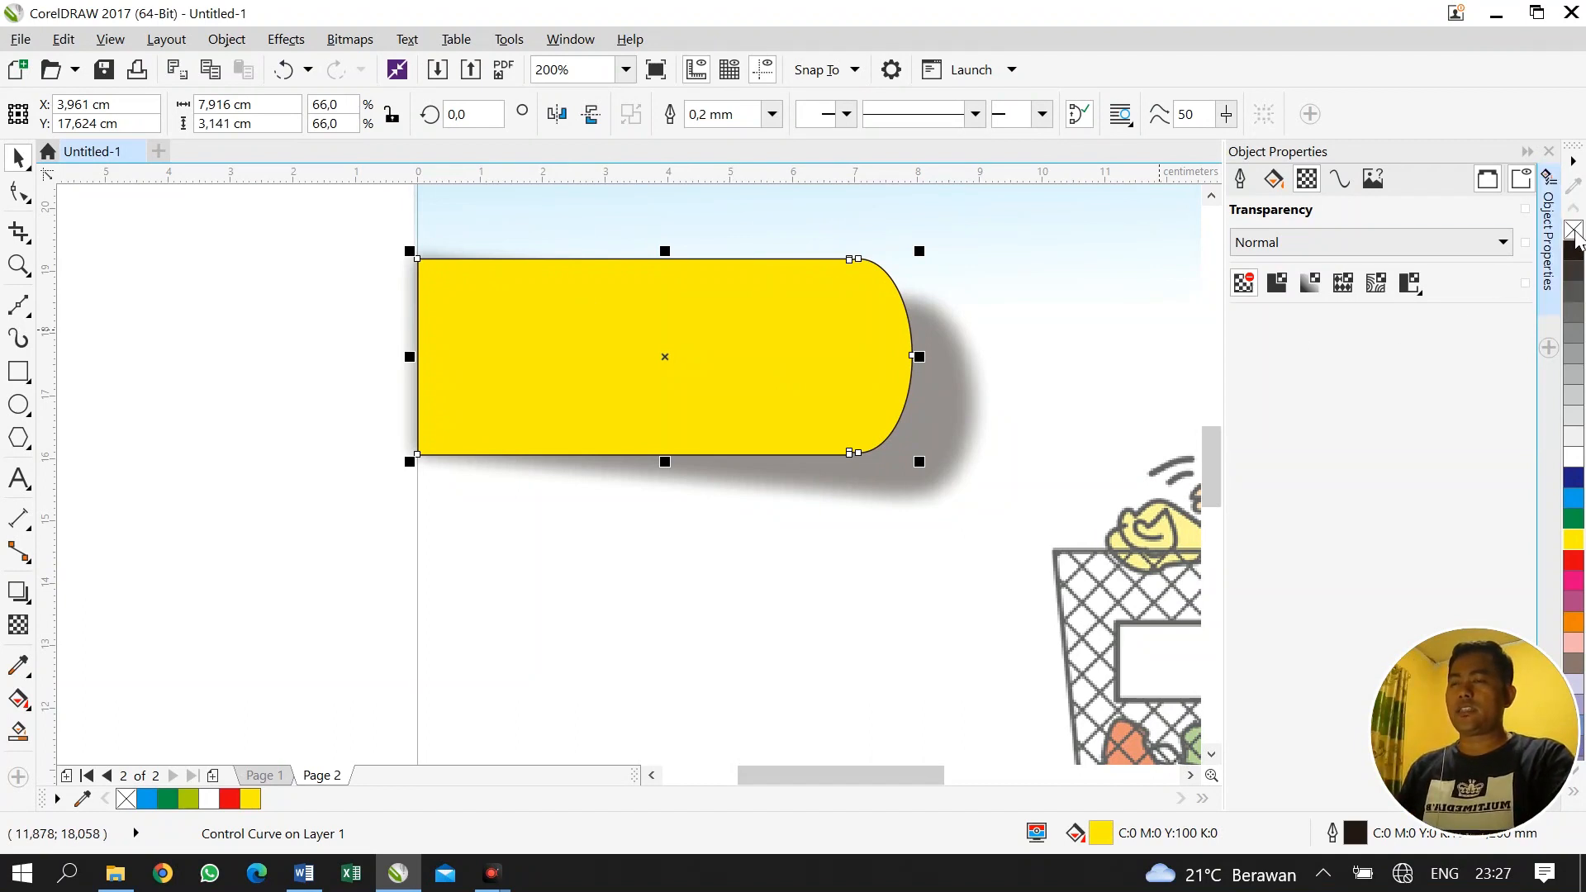
{"action": "right_click", "coordinate": [1575, 233]}
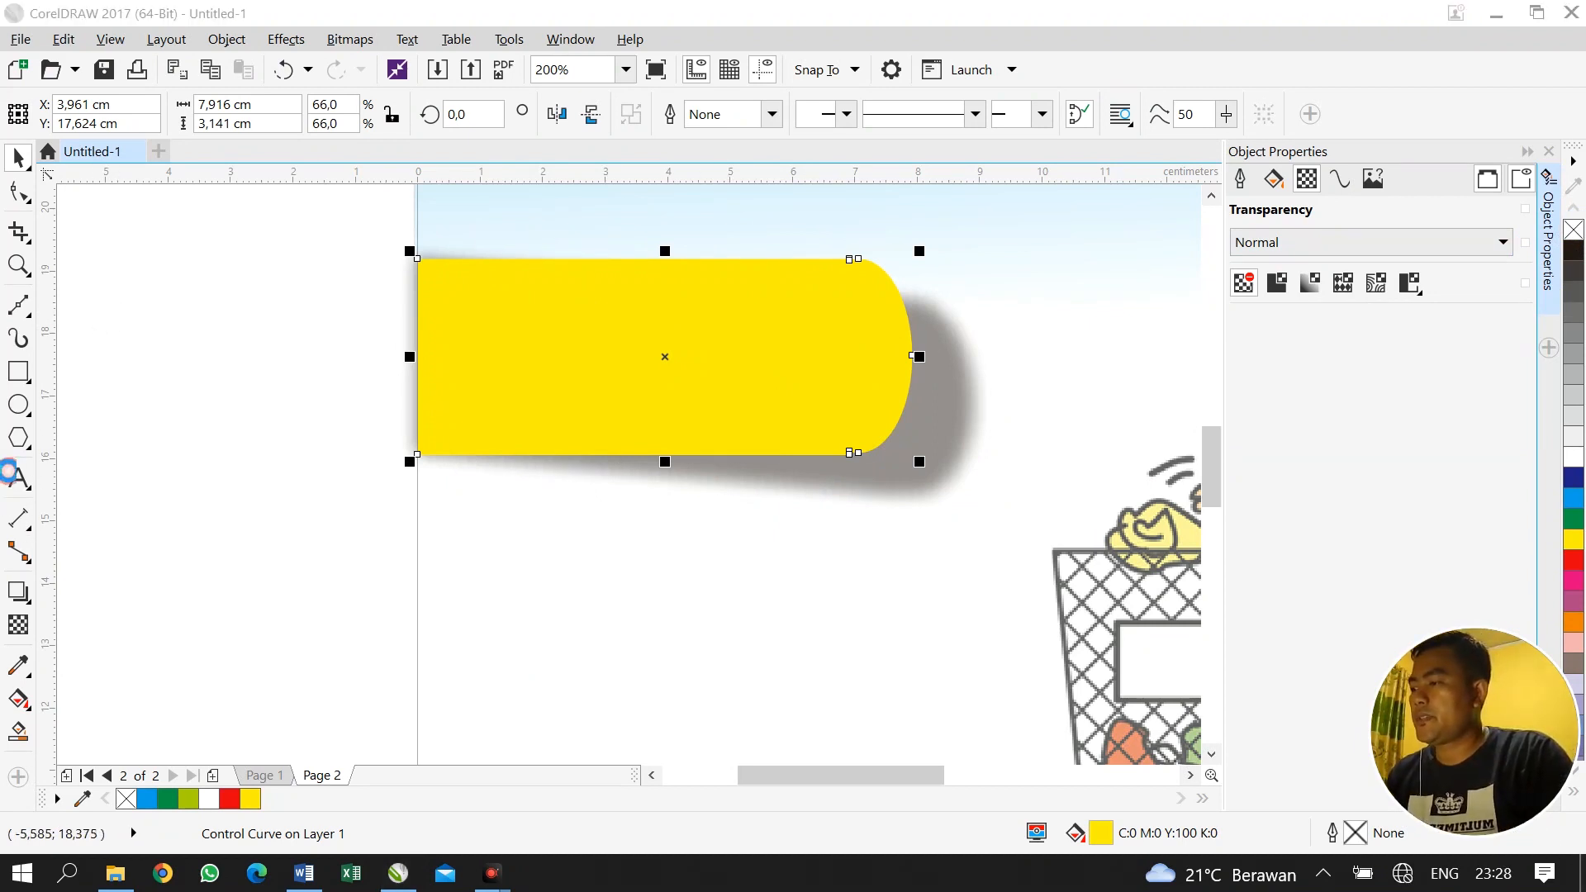
Add the artistic text "AKSI" in 24 pt Arial on the empty area left of the yellow label
{"action": "left_click", "coordinate": [20, 479]}
{"action": "left_click", "coordinate": [27, 489]}
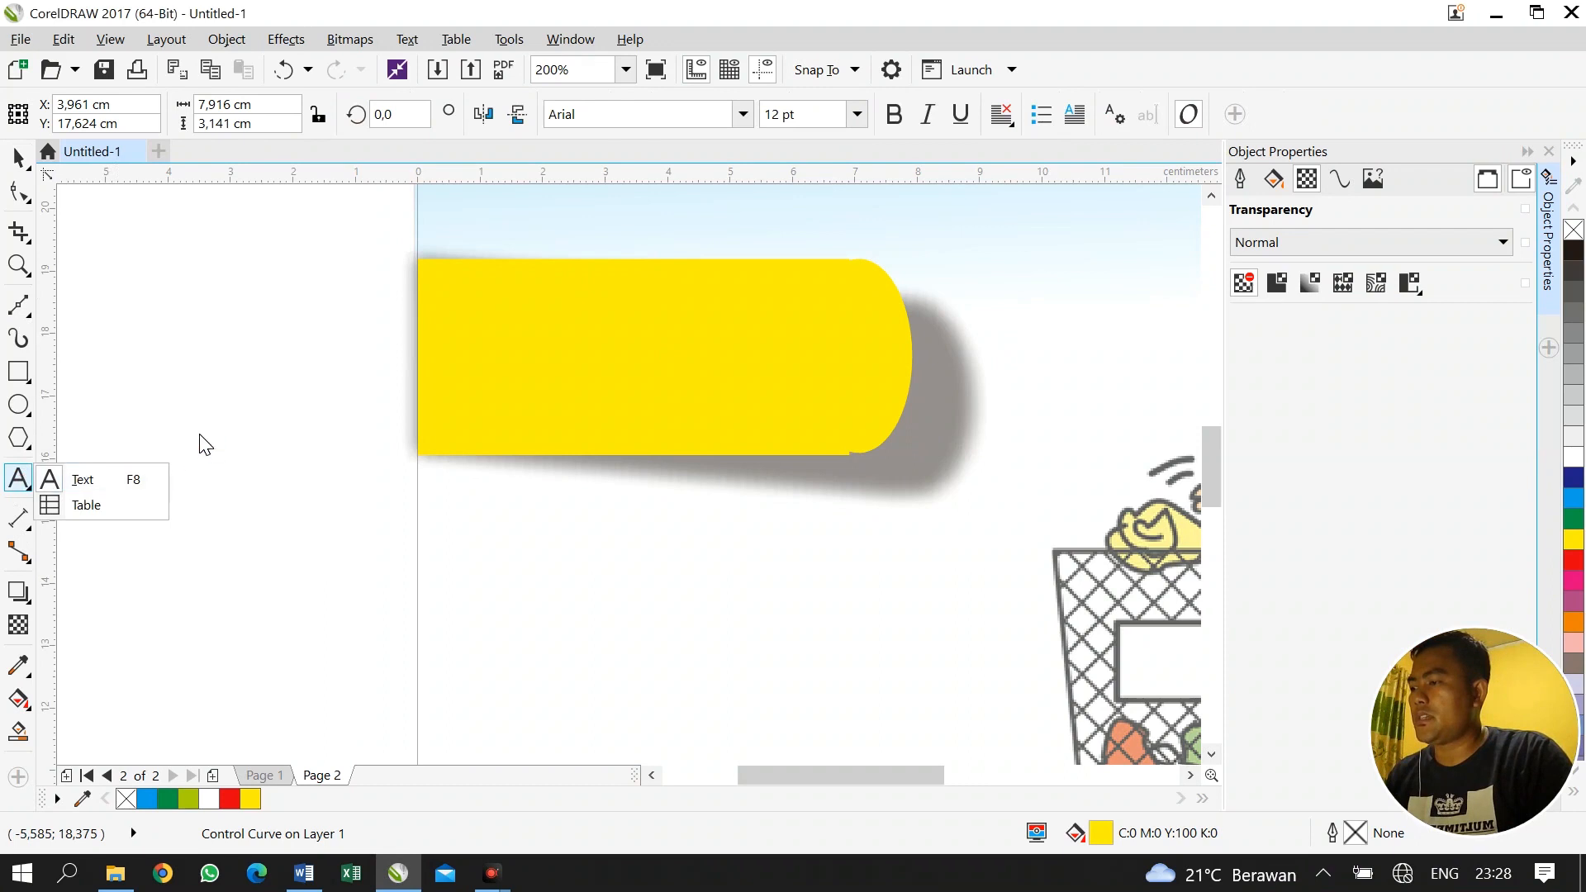
{"action": "left_click", "coordinate": [66, 476]}
{"action": "left_click", "coordinate": [240, 372]}
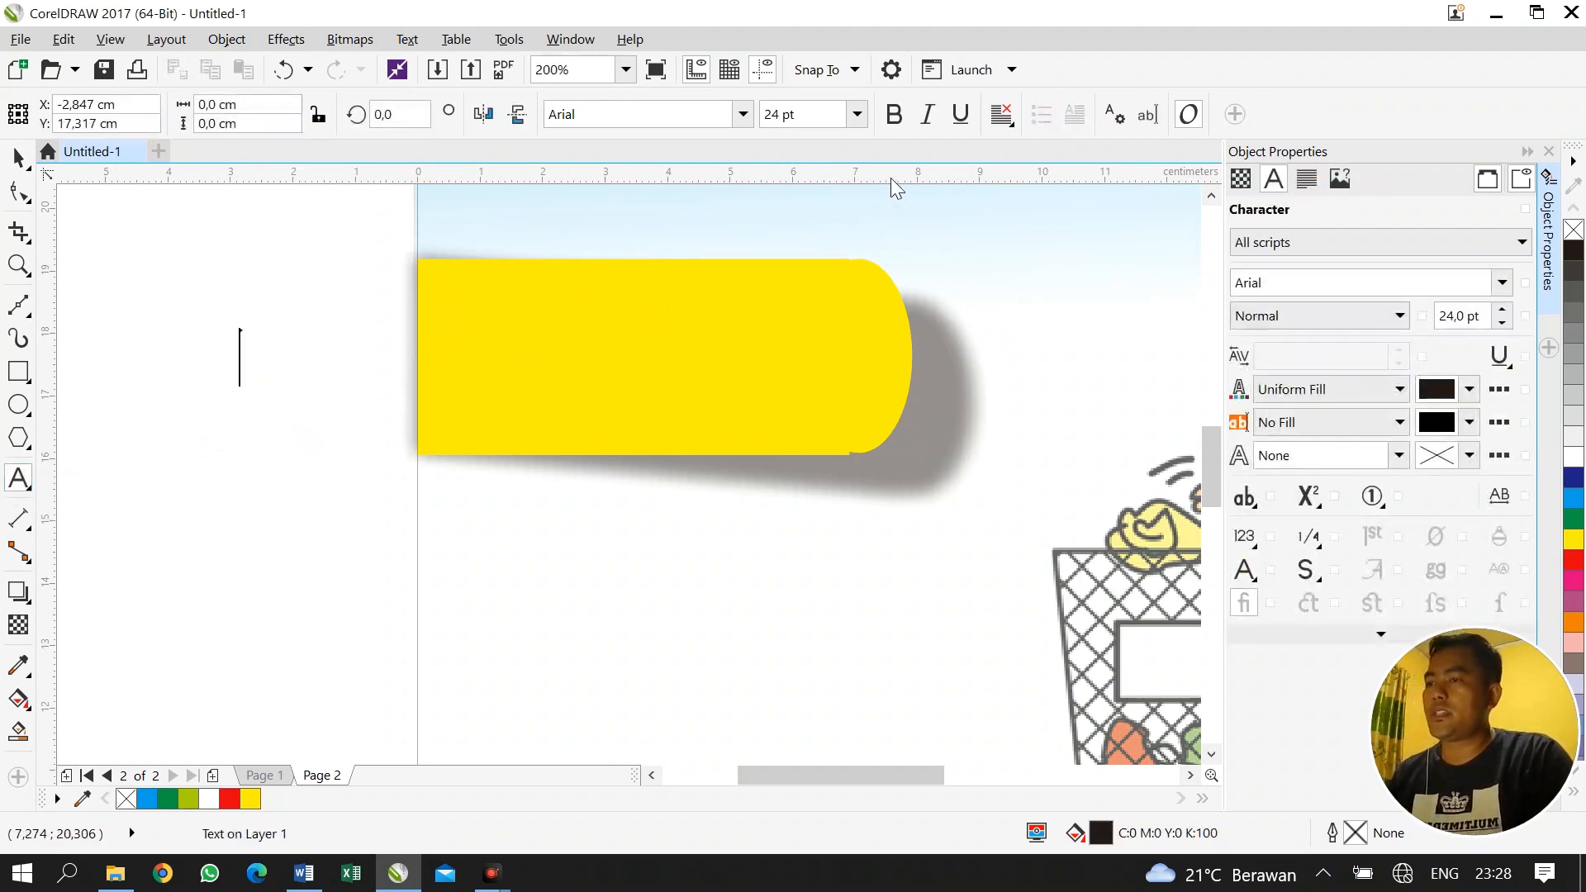
{"action": "type", "text": "AKSI"}
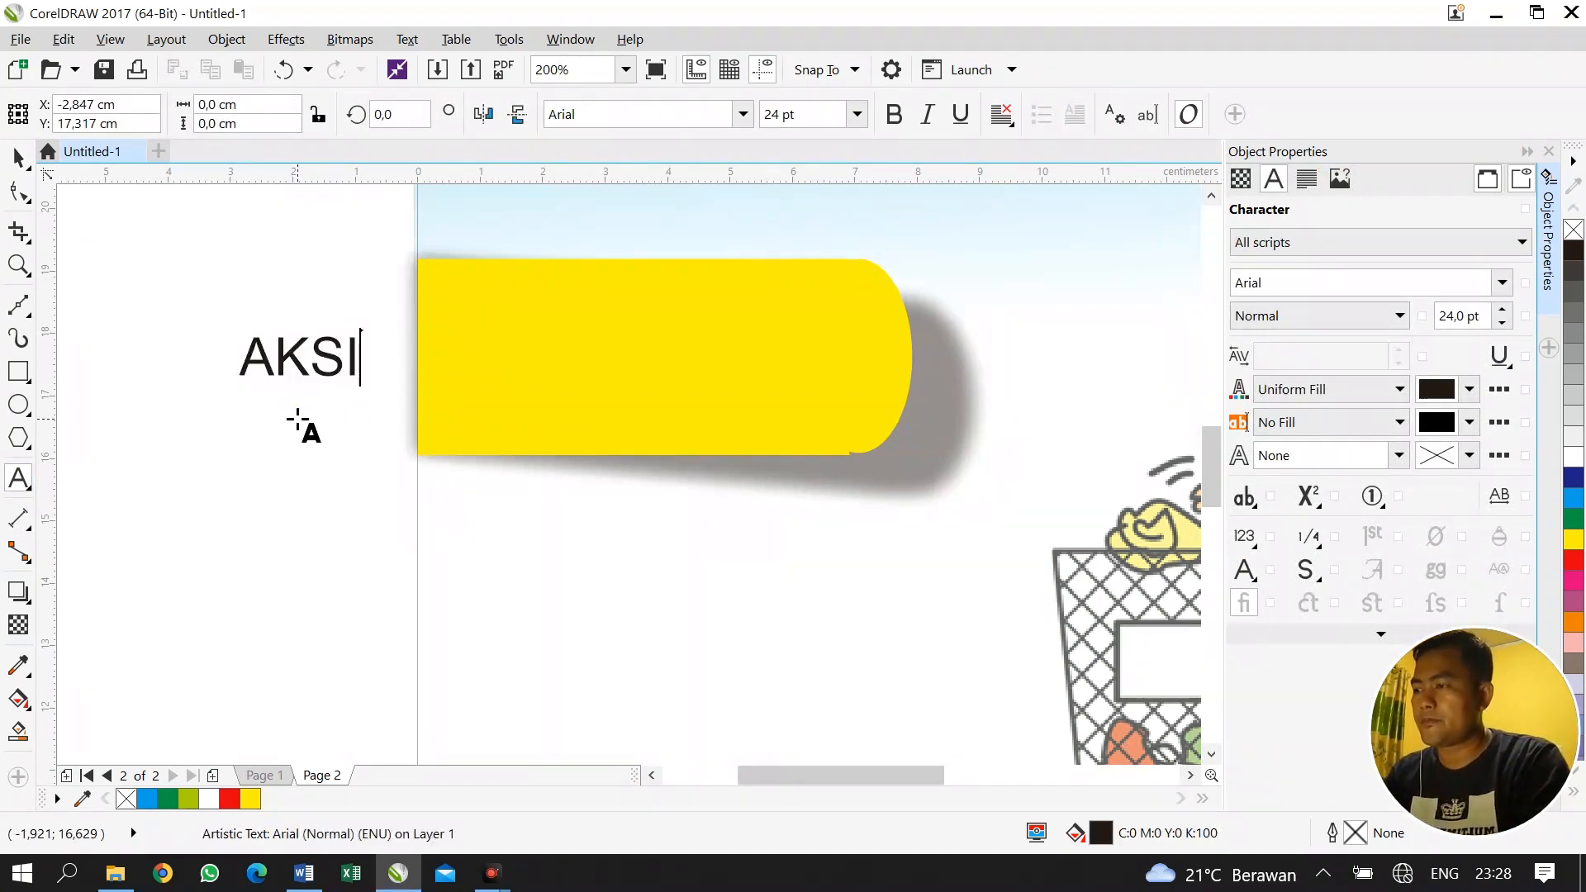
{"action": "key", "text": "ctrl+space"}
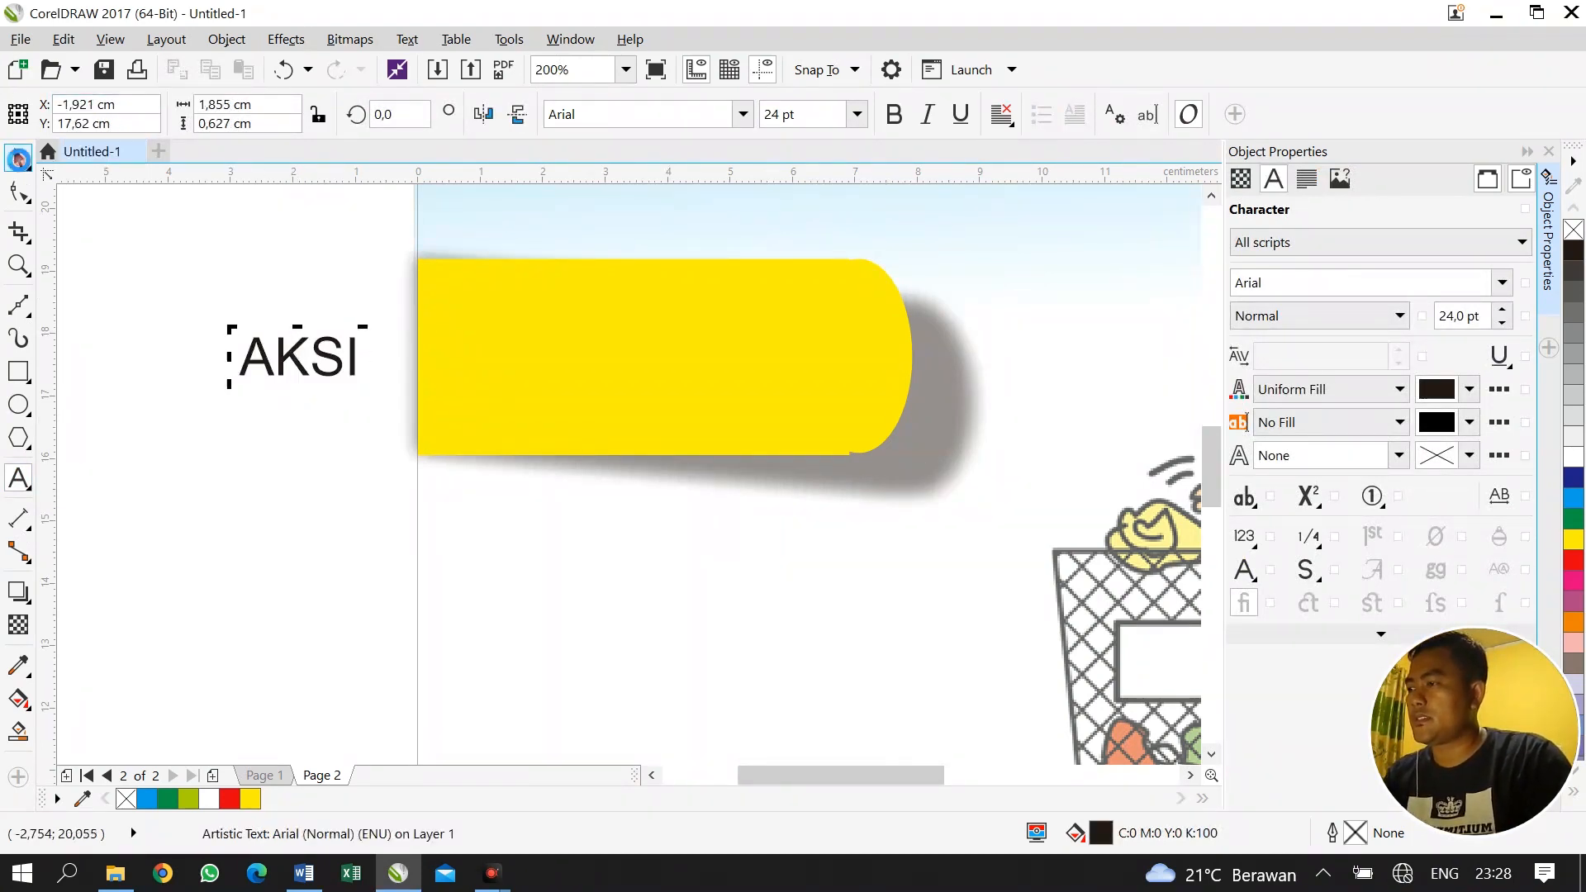
{"action": "left_click", "coordinate": [275, 428]}
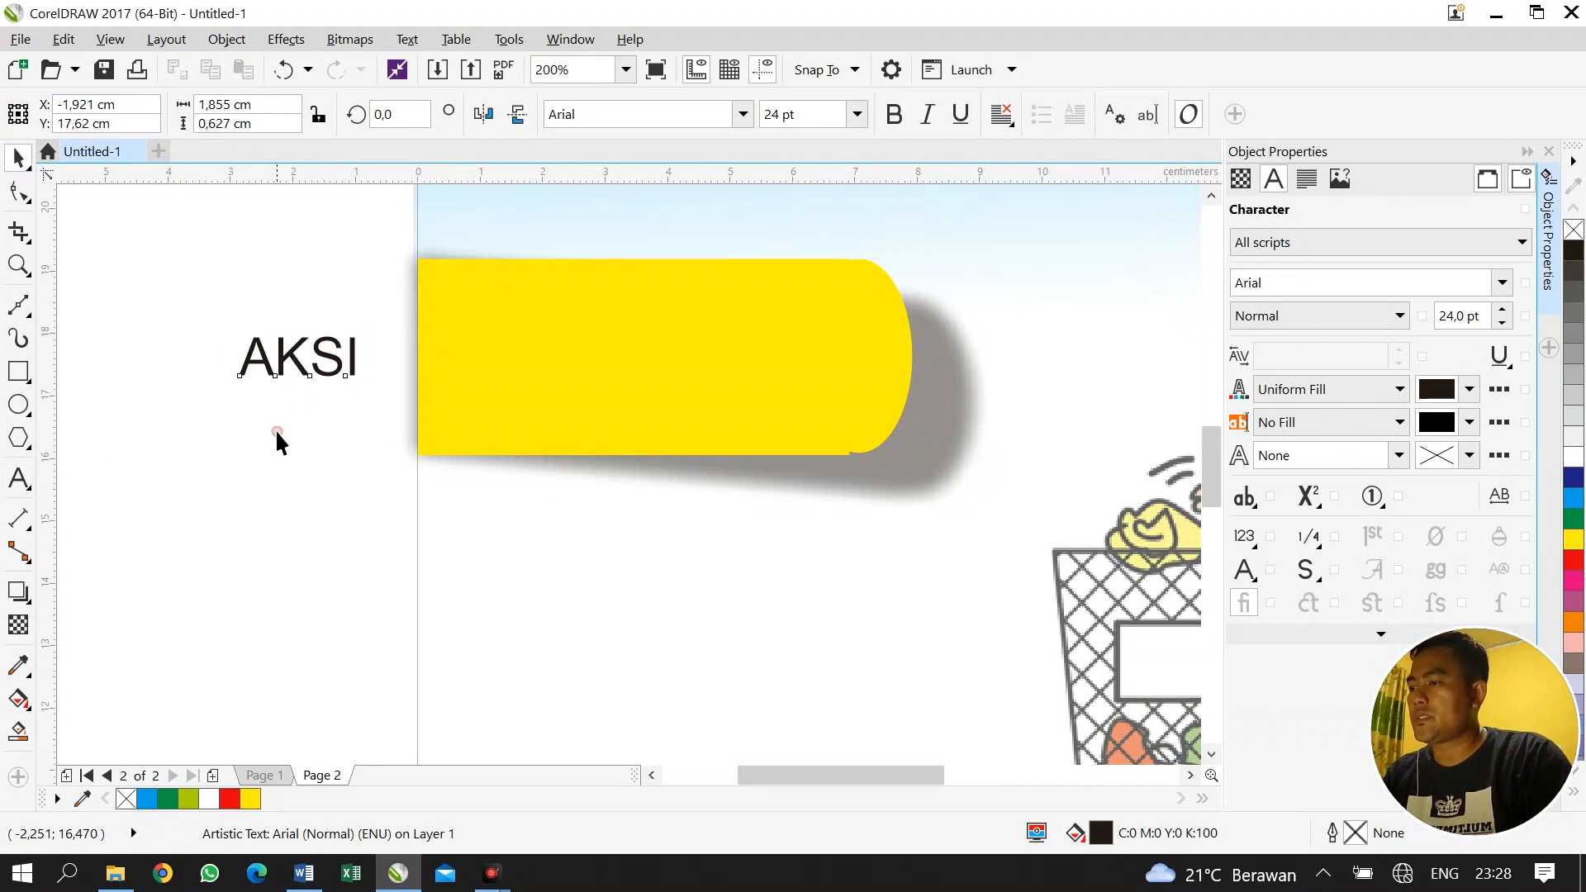
Add a separate two-line text reading "4" and "Langkah" below the word AKSI
{"action": "left_click", "coordinate": [18, 480]}
{"action": "left_click", "coordinate": [295, 484]}
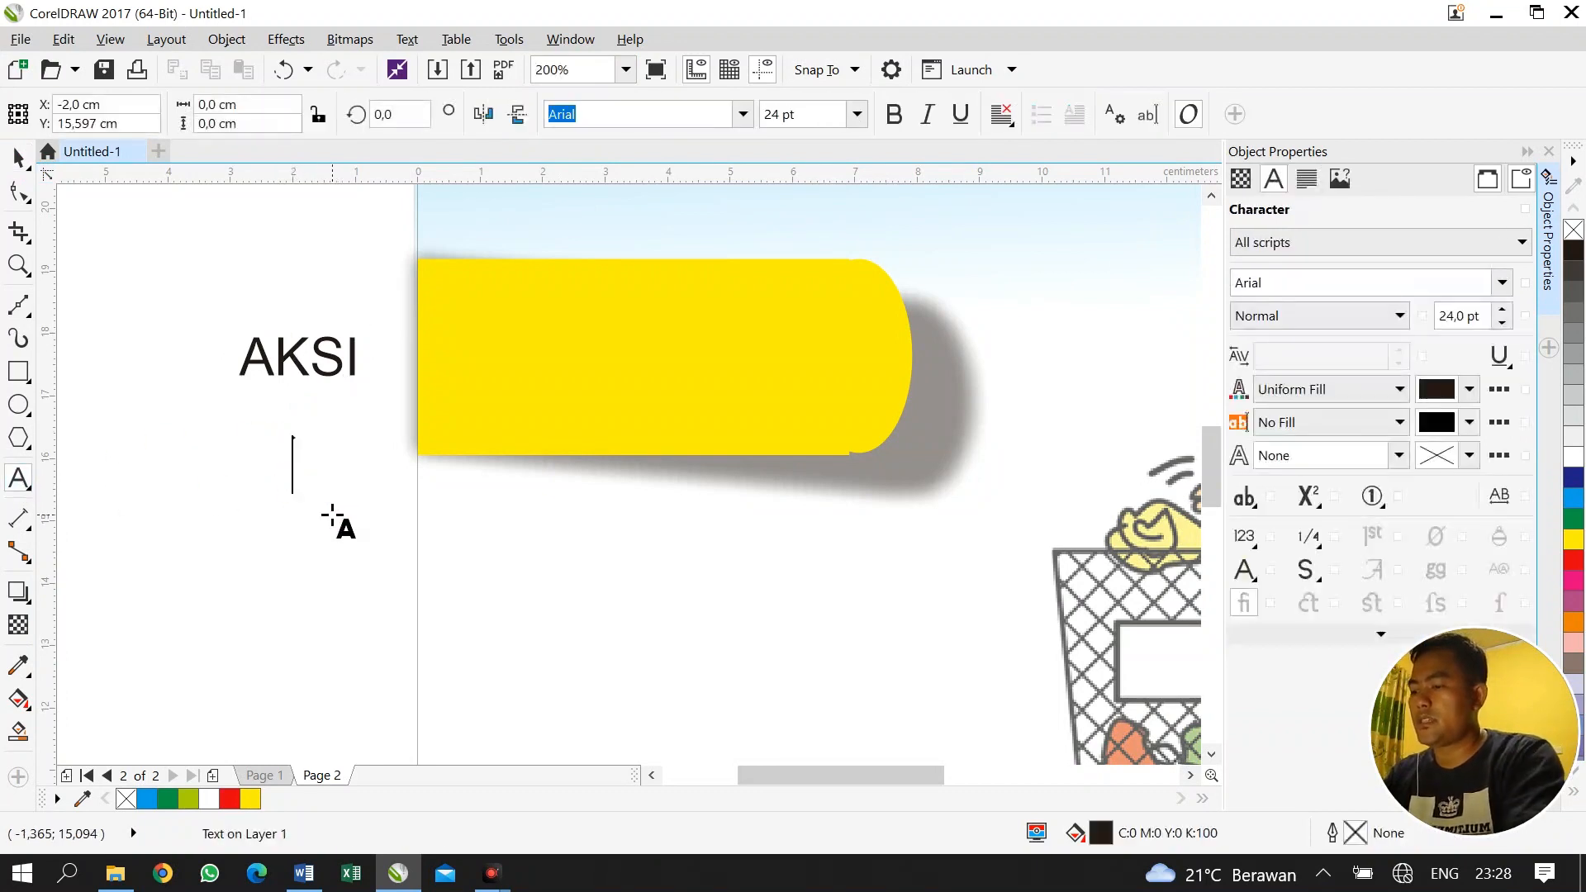
{"action": "type", "text": "4 "}
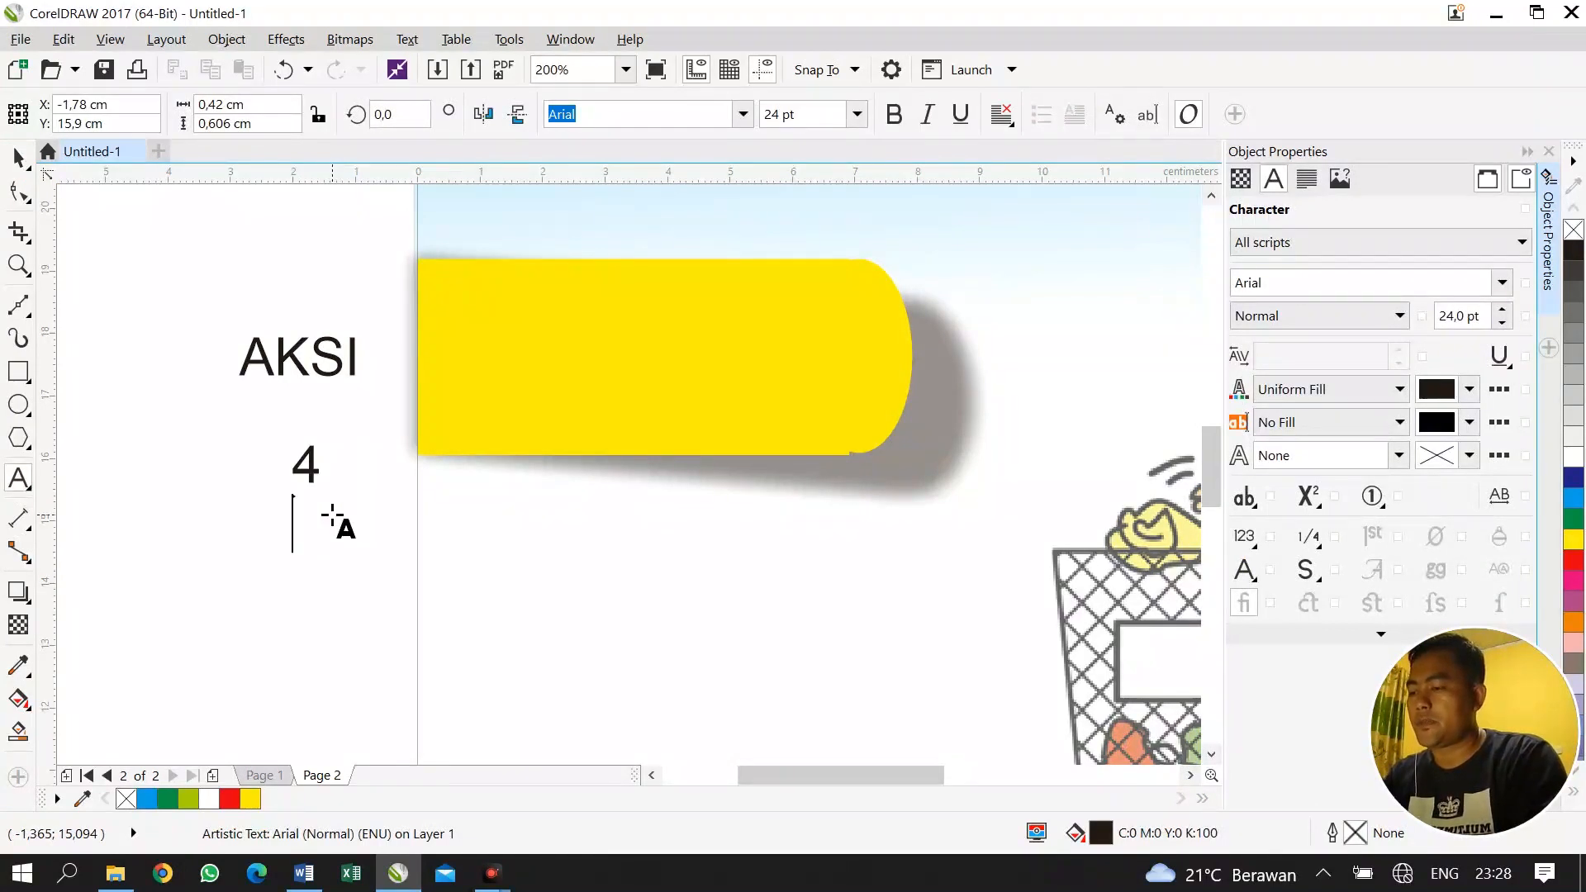
{"action": "type", "text": "IA"}
{"action": "key", "text": "BackSpace"}
{"action": "key", "text": "BackSpace"}
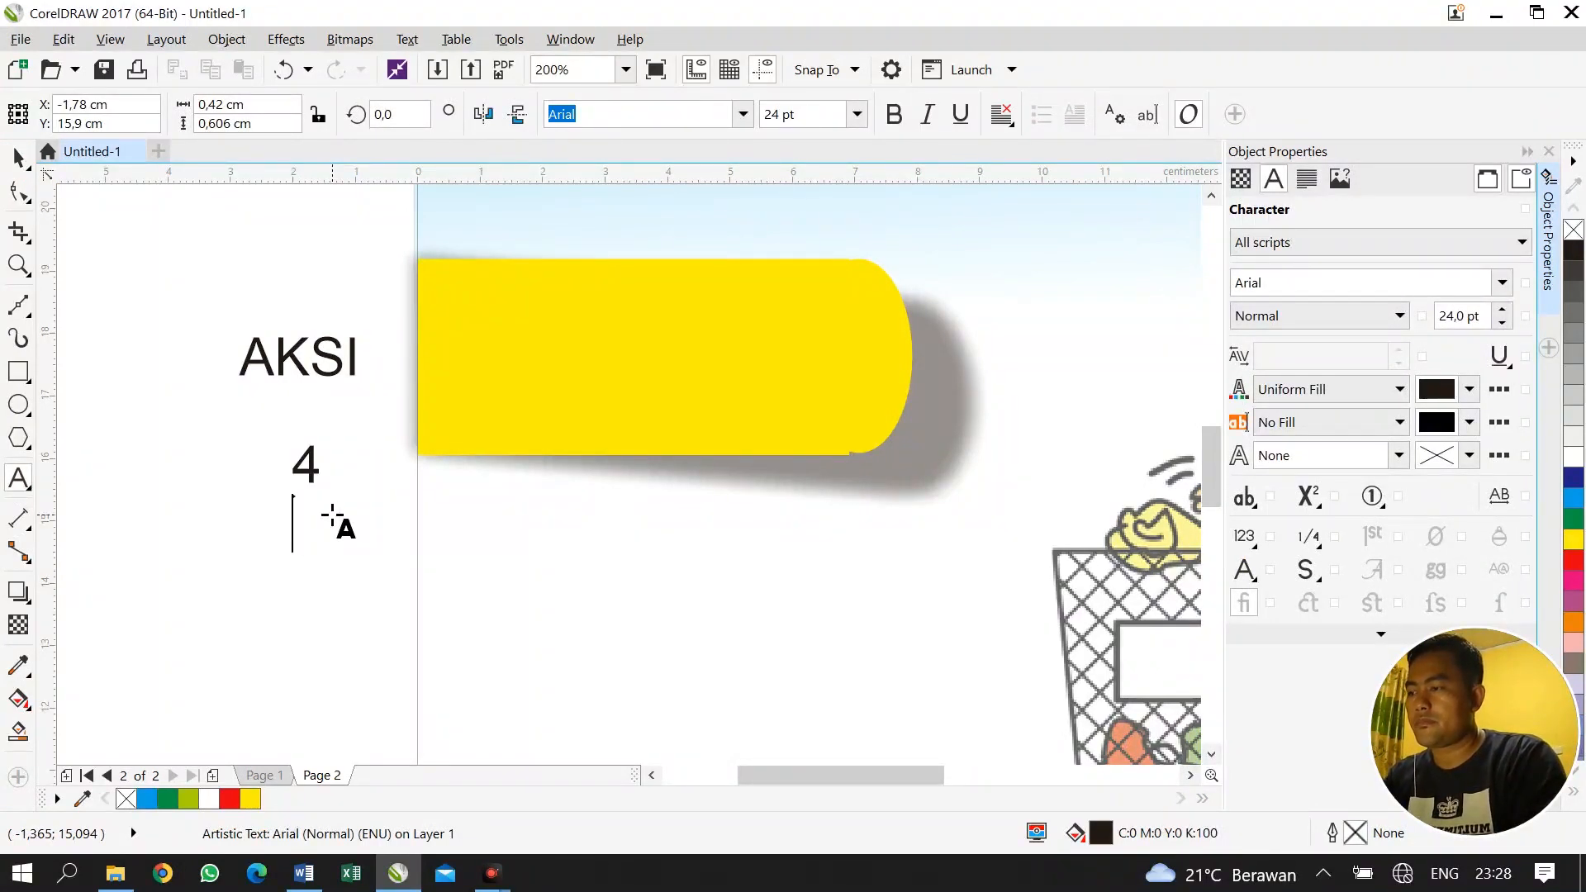
{"action": "type", "text": "Langkah"}
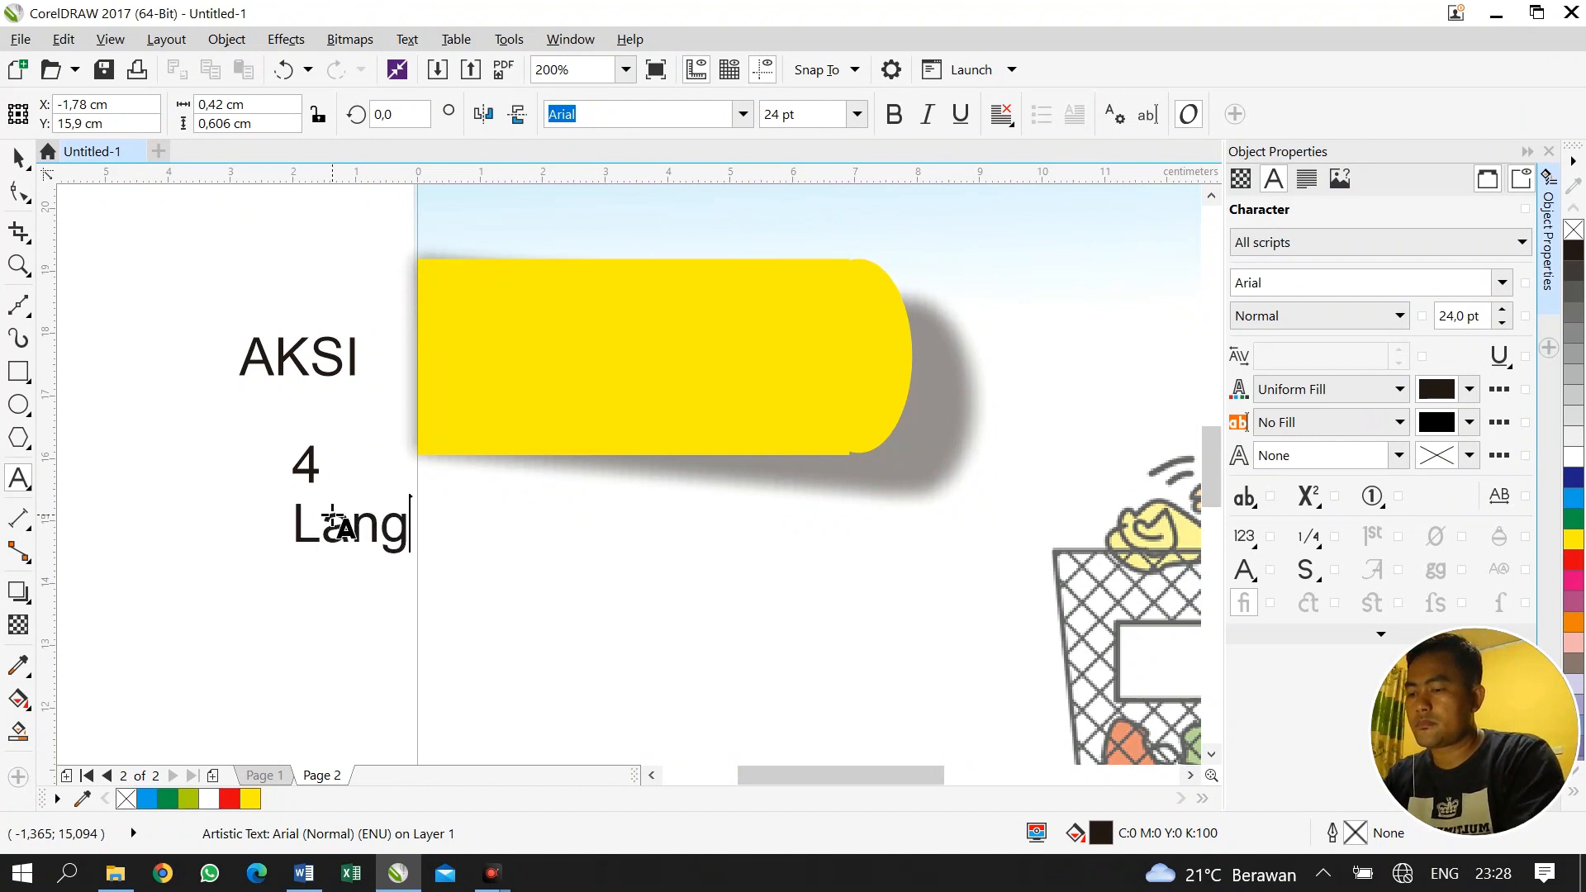
{"action": "left_click", "coordinate": [25, 155]}
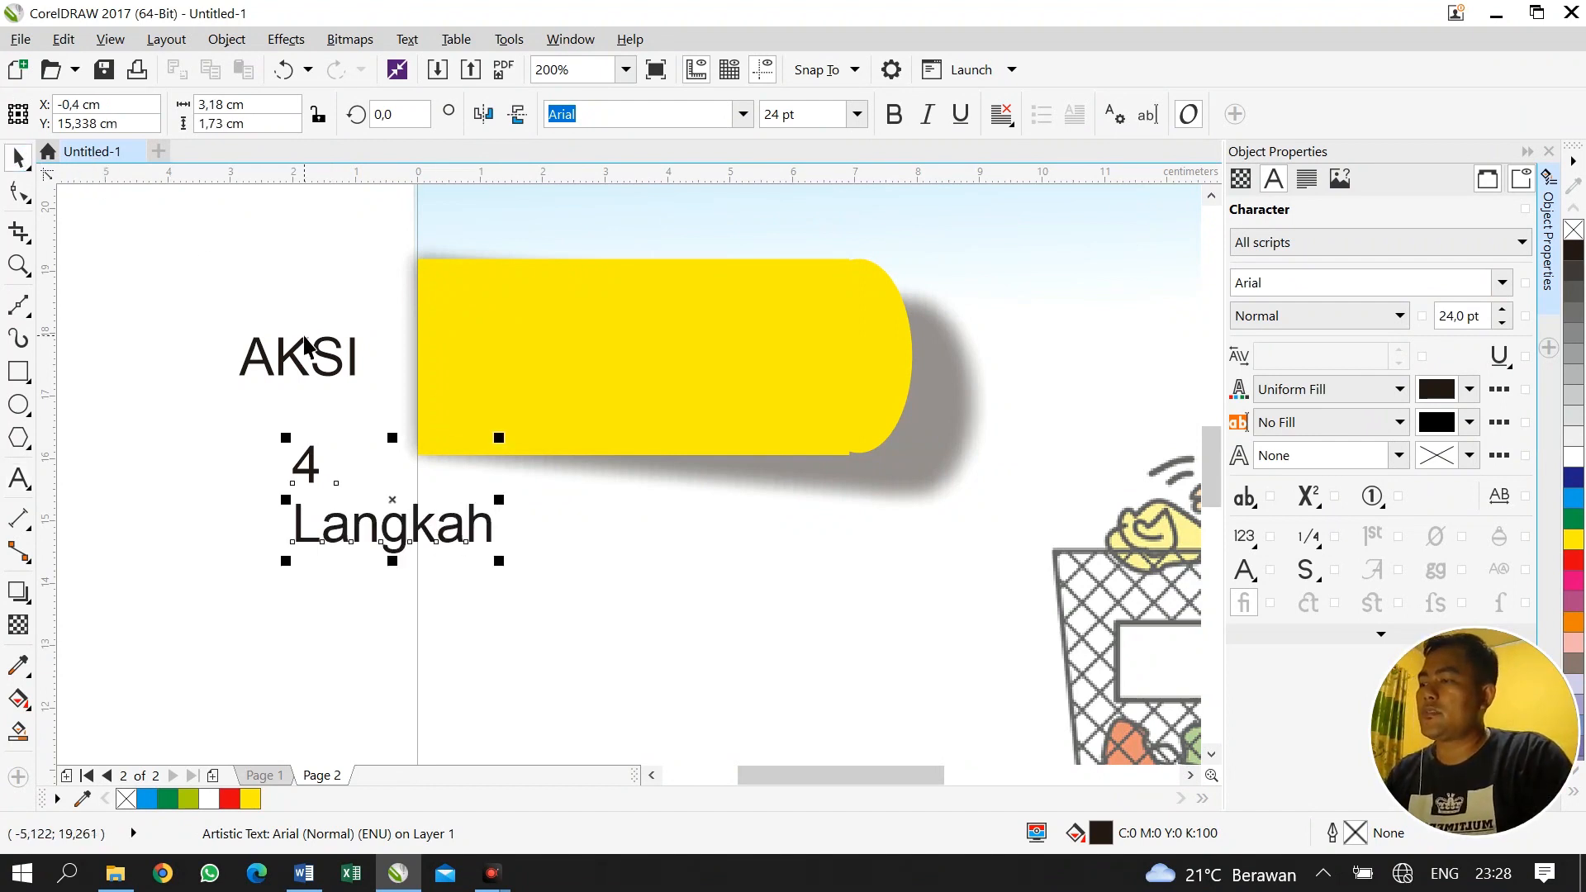
Move the AKSI text onto the left part of the yellow label and enlarge it to about 2.9 × 2.5 cm
{"action": "left_click", "coordinate": [314, 364]}
{"action": "left_click_drag", "start_coordinate": [314, 364], "coordinate": [514, 440]}
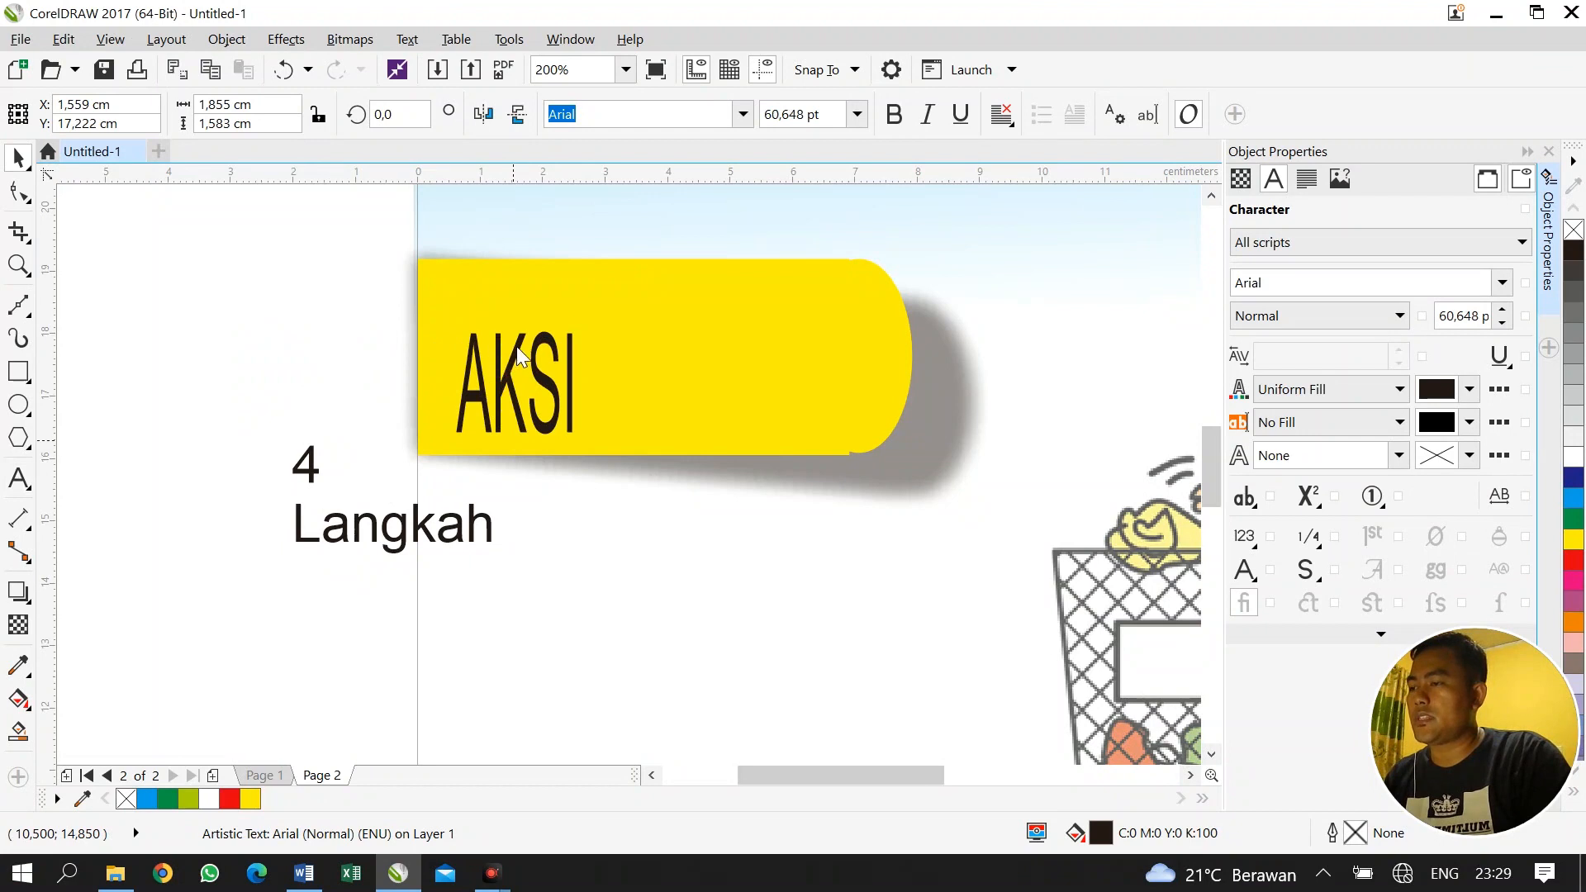
{"action": "left_click_drag", "start_coordinate": [516, 325], "coordinate": [513, 267]}
{"action": "left_click_drag", "start_coordinate": [581, 354], "coordinate": [520, 352]}
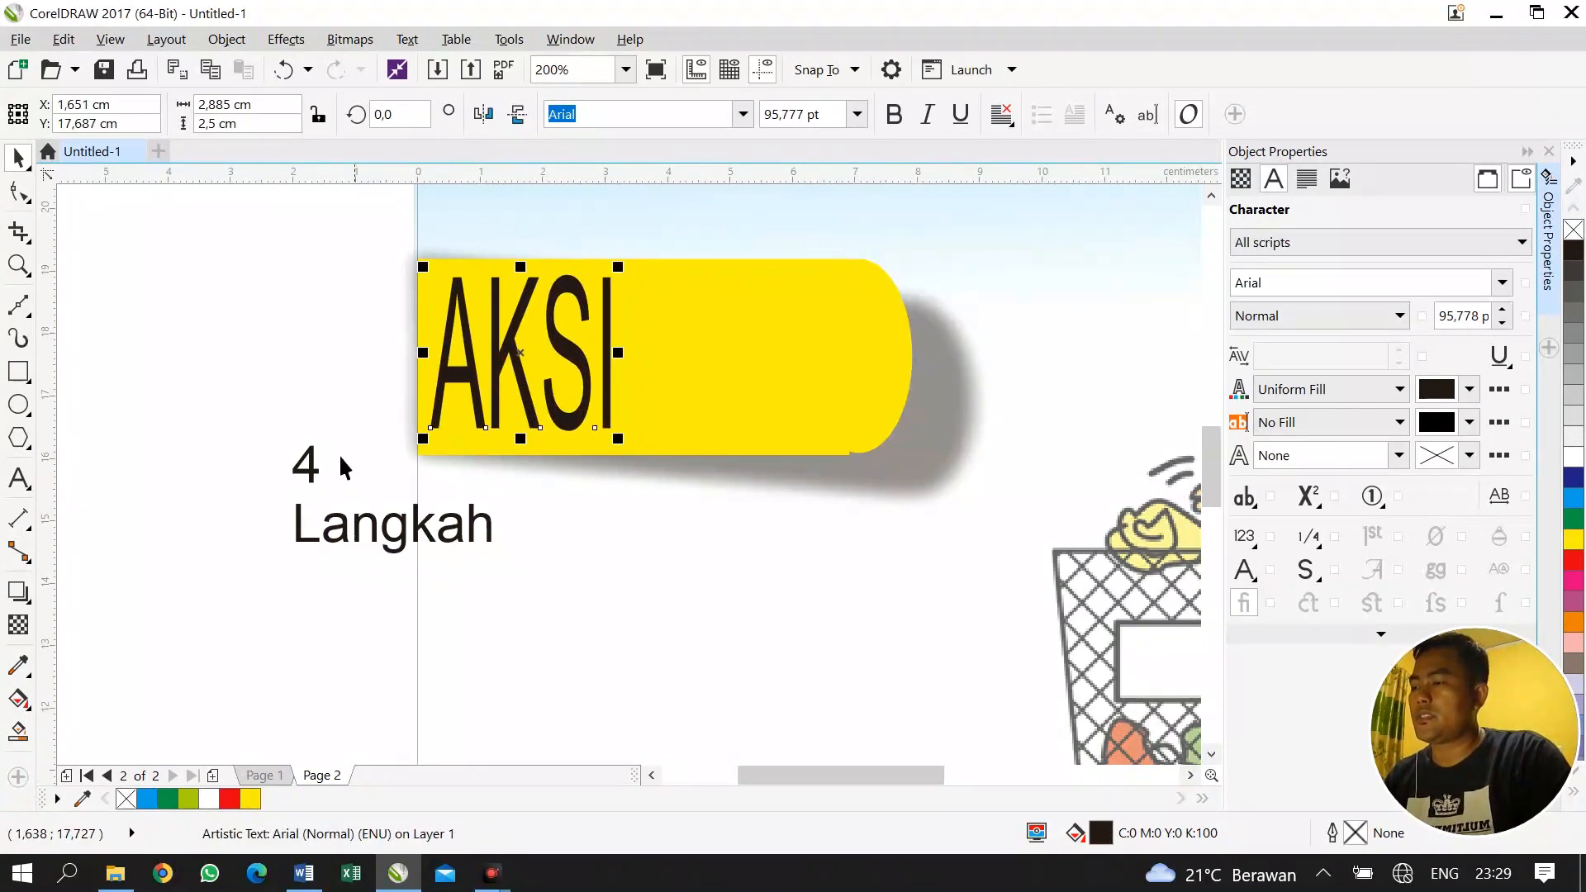
Place the "4 Langkah" text on the yellow label right of AKSI and center-align its two lines
{"action": "left_click", "coordinate": [316, 463]}
{"action": "left_click", "coordinate": [383, 538]}
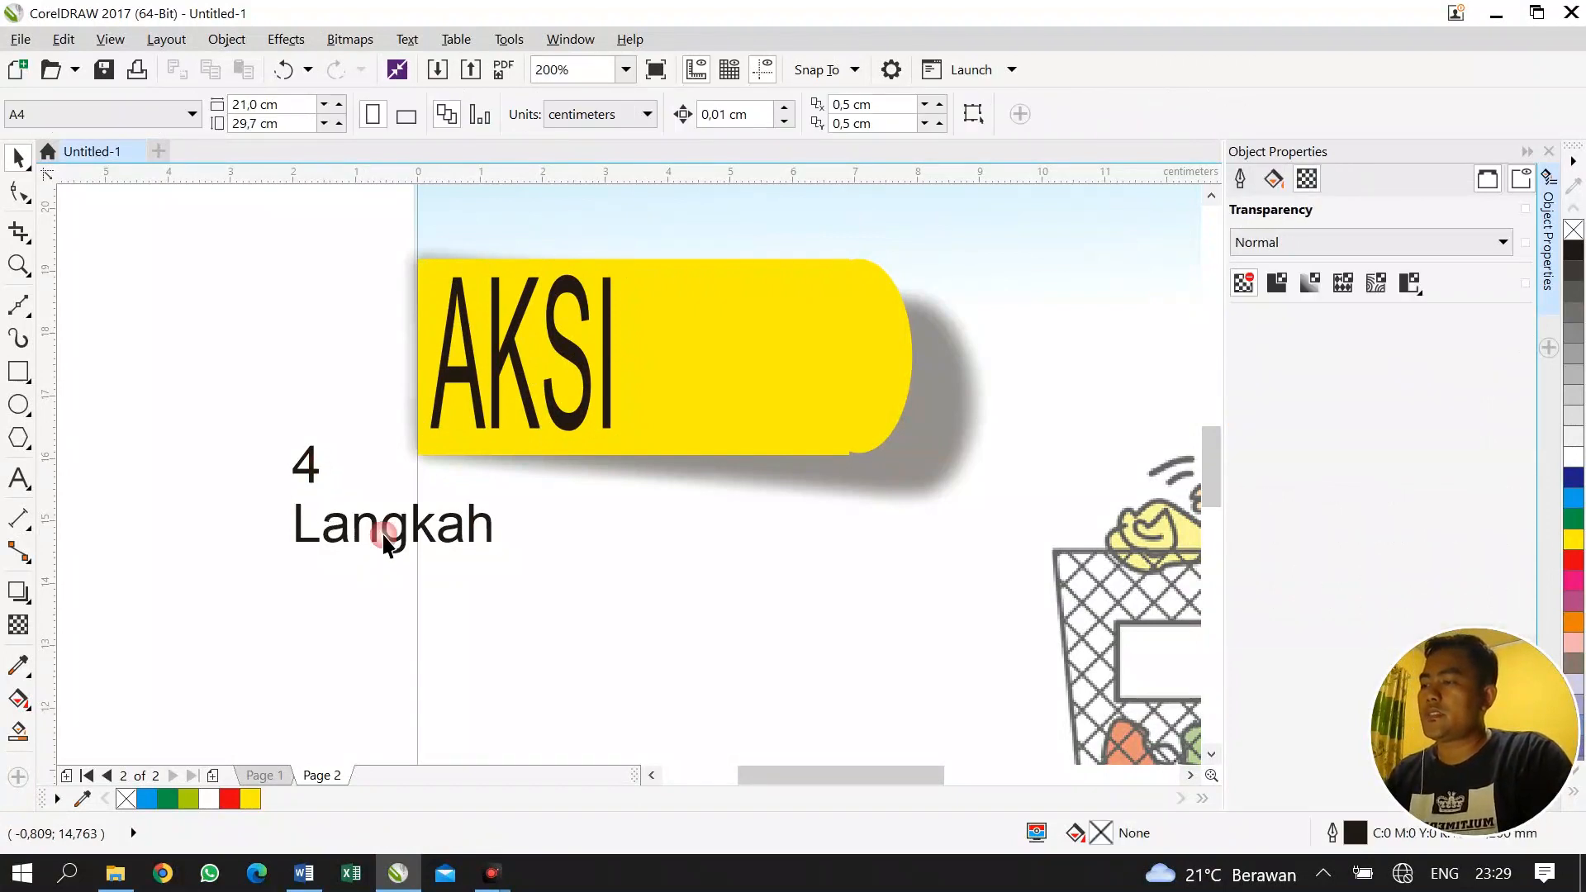
{"action": "left_click", "coordinate": [308, 460]}
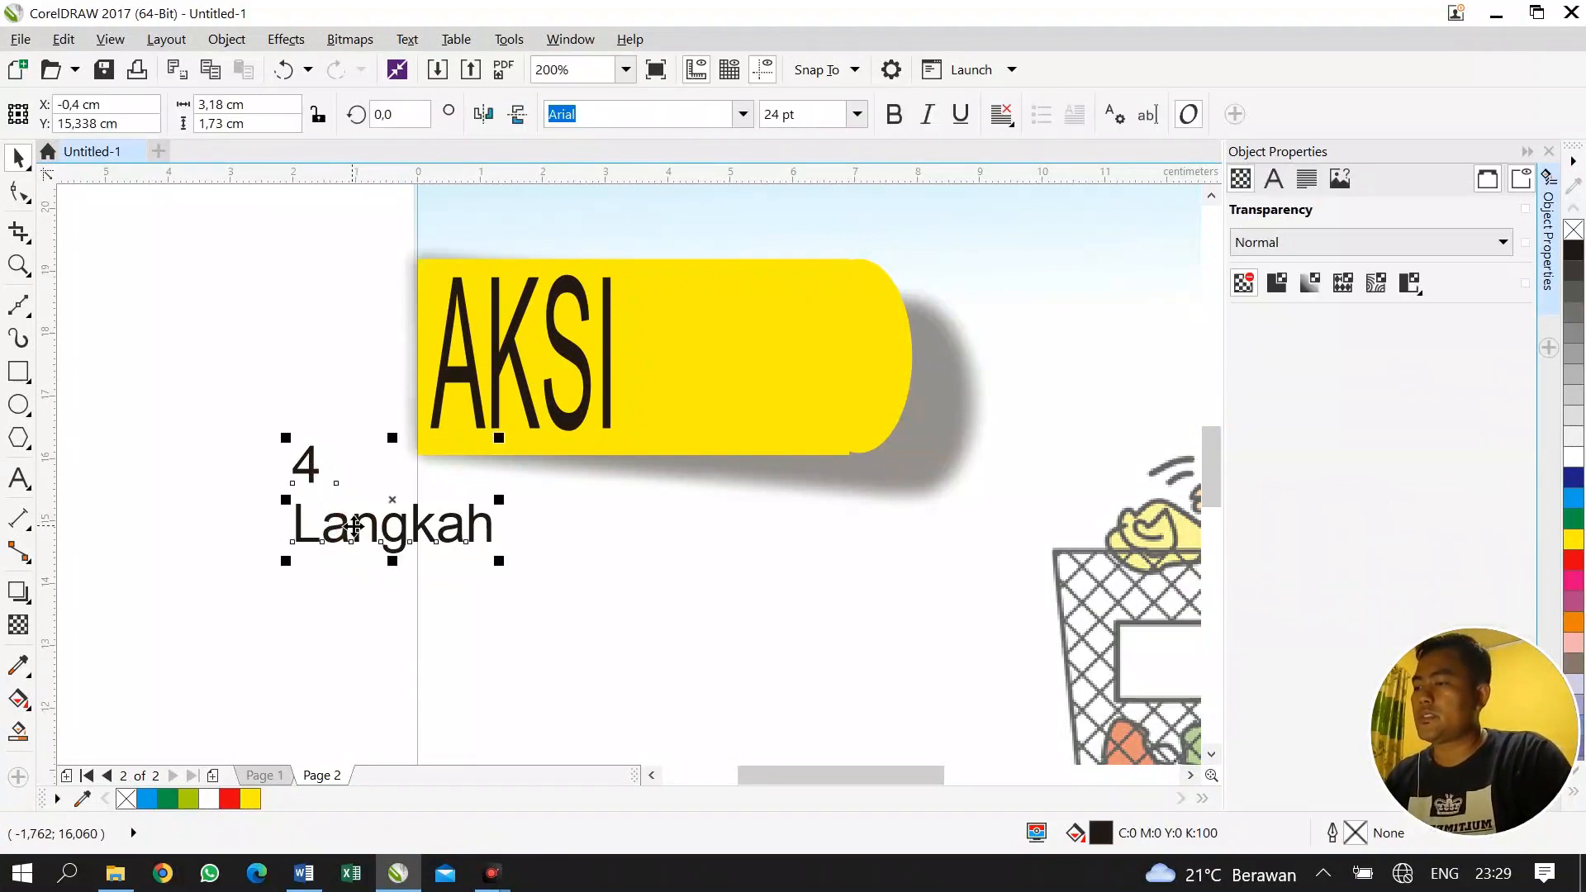
{"action": "left_click_drag", "start_coordinate": [393, 496], "coordinate": [736, 360]}
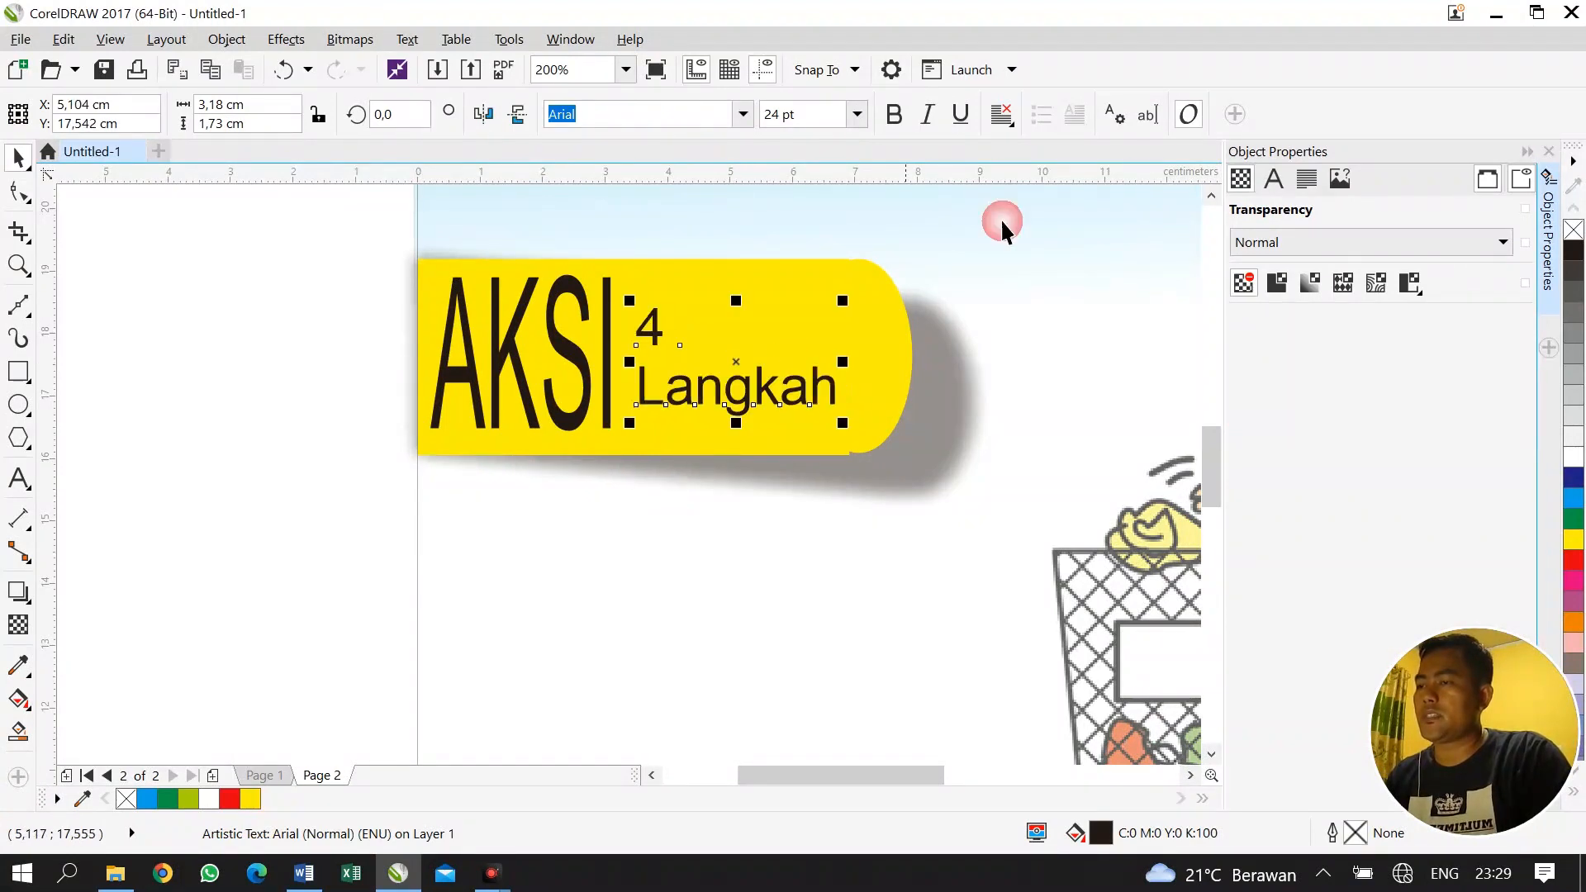
{"action": "left_click", "coordinate": [1002, 115]}
{"action": "left_click", "coordinate": [1040, 197]}
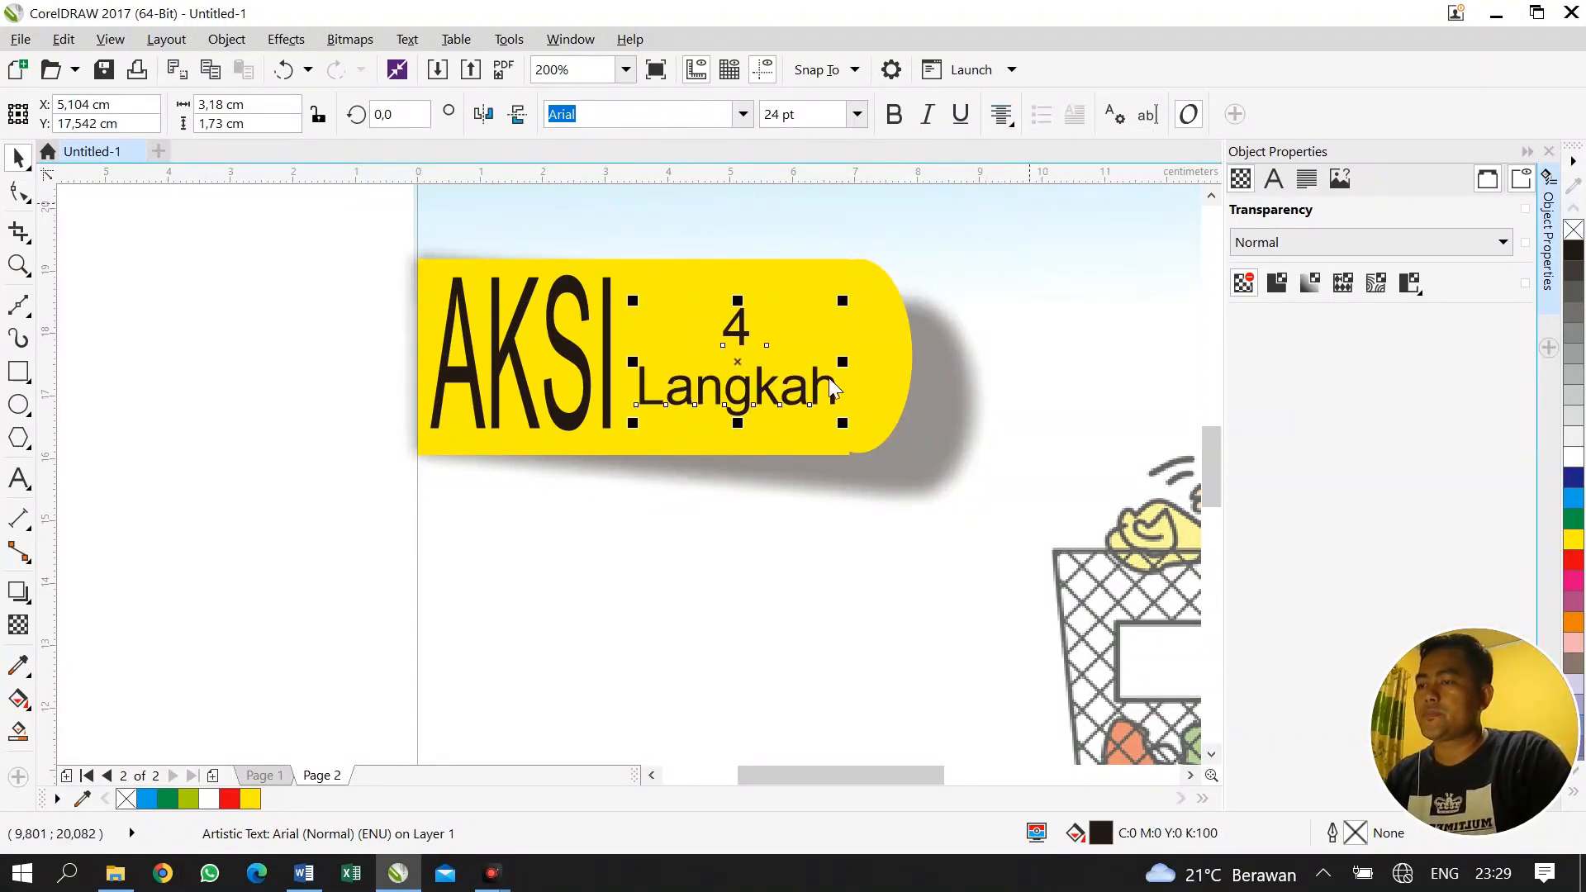
{"action": "left_click_drag", "start_coordinate": [772, 385], "coordinate": [767, 389]}
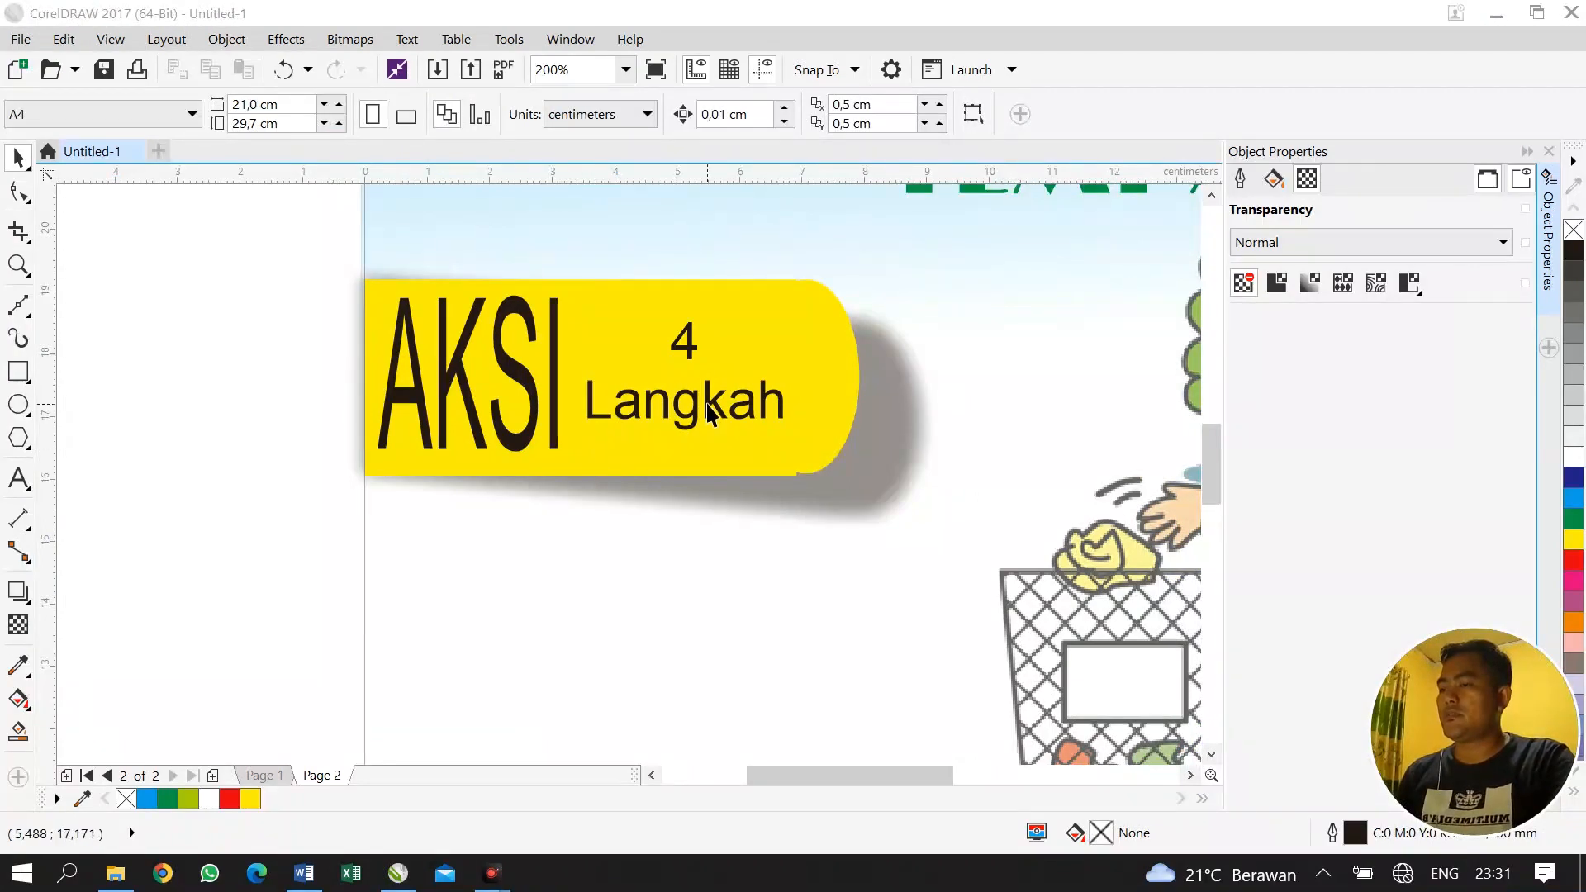
Change the font of the word "Langkah" on the yellow label to Comic Sans MS
{"action": "left_click", "coordinate": [24, 486]}
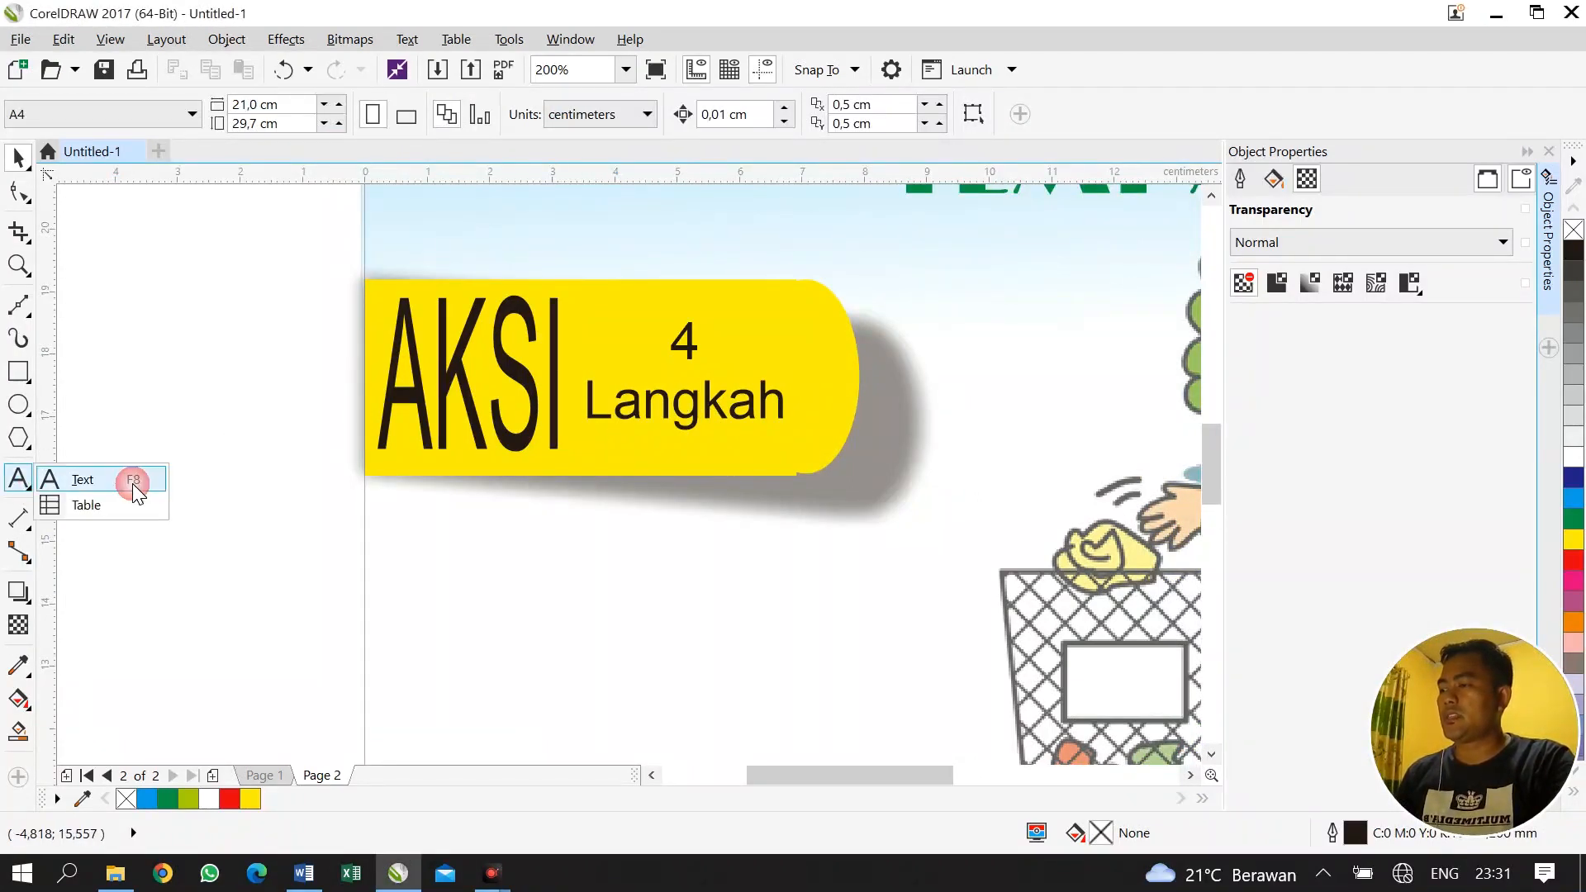
{"action": "left_click", "coordinate": [80, 481]}
{"action": "left_click", "coordinate": [786, 430]}
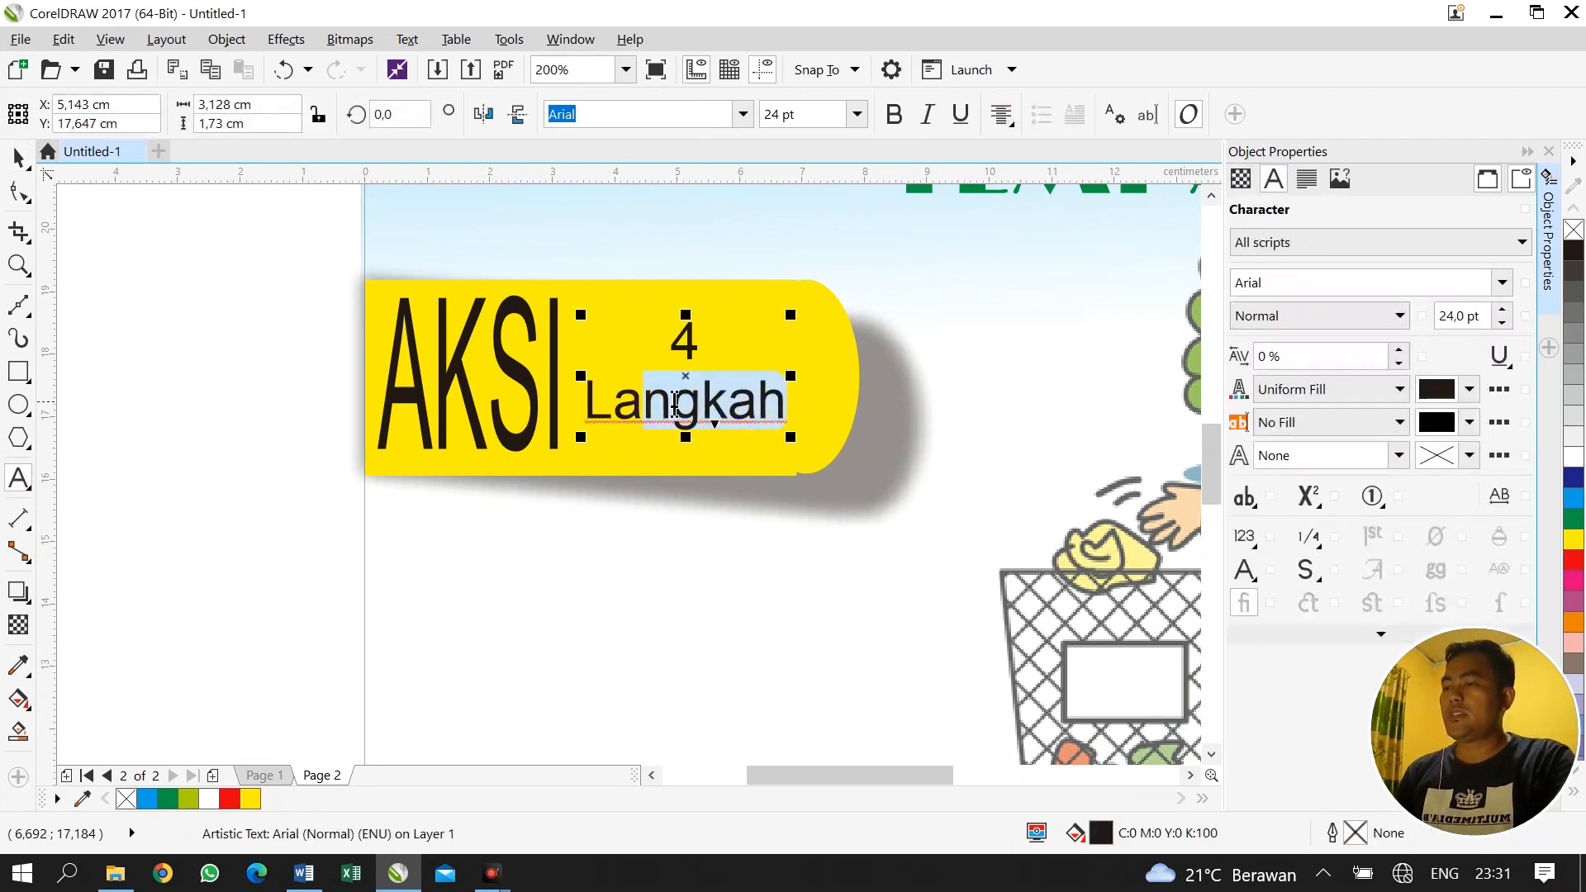
{"action": "left_click_drag", "start_coordinate": [789, 405], "coordinate": [583, 401]}
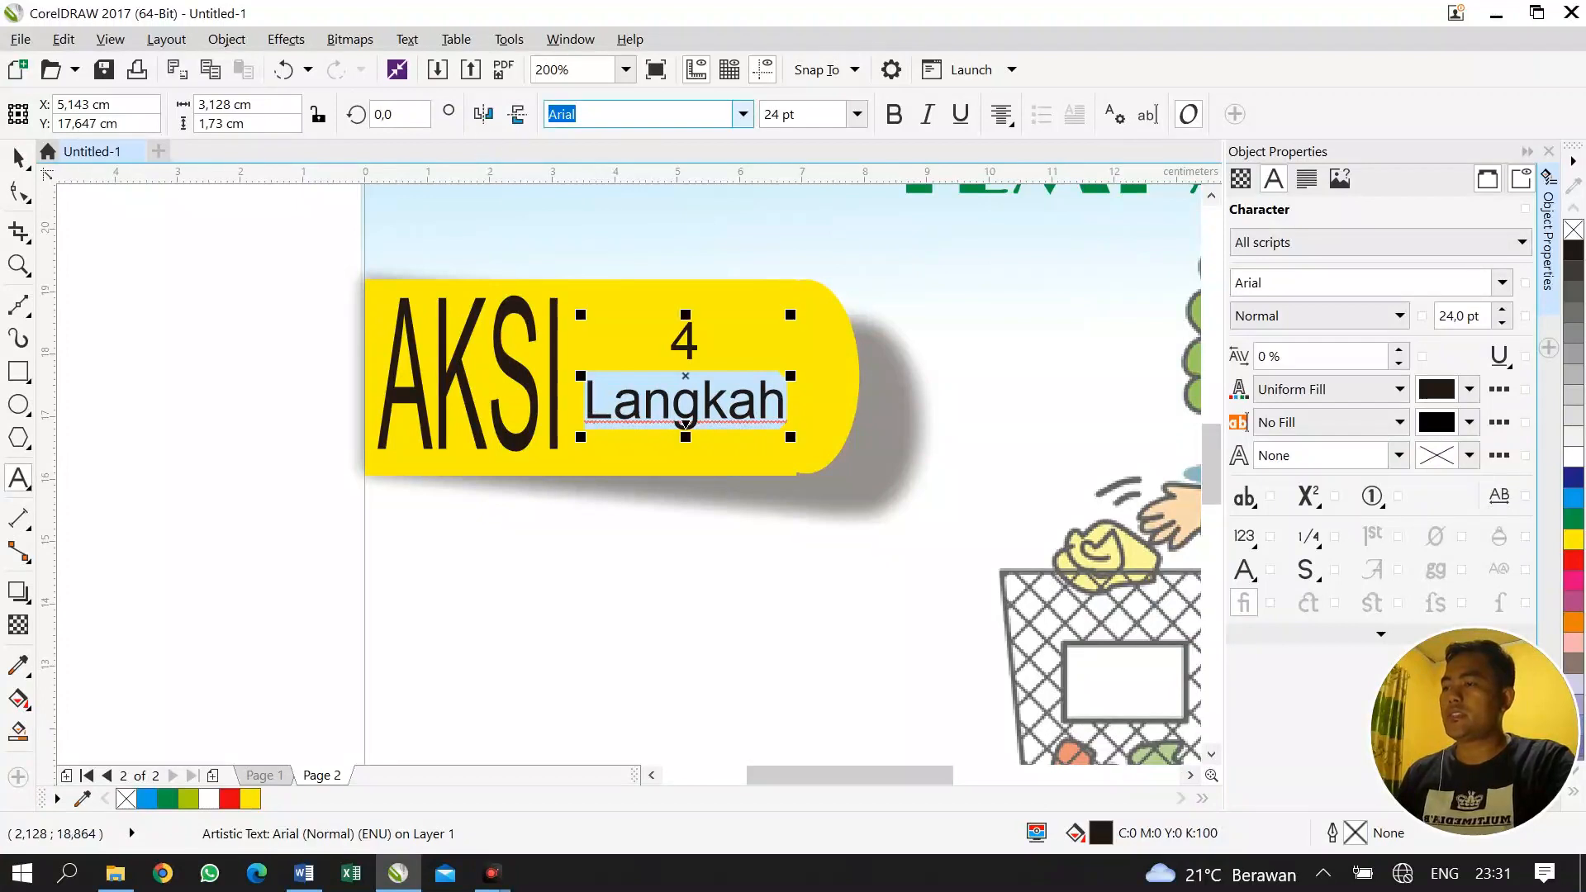
{"action": "left_click", "coordinate": [743, 114]}
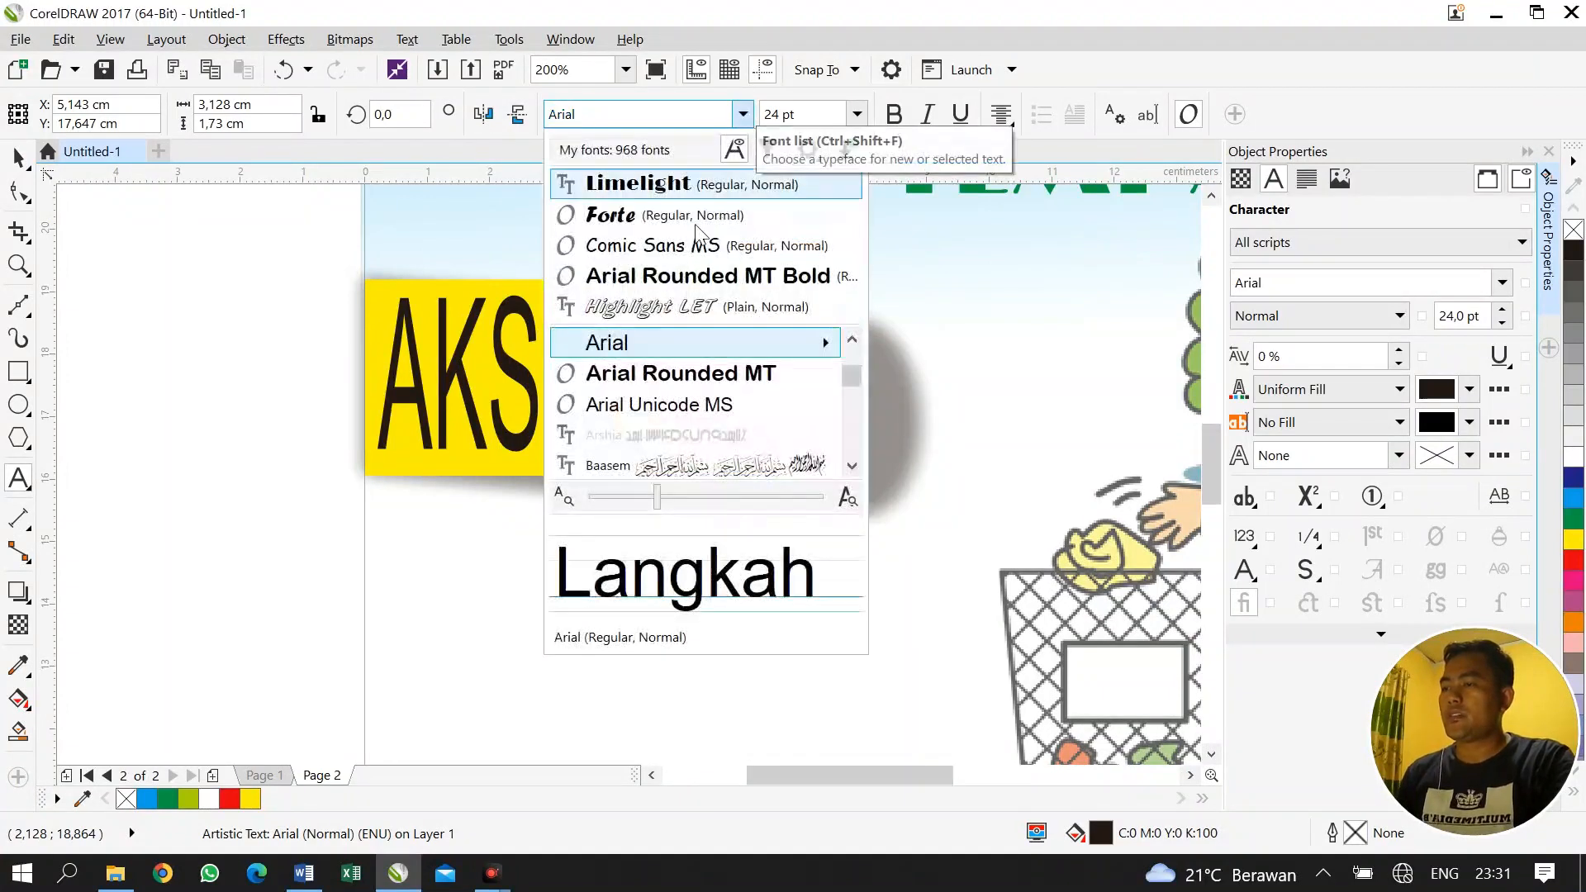
{"action": "left_click", "coordinate": [704, 246]}
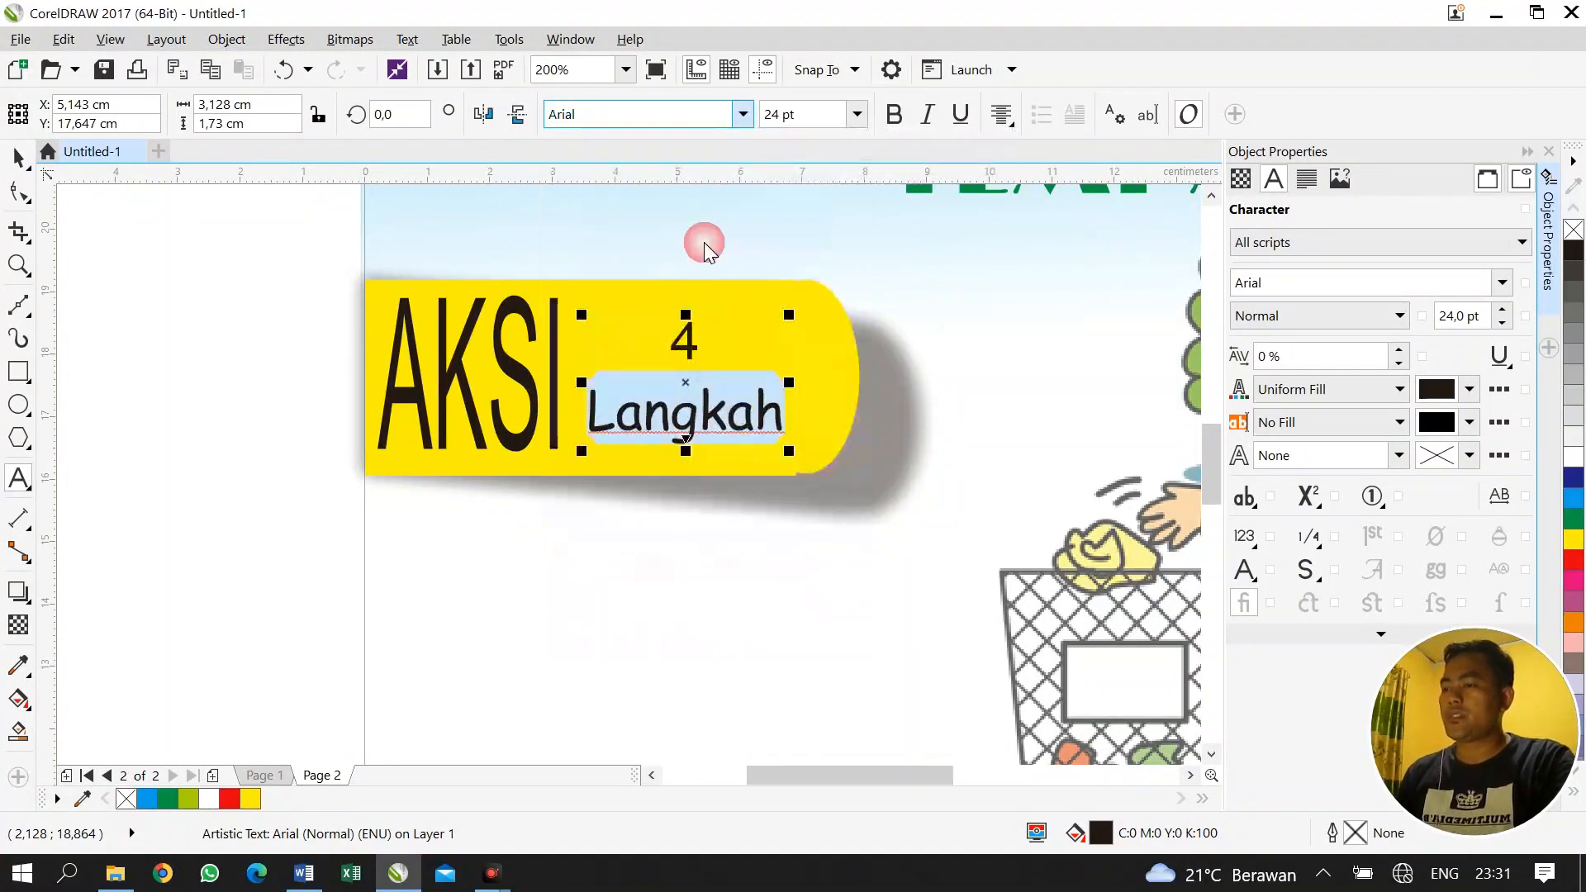
{"action": "left_click", "coordinate": [18, 157]}
Reduce the AKSI text's height to about 2 cm, center it vertically on the yellow label and widen it slightly
{"action": "left_click", "coordinate": [428, 384]}
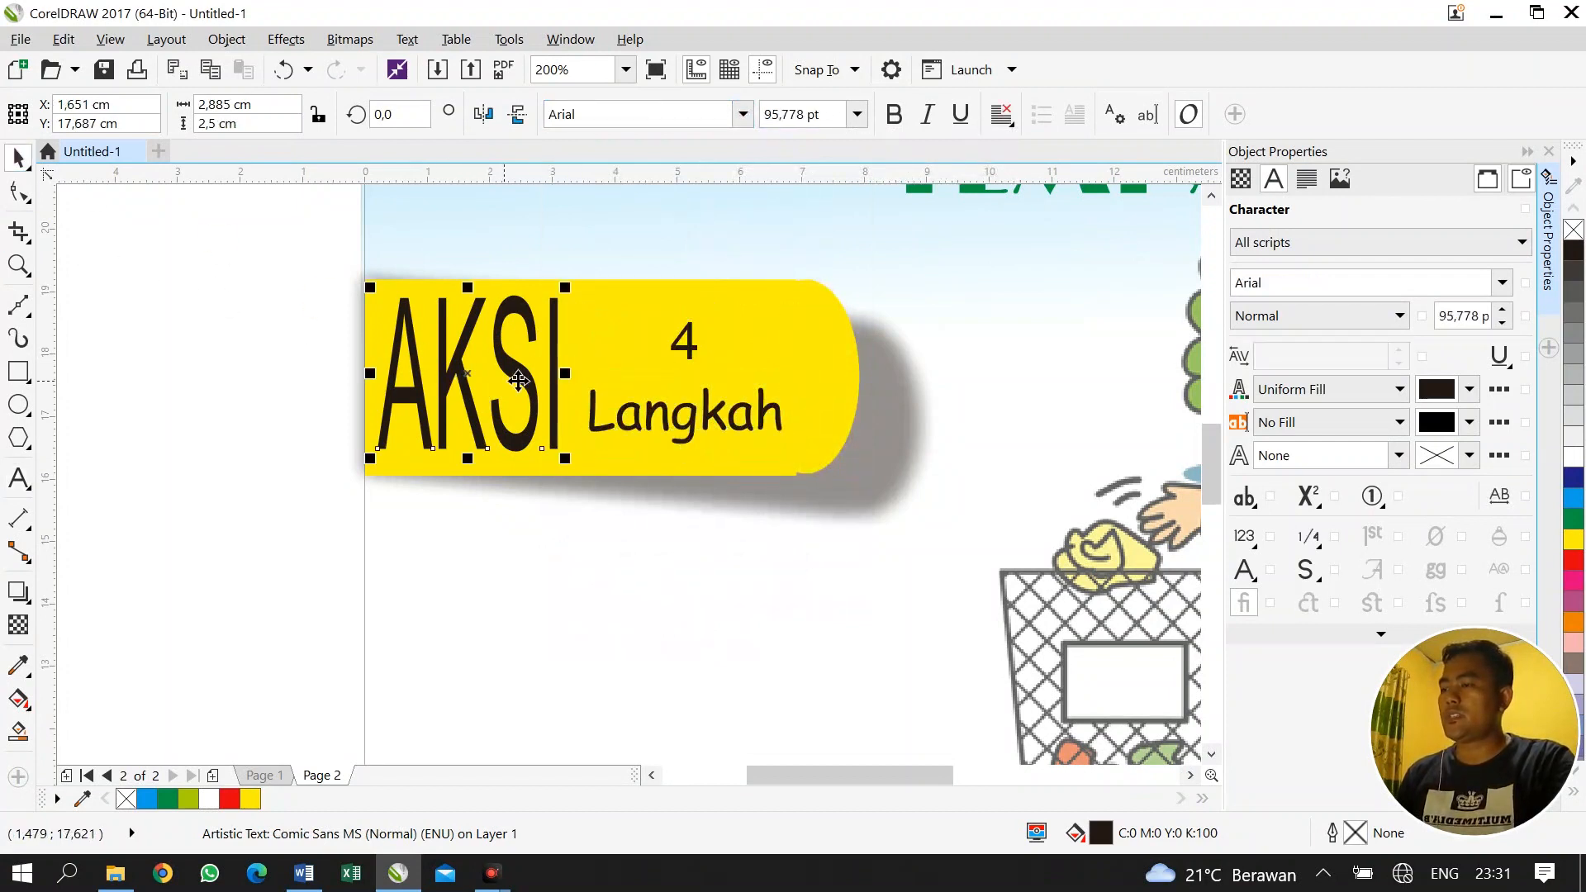
{"action": "left_click_drag", "start_coordinate": [467, 286], "coordinate": [474, 314]}
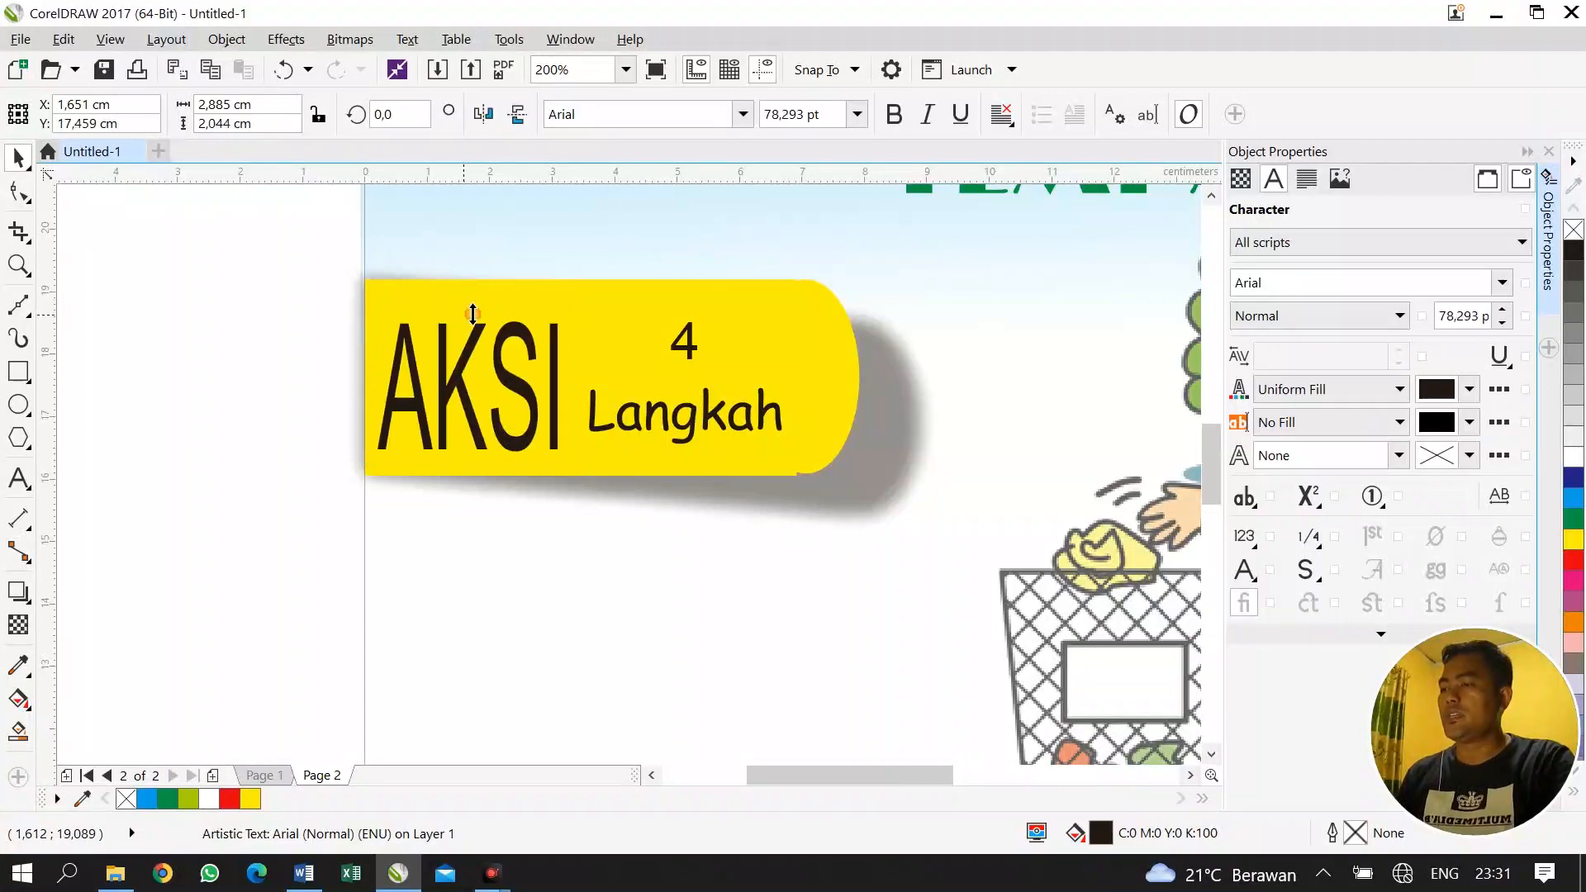
{"action": "left_click_drag", "start_coordinate": [463, 383], "coordinate": [463, 371]}
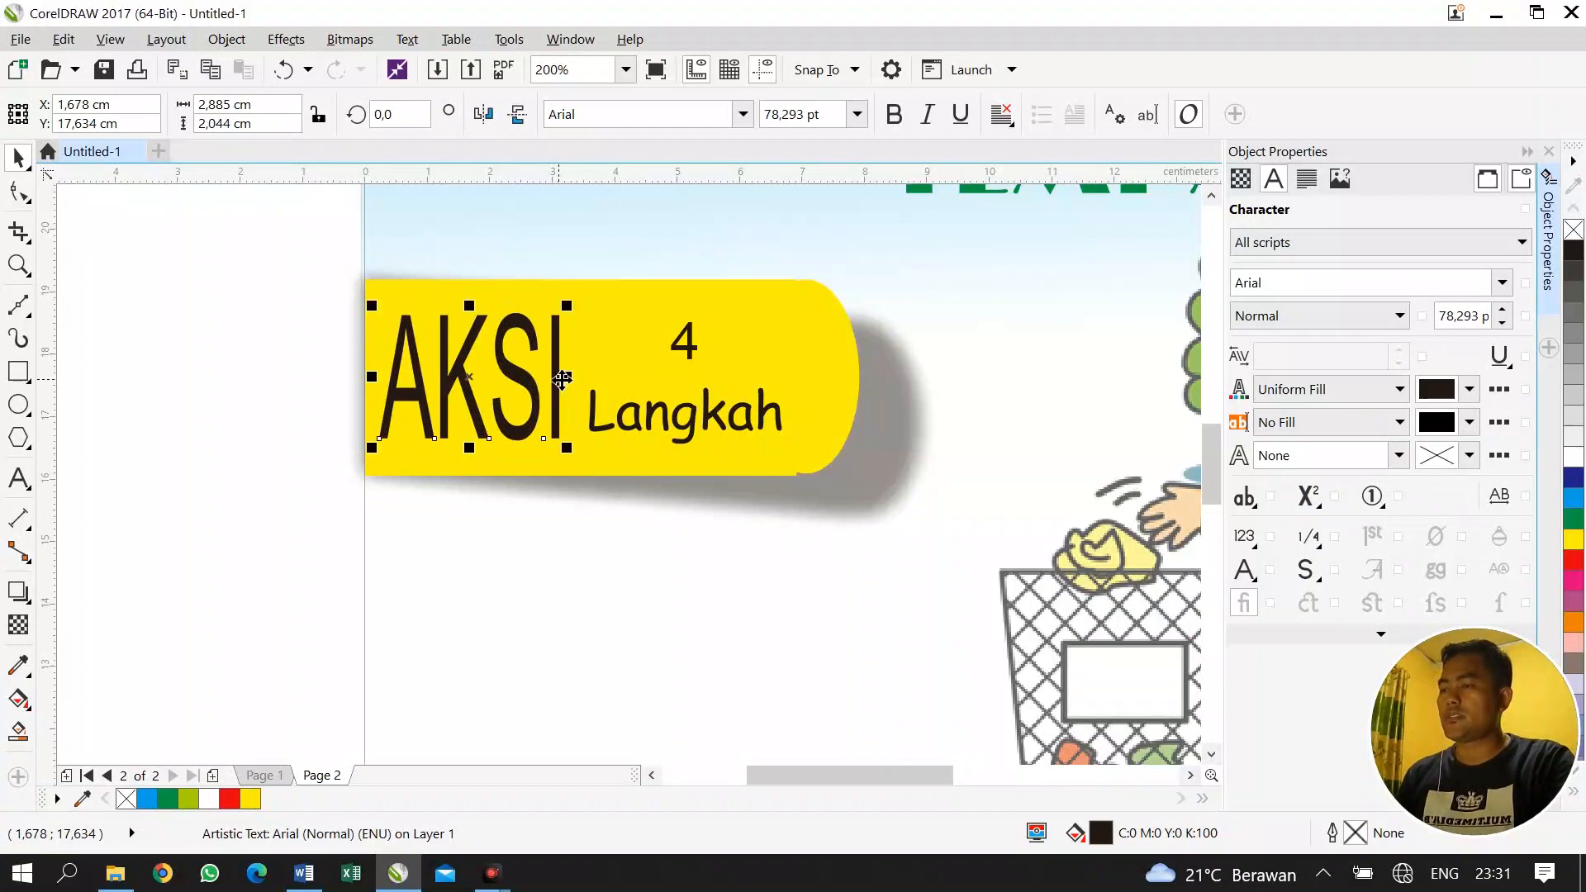
{"action": "left_click_drag", "start_coordinate": [565, 377], "coordinate": [571, 382]}
{"action": "left_click", "coordinate": [289, 418]}
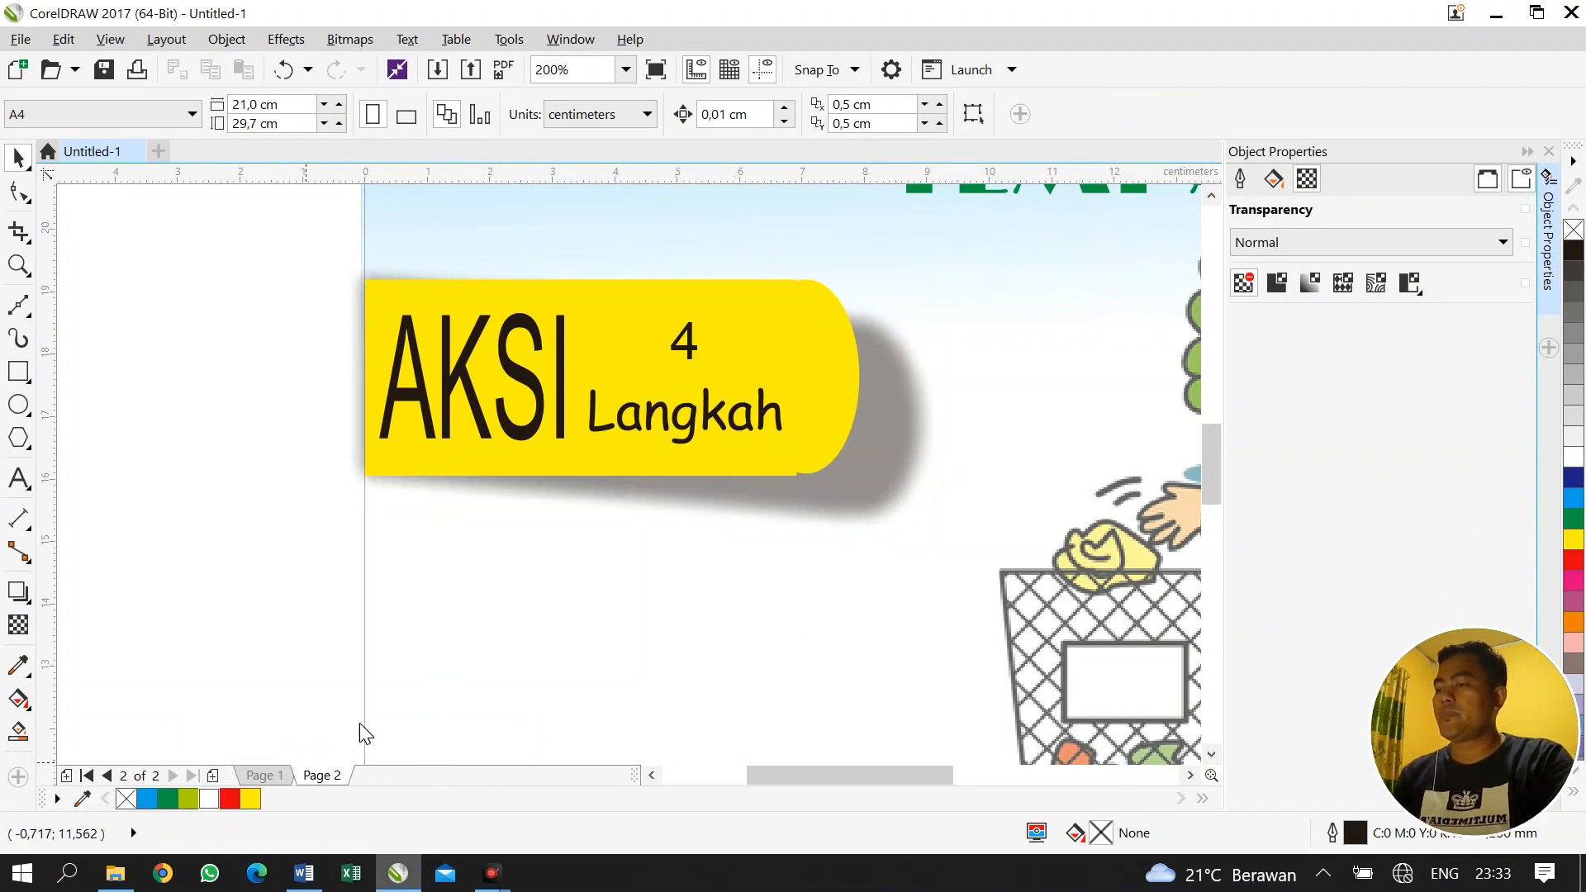
Bring in the "4 Langkah" infographic image, place it left of the page and scale it to about 11.3 × 8.5 cm
{"action": "left_click_drag", "start_coordinate": [360, 722], "coordinate": [240, 419]}
{"action": "scroll", "coordinate": [598, 499], "scroll_direction": "down", "scroll_amount": 2}
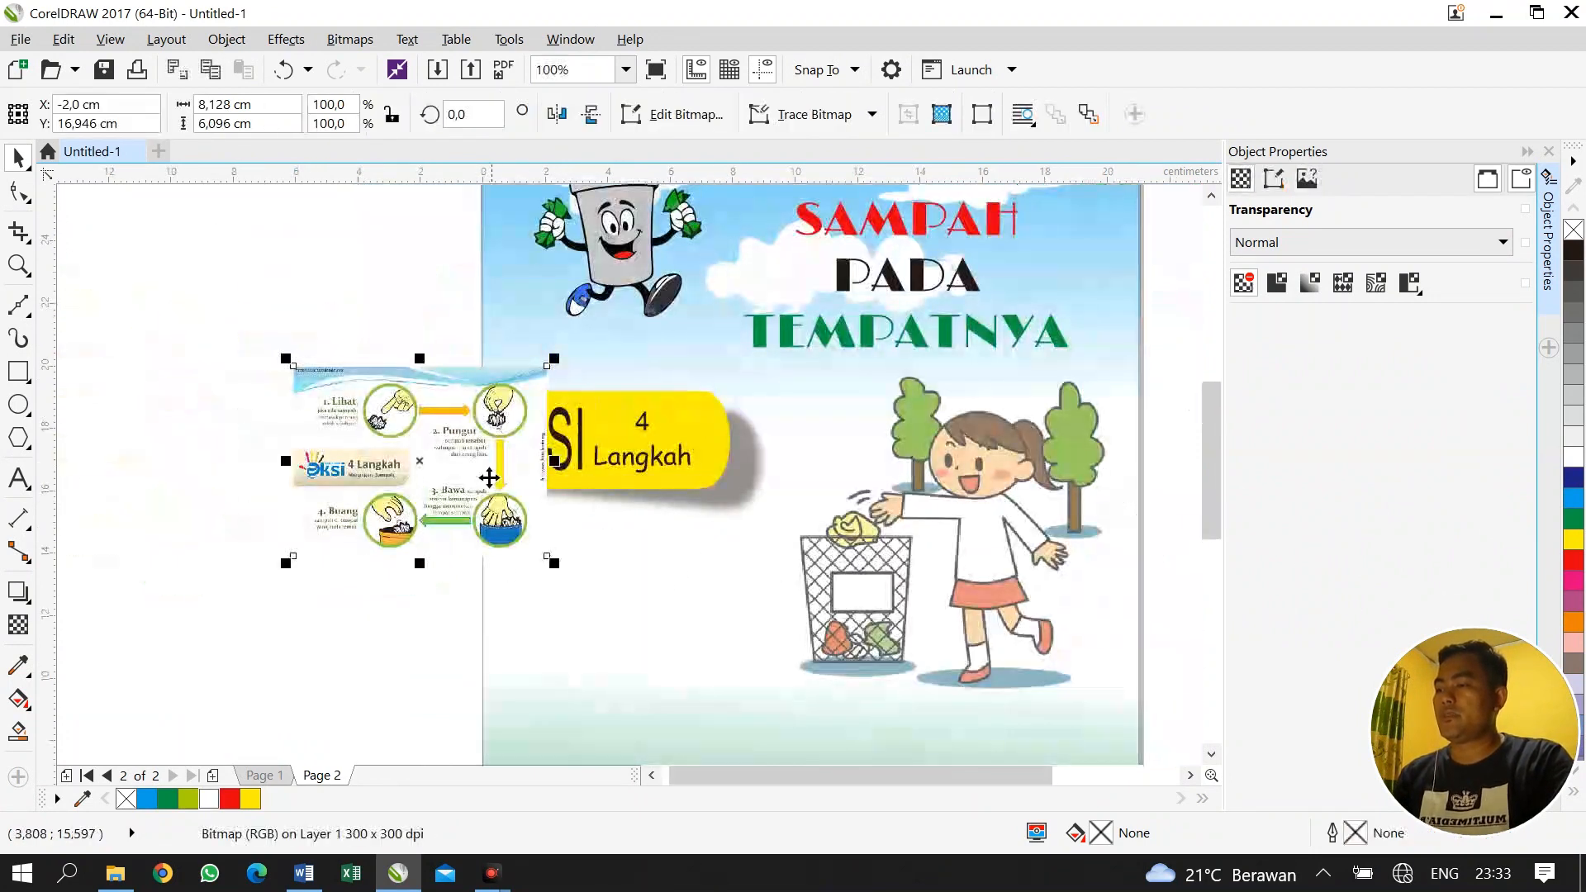
{"action": "left_click", "coordinate": [429, 443]}
{"action": "left_click_drag", "start_coordinate": [429, 444], "coordinate": [270, 379]}
{"action": "left_click_drag", "start_coordinate": [391, 496], "coordinate": [491, 603]}
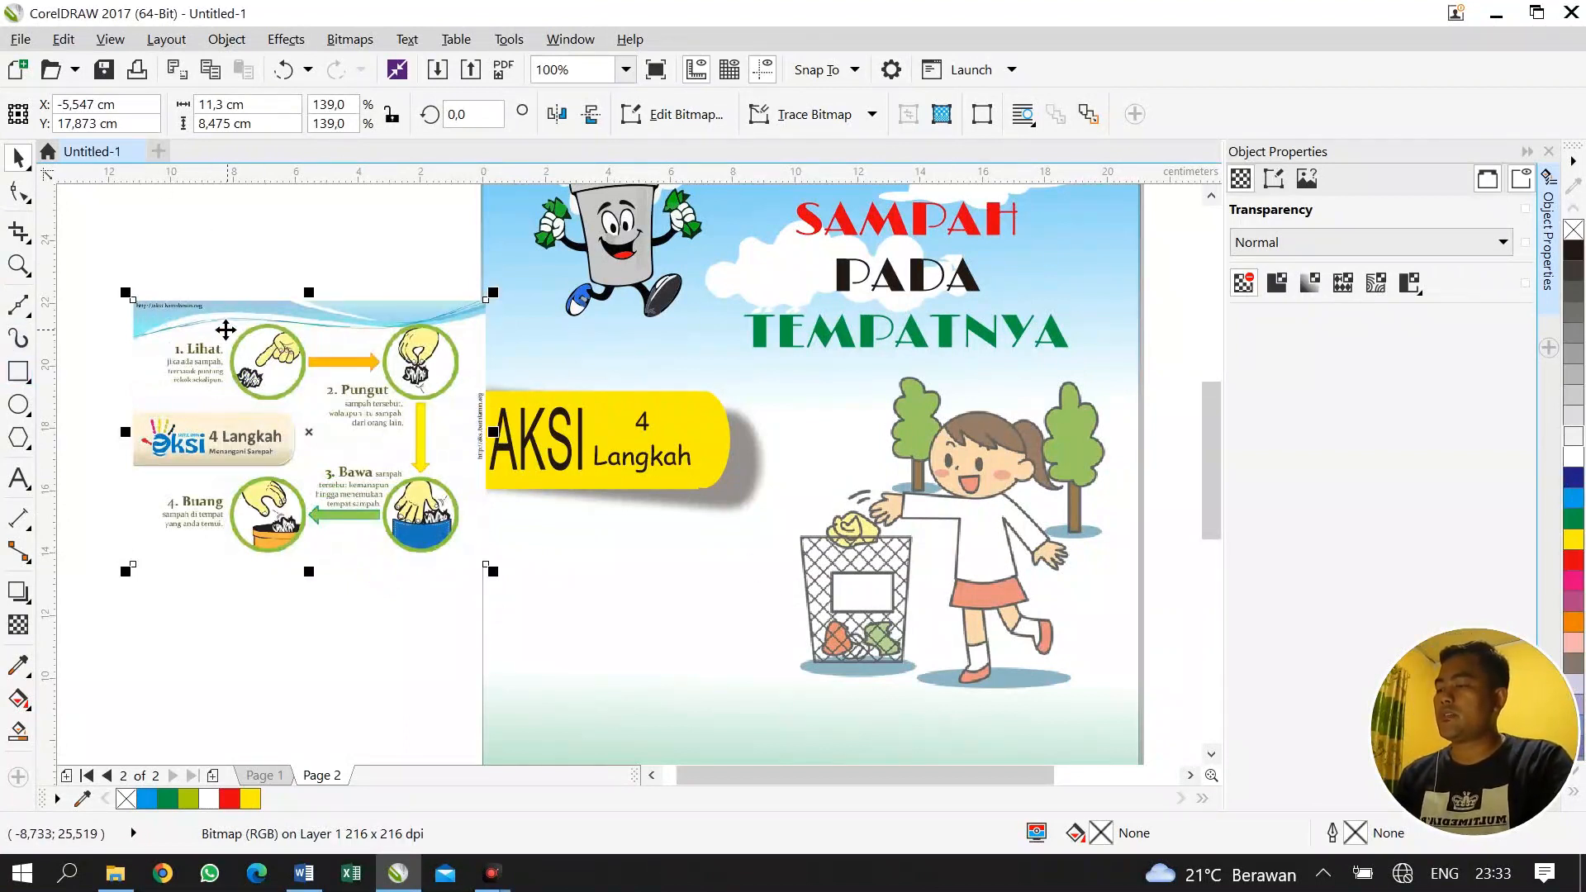
Crop the infographic to the "1. Lihat" circle with the pointing hand
{"action": "scroll", "coordinate": [286, 351], "scroll_direction": "up", "scroll_amount": 2}
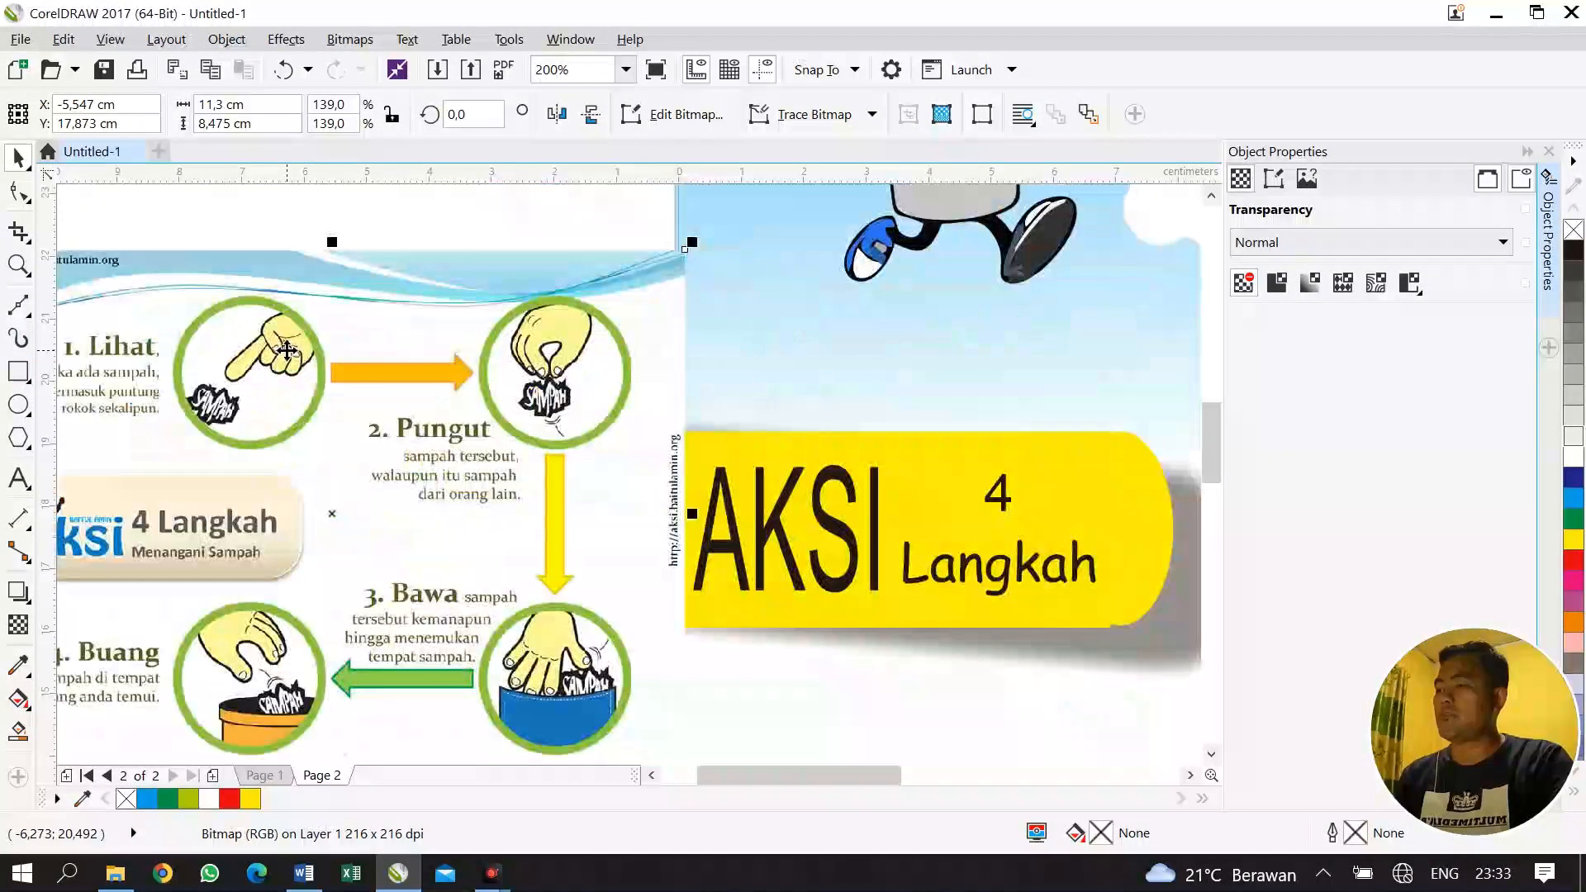
{"action": "left_click", "coordinate": [19, 232]}
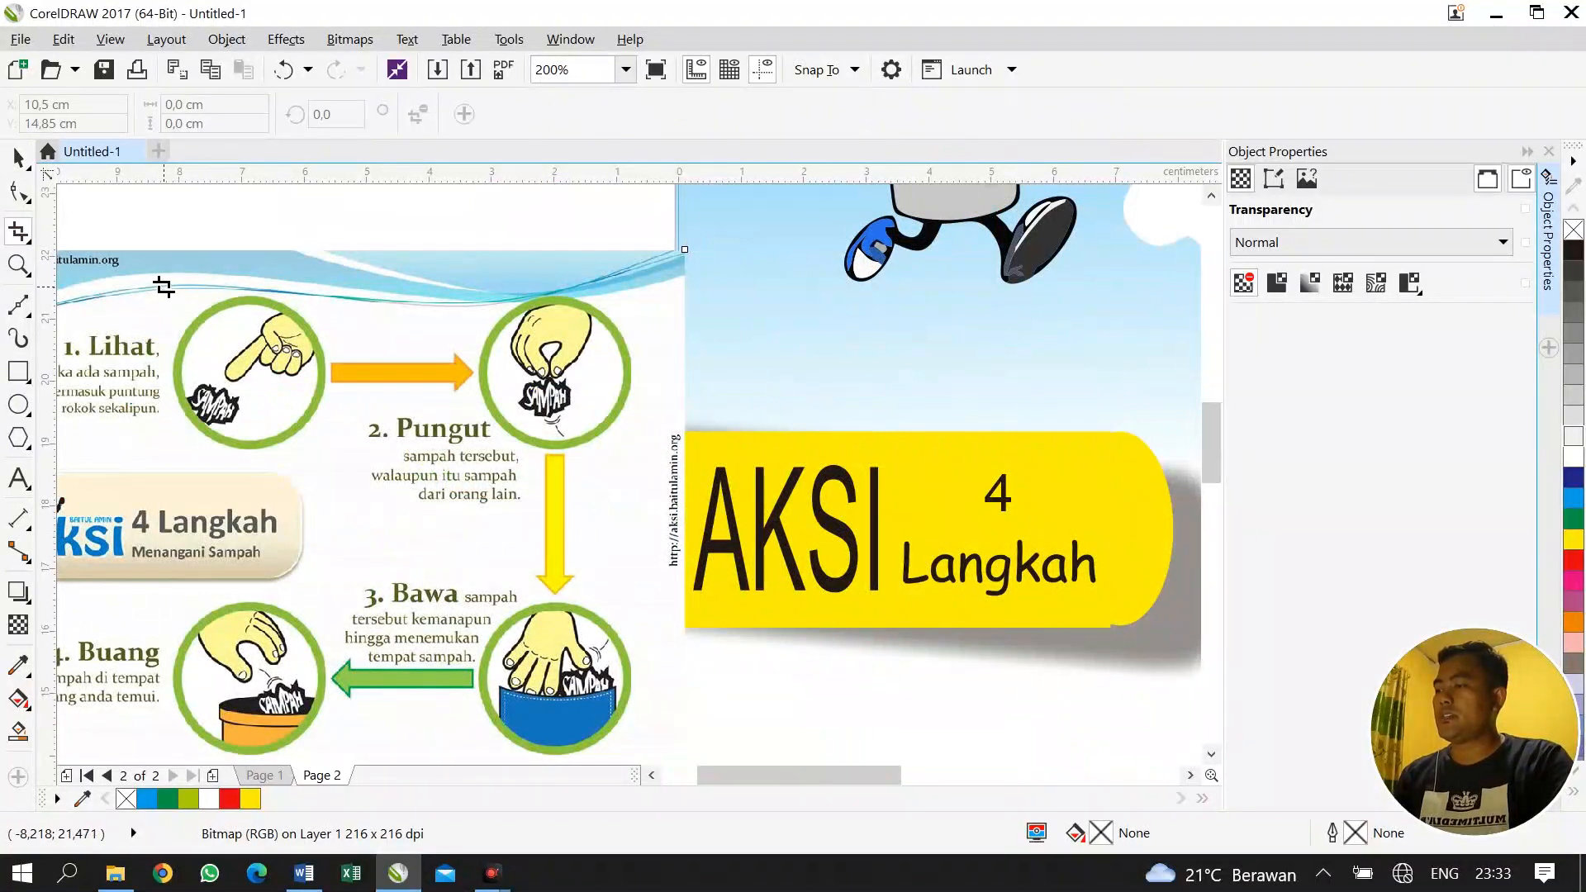
{"action": "left_click_drag", "start_coordinate": [164, 287], "coordinate": [273, 333]}
{"action": "left_click_drag", "start_coordinate": [344, 422], "coordinate": [332, 456]}
{"action": "key", "text": "Return"}
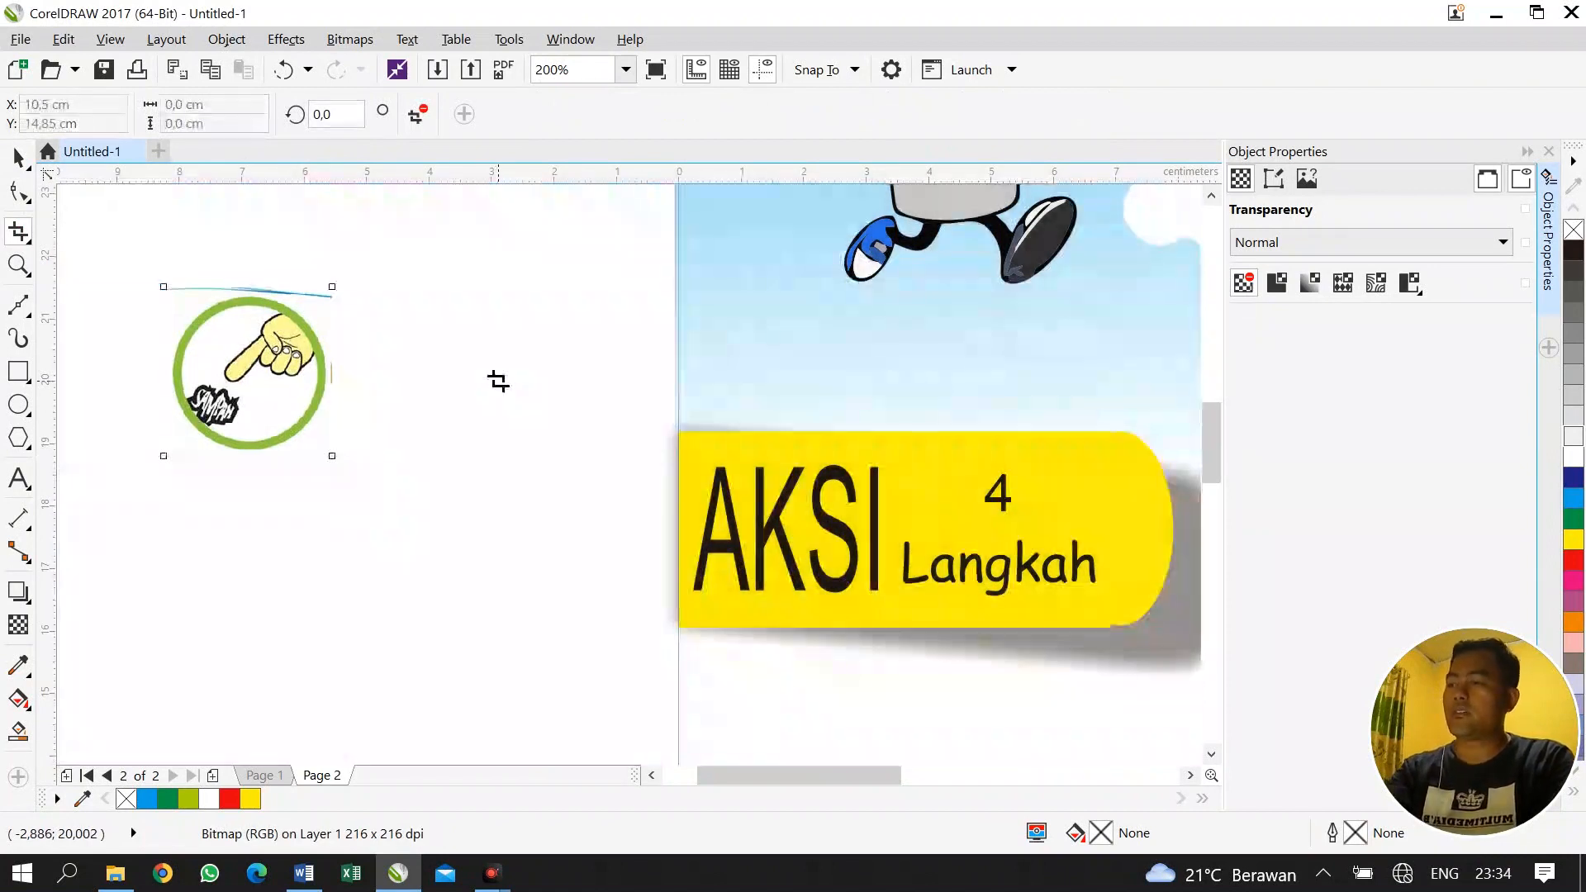
Bring in the infographic image again and crop it to the "2. Pungut" circle with the hand picking up litter
{"action": "left_click", "coordinate": [116, 873]}
{"action": "left_click_drag", "start_coordinate": [317, 297], "coordinate": [384, 508]}
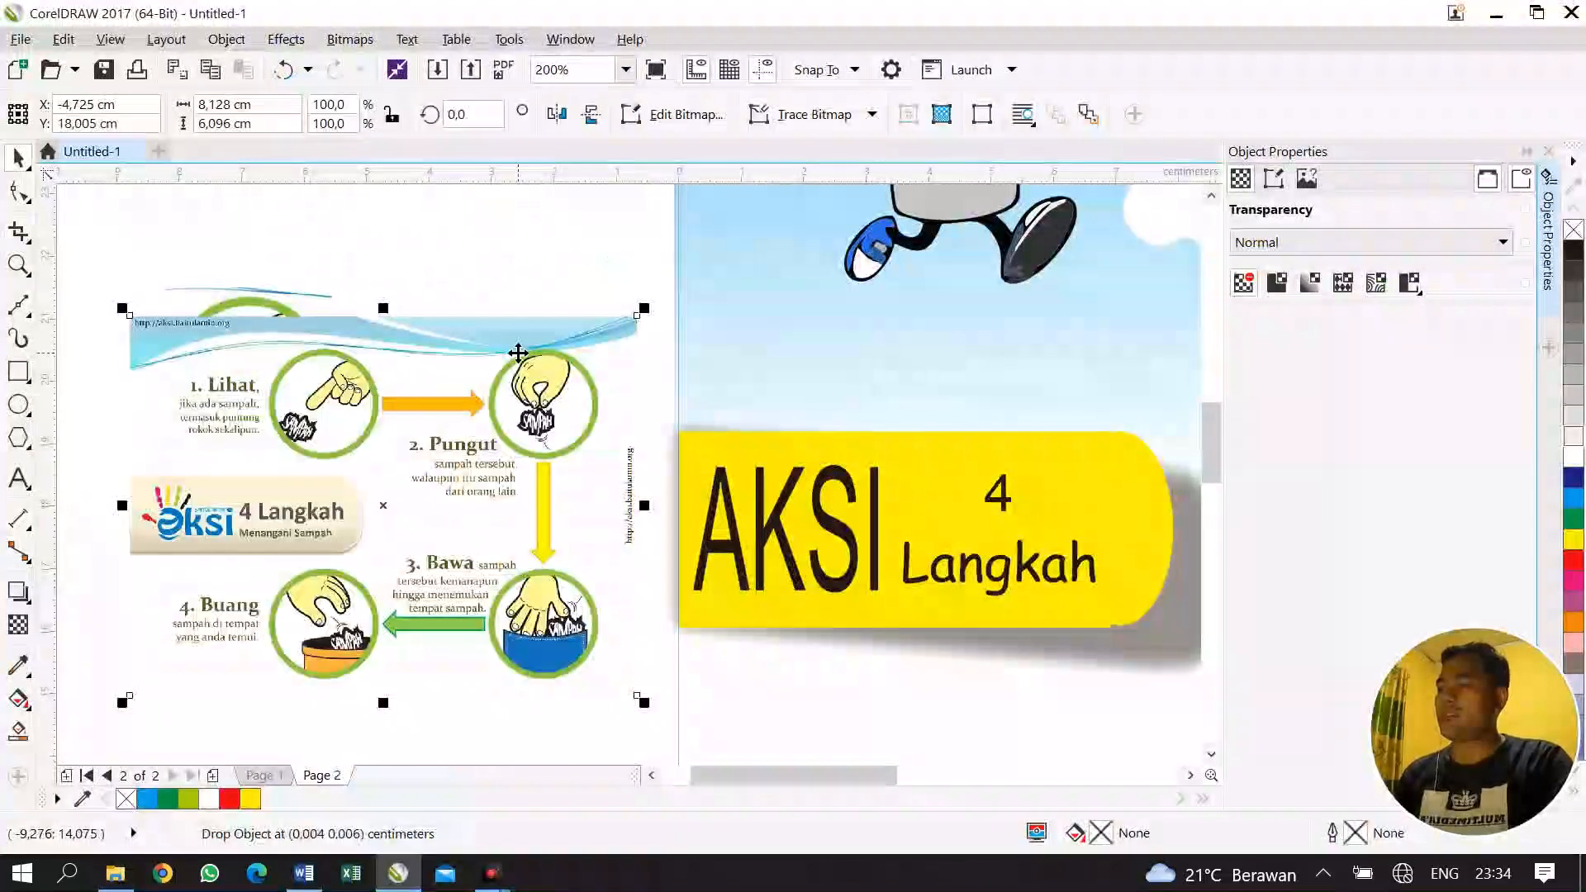
{"action": "scroll", "coordinate": [519, 386], "scroll_direction": "up", "scroll_amount": 2}
{"action": "scroll", "coordinate": [456, 298], "scroll_direction": "down", "scroll_amount": 1}
{"action": "left_click", "coordinate": [18, 232]}
{"action": "left_click_drag", "start_coordinate": [434, 248], "coordinate": [660, 492]}
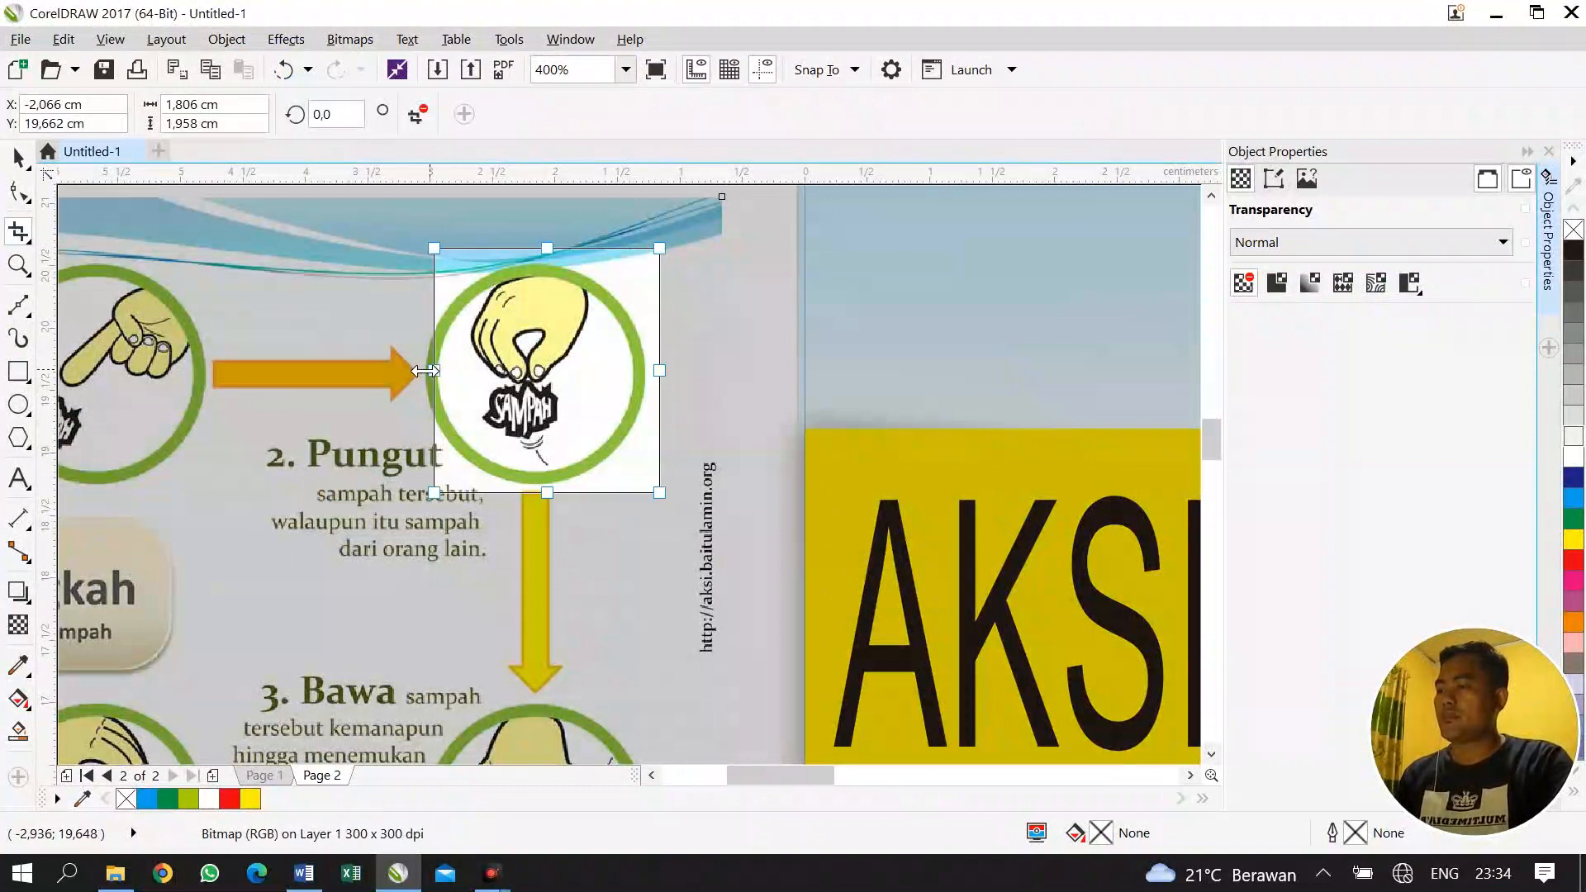
{"action": "left_click_drag", "start_coordinate": [434, 370], "coordinate": [419, 372]}
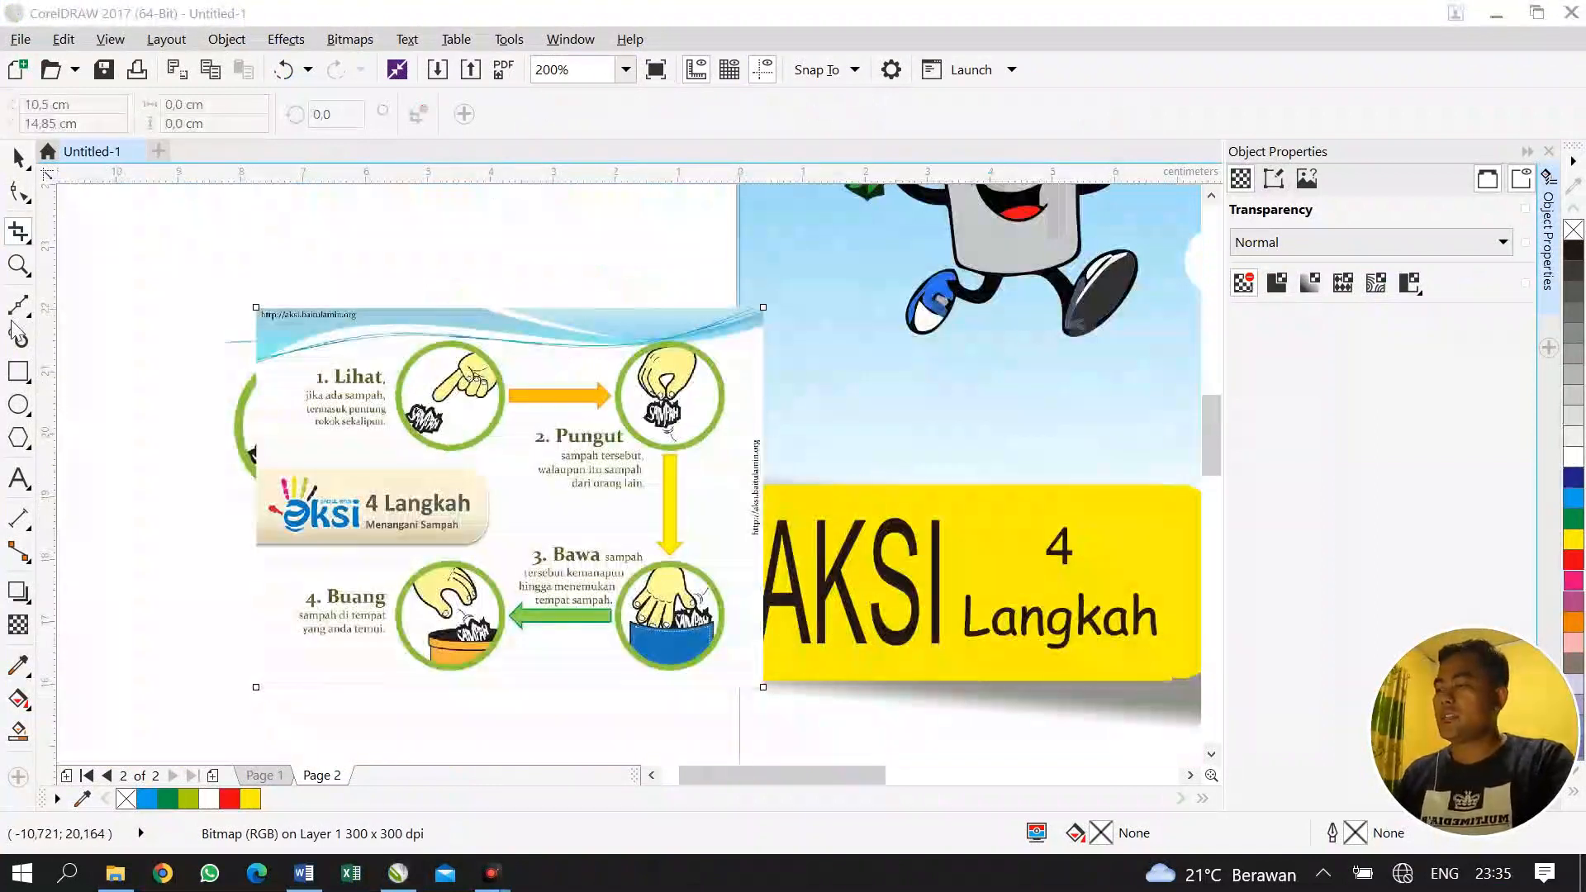
Crop another copy of the infographic to the "3. Bawa" circle with the hand and blue pocket
{"action": "scroll", "coordinate": [628, 557], "scroll_direction": "up", "scroll_amount": 2}
{"action": "left_click_drag", "start_coordinate": [589, 543], "coordinate": [822, 685]}
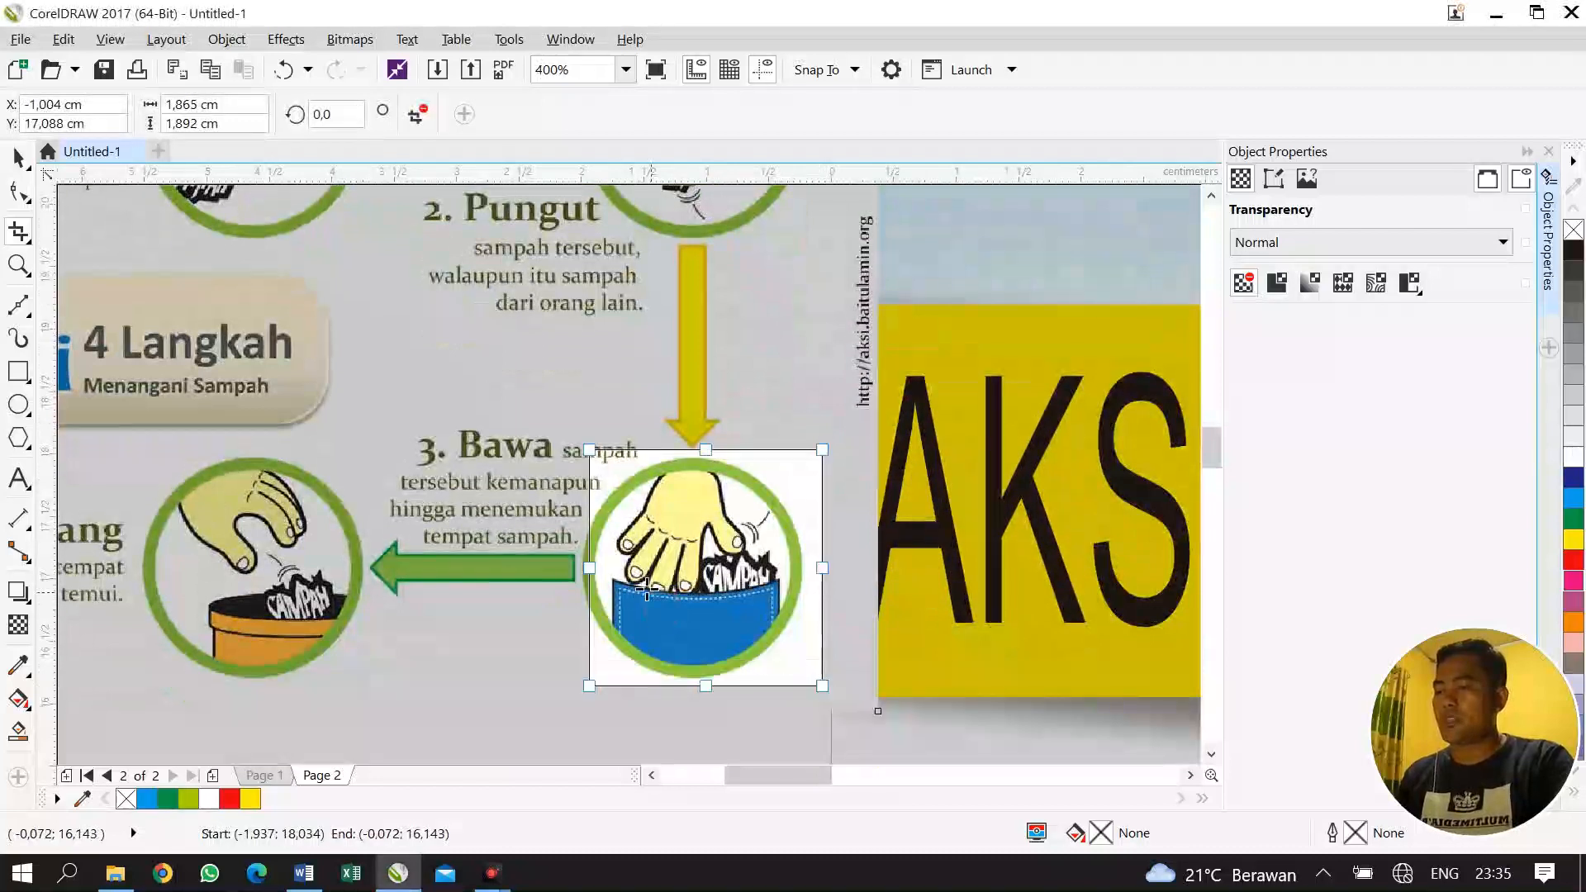
{"action": "left_click_drag", "start_coordinate": [589, 569], "coordinate": [572, 578]}
{"action": "key", "text": "Return"}
Bring in one more copy of the infographic and crop it to the "4. Buang" circle with the orange bin
{"action": "left_click", "coordinate": [116, 879]}
{"action": "left_click_drag", "start_coordinate": [319, 284], "coordinate": [384, 552]}
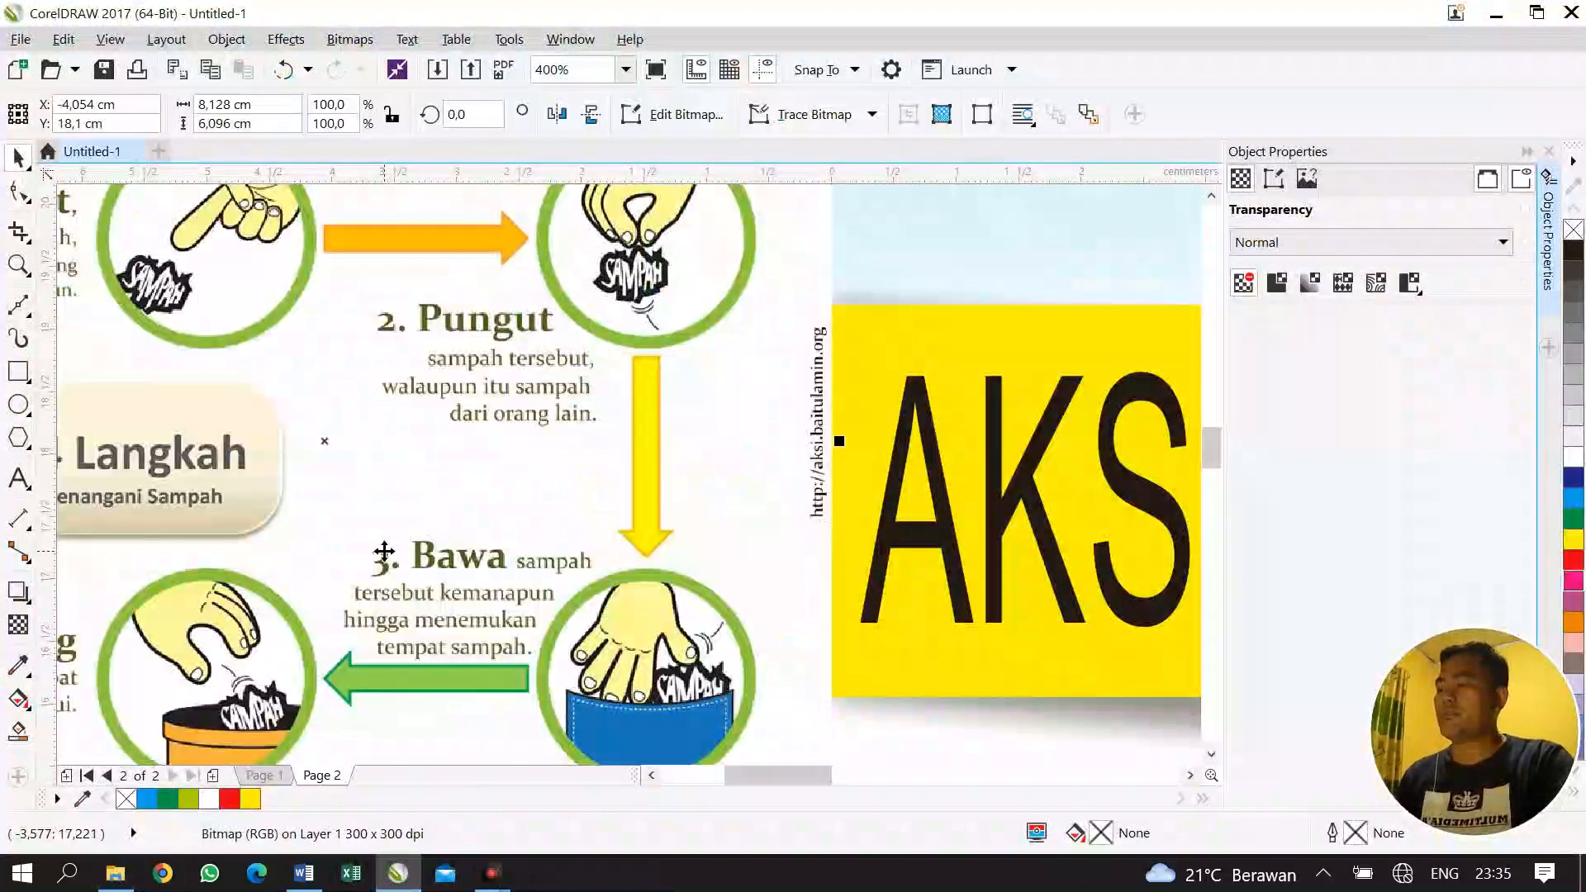
{"action": "scroll", "coordinate": [384, 552], "scroll_direction": "down", "scroll_amount": 2}
{"action": "left_click", "coordinate": [18, 232]}
{"action": "left_click_drag", "start_coordinate": [232, 580], "coordinate": [354, 699]}
{"action": "left_click_drag", "start_coordinate": [293, 580], "coordinate": [296, 569]}
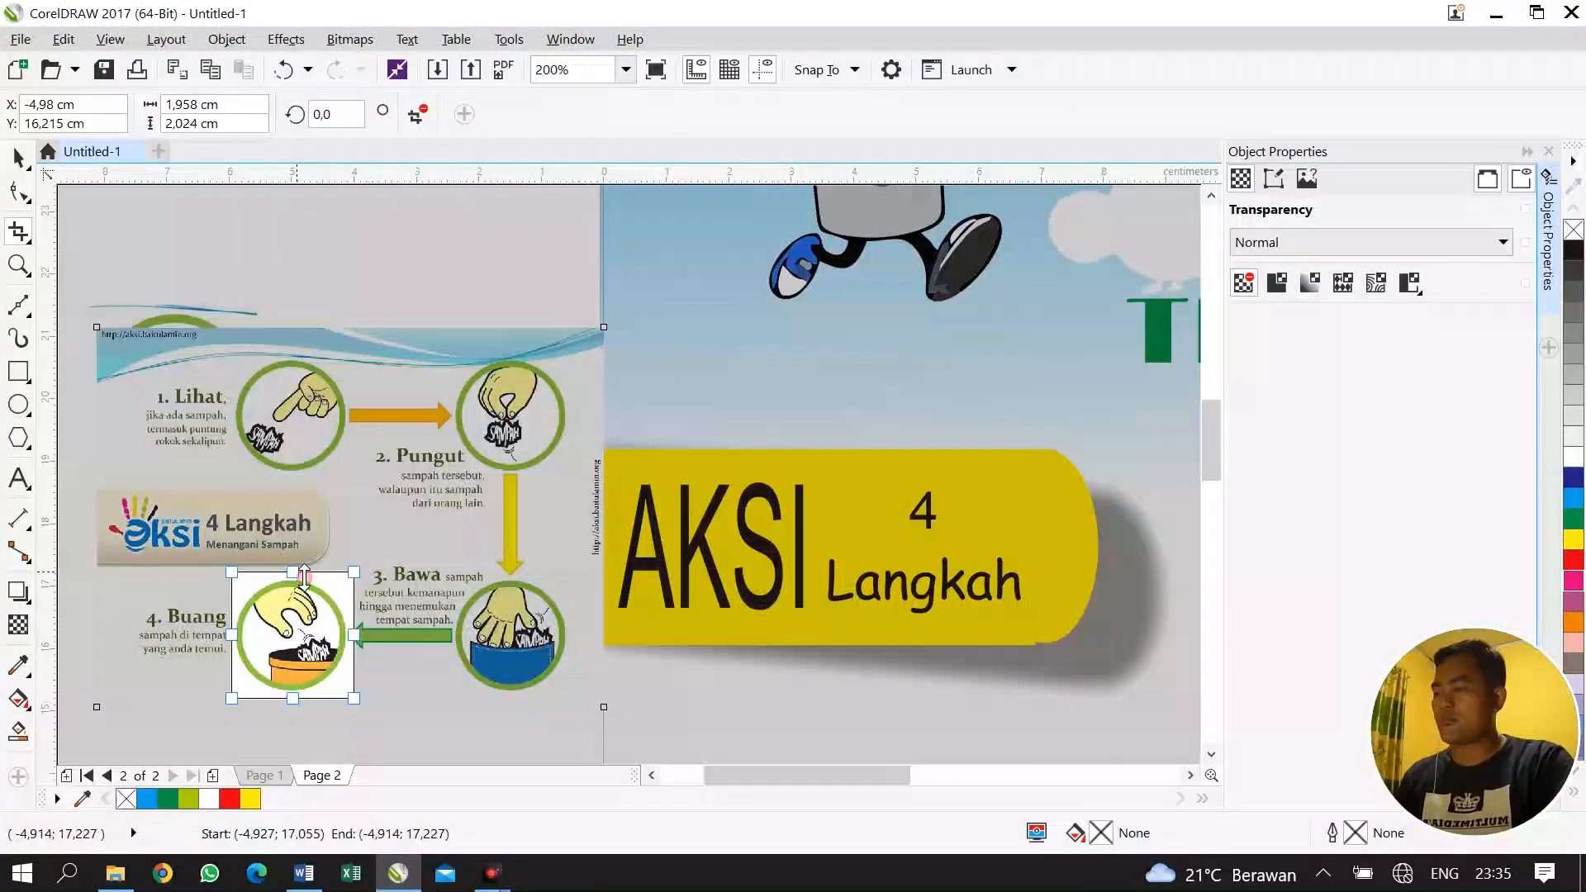
{"action": "key", "text": "Return"}
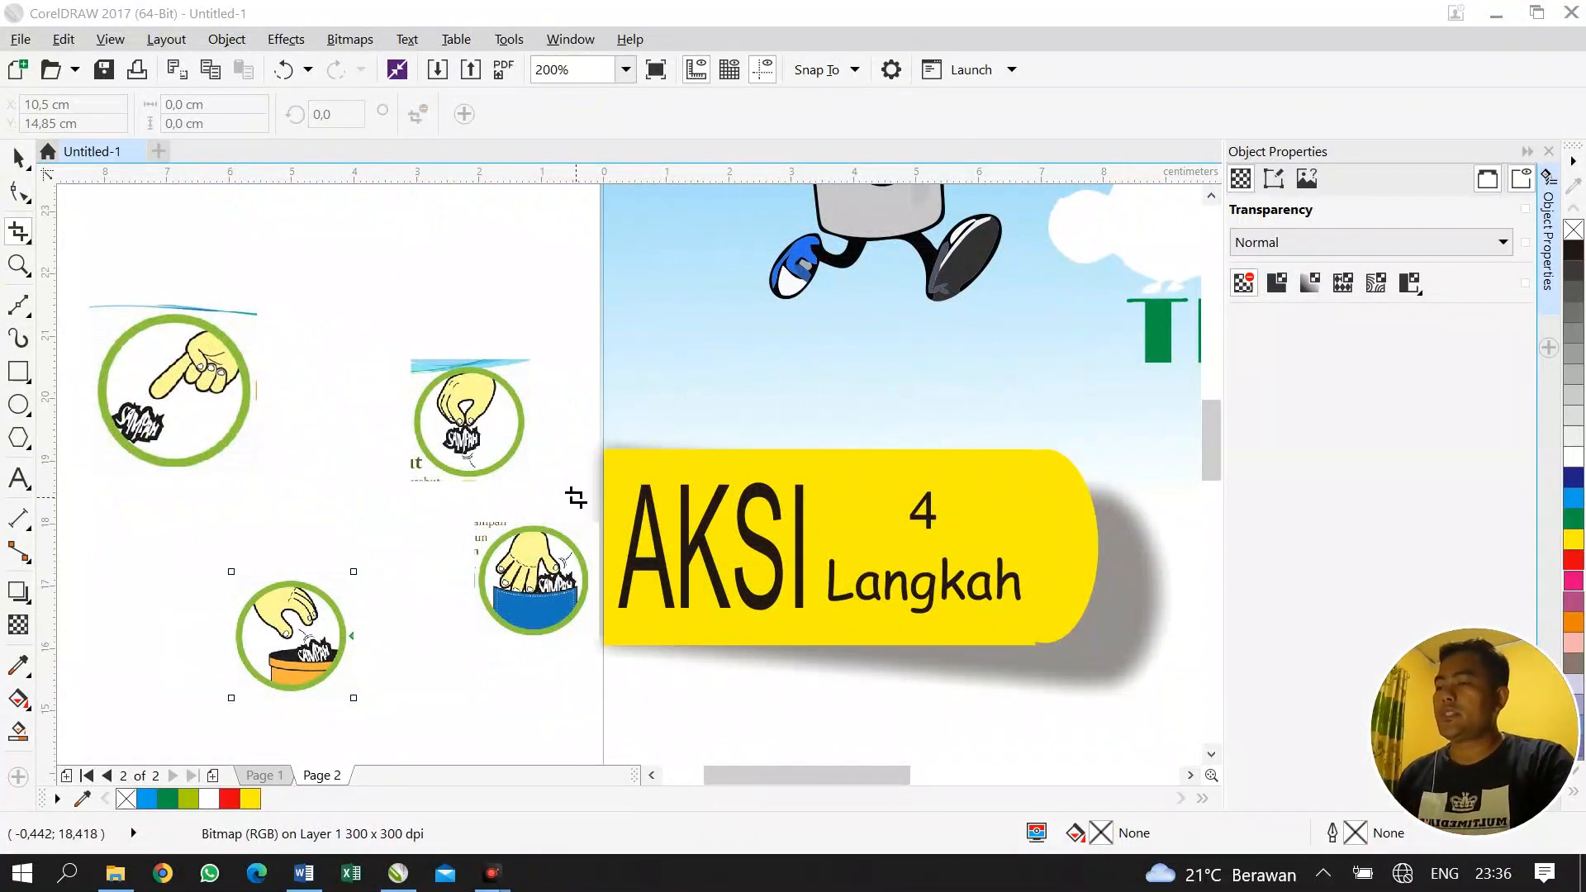
Trace the pointing-hand circle with Outline Trace using the Detailed logo image type
{"action": "scroll", "coordinate": [673, 460], "scroll_direction": "down", "scroll_amount": 4}
{"action": "scroll", "coordinate": [617, 438], "scroll_direction": "up", "scroll_amount": 4}
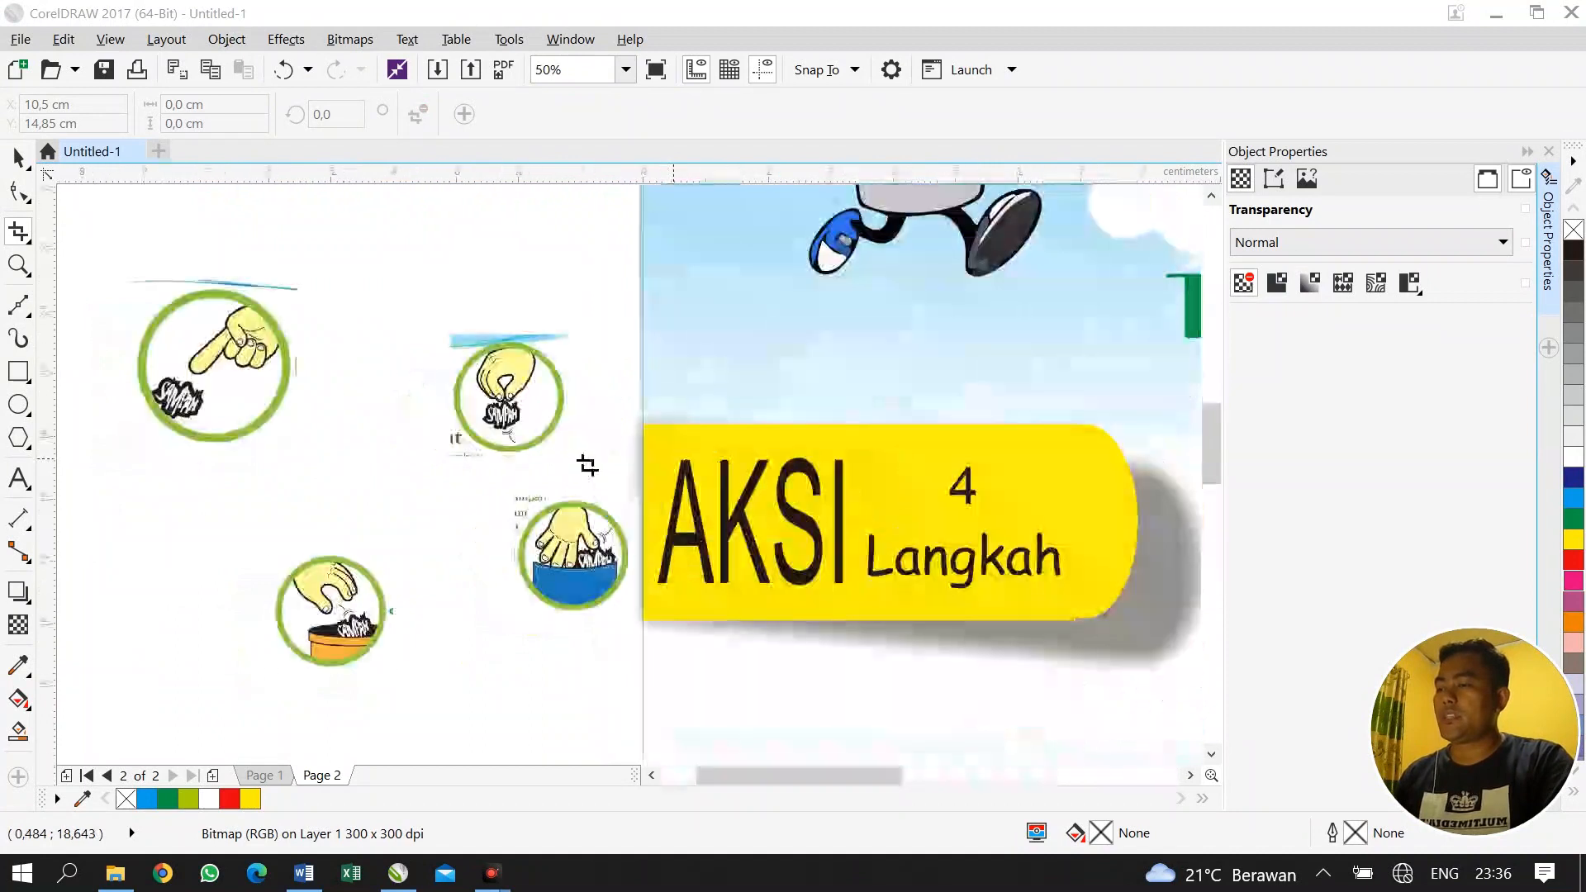
{"action": "left_click", "coordinate": [18, 157]}
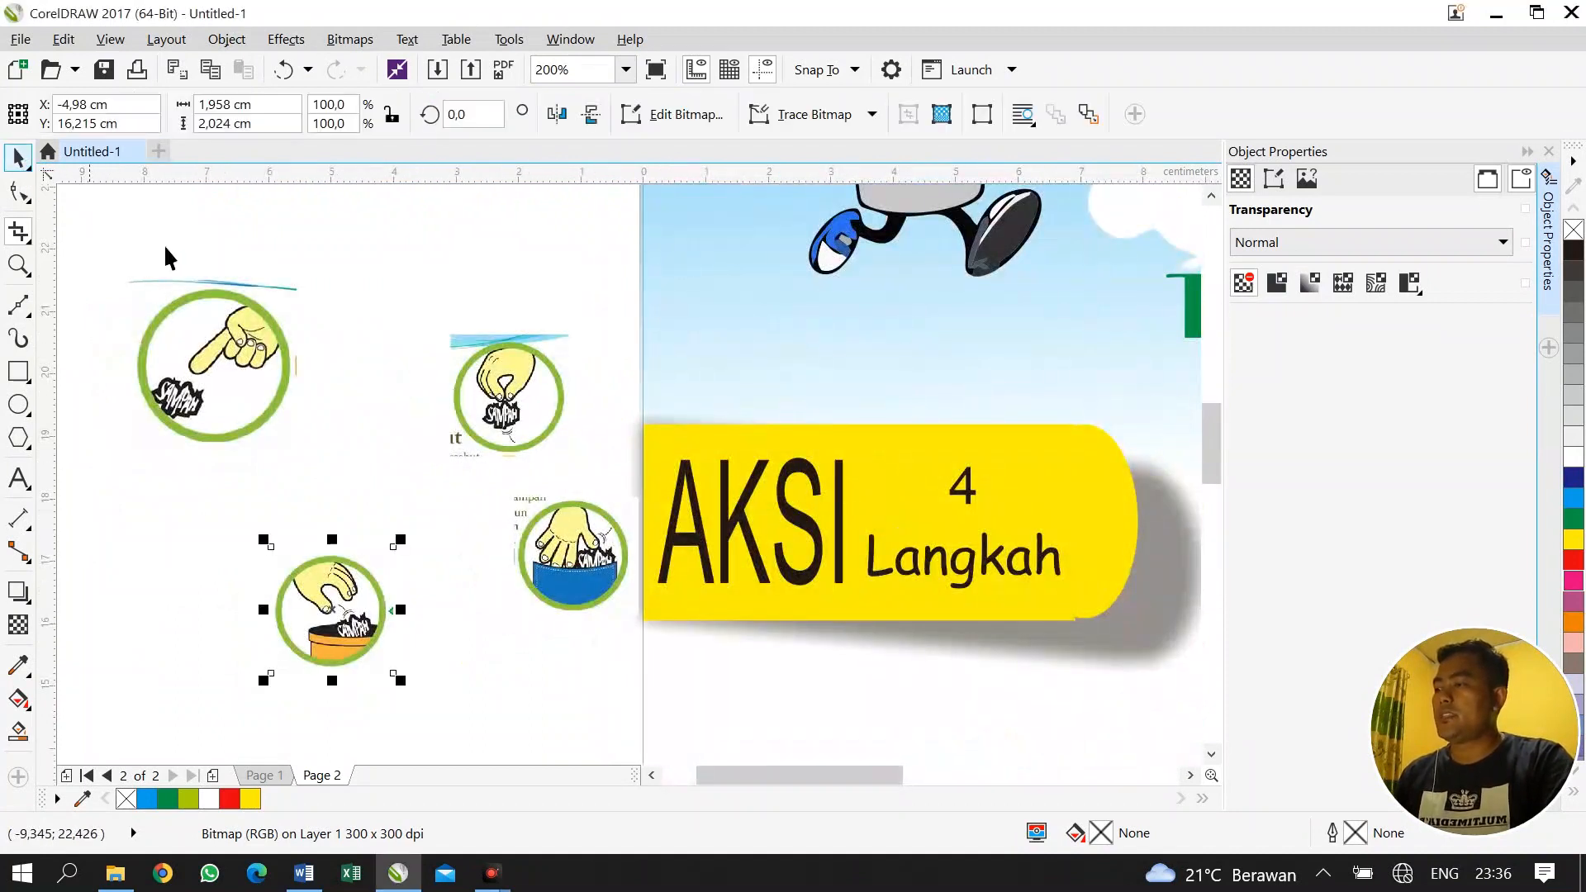
{"action": "left_click", "coordinate": [183, 382]}
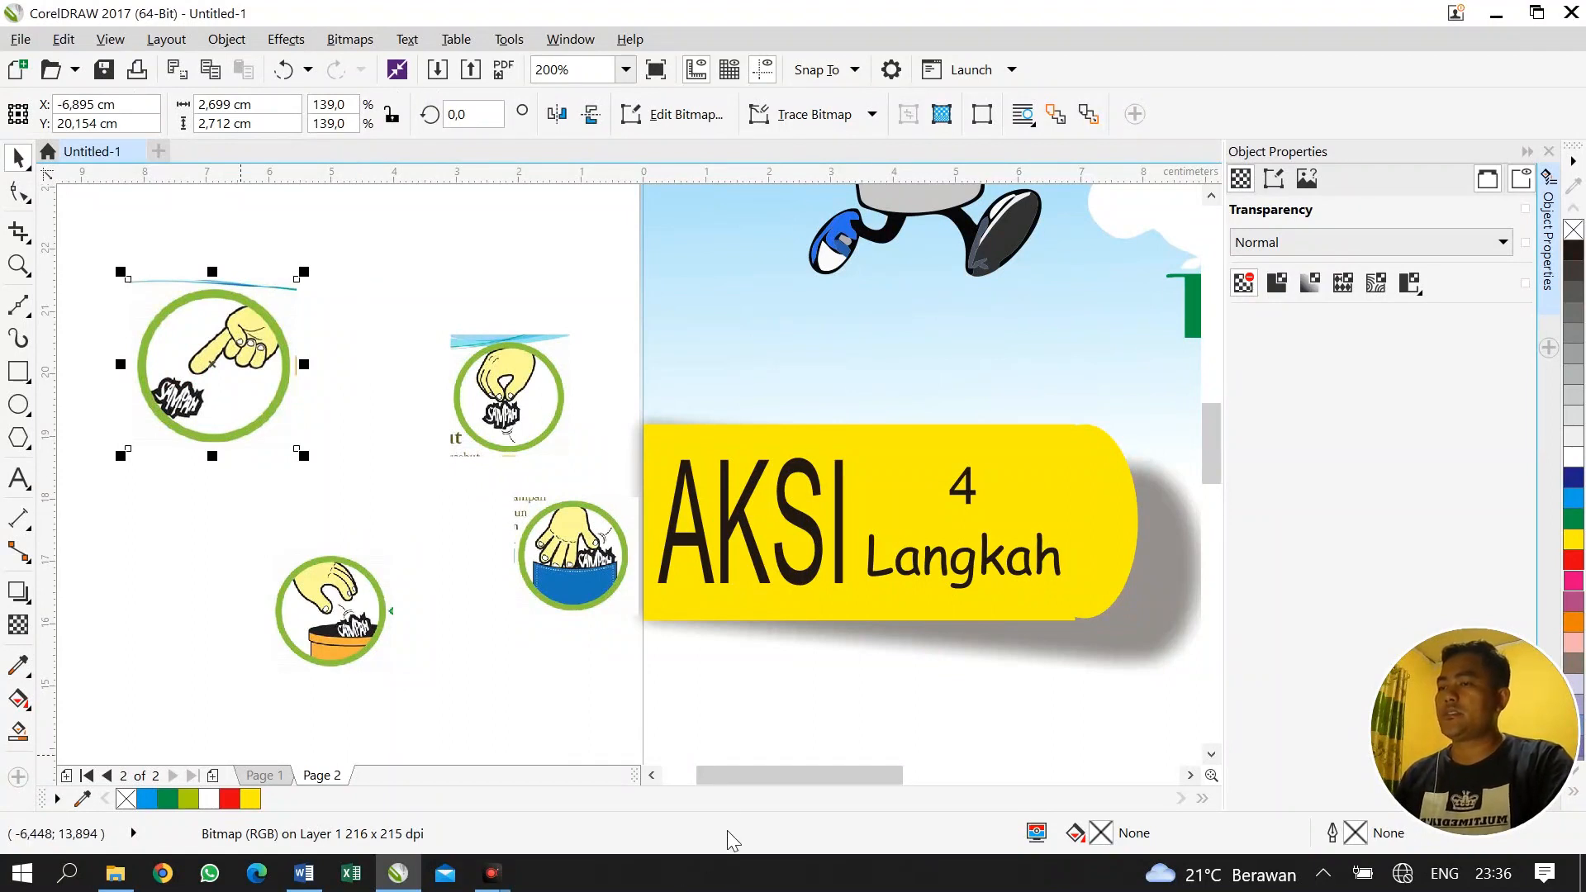
{"action": "left_click", "coordinate": [830, 116]}
{"action": "mouse_move", "coordinate": [869, 202]}
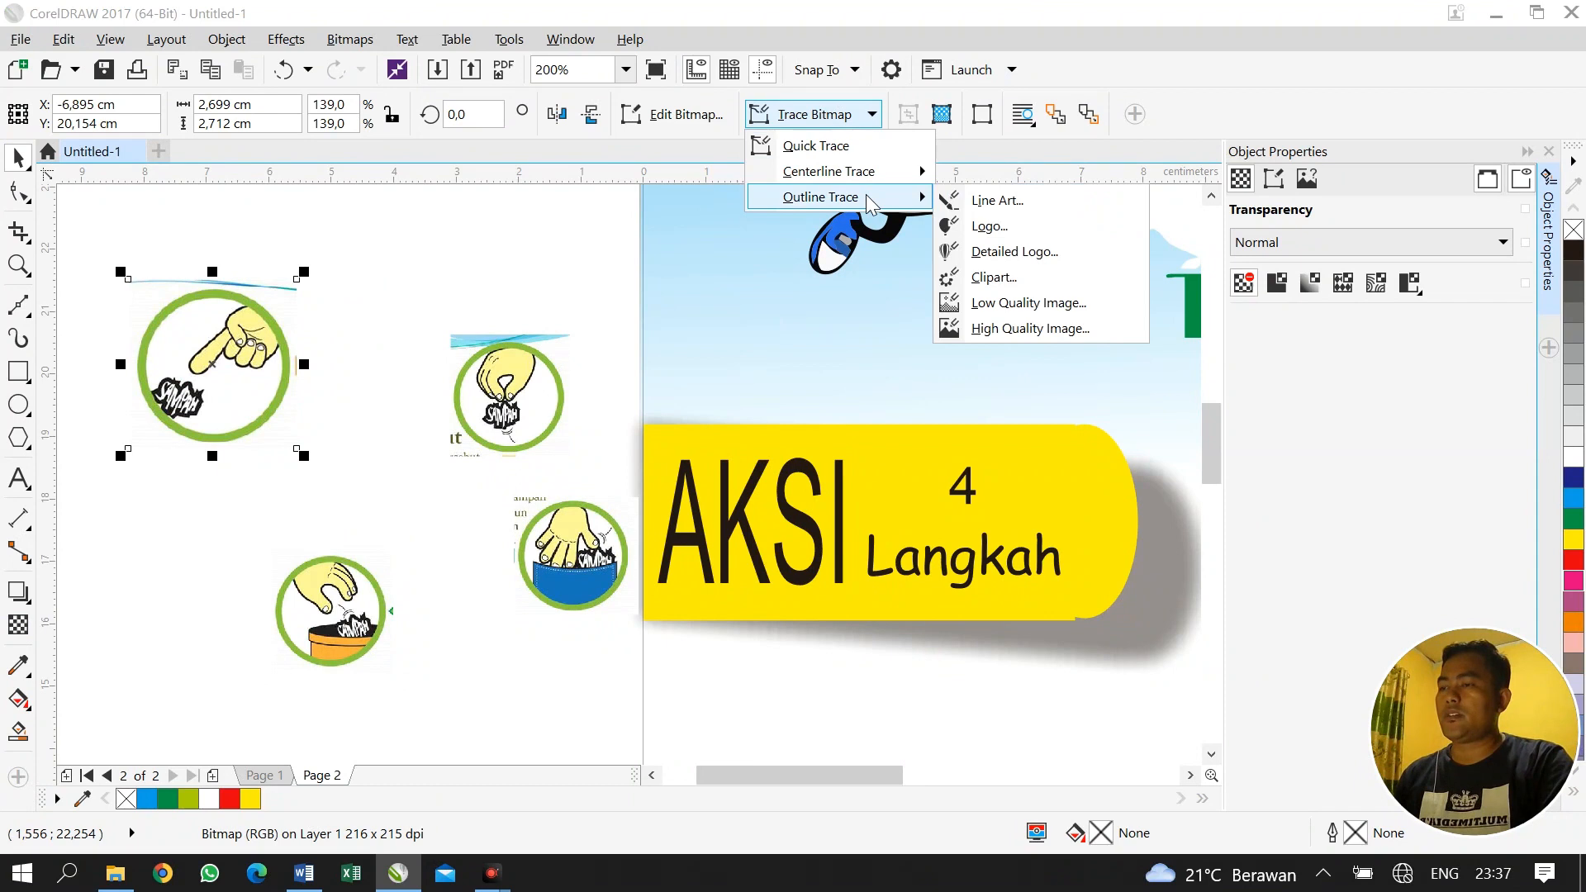
{"action": "left_click", "coordinate": [1022, 251]}
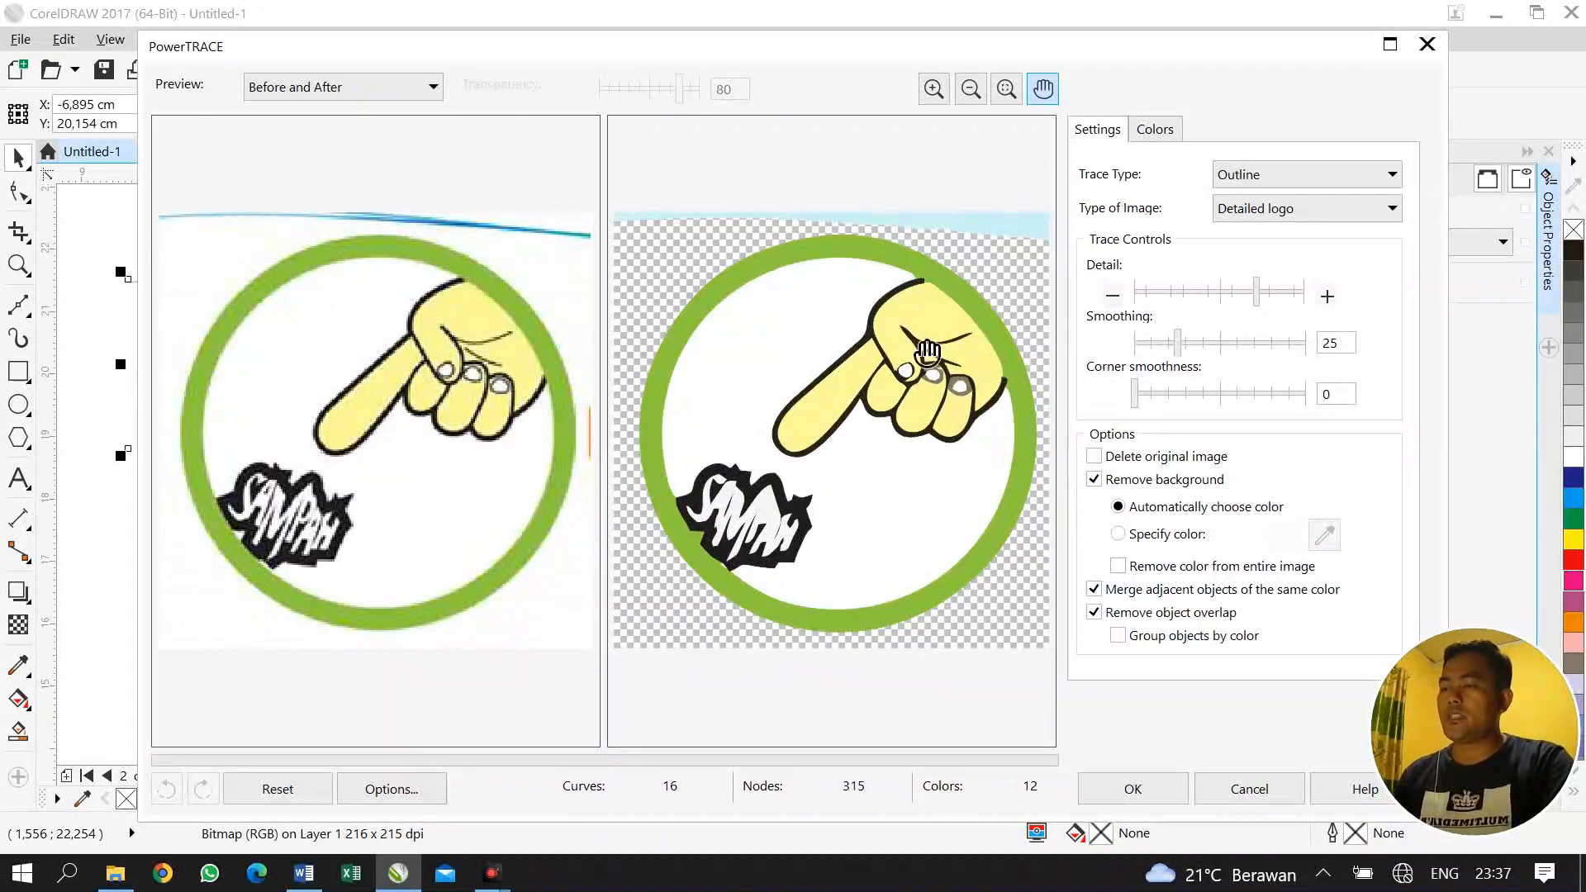
{"action": "left_click", "coordinate": [1148, 791]}
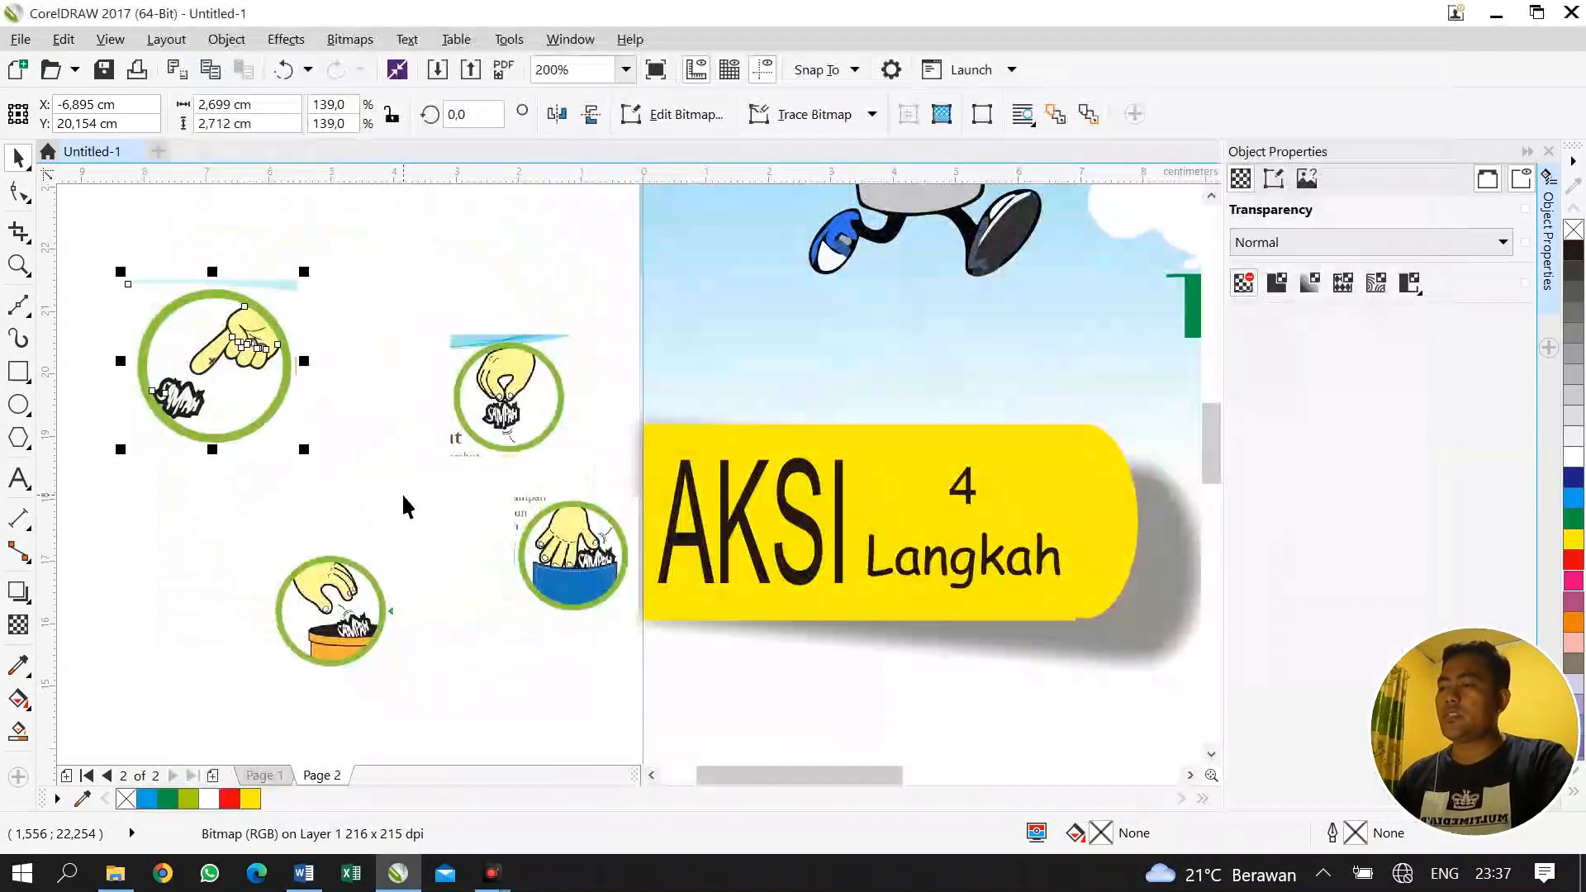
Ungroup the traced pointing-hand picture and delete the stray blue strip above it along with the original bitmap
{"action": "left_click", "coordinate": [766, 117]}
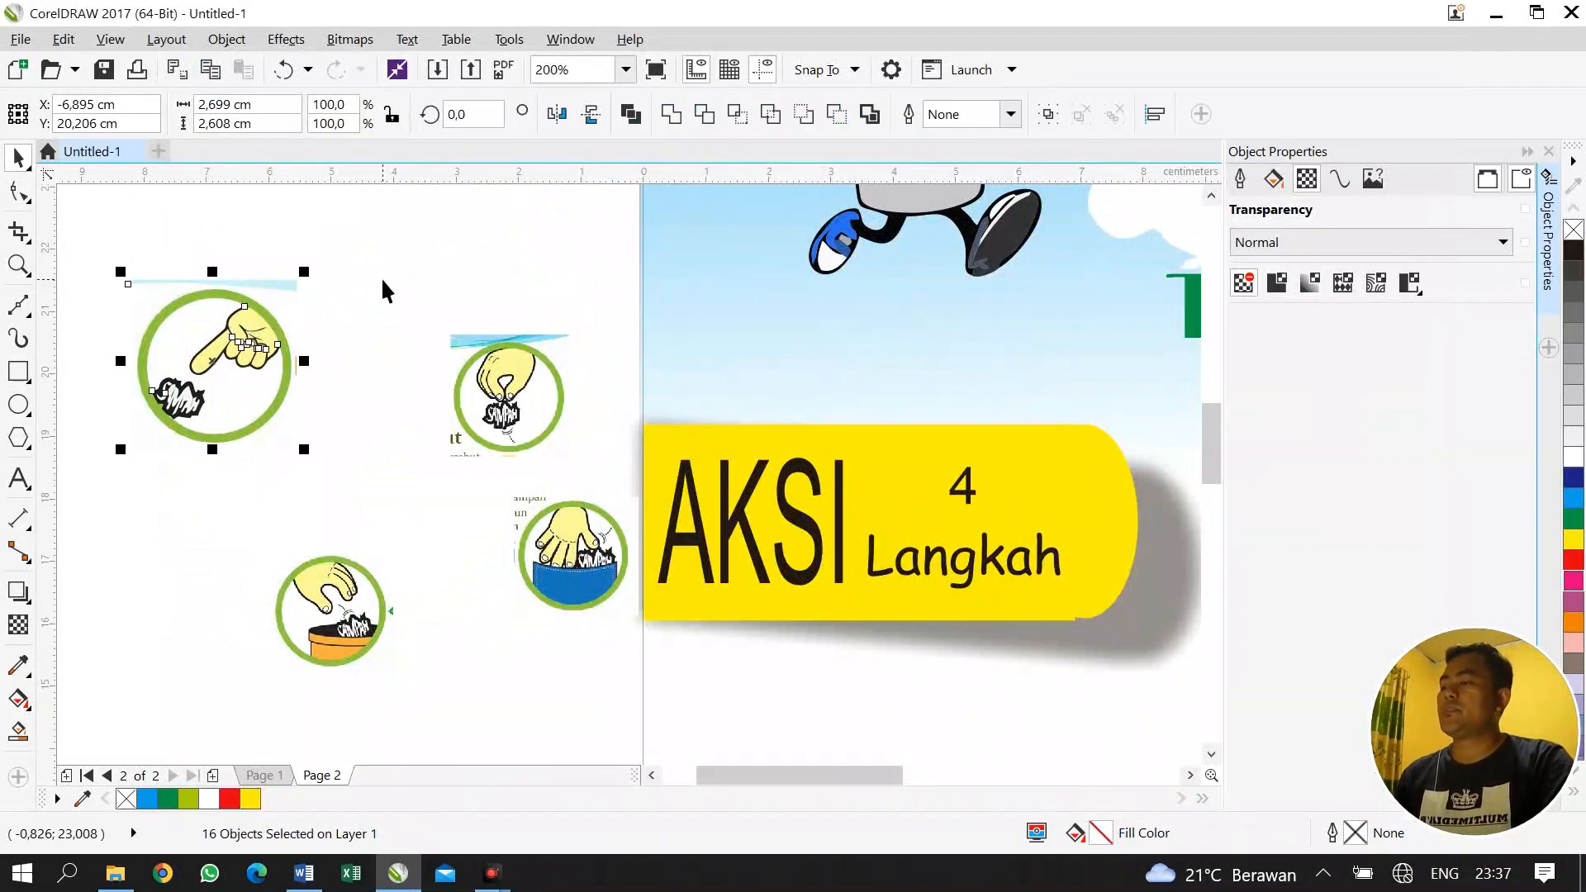
{"action": "left_click", "coordinate": [383, 282]}
{"action": "left_click", "coordinate": [290, 284]}
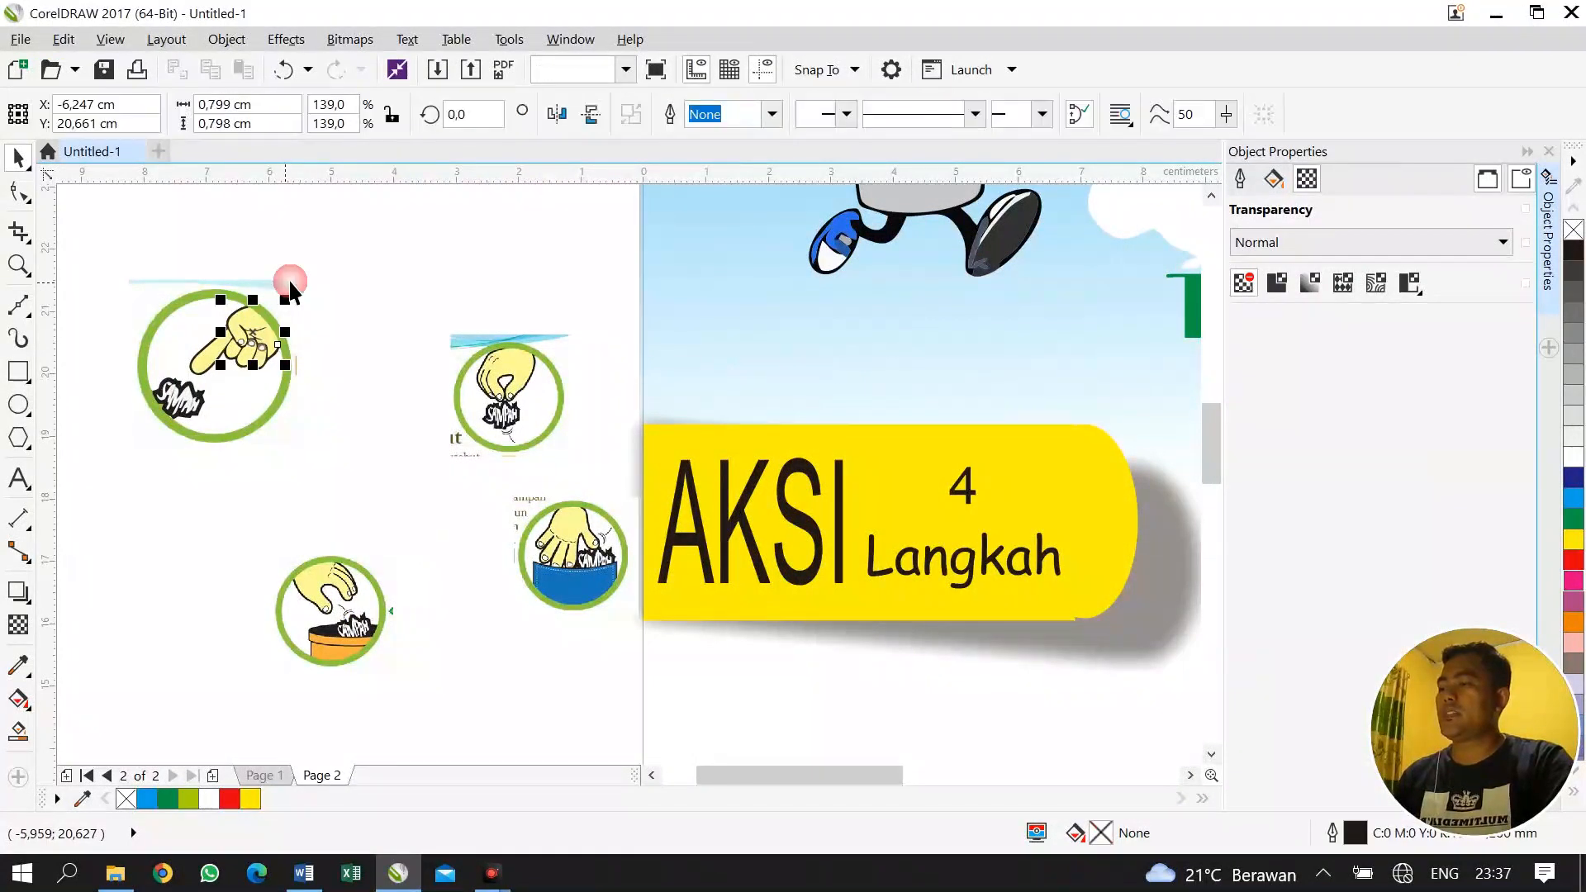
{"action": "left_click", "coordinate": [363, 307]}
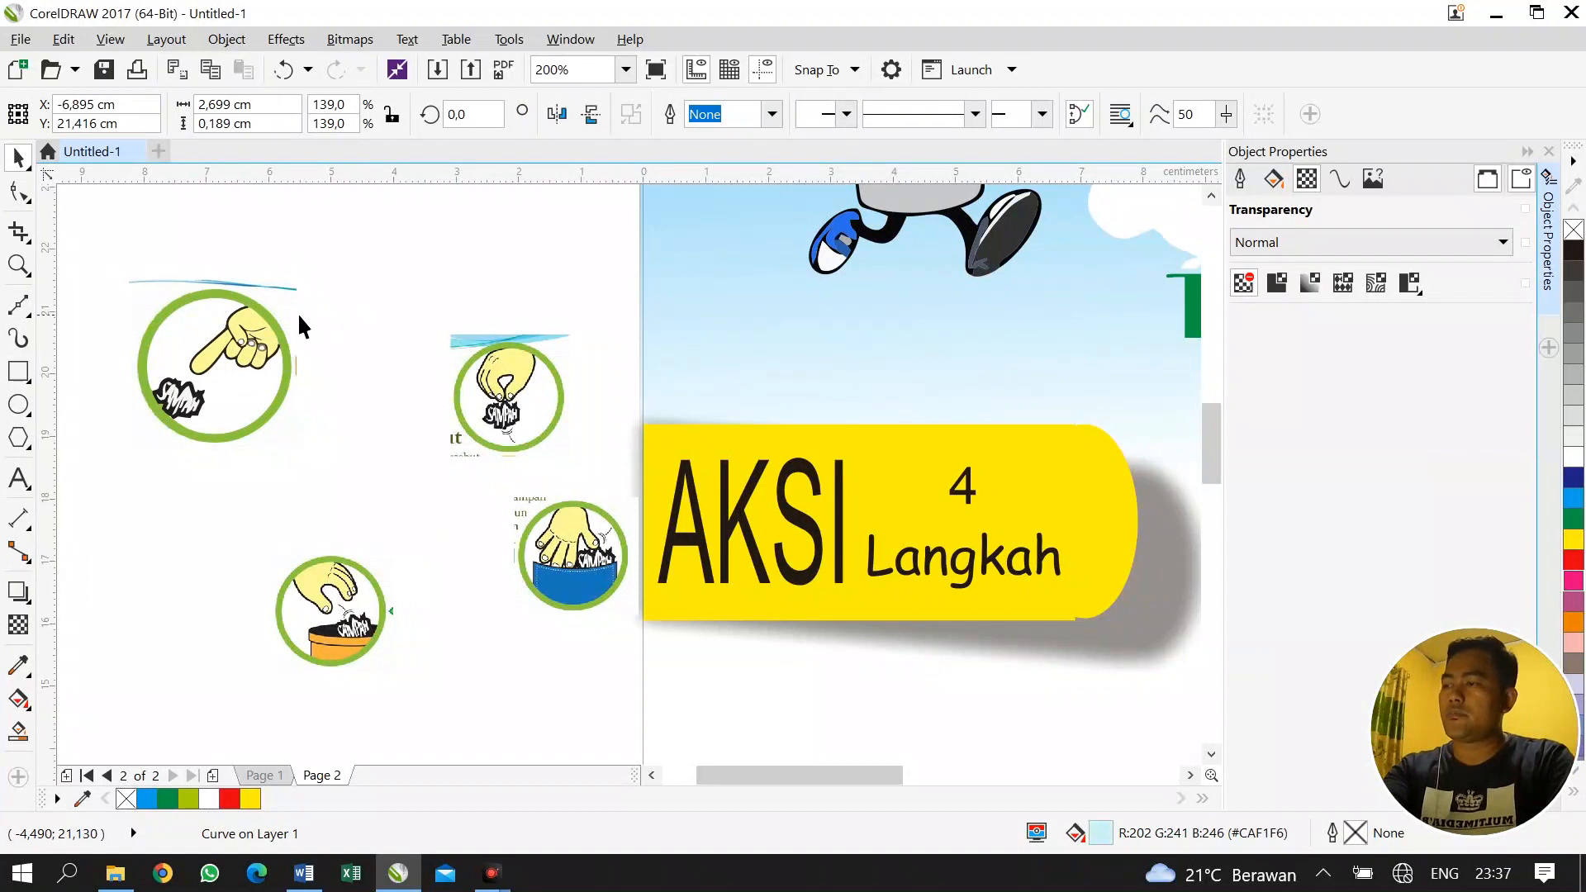
{"action": "left_click", "coordinate": [291, 299]}
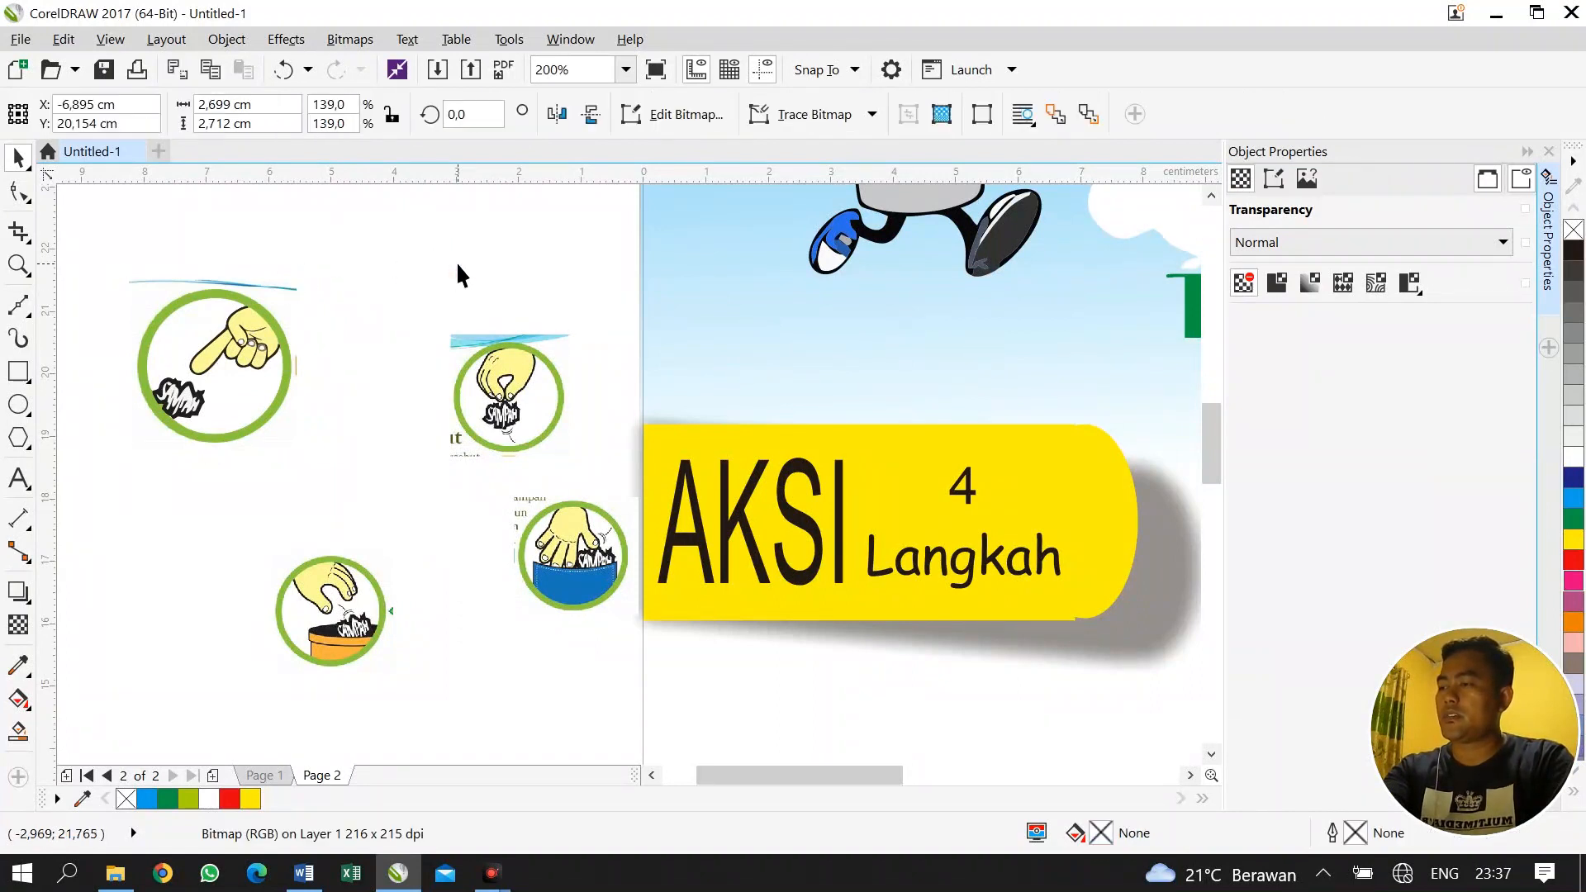
{"action": "left_click", "coordinate": [296, 295]}
{"action": "left_click", "coordinate": [363, 278]}
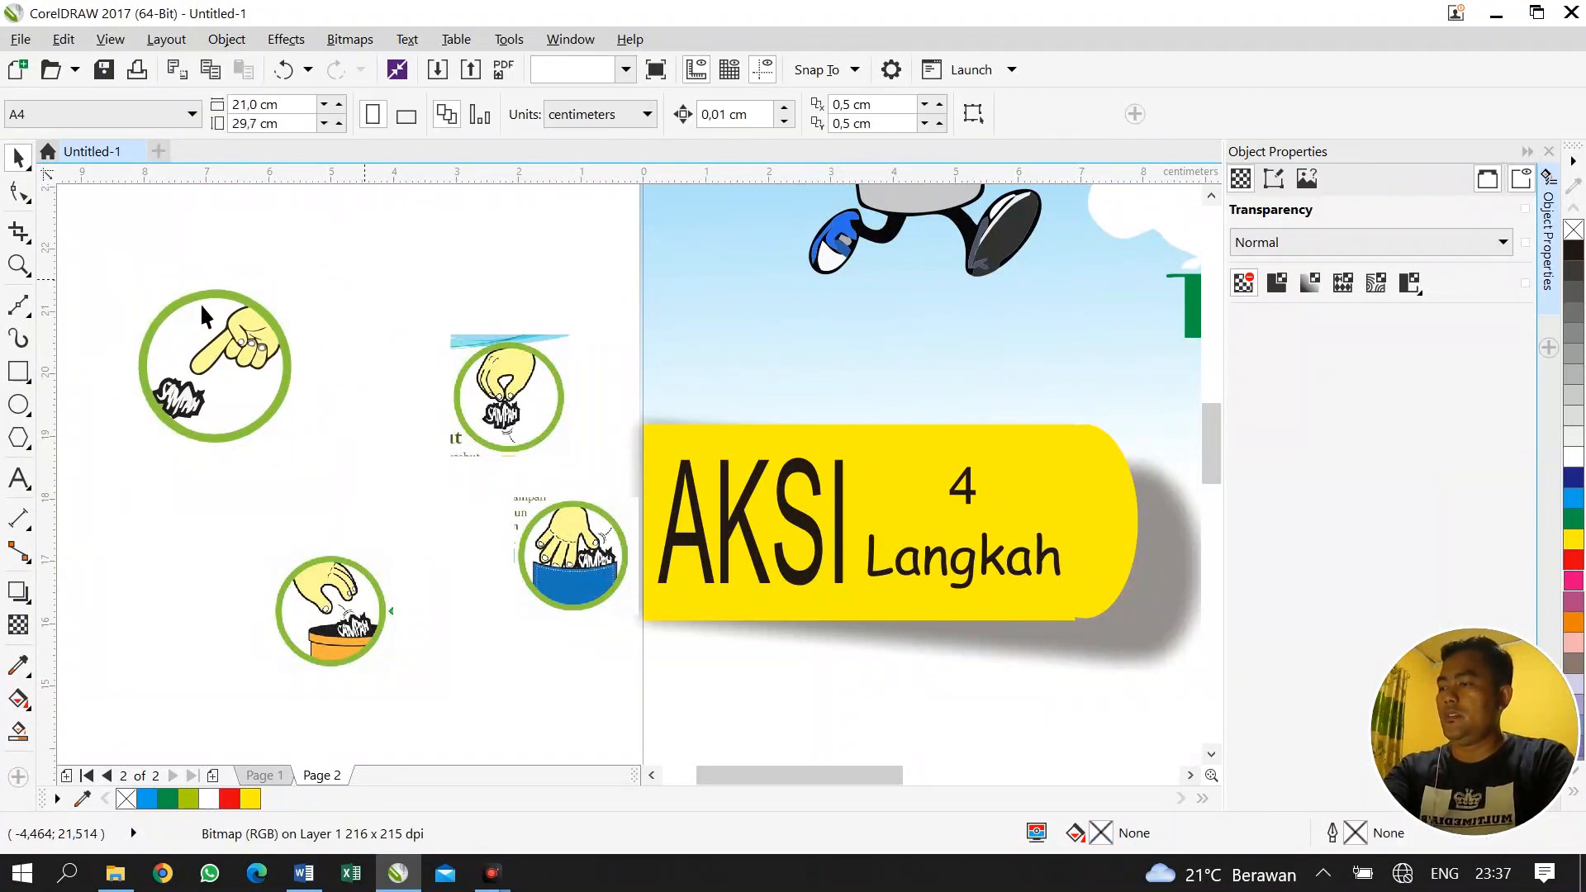
Group the traced pointing-hand pieces, size the group to 2 × 2 cm and place it just below the yellow AKSI label
{"action": "left_click_drag", "start_coordinate": [254, 370], "coordinate": [324, 459]}
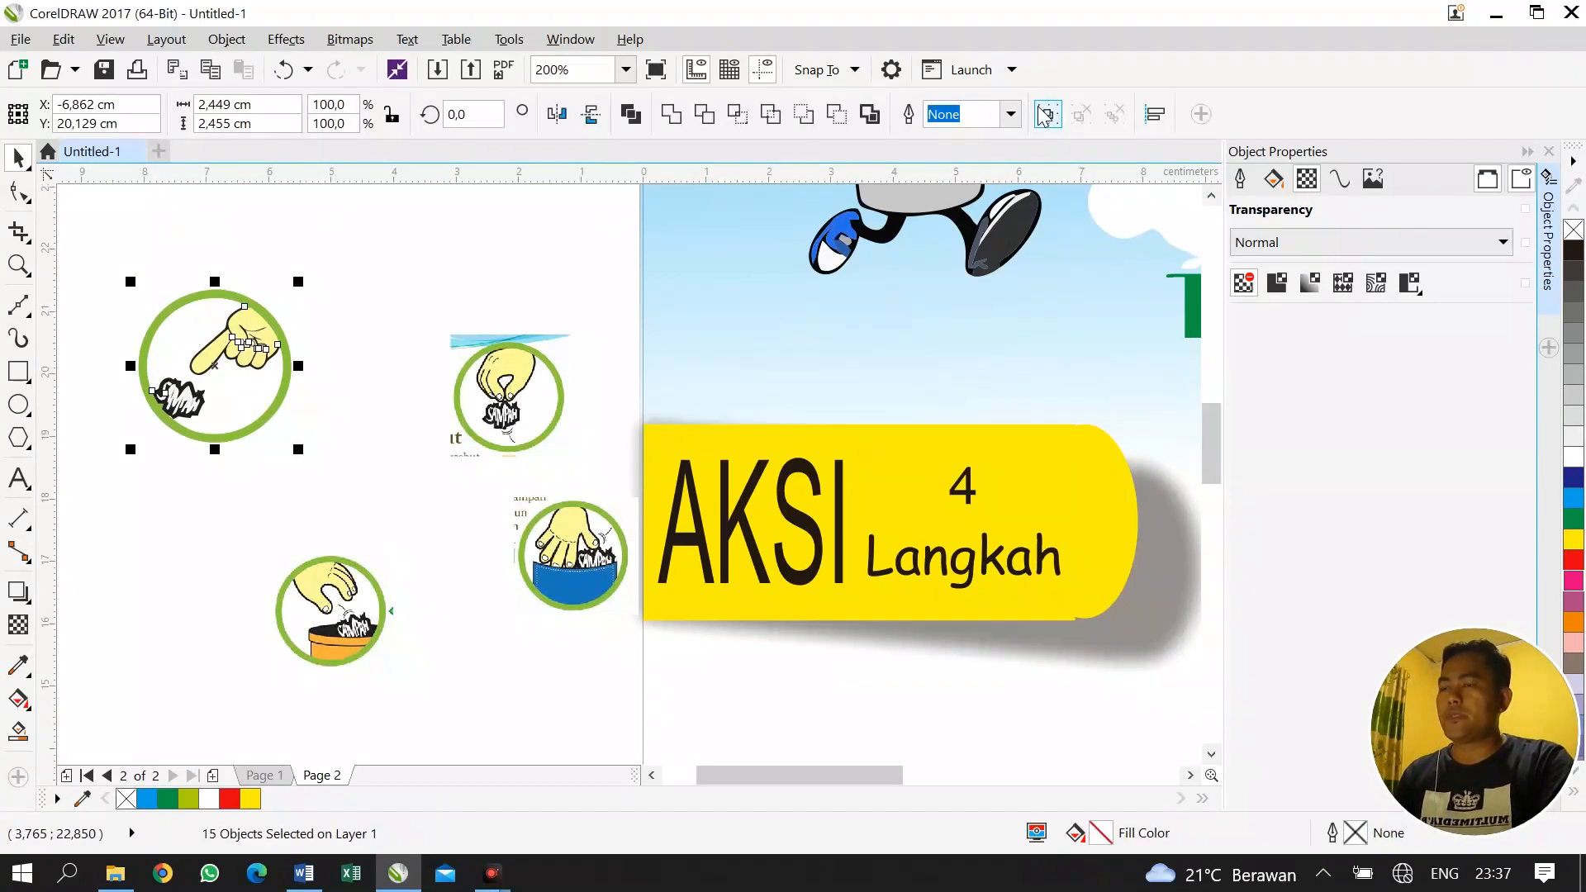
{"action": "left_click", "coordinate": [1046, 114]}
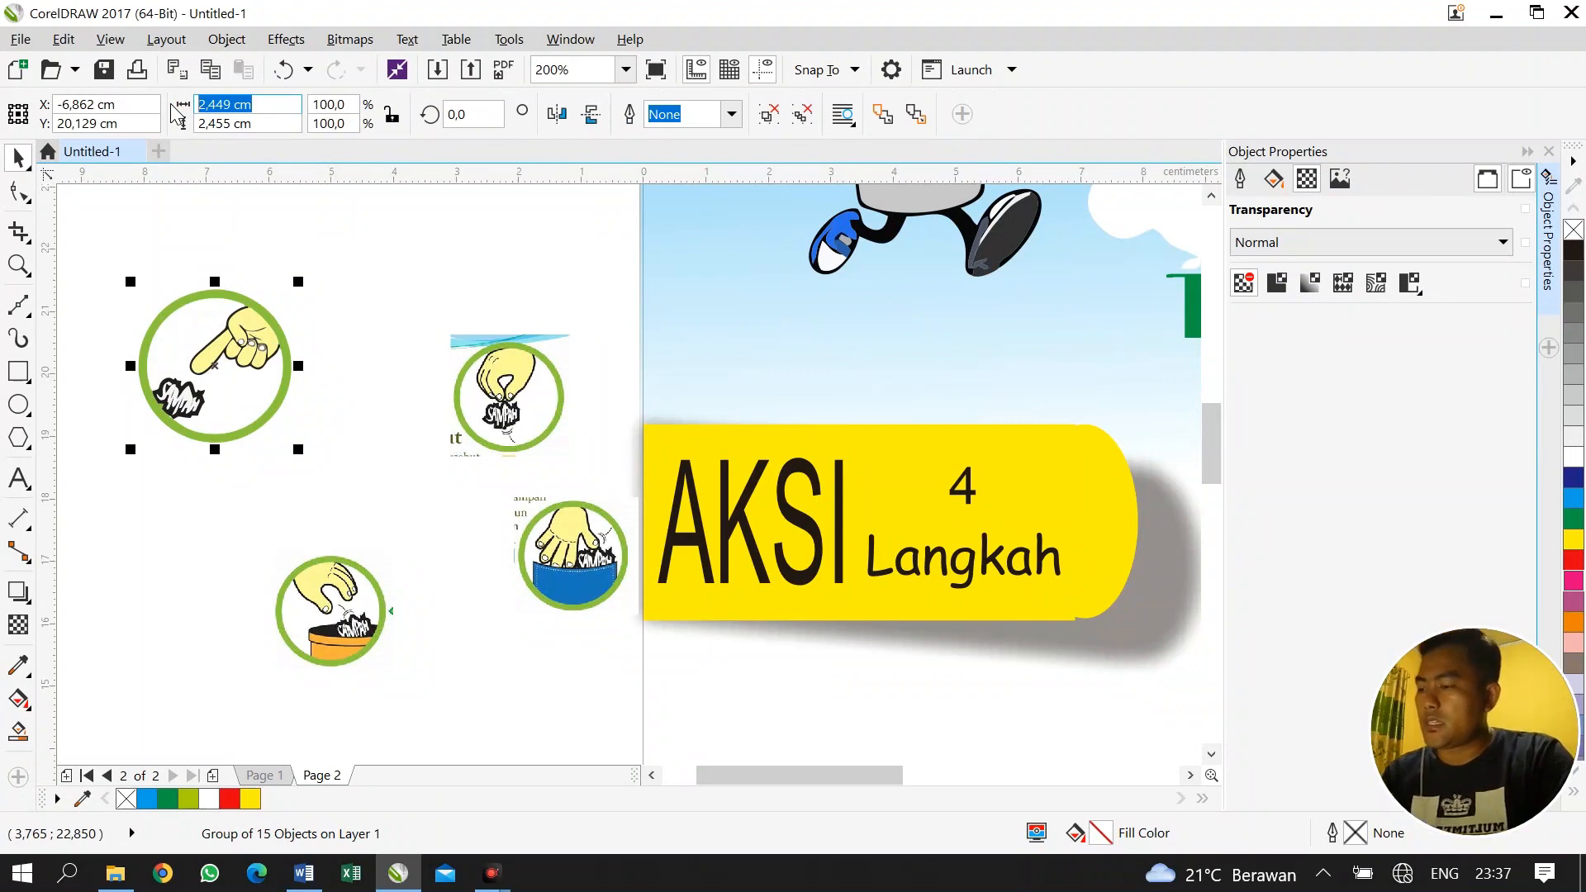
{"action": "type", "text": "22"}
{"action": "key", "text": "Return"}
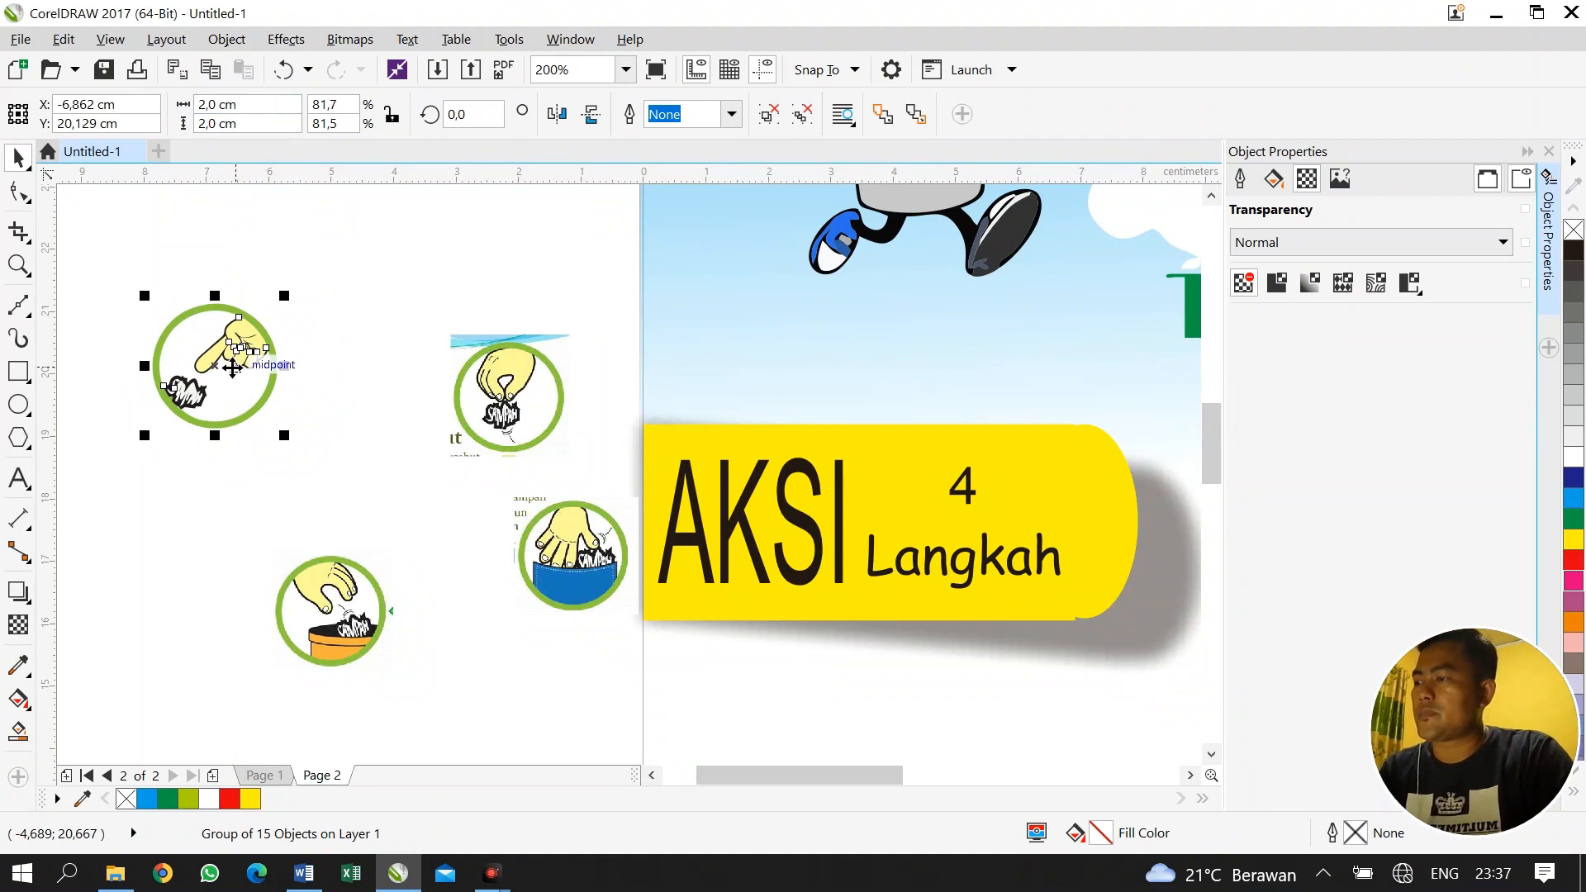
{"action": "left_click_drag", "start_coordinate": [234, 344], "coordinate": [768, 709]}
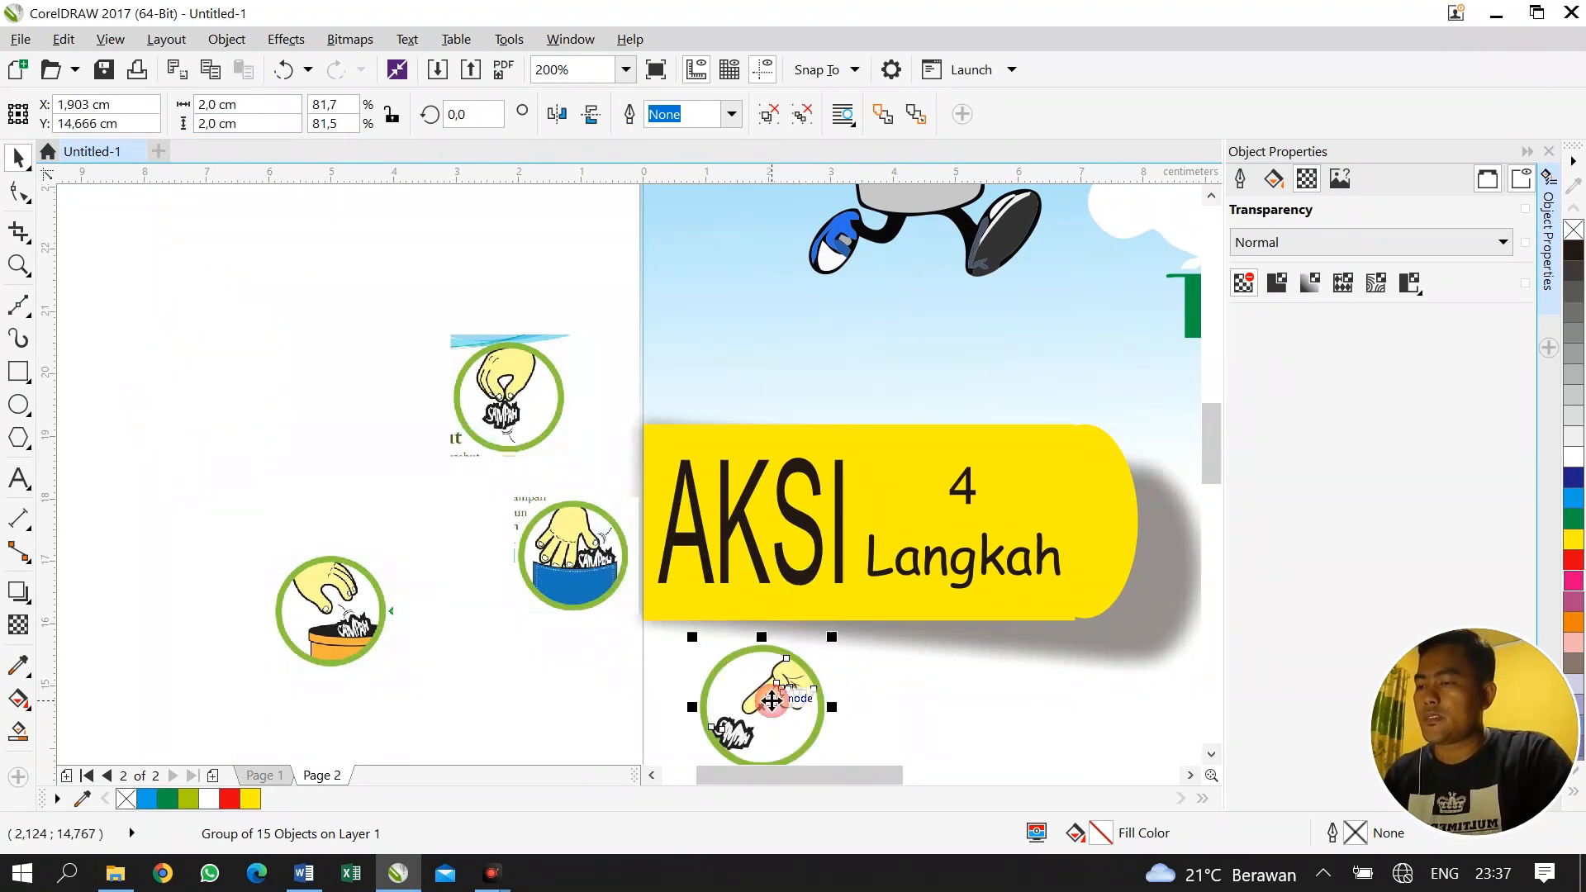
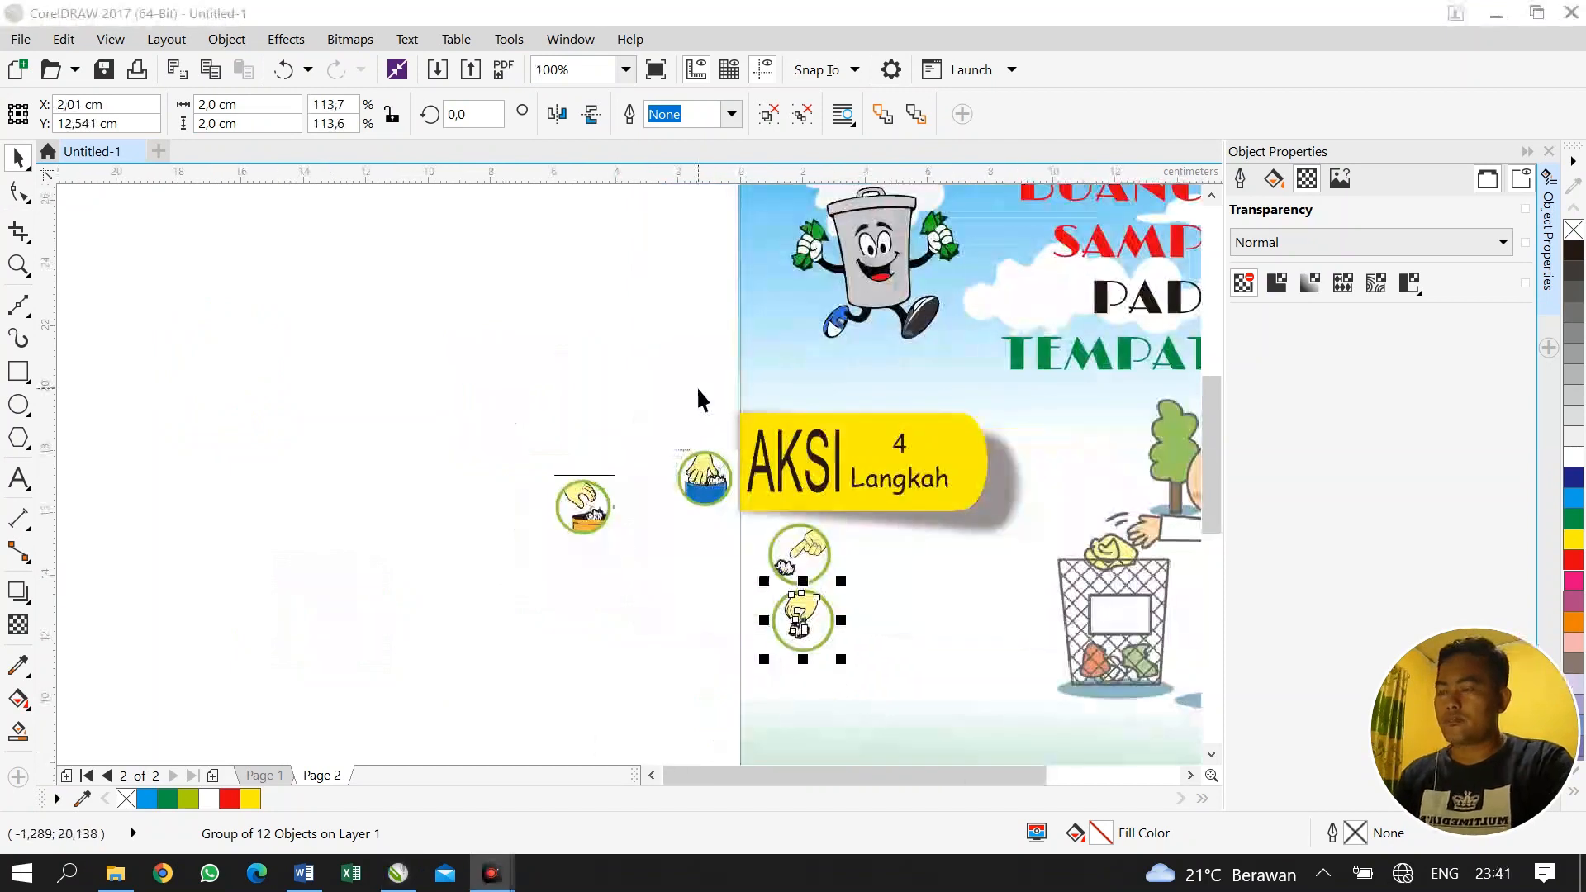
Trace the circle with the hand and blue pocket with Outline Trace using the Detailed logo image type
{"action": "left_click", "coordinate": [701, 475]}
{"action": "scroll", "coordinate": [698, 472], "scroll_direction": "up", "scroll_amount": 2}
{"action": "left_click", "coordinate": [872, 114]}
{"action": "mouse_move", "coordinate": [860, 198]}
{"action": "left_click", "coordinate": [984, 249]}
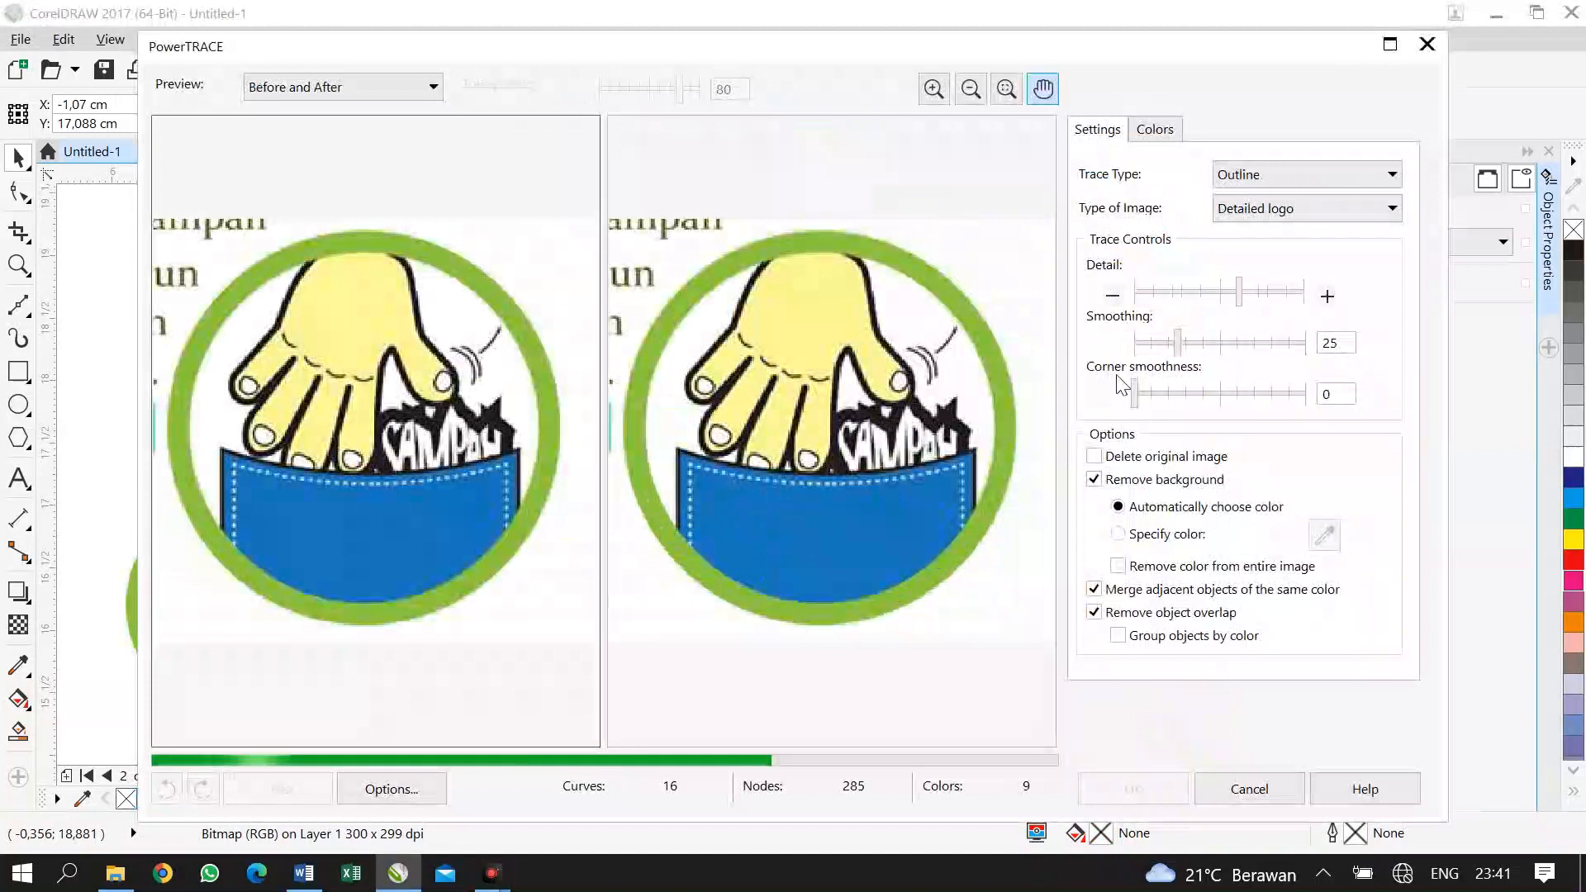
{"action": "left_click", "coordinate": [1133, 789]}
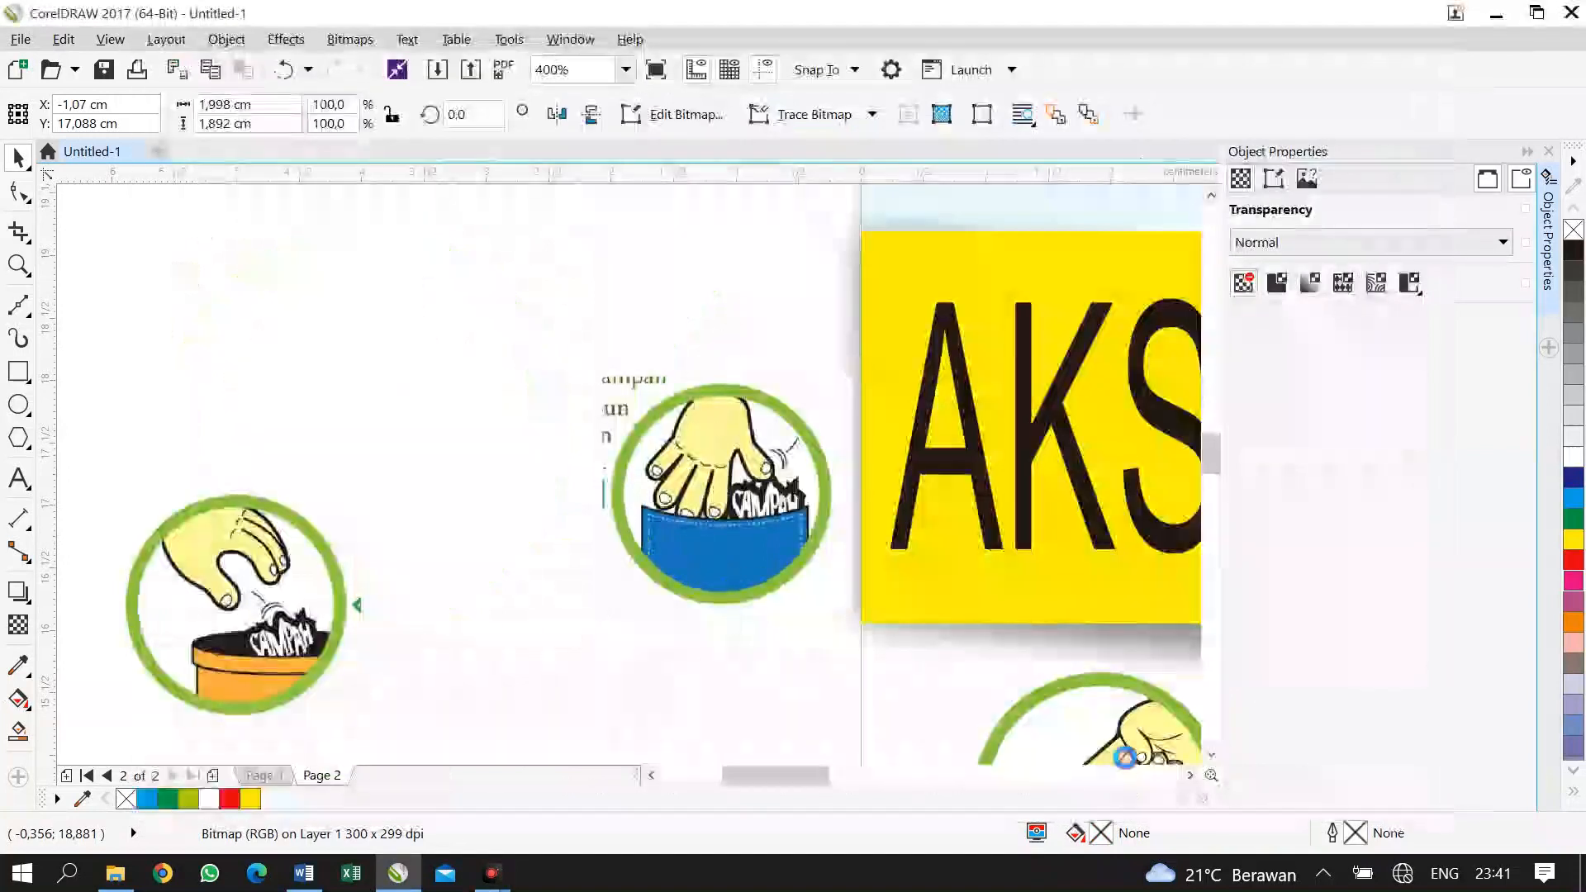
Delete the leftover text and color fragments around the traced blue-pocket circle
{"action": "left_click", "coordinate": [648, 255]}
{"action": "left_click", "coordinate": [638, 376]}
{"action": "key", "text": "Delete"}
{"action": "left_click_drag", "start_coordinate": [583, 350], "coordinate": [682, 389]}
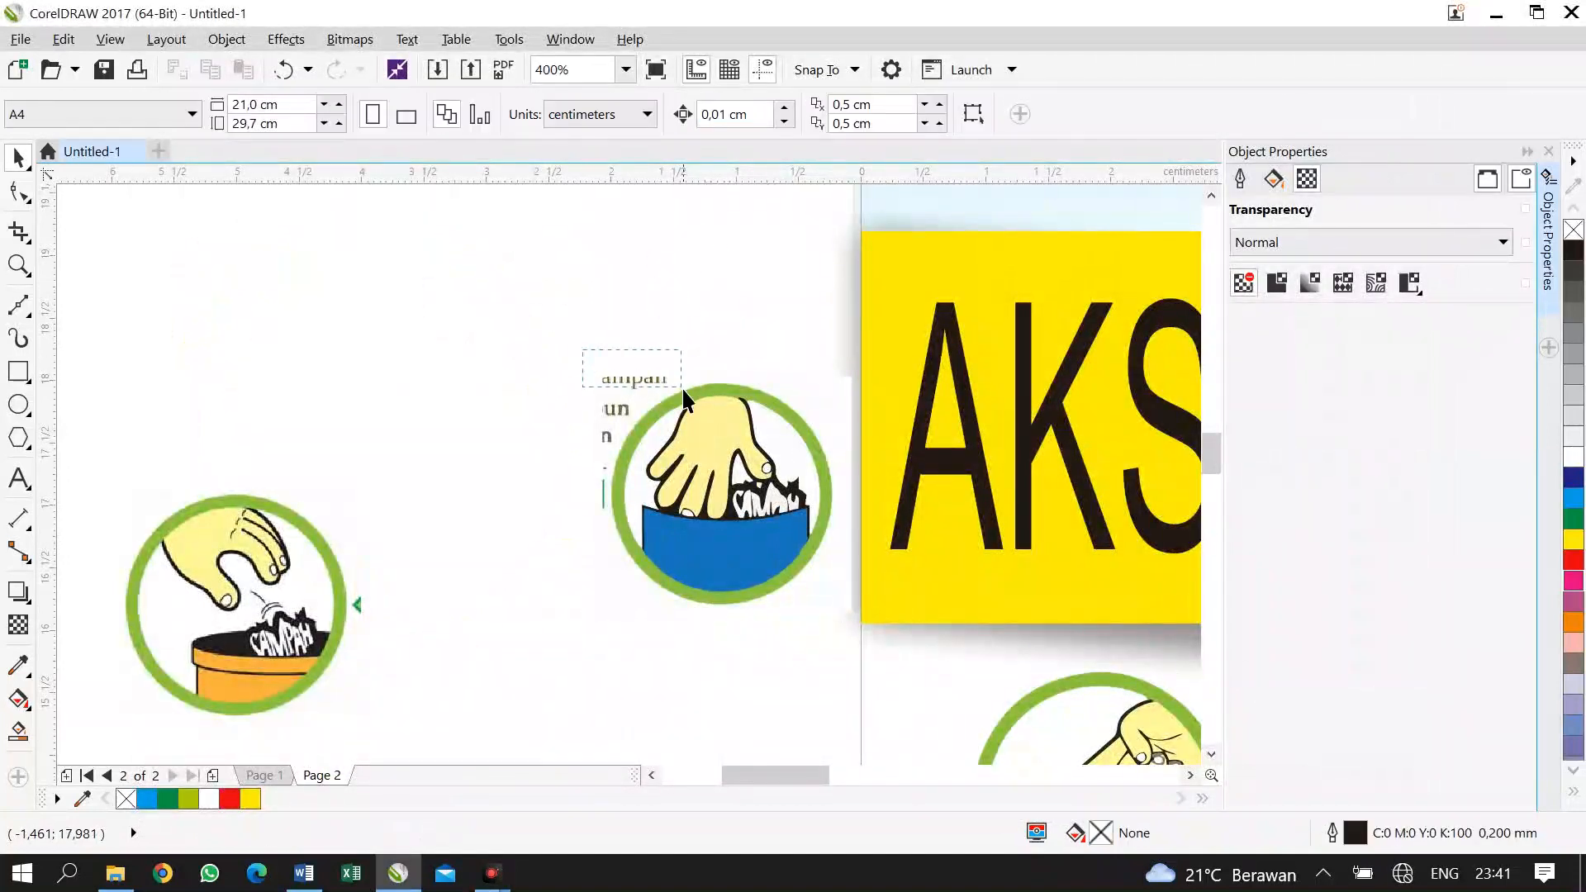
{"action": "left_click", "coordinate": [627, 404]}
{"action": "key", "text": "Delete"}
{"action": "left_click", "coordinate": [633, 401]}
{"action": "key", "text": "Delete"}
{"action": "left_click", "coordinate": [609, 435]}
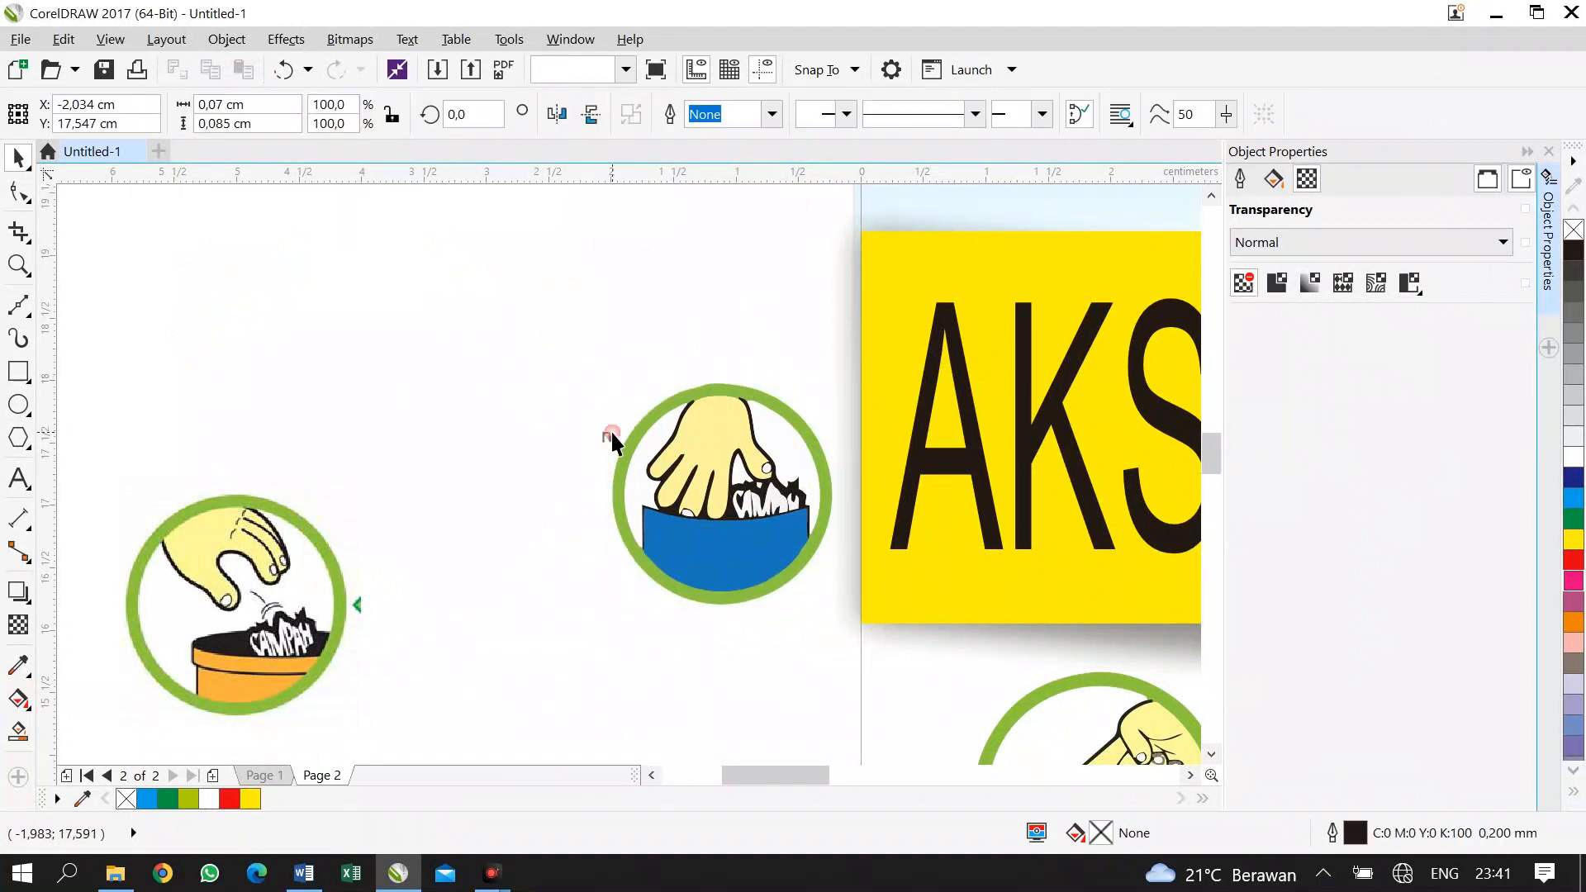
{"action": "key", "text": "Delete"}
Group all the pieces of the traced blue-pocket circle
{"action": "left_click_drag", "start_coordinate": [570, 311], "coordinate": [722, 473]}
{"action": "left_click_drag", "start_coordinate": [845, 641], "coordinate": [845, 641]}
{"action": "key", "text": "ctrl+g"}
Trace the orange-bin circle with Outline Trace as a Detailed logo and move the traced copy off the original
{"action": "left_click_drag", "start_coordinate": [287, 559], "coordinate": [410, 344]}
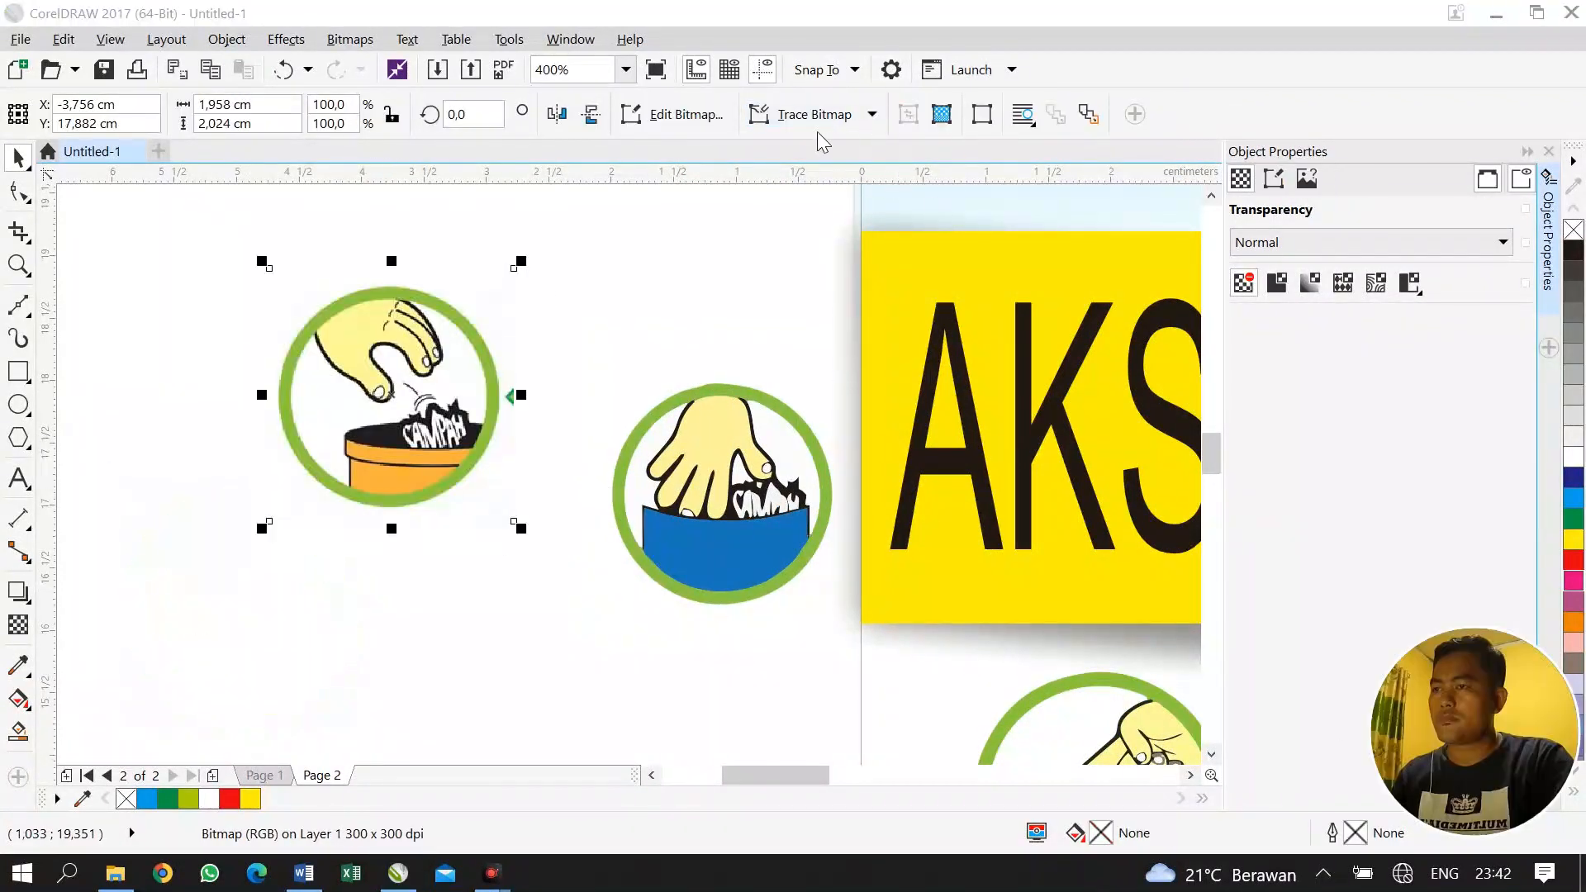
{"action": "left_click", "coordinate": [872, 114]}
{"action": "mouse_move", "coordinate": [853, 206]}
{"action": "left_click", "coordinate": [995, 251]}
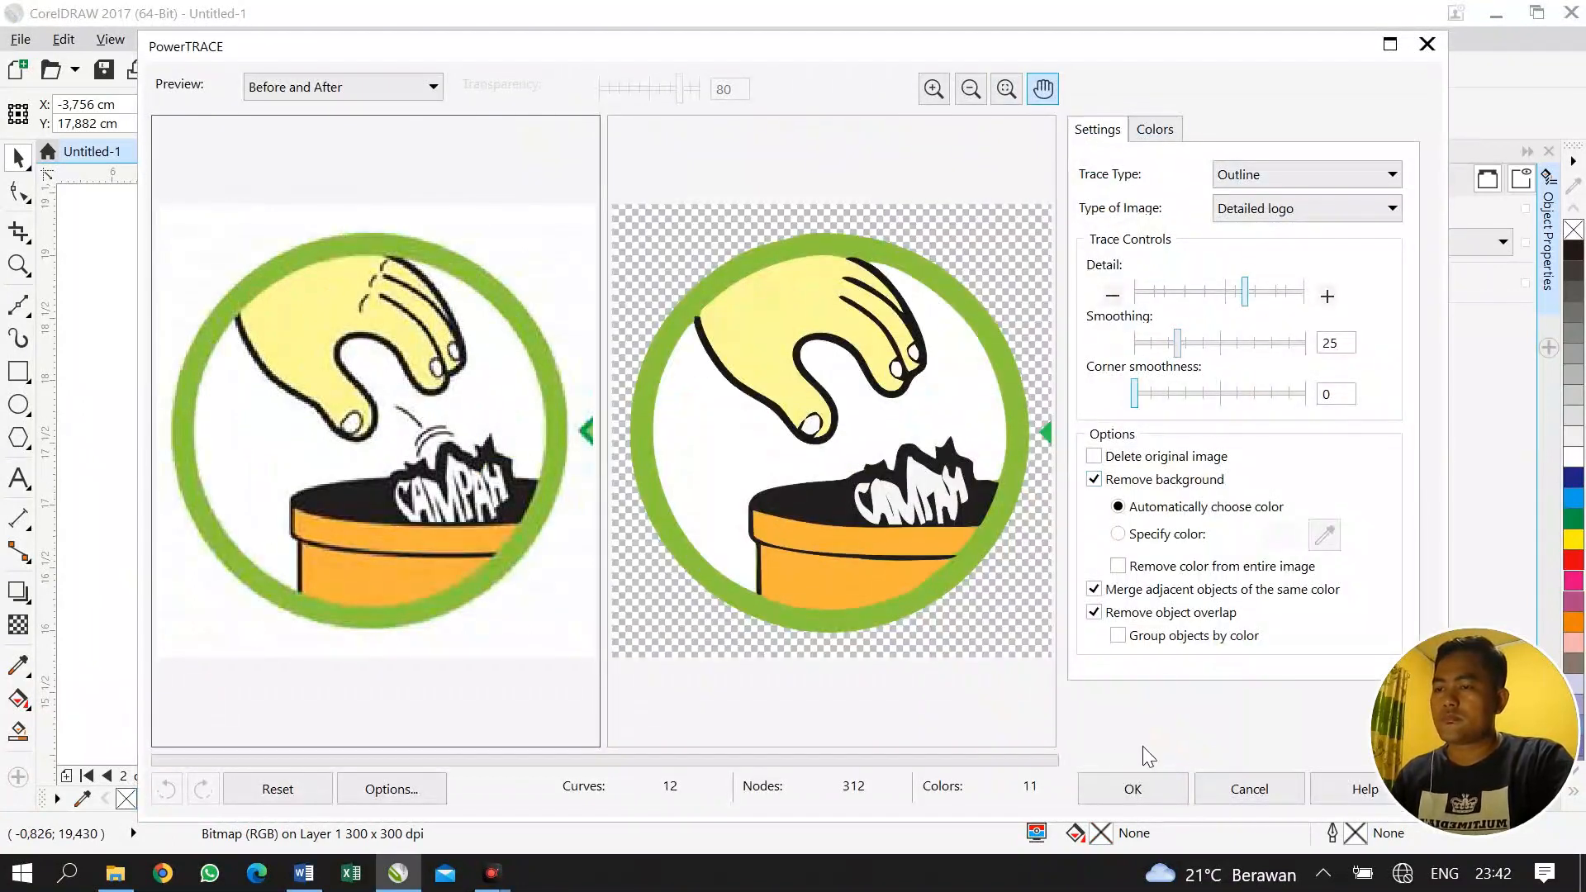
{"action": "left_click", "coordinate": [1133, 789]}
{"action": "left_click_drag", "start_coordinate": [389, 413], "coordinate": [463, 587]}
Set the traced orange-bin circle and the blue-pocket circle to 2 × 2 cm each
{"action": "left_click", "coordinate": [165, 109]}
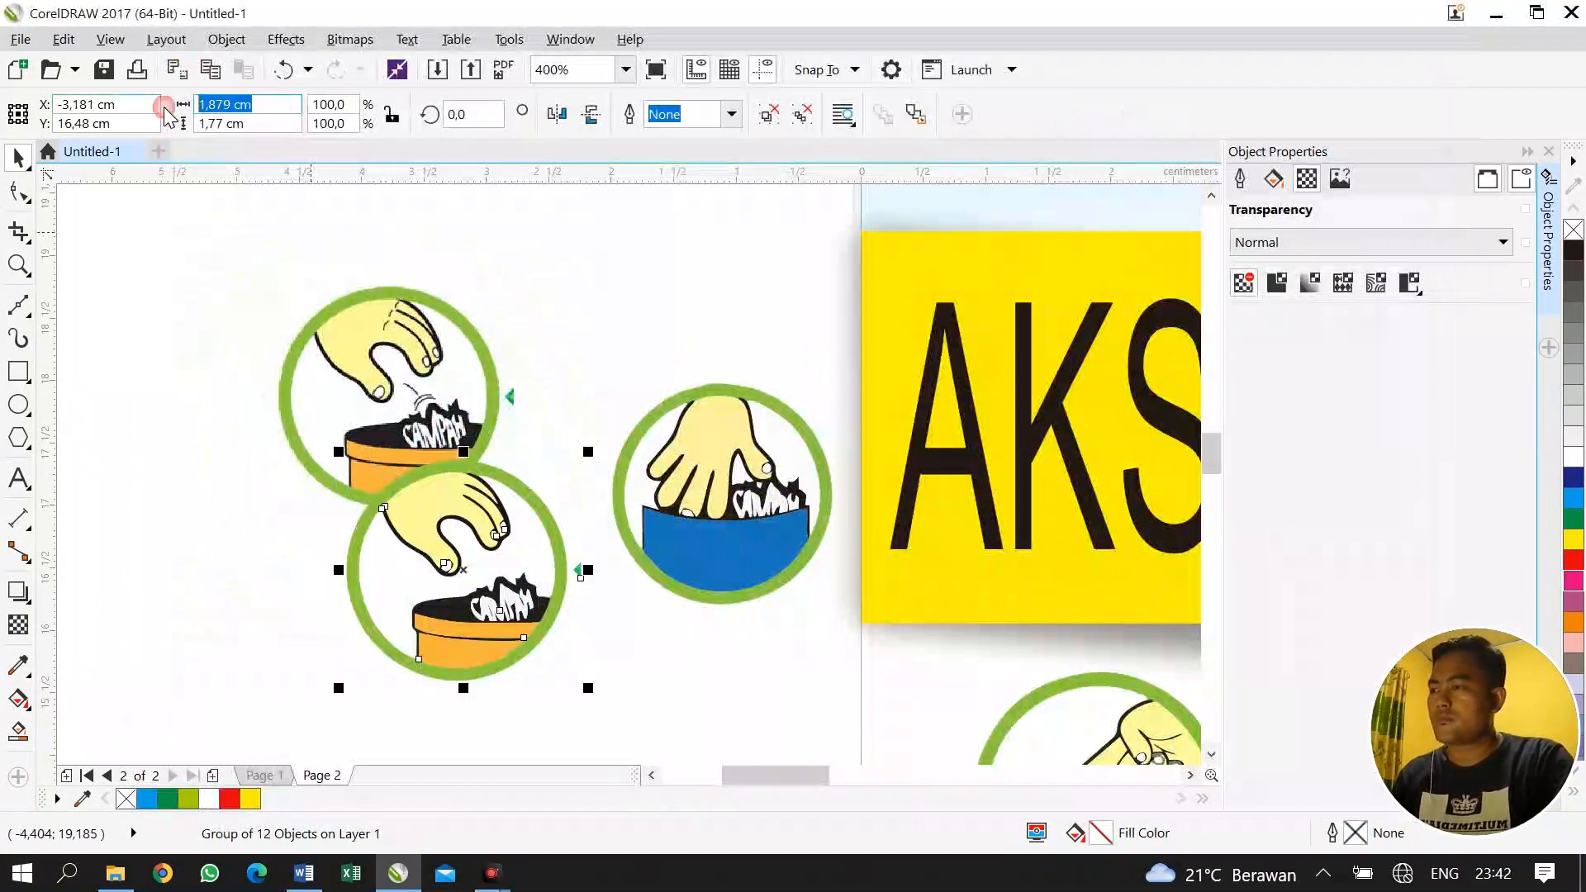
{"action": "type", "text": "22"}
{"action": "key", "text": "Return"}
{"action": "left_click", "coordinate": [664, 489]}
{"action": "left_click_drag", "start_coordinate": [245, 105], "coordinate": [233, 105]}
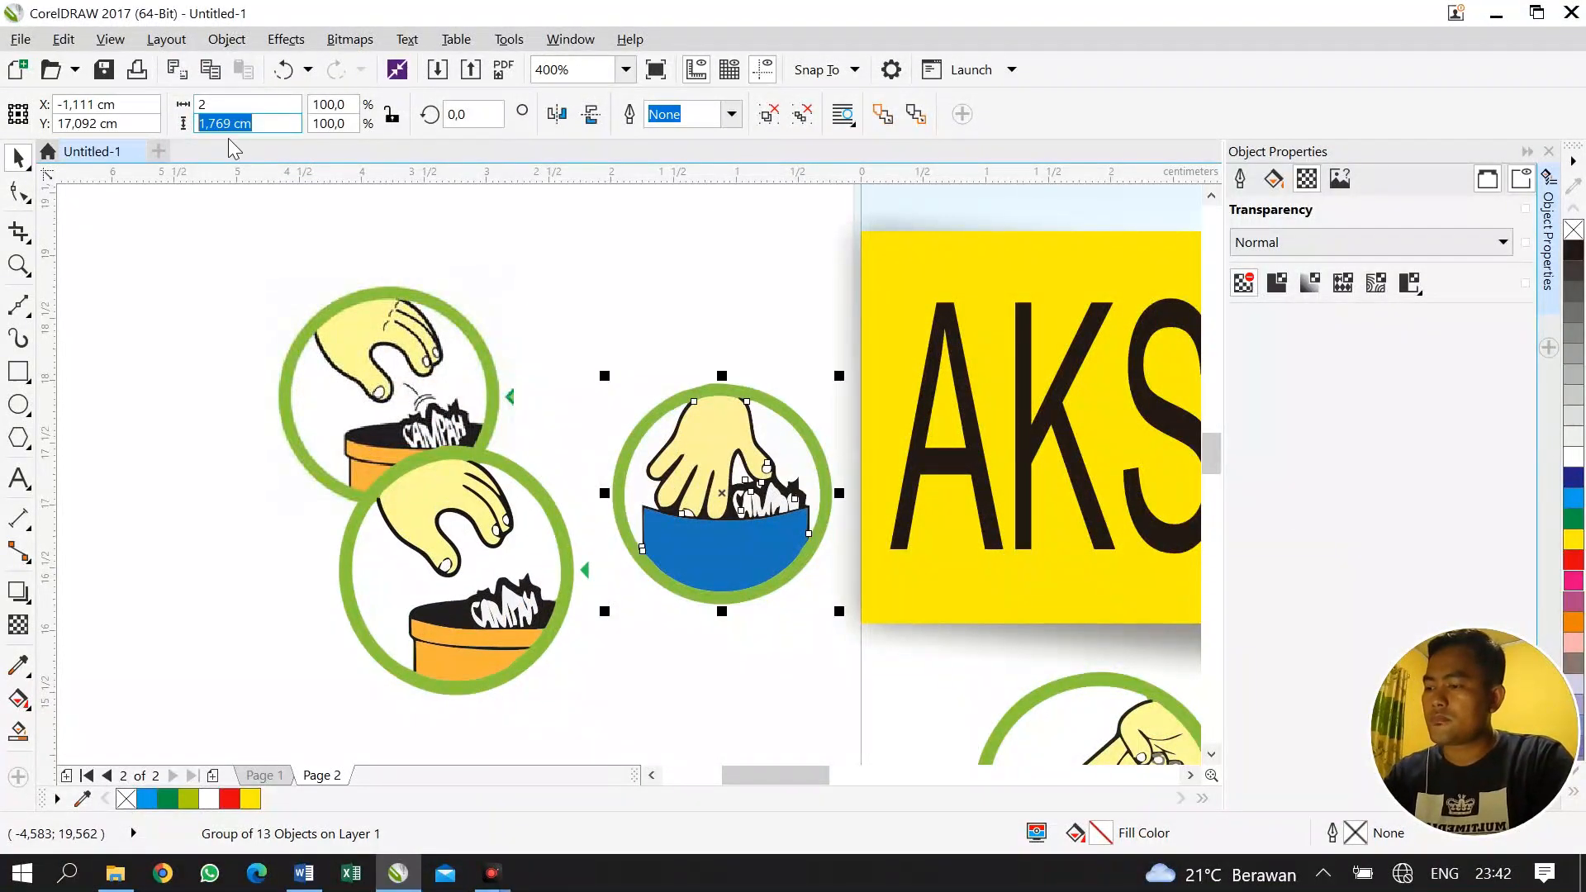
{"action": "key", "text": "Return"}
Delete the original orange-bin bitmap and move the traced version up beside the blue-pocket circle
{"action": "left_click", "coordinate": [472, 399]}
{"action": "key", "text": "Delete"}
{"action": "left_click_drag", "start_coordinate": [456, 605], "coordinate": [407, 464]}
{"action": "left_click", "coordinate": [586, 351]}
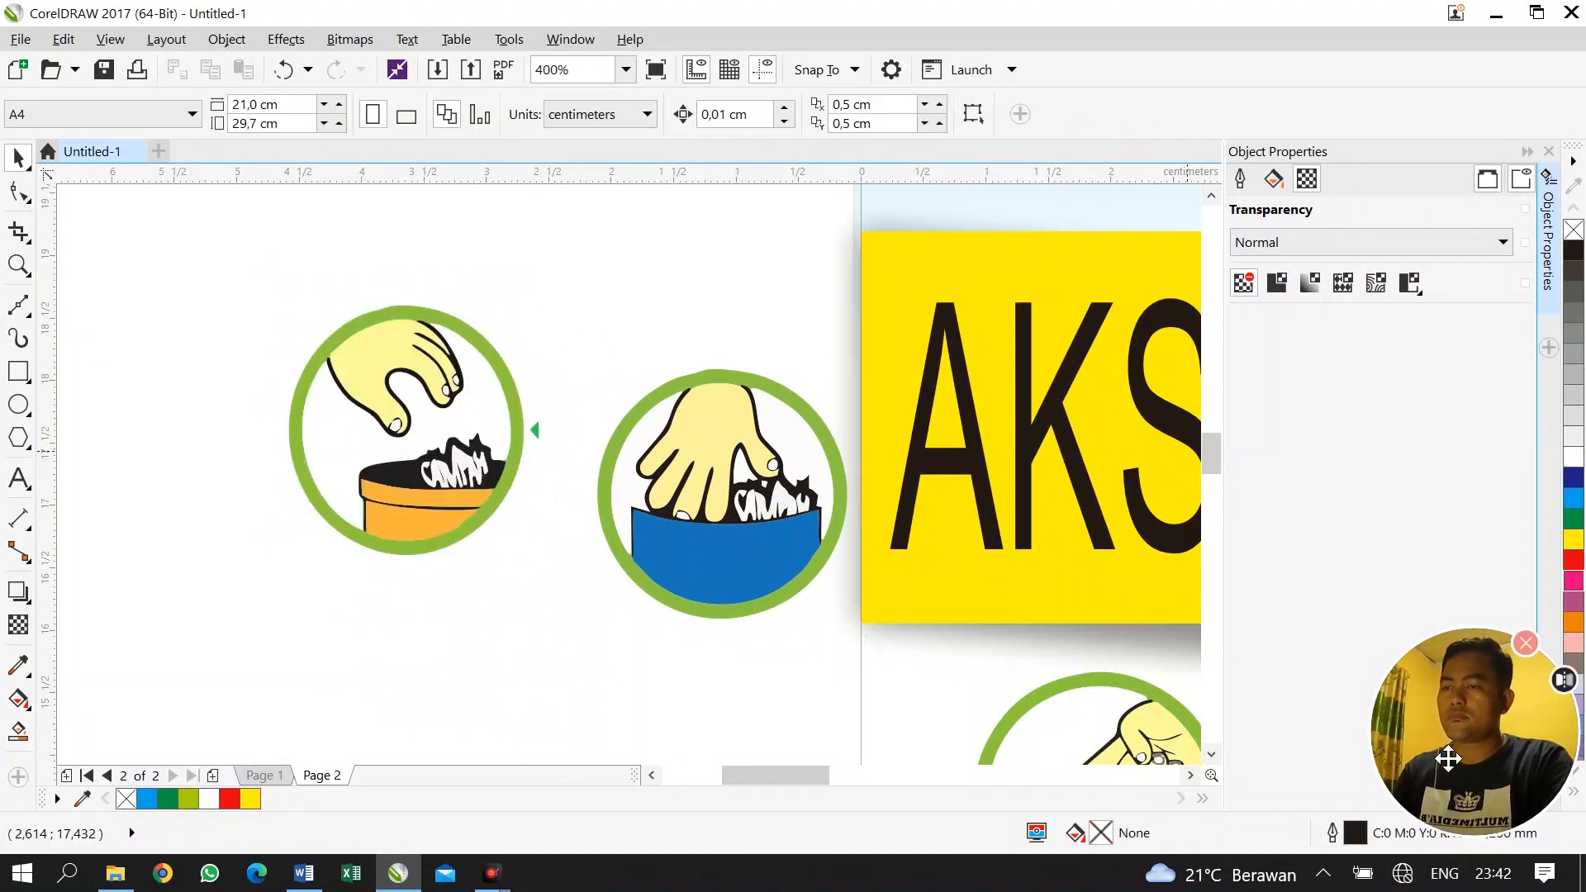
Place the blue-pocket and orange-bin circles on the page, in that order, below the two hand circles under the AKSI label
{"action": "scroll", "coordinate": [830, 393], "scroll_direction": "down", "scroll_amount": 3}
{"action": "left_click_drag", "start_coordinate": [1208, 463], "coordinate": [1208, 509]}
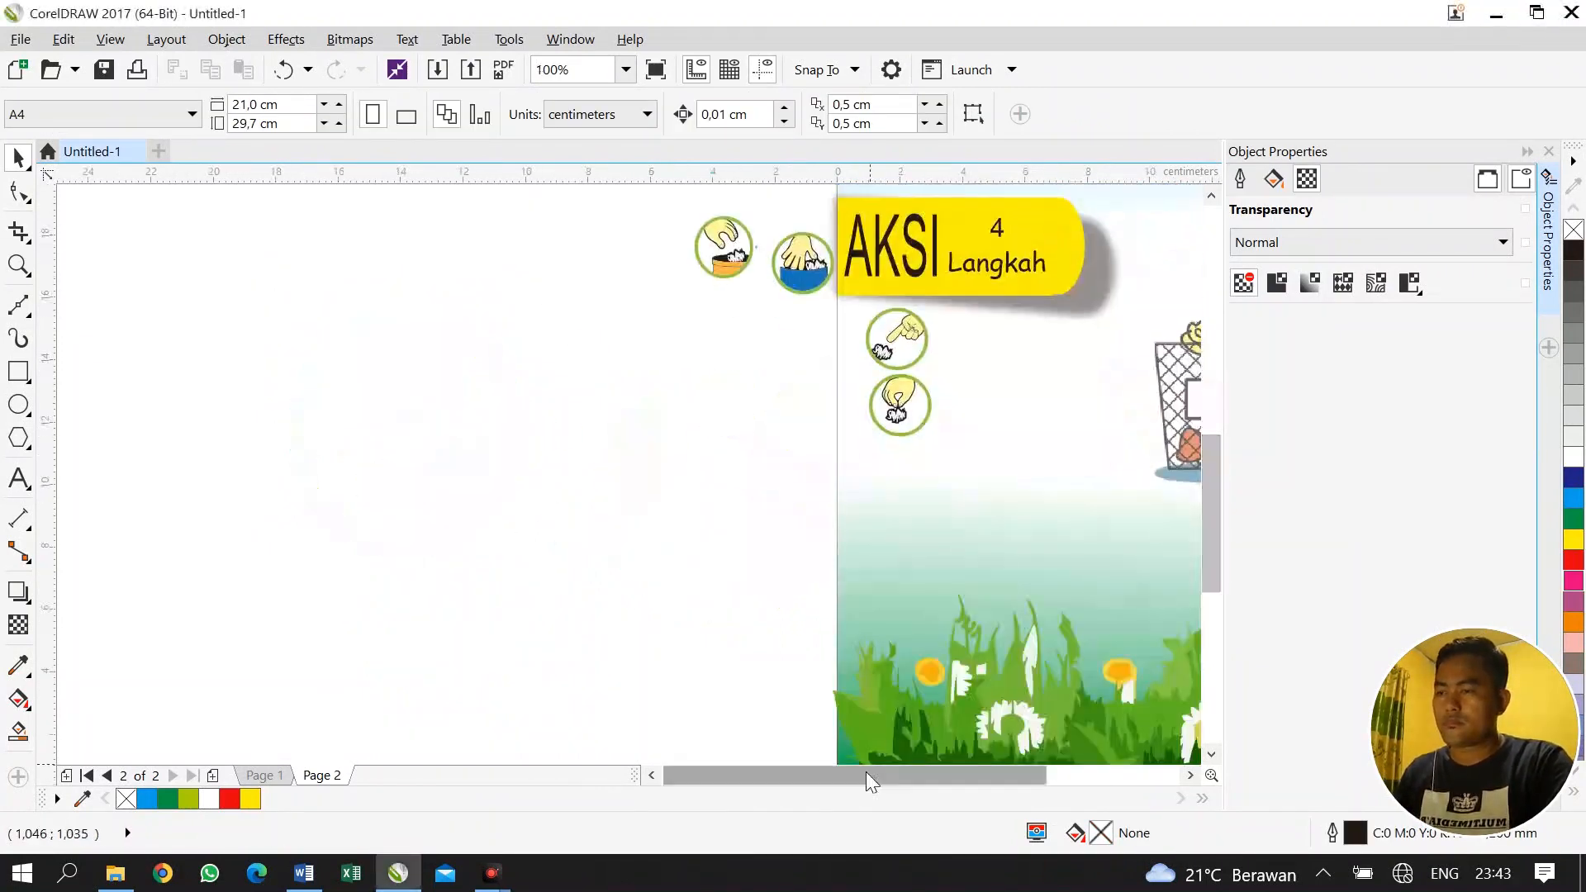
{"action": "left_click_drag", "start_coordinate": [867, 776], "coordinate": [894, 776]}
{"action": "left_click_drag", "start_coordinate": [386, 263], "coordinate": [485, 491]}
{"action": "left_click_drag", "start_coordinate": [307, 251], "coordinate": [481, 550]}
Nudge the step circles into an evenly spaced, aligned vertical column beneath the yellow label
{"action": "left_click_drag", "start_coordinate": [488, 339], "coordinate": [500, 336]}
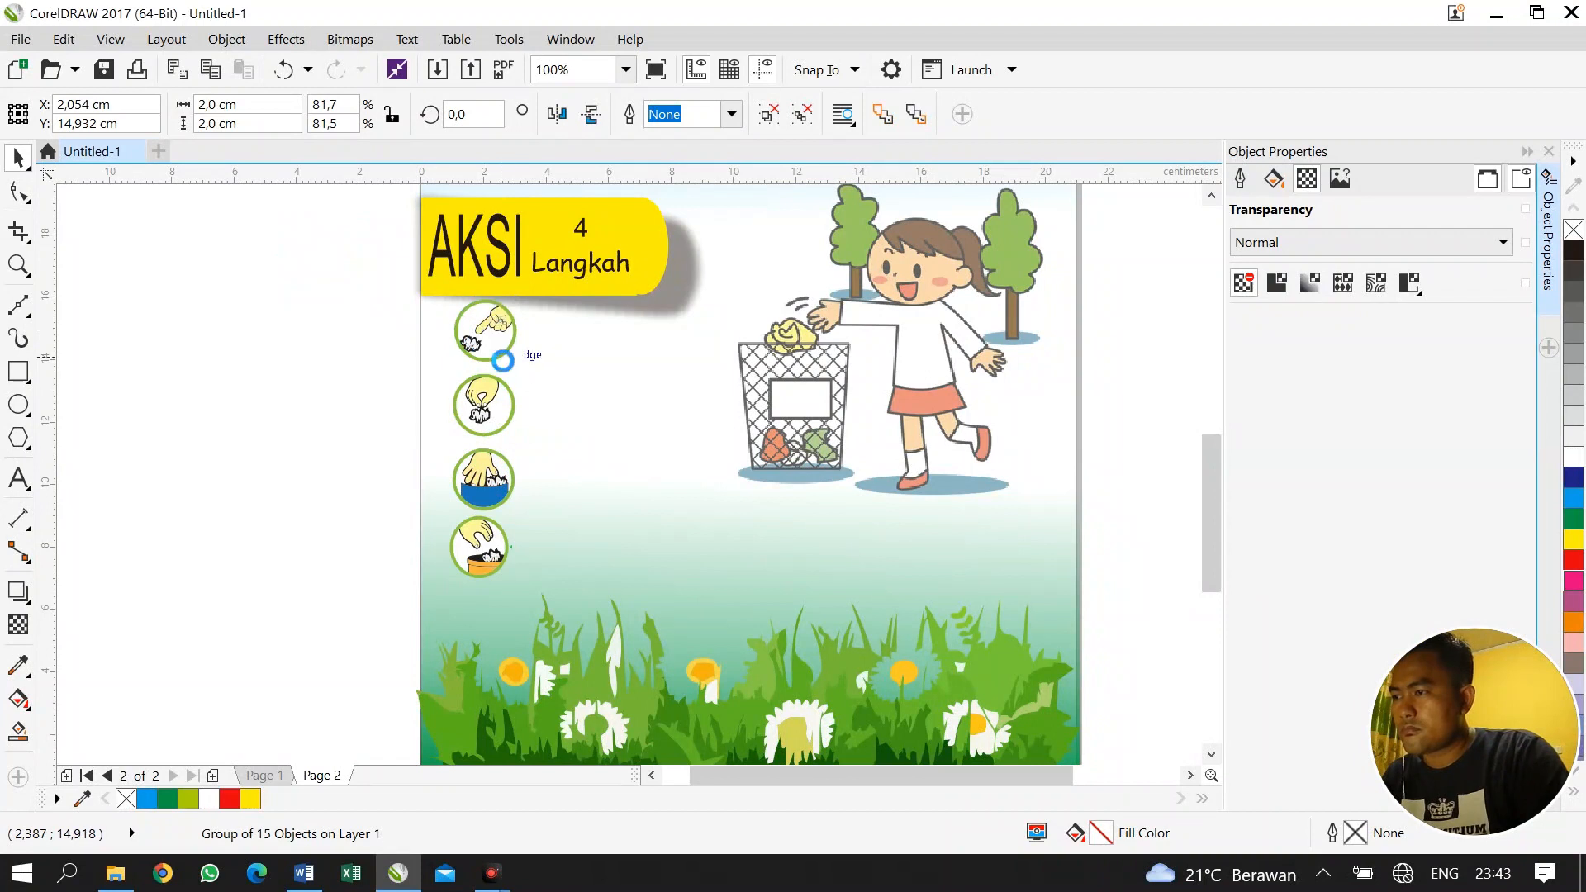
{"action": "left_click", "coordinate": [507, 438]}
{"action": "left_click_drag", "start_coordinate": [495, 486], "coordinate": [501, 480]}
{"action": "left_click_drag", "start_coordinate": [490, 552], "coordinate": [499, 549]}
{"action": "left_click", "coordinate": [315, 468]}
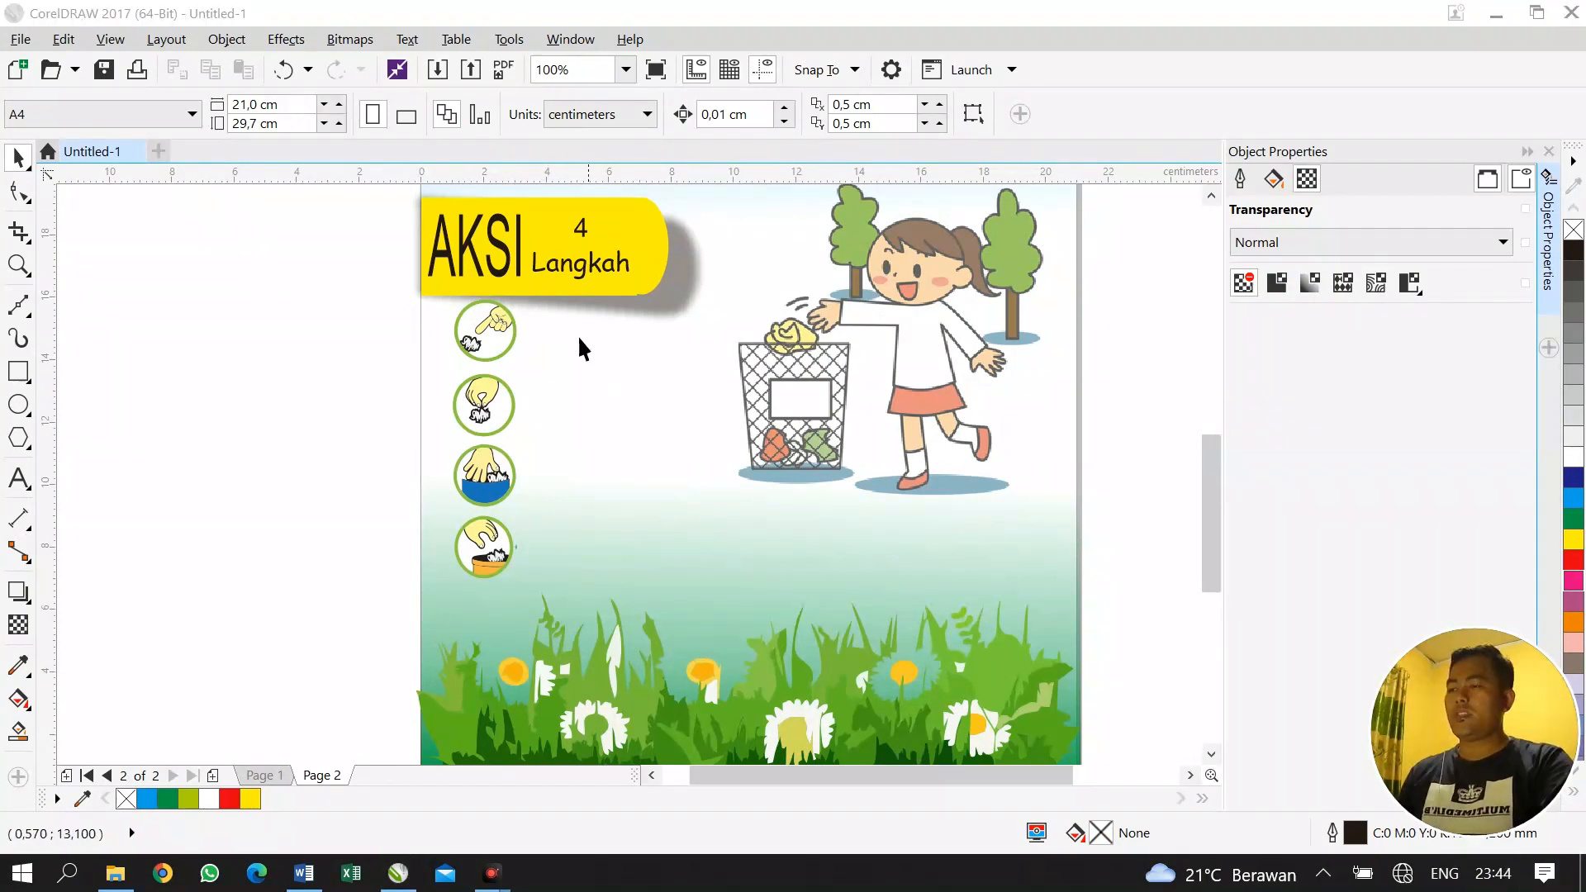
Add the artistic text "1. Lihat" on the empty area beside the page and set its font to Comic Sans MS
{"action": "left_click", "coordinate": [18, 480]}
{"action": "left_click", "coordinate": [243, 331]}
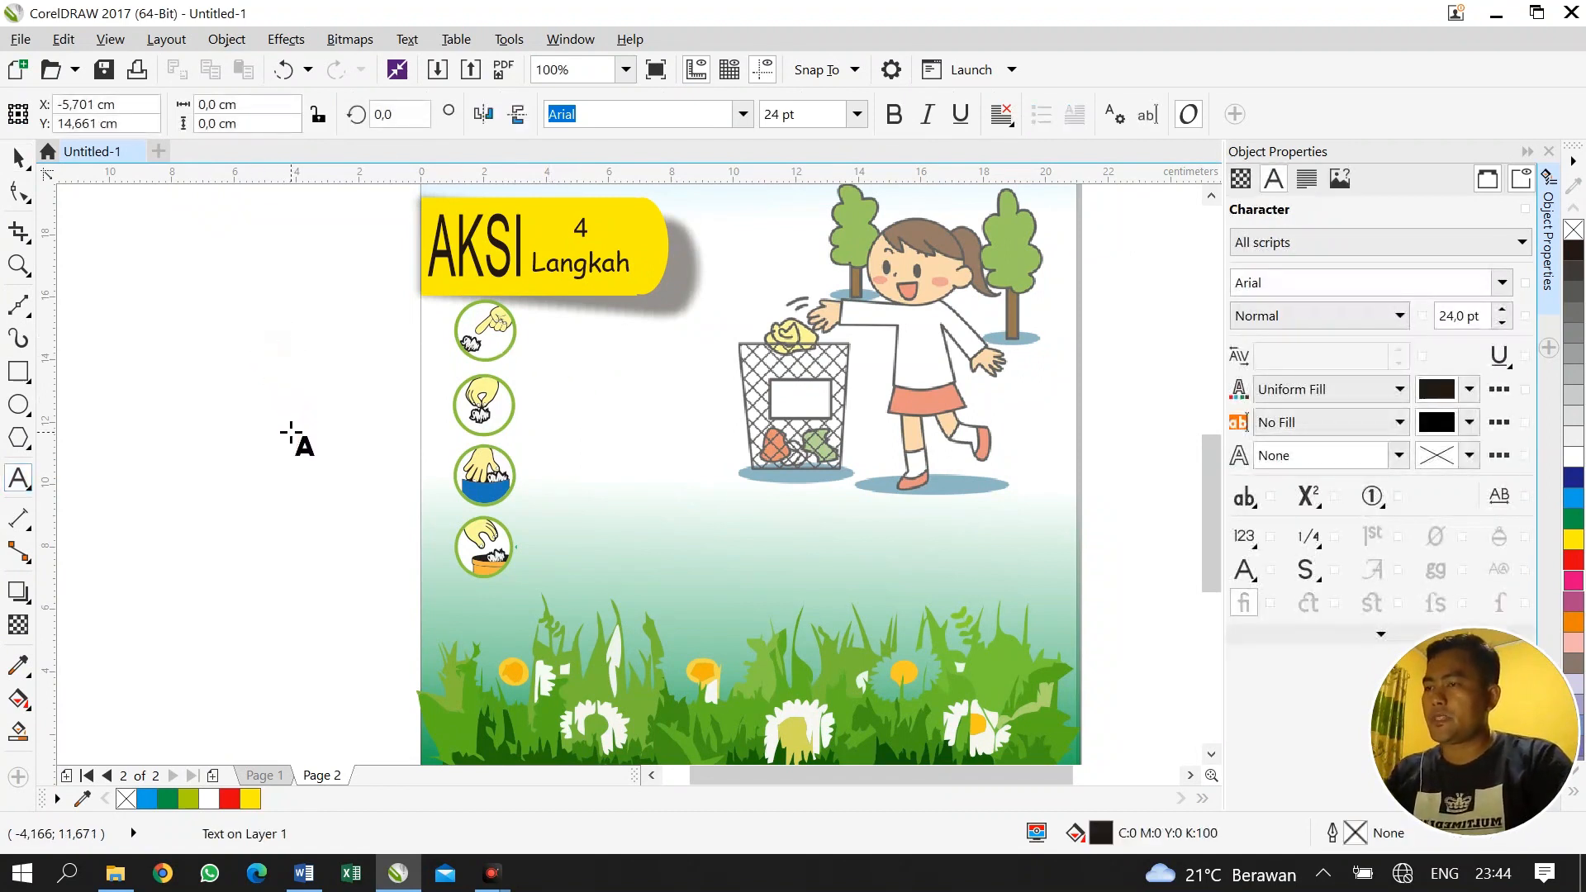
{"action": "type", "text": "1. Lihat"}
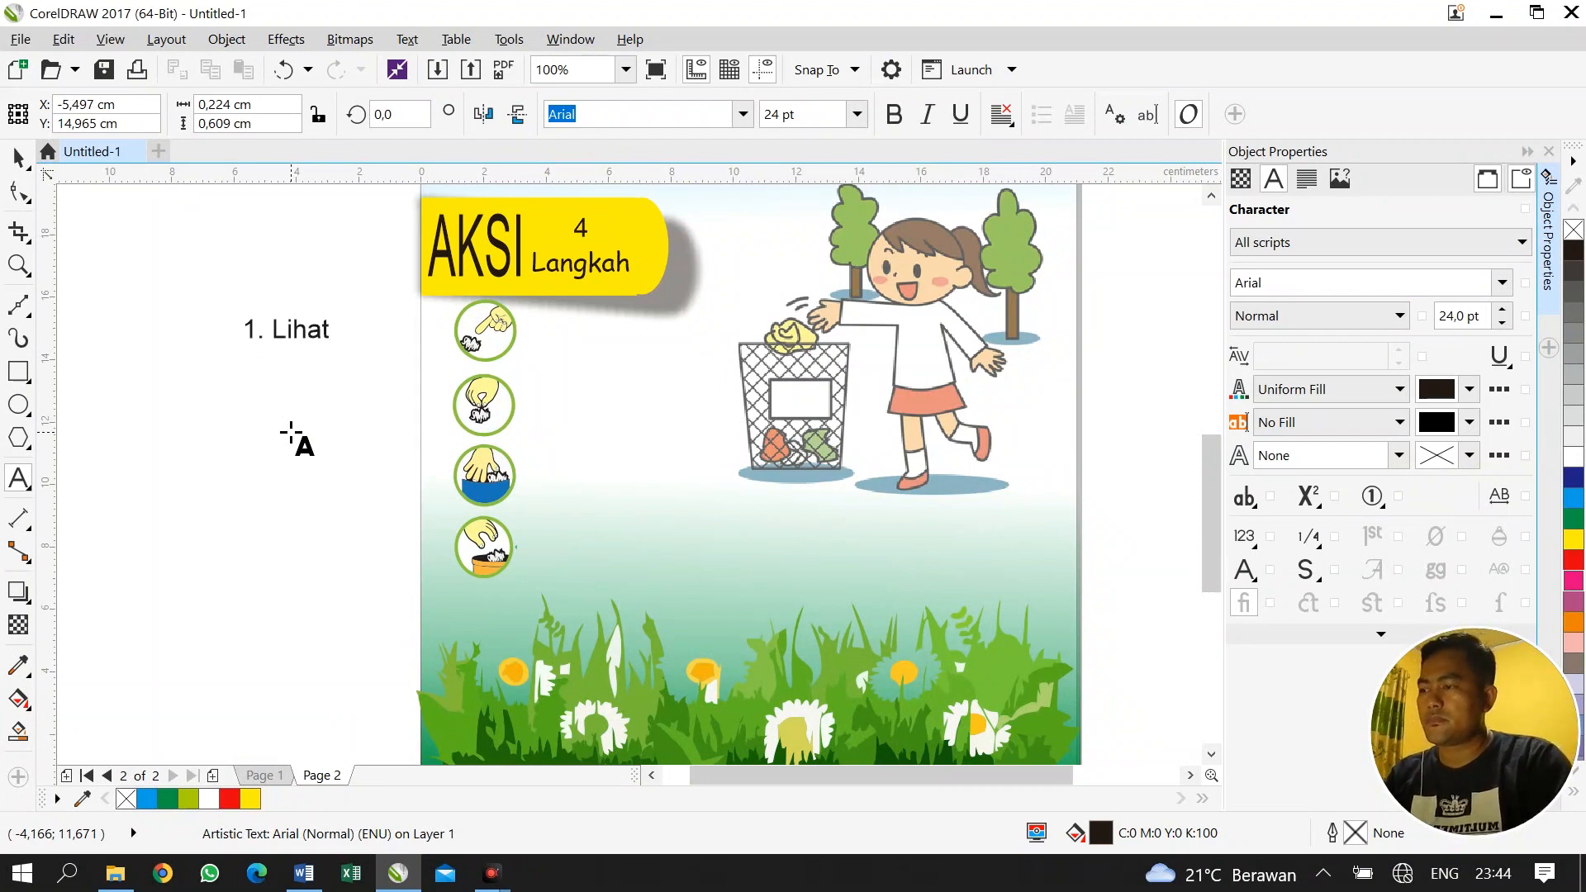
{"action": "left_click", "coordinate": [284, 345]}
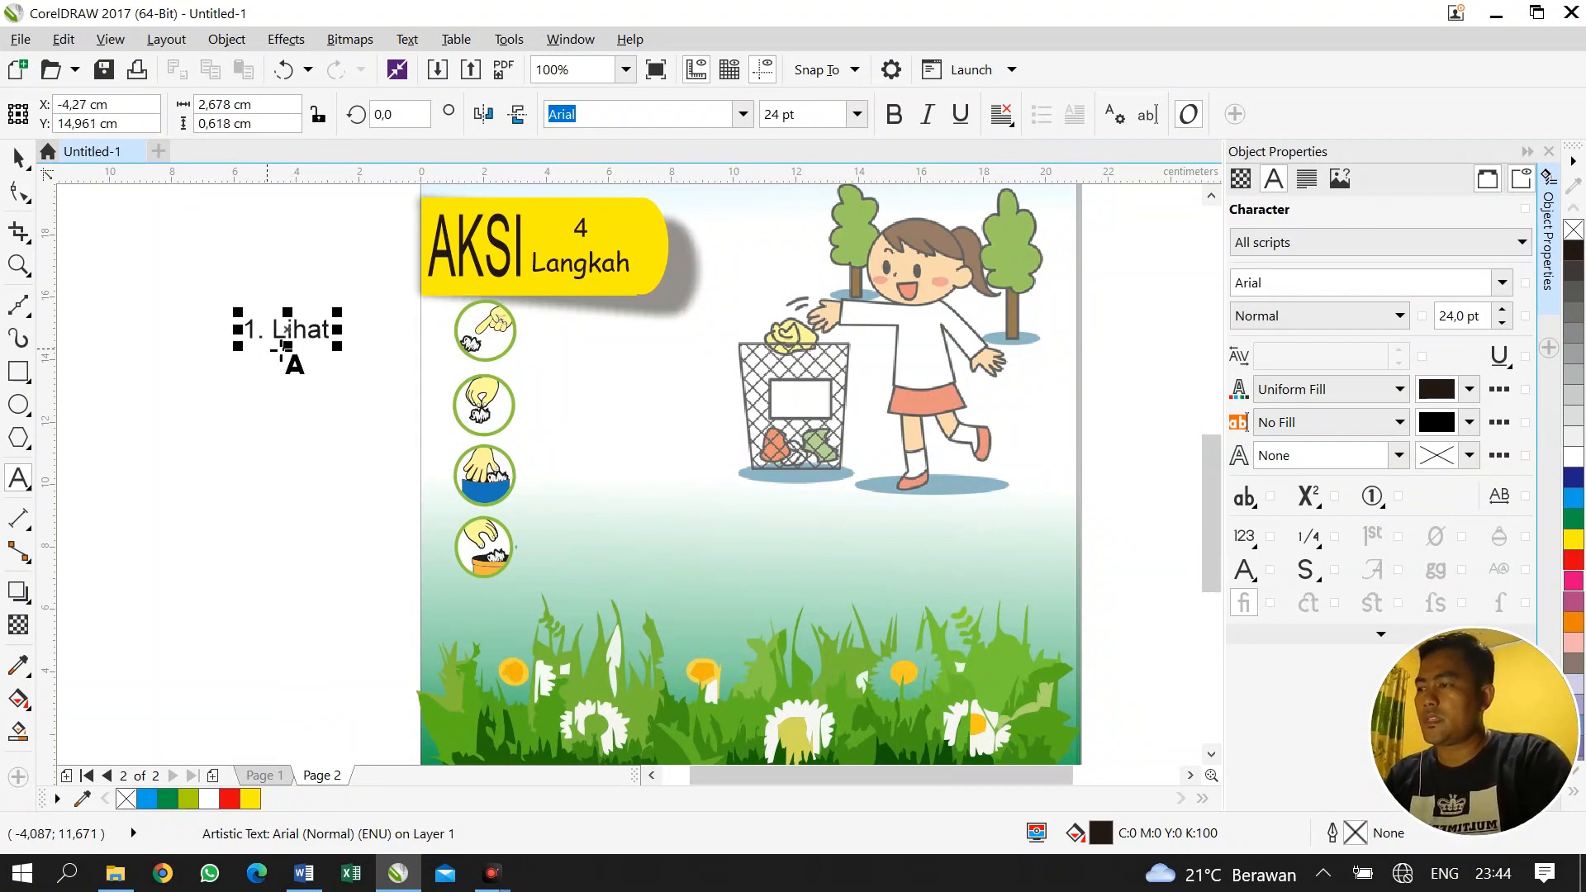
{"action": "left_click_drag", "start_coordinate": [329, 334], "coordinate": [235, 333]}
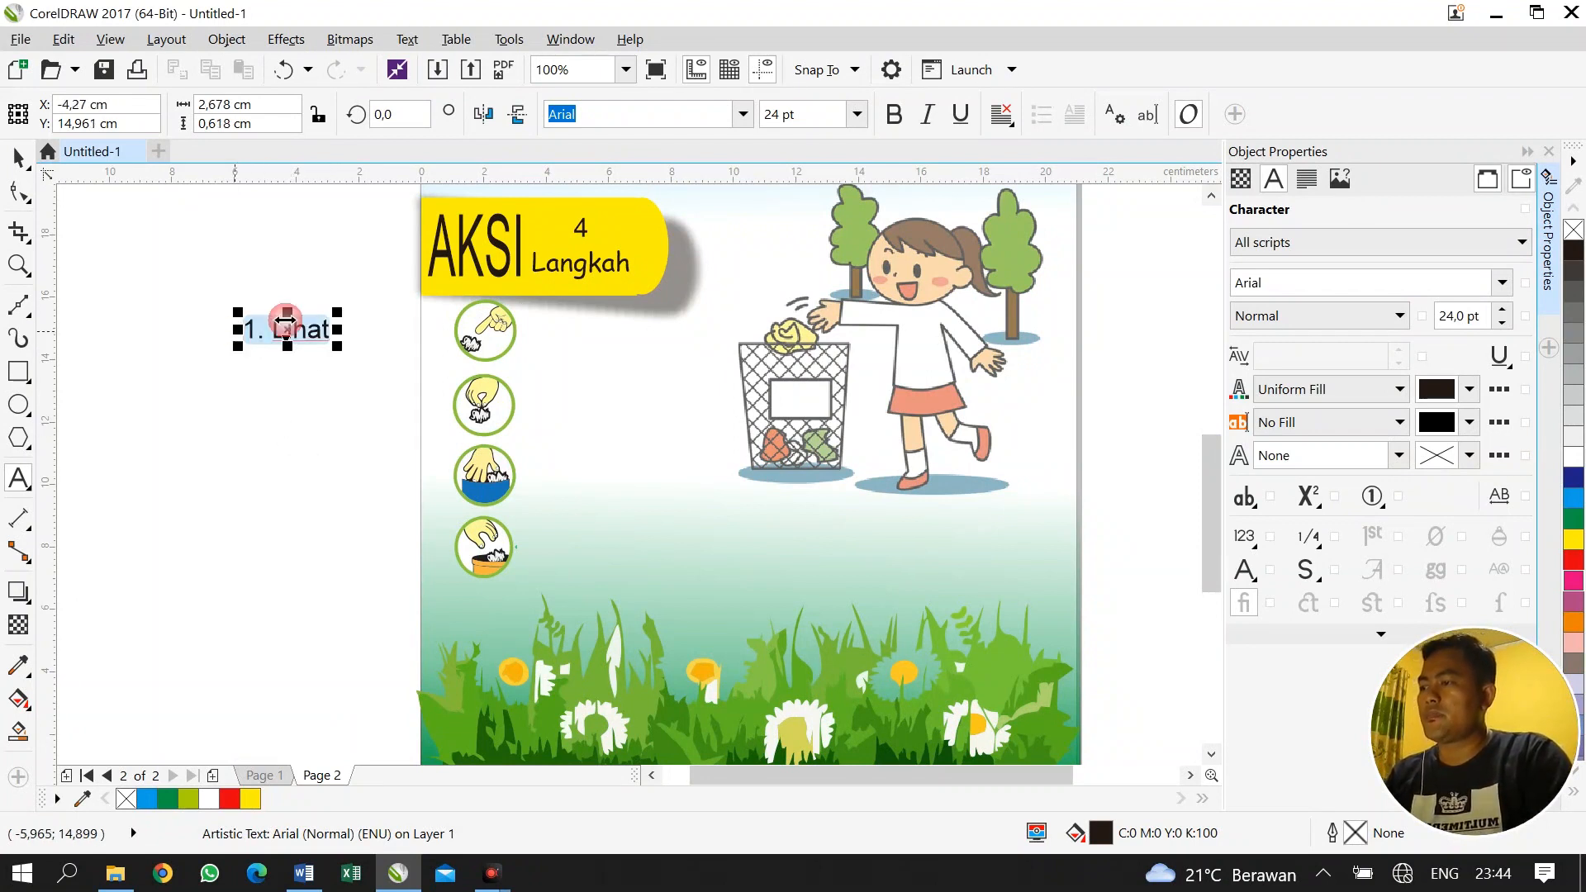
{"action": "left_click", "coordinate": [743, 114]}
{"action": "left_click", "coordinate": [701, 185]}
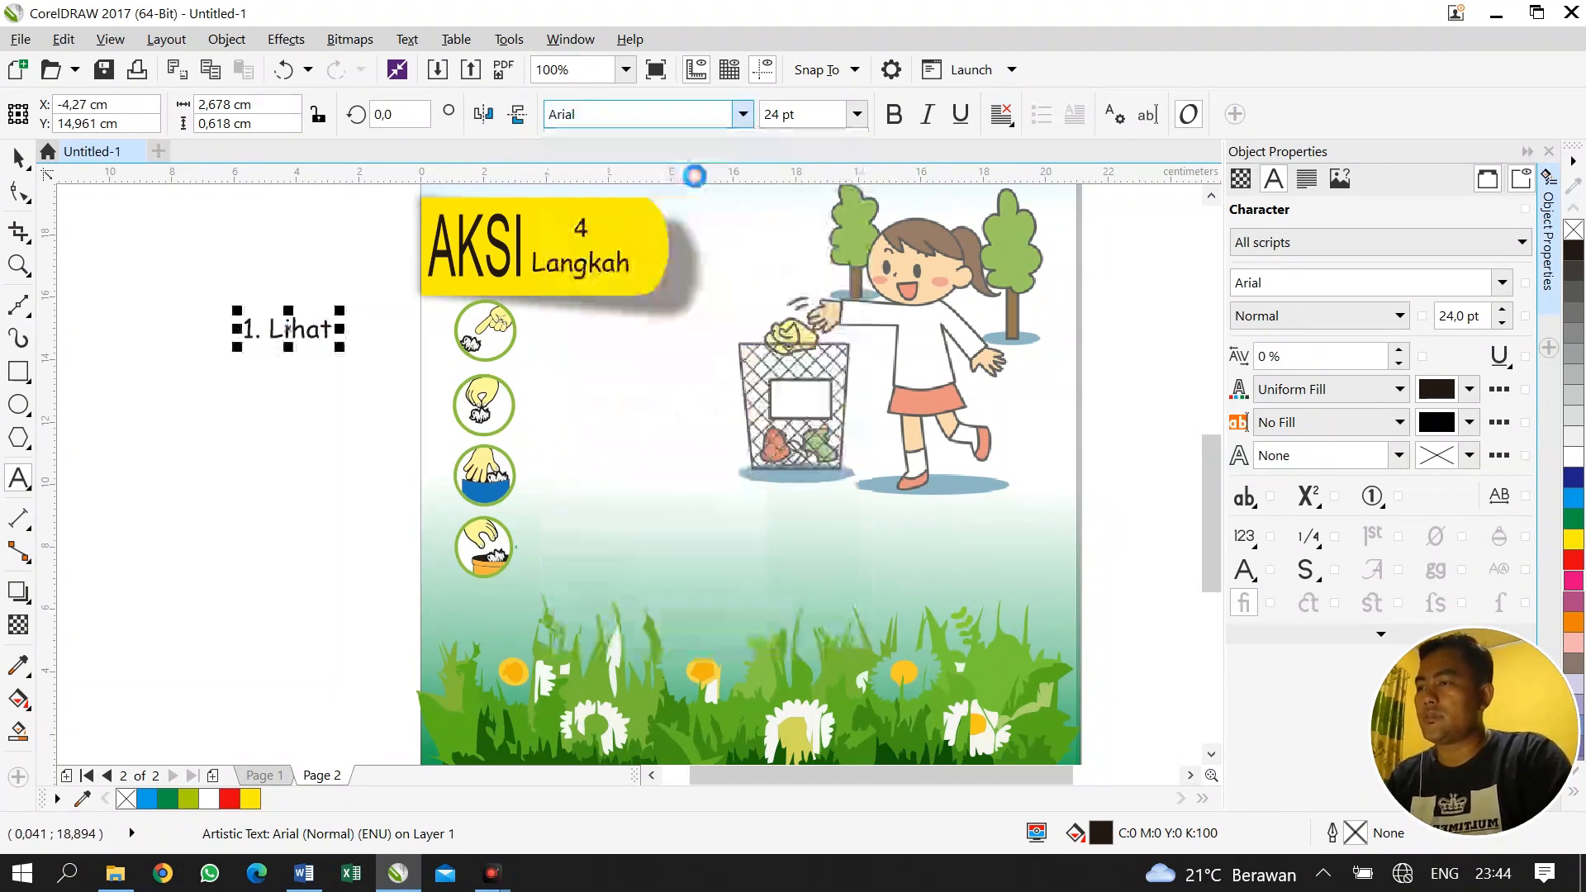
Place "1. Lihat" beside the first step circle and add the label "2. Pungut" beside the second circle
{"action": "left_click", "coordinate": [16, 158]}
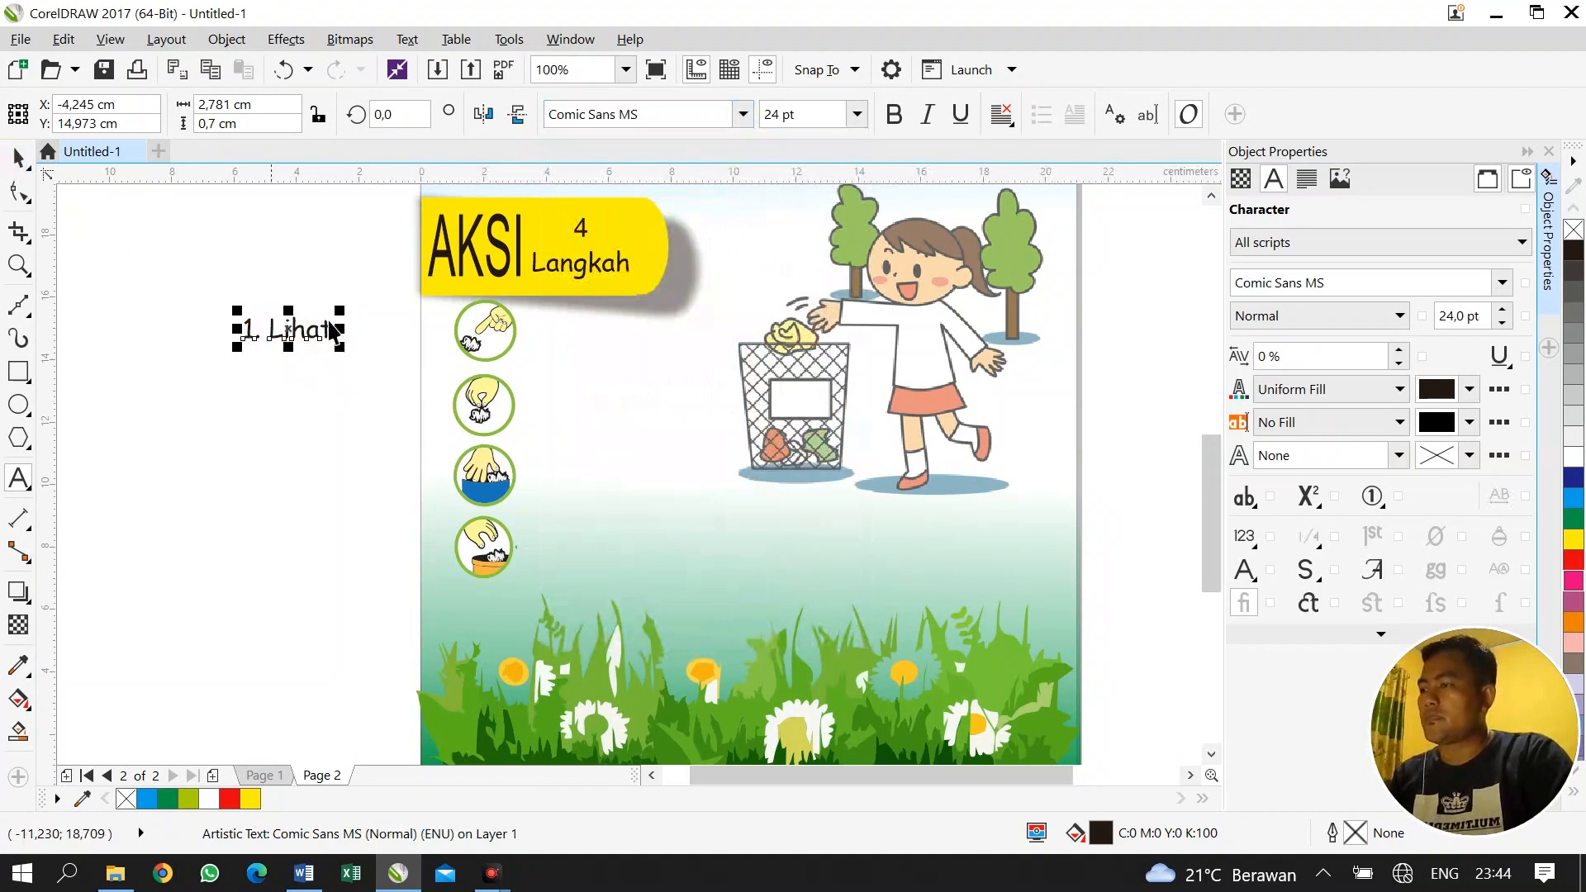
{"action": "left_click_drag", "start_coordinate": [286, 335], "coordinate": [572, 333]}
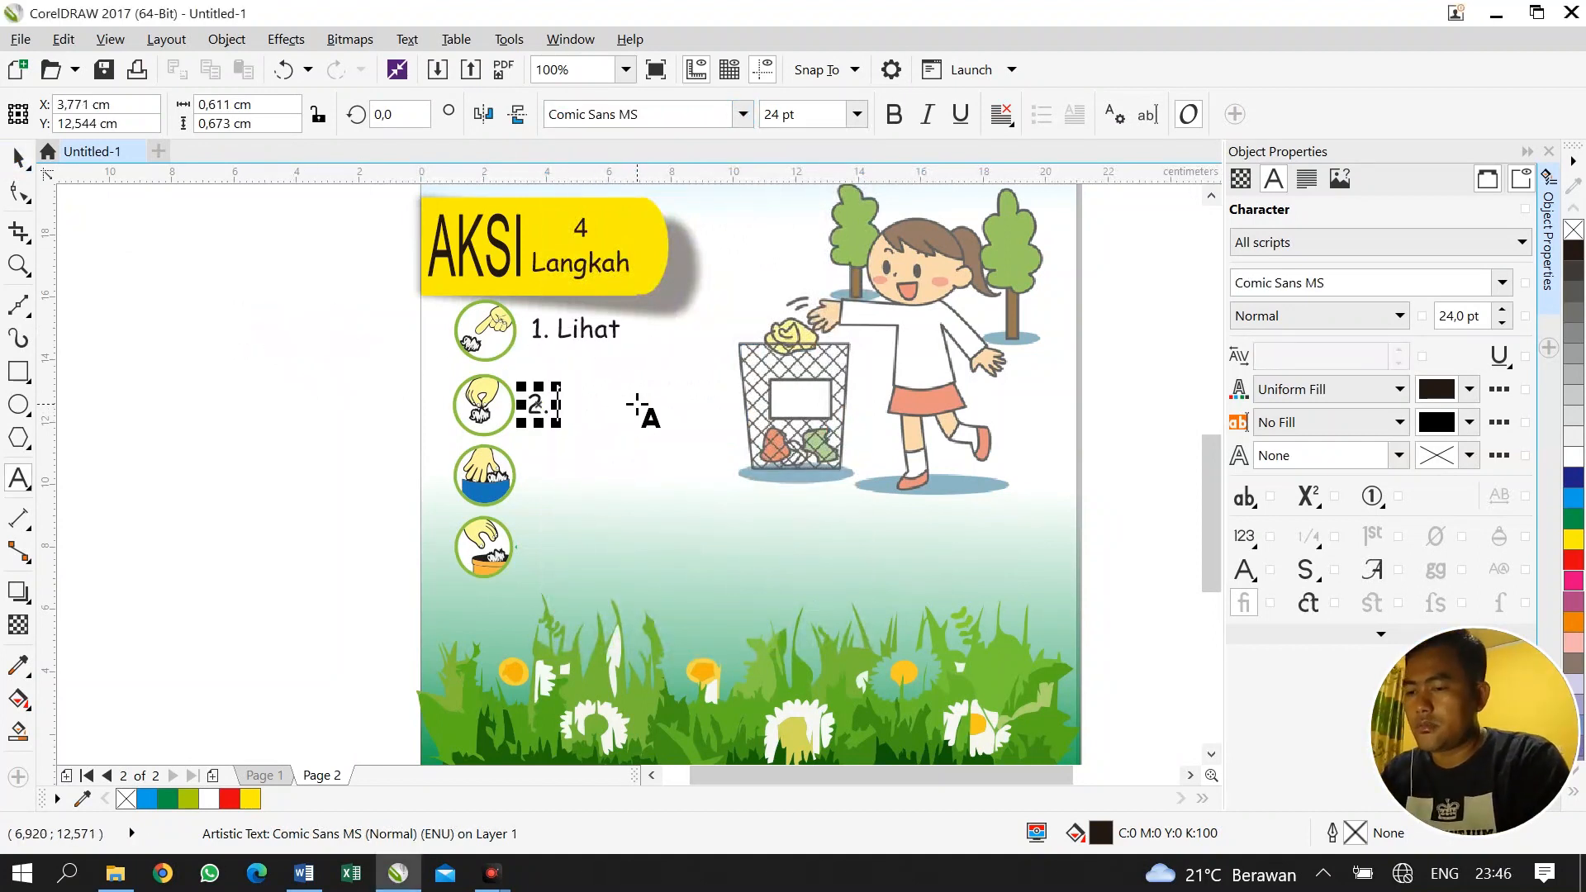
{"action": "type", "text": "Pungut"}
{"action": "left_click", "coordinate": [16, 159]}
Copy the "2. Pungut" label down beside the third circle and change the copy's text to "3. Ambil"
{"action": "left_click_drag", "start_coordinate": [595, 406], "coordinate": [586, 477]}
{"action": "right_click", "coordinate": [586, 476]}
{"action": "left_click", "coordinate": [18, 478]}
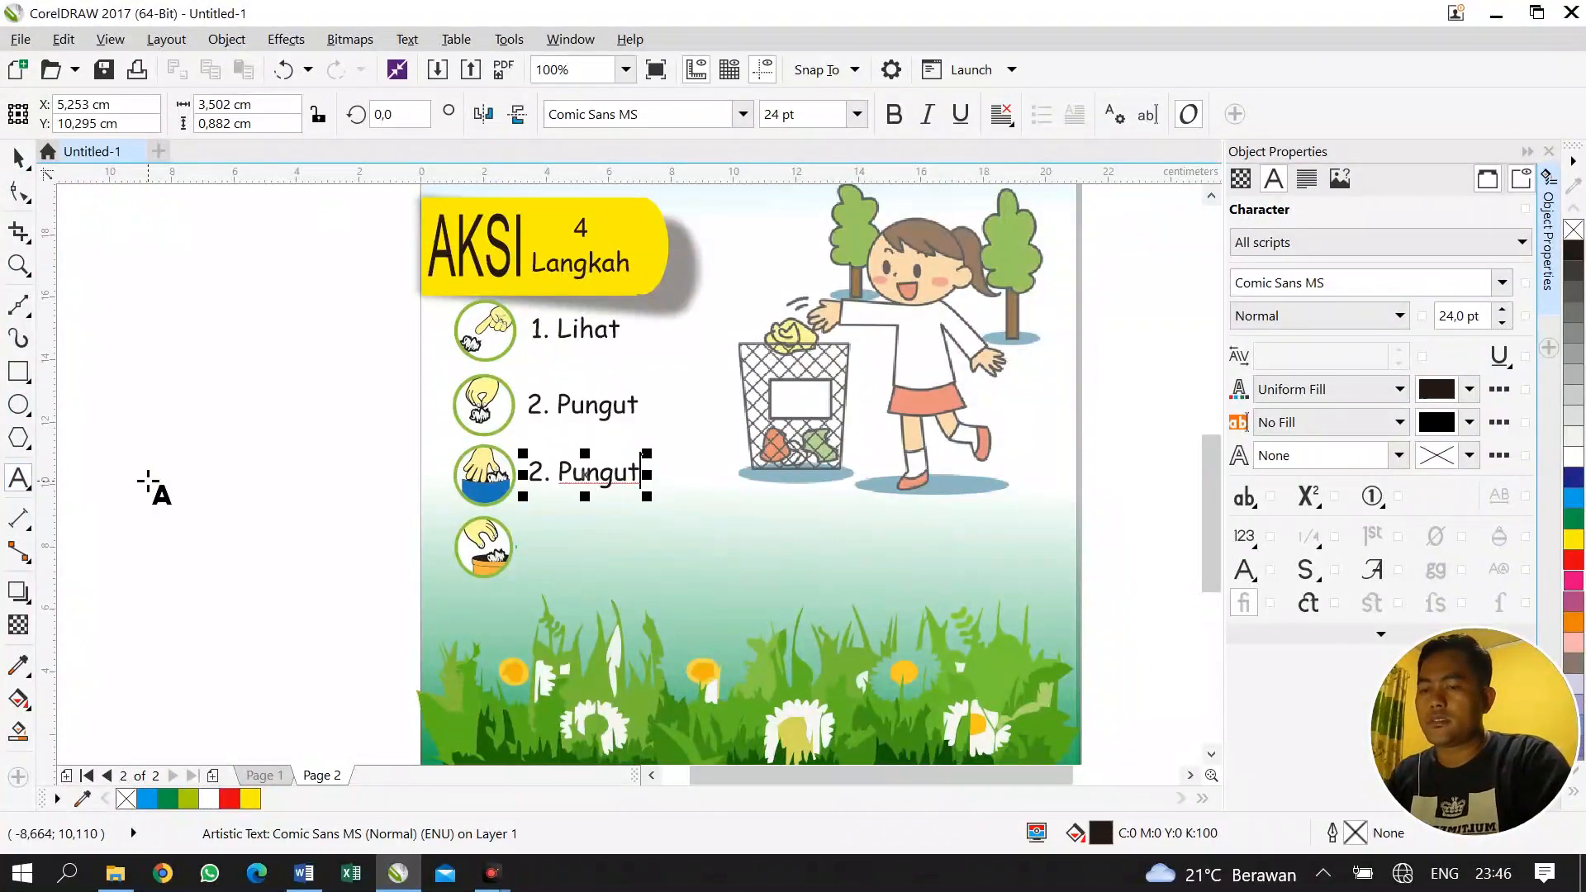
{"action": "key", "text": "BackSpace"}
{"action": "key", "text": "BackSpace"}
{"action": "key", "text": "BackSpace"}
{"action": "key", "text": "BackSpace"}
{"action": "key", "text": "BackSpace"}
{"action": "key", "text": "BackSpace"}
{"action": "key", "text": "BackSpace"}
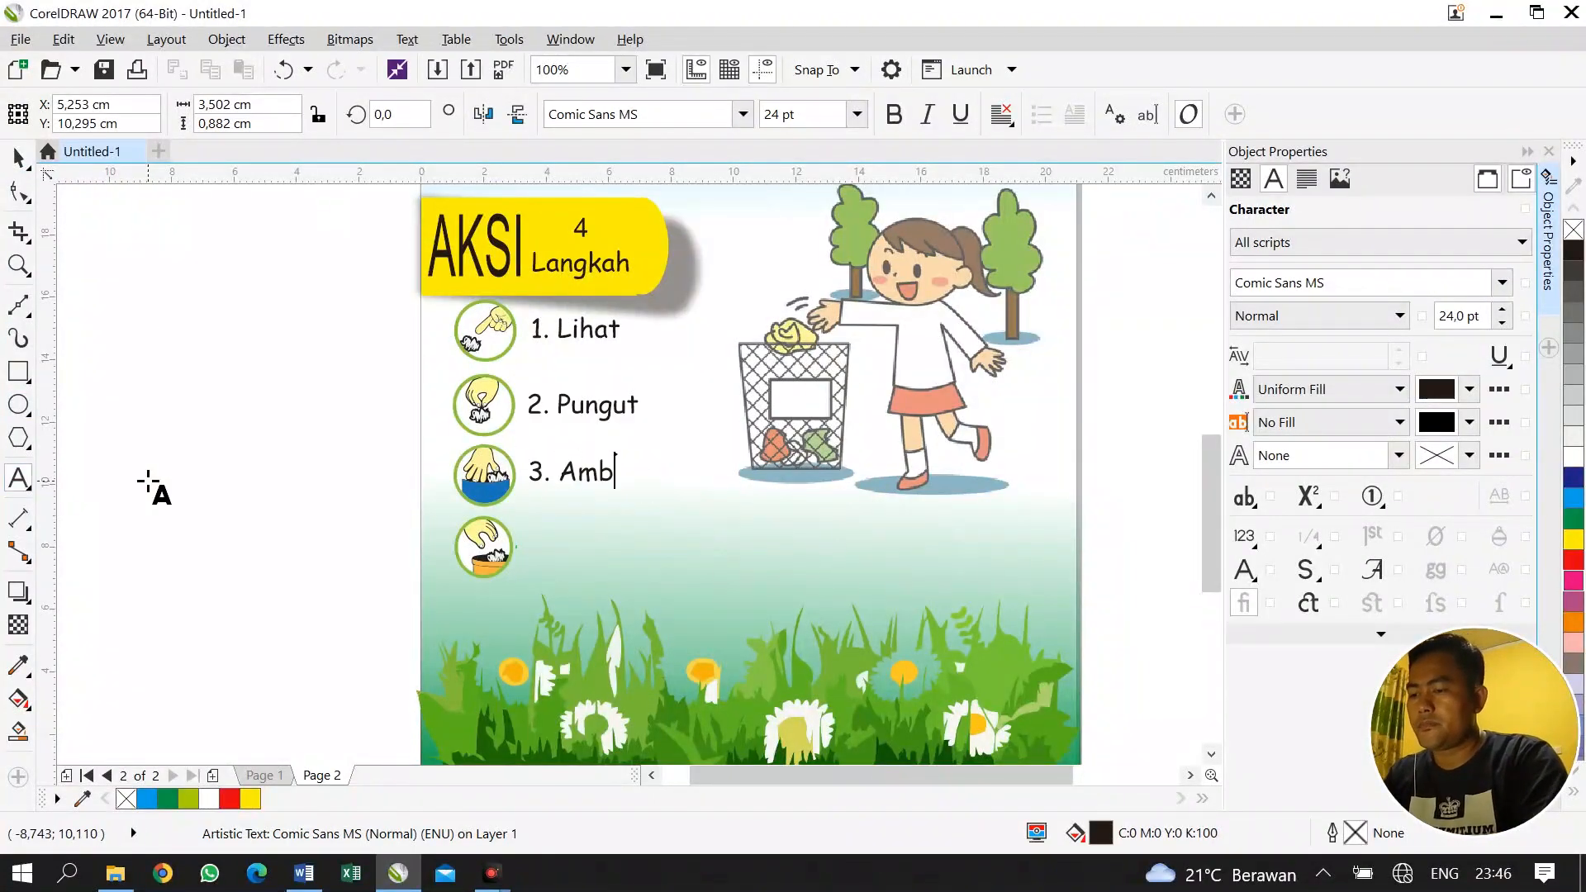
Copy the "3. Ambil" label down beside the fourth circle and change the copy's text to "4. Buang"
{"action": "left_click", "coordinate": [19, 157]}
{"action": "left_click_drag", "start_coordinate": [588, 481], "coordinate": [593, 554]}
{"action": "right_click", "coordinate": [593, 554]}
{"action": "left_click", "coordinate": [18, 478]}
{"action": "key", "text": "BackSpace"}
{"action": "key", "text": "BackSpace"}
{"action": "key", "text": "BackSpace"}
{"action": "key", "text": "BackSpace"}
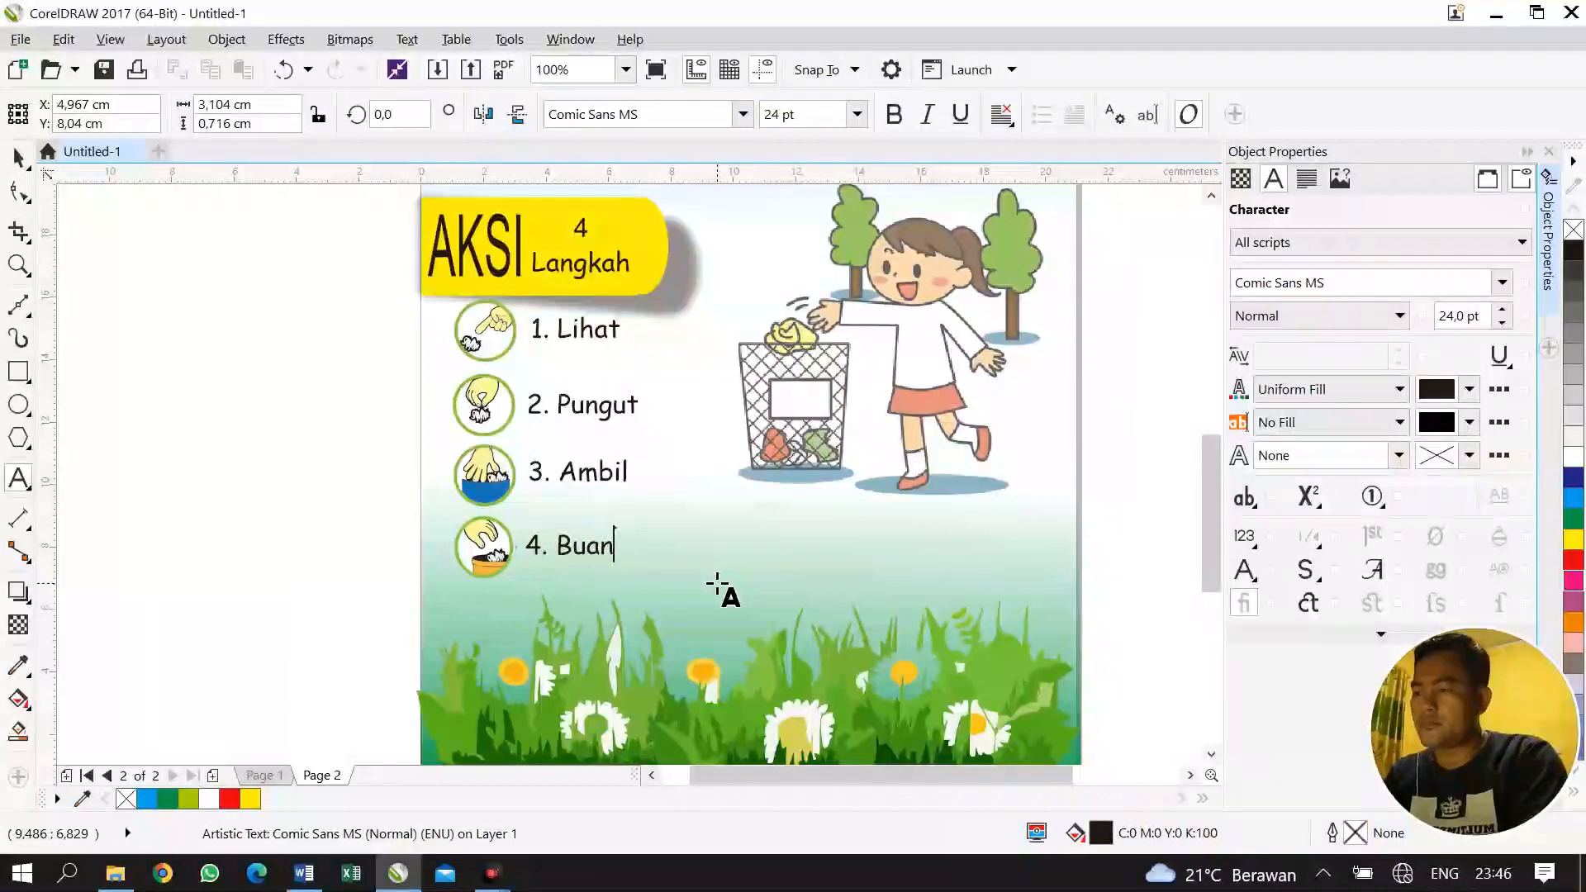
{"action": "type", "text": "g"}
{"action": "left_click", "coordinate": [18, 157]}
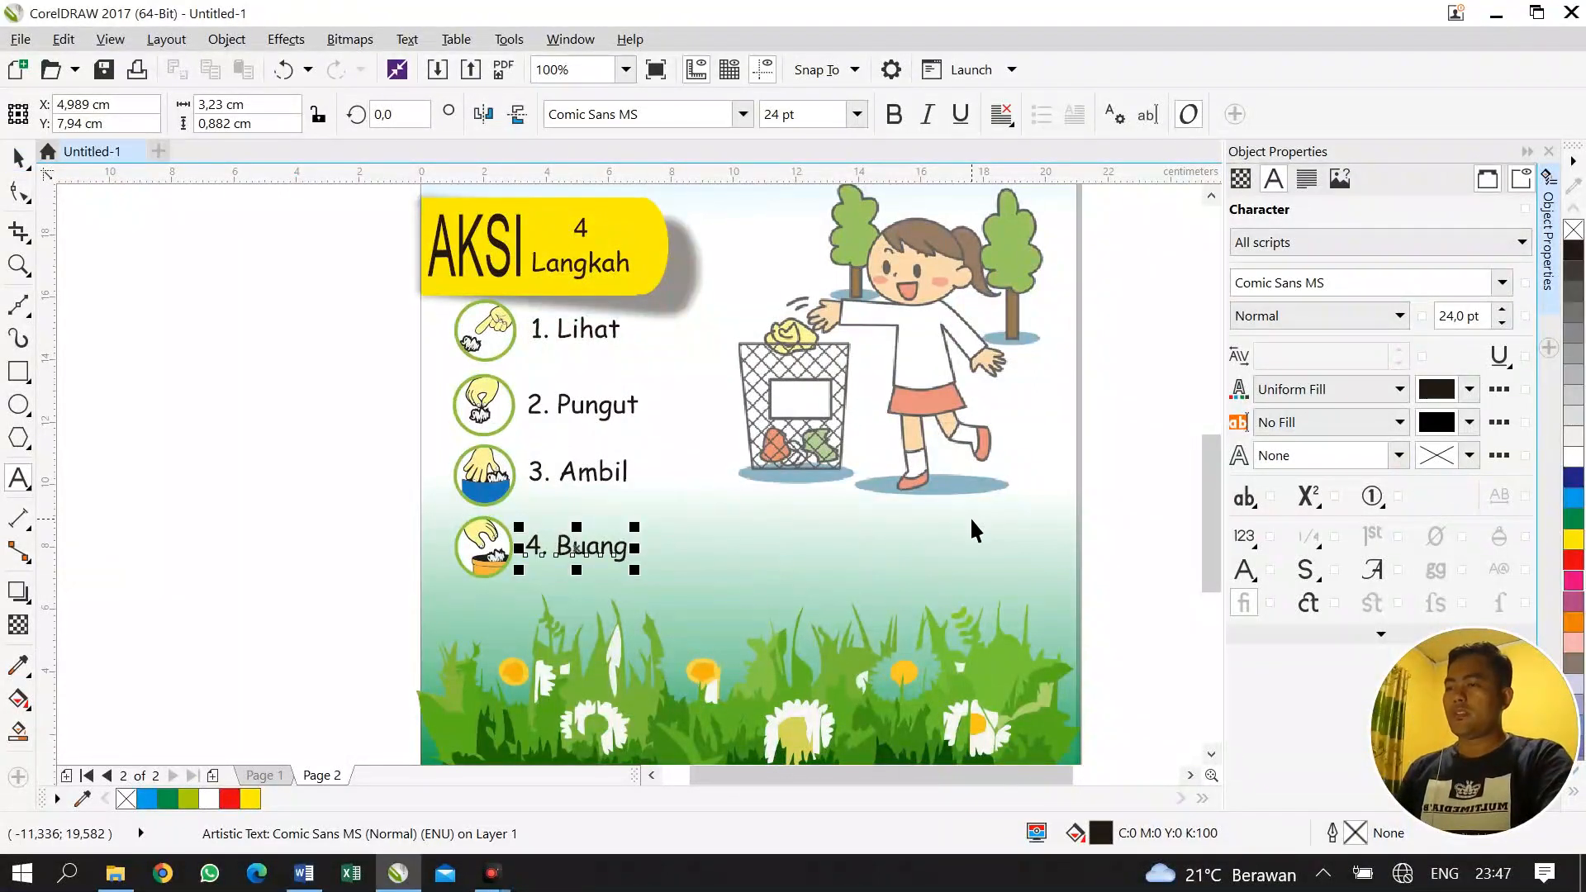
Add the artistic text "Bersih itu..." on the empty area beside the page
{"action": "scroll", "coordinate": [972, 529], "scroll_direction": "down", "scroll_amount": 2}
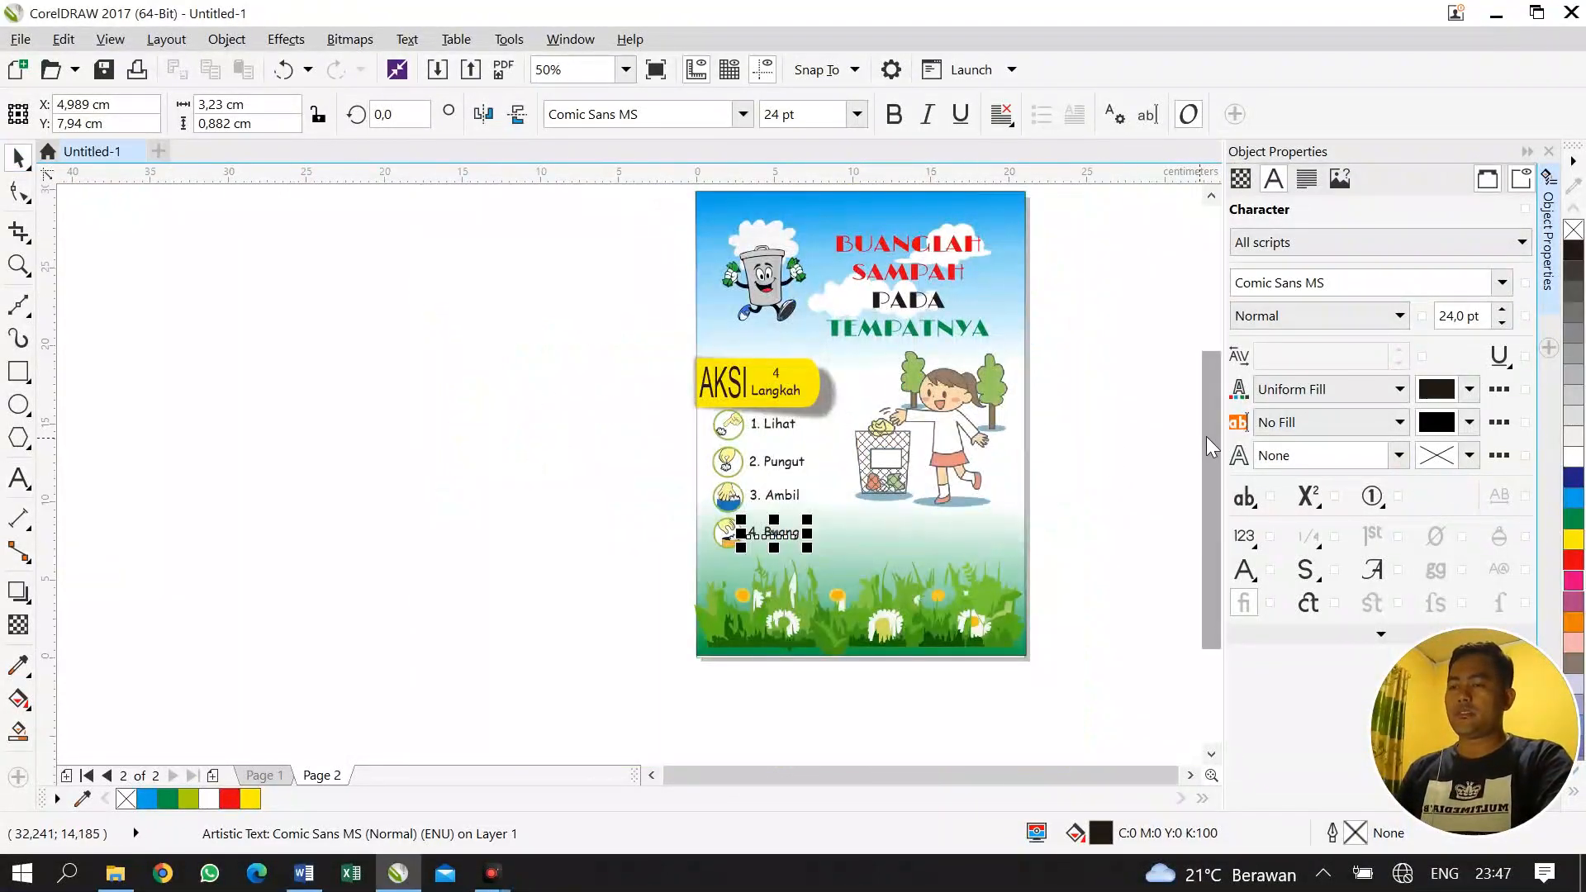
{"action": "left_click_drag", "start_coordinate": [1212, 433], "coordinate": [1214, 412]}
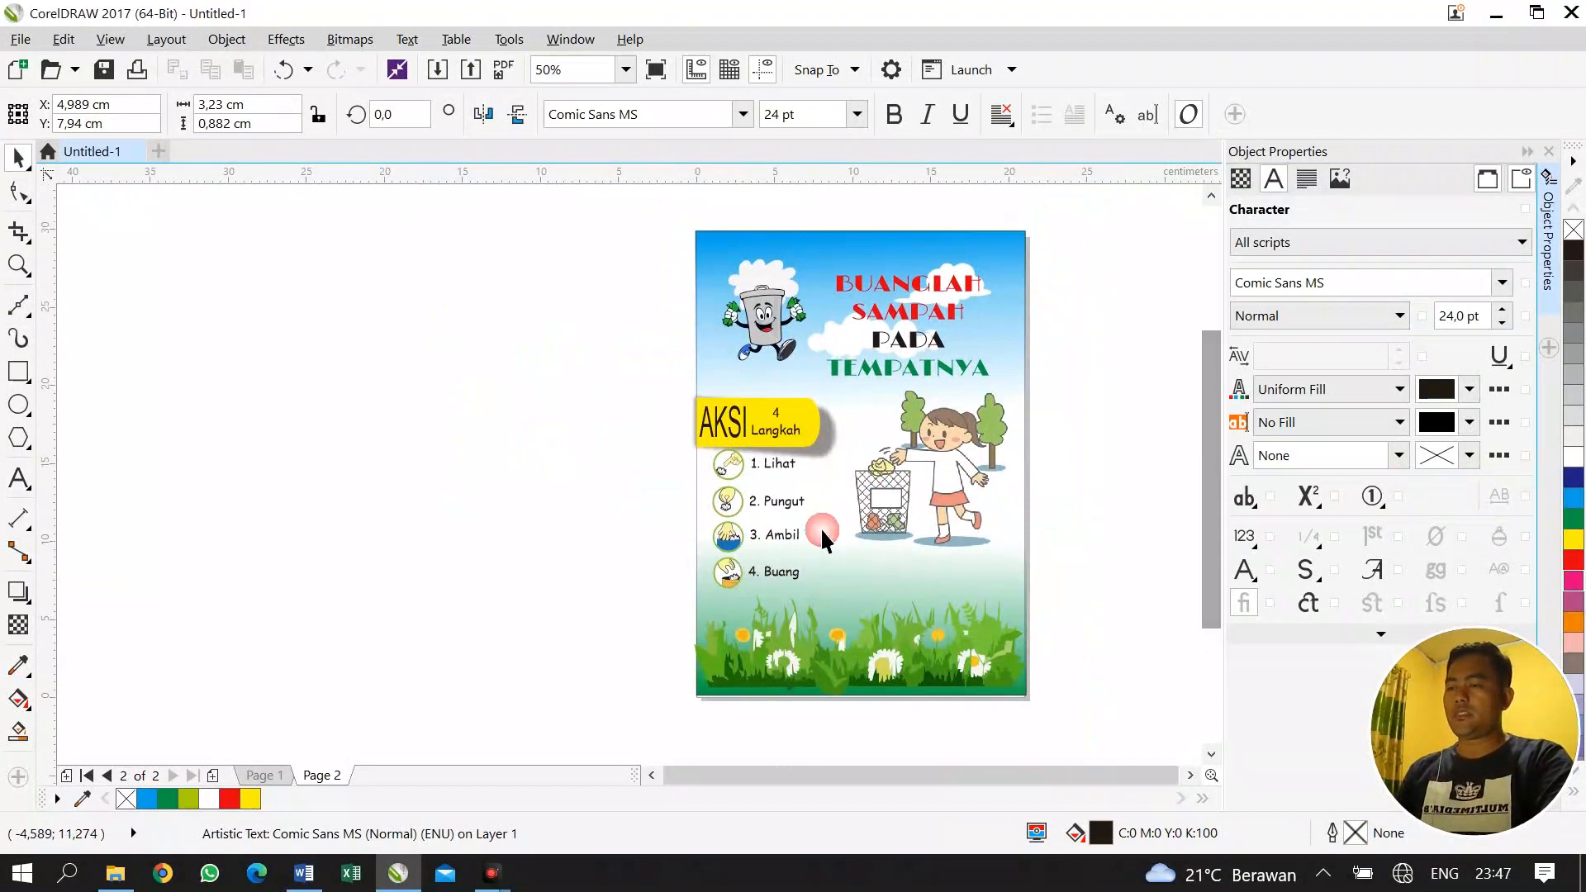
{"action": "key", "text": "Escape"}
{"action": "scroll", "coordinate": [898, 533], "scroll_direction": "up", "scroll_amount": 2}
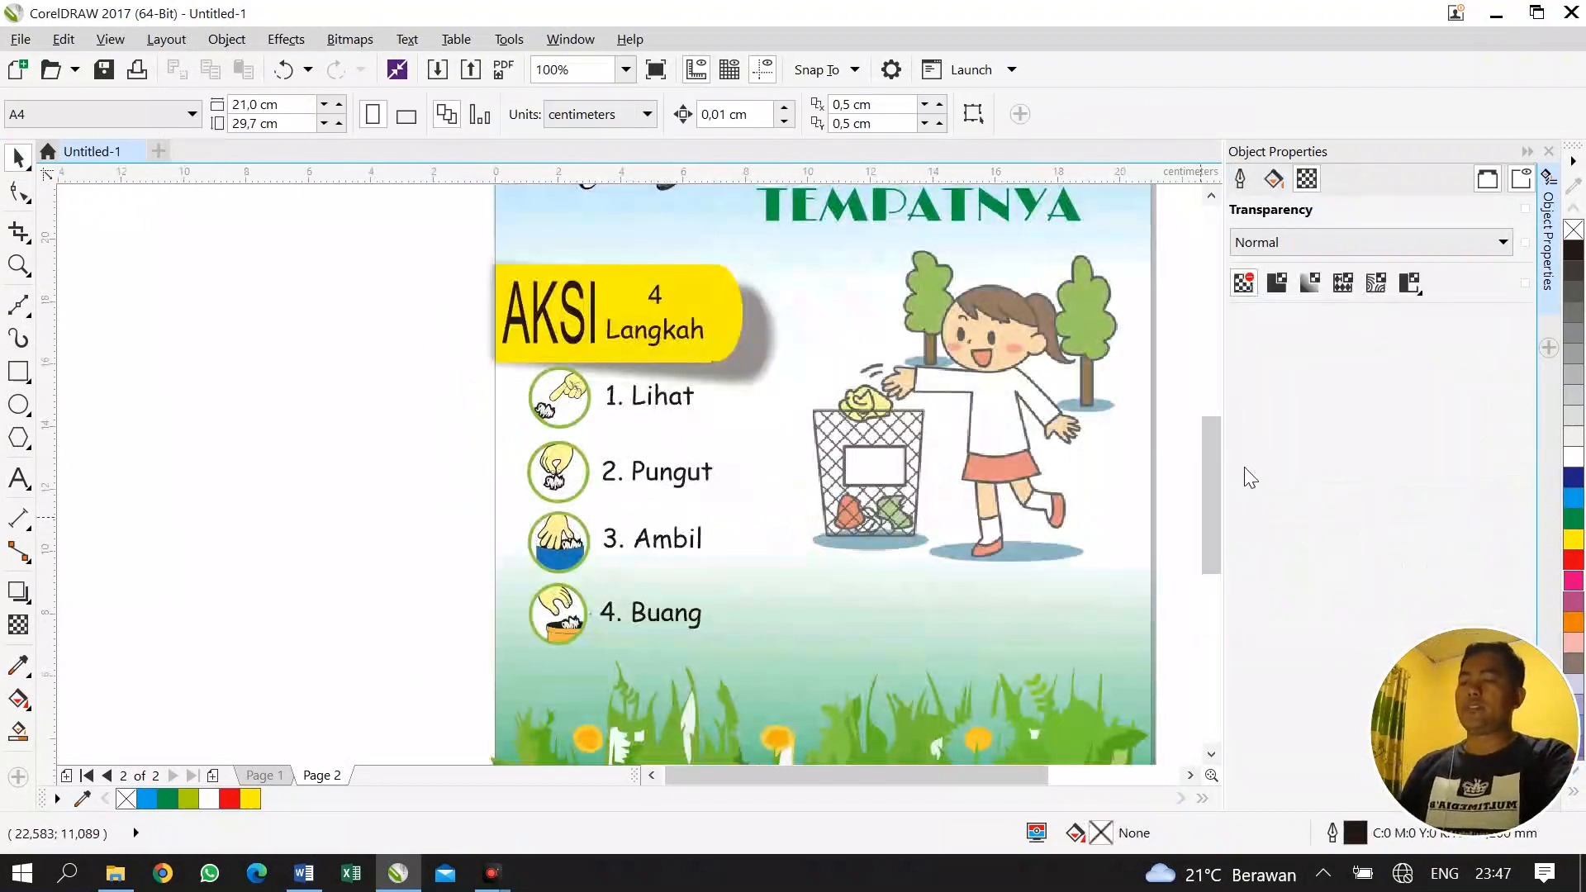
{"action": "left_click_drag", "start_coordinate": [1206, 473], "coordinate": [1206, 507]}
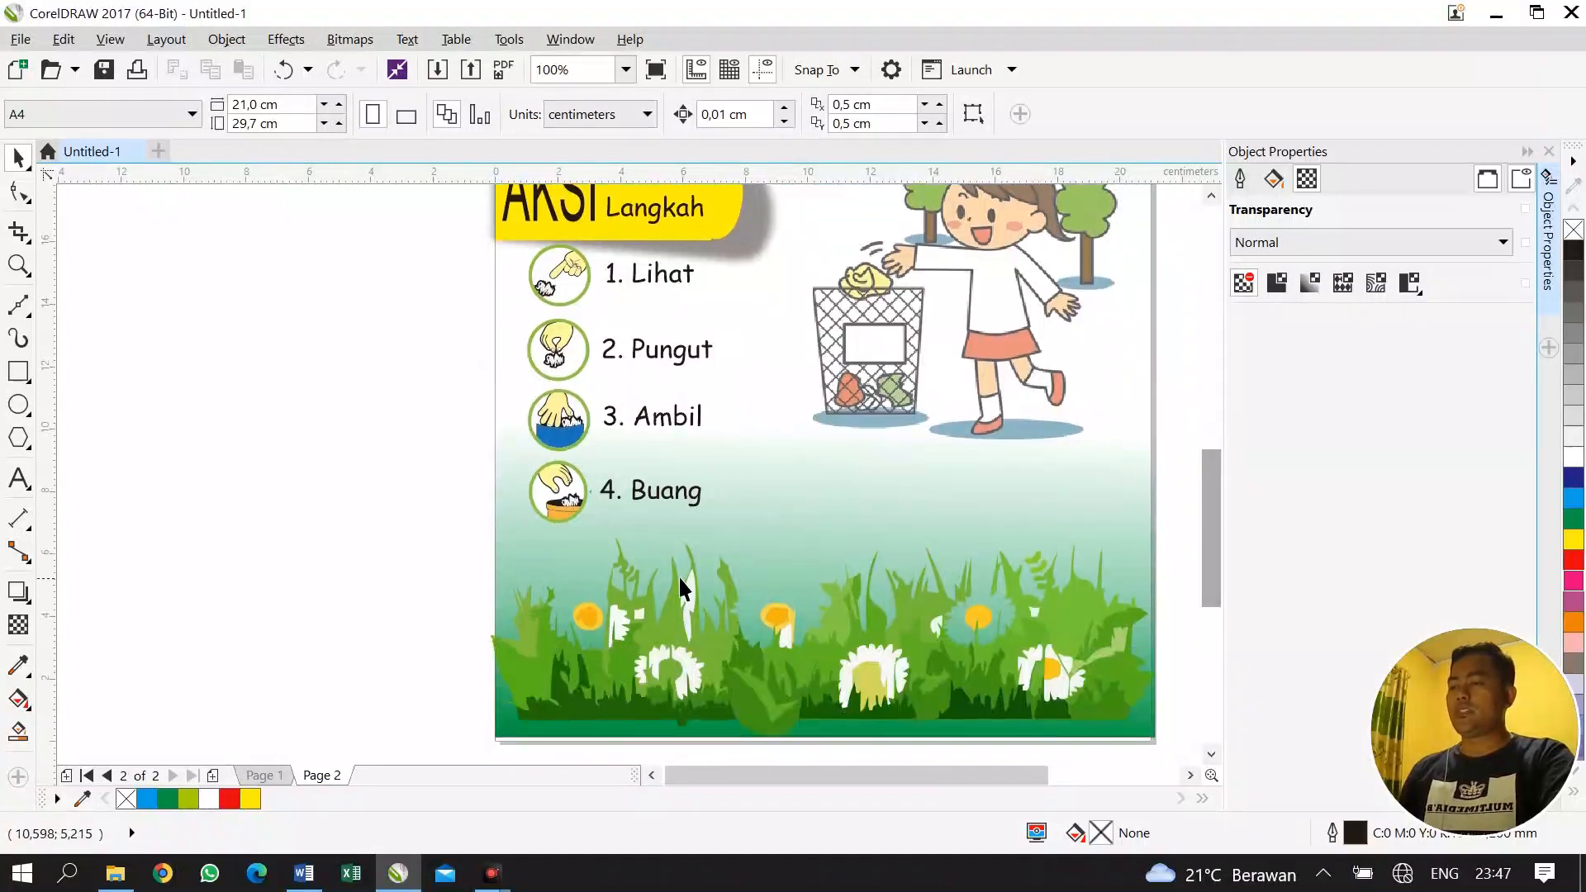
{"action": "left_click", "coordinate": [28, 484]}
{"action": "left_click", "coordinate": [233, 461]}
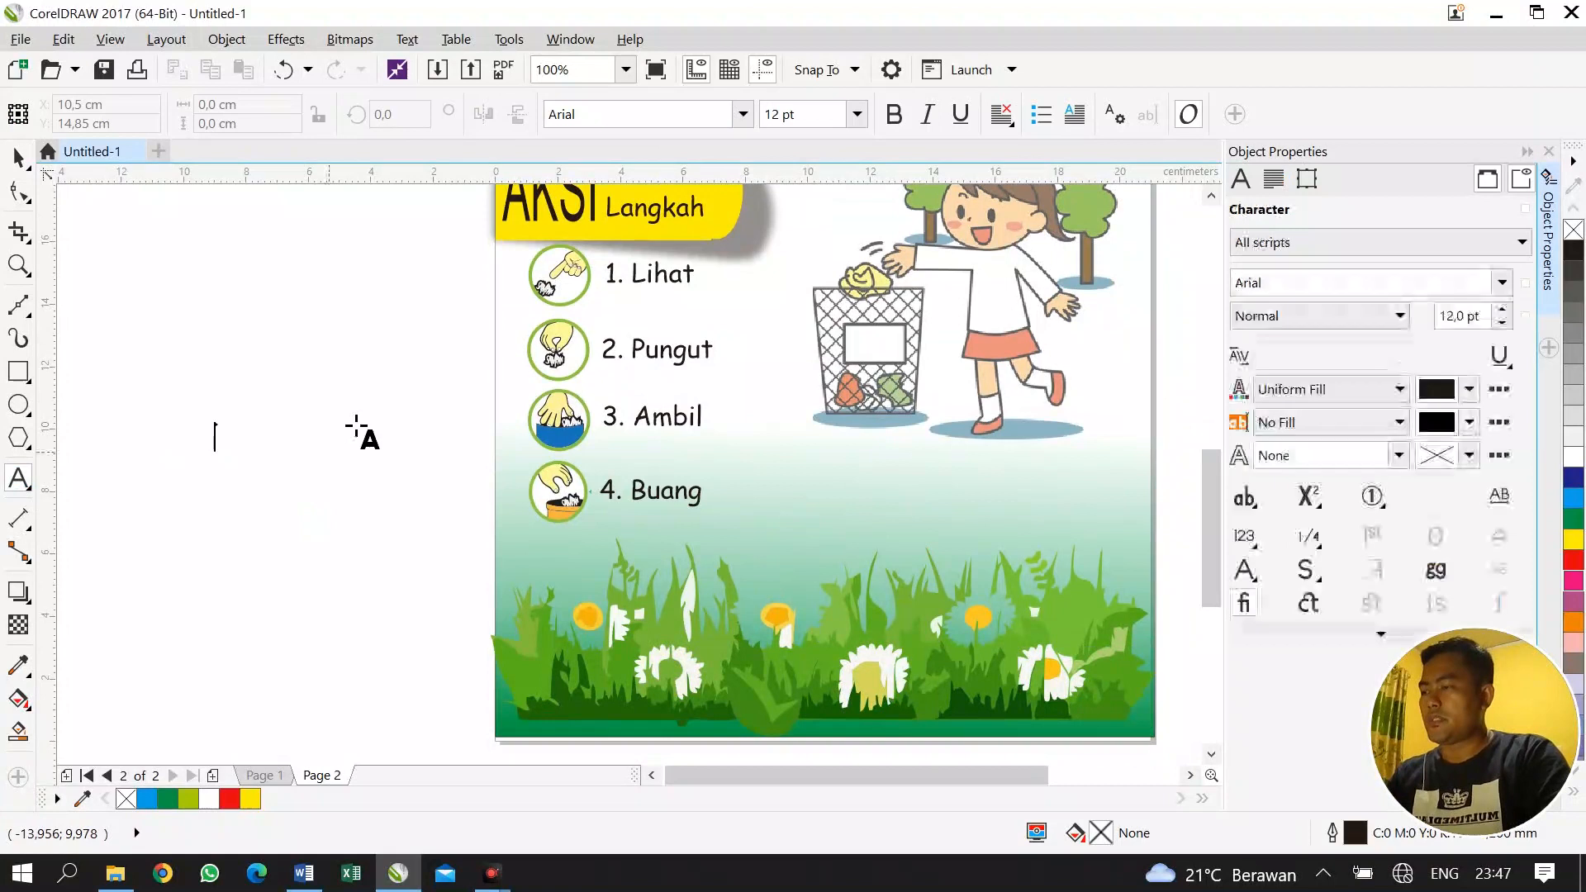
{"action": "type", "text": "Bersih itu..."}
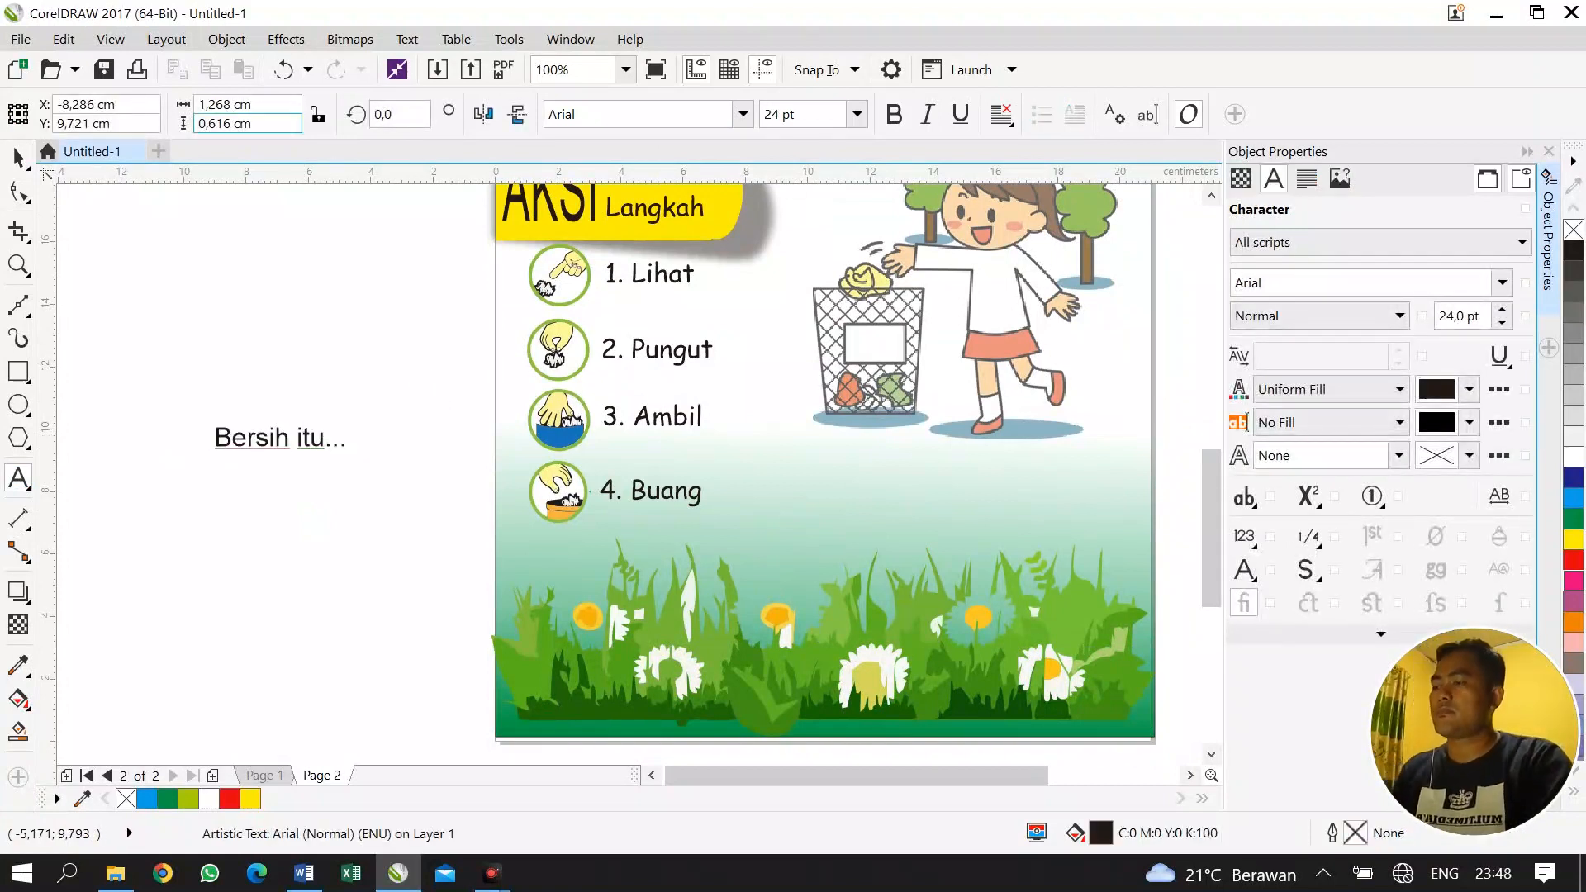
Move "Bersih itu..." onto the page between the "4. Buang" label and the flower border, and set its size to 36 pt
{"action": "left_click", "coordinate": [18, 157]}
{"action": "left_click_drag", "start_coordinate": [280, 437], "coordinate": [624, 558]}
{"action": "left_click", "coordinate": [857, 114]}
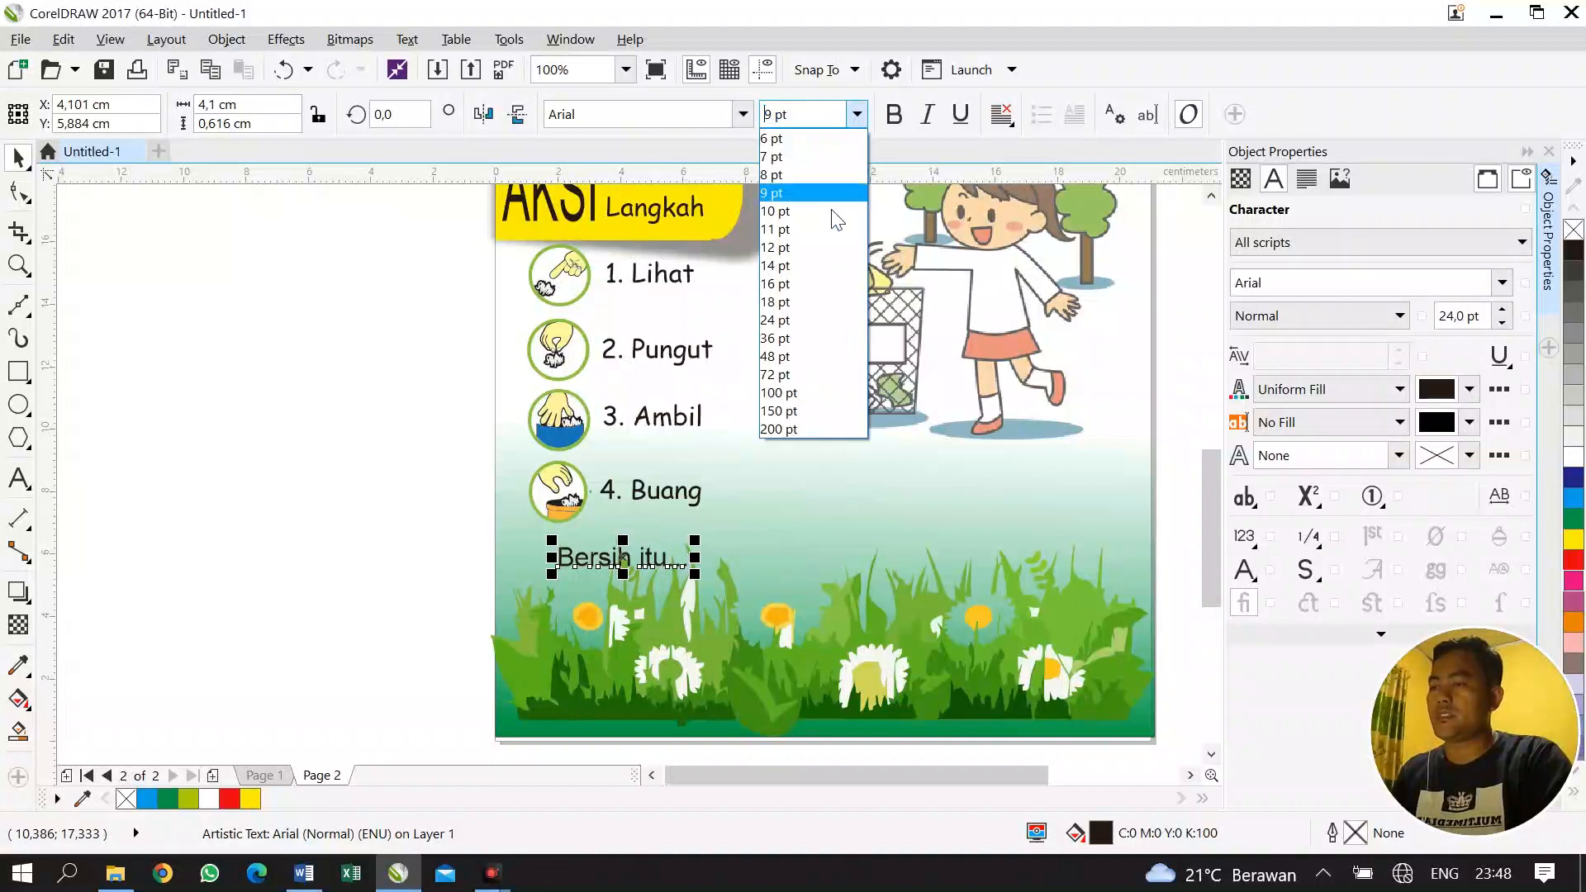
{"action": "left_click", "coordinate": [807, 342]}
{"action": "left_click_drag", "start_coordinate": [593, 573], "coordinate": [608, 584]}
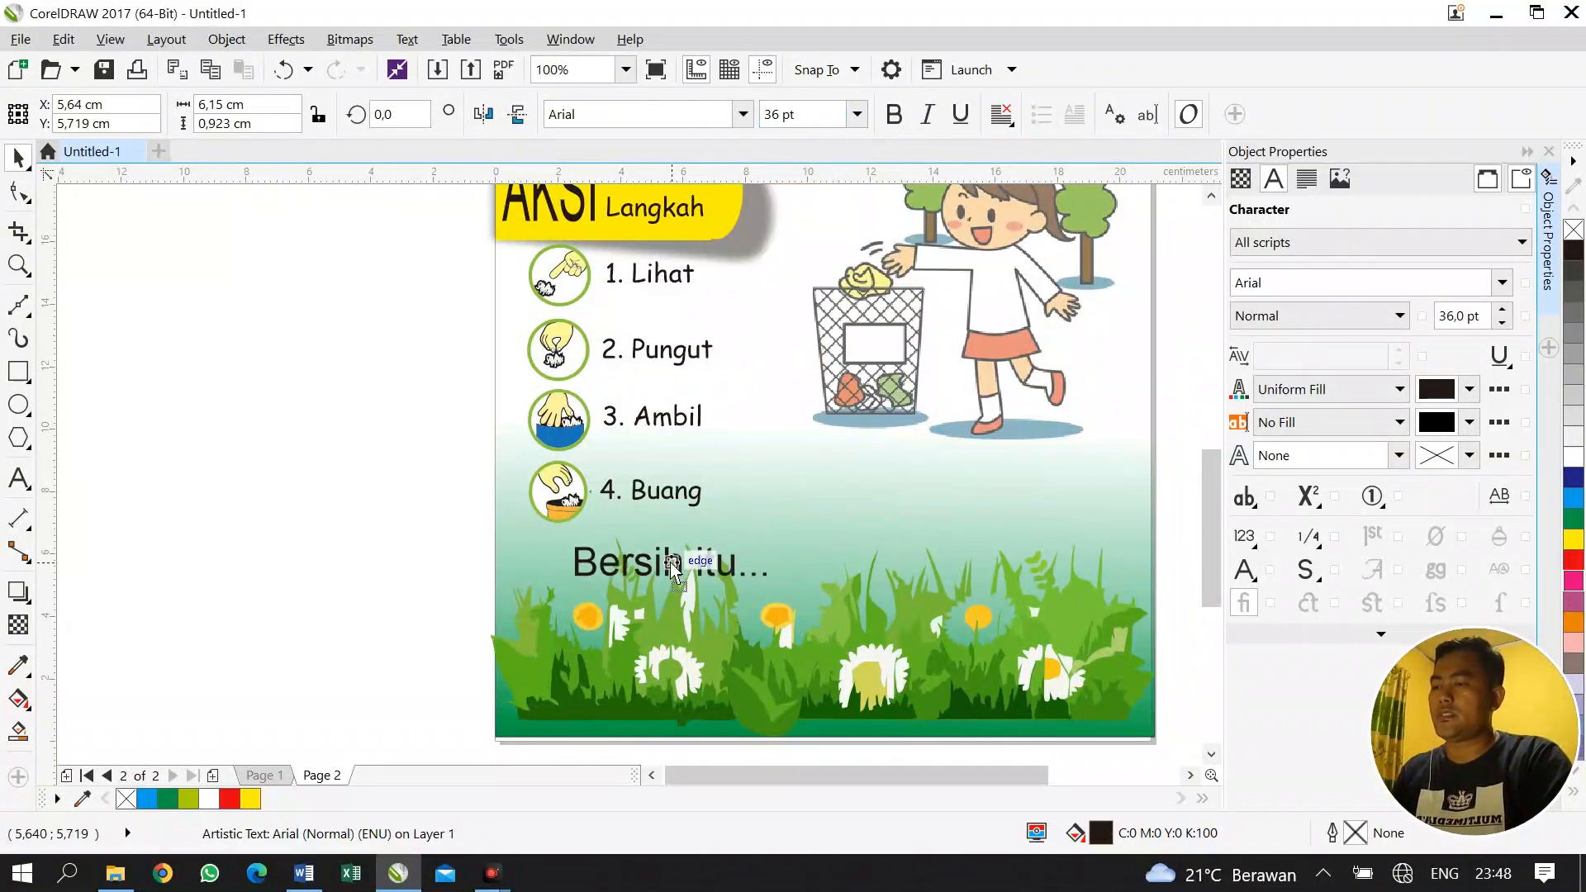
Add the artistic text "SEHAT" beside the page and format it in Forte at 48 pt
{"action": "left_click", "coordinate": [19, 479]}
{"action": "left_click", "coordinate": [270, 408]}
{"action": "type", "text": "SEHAT"}
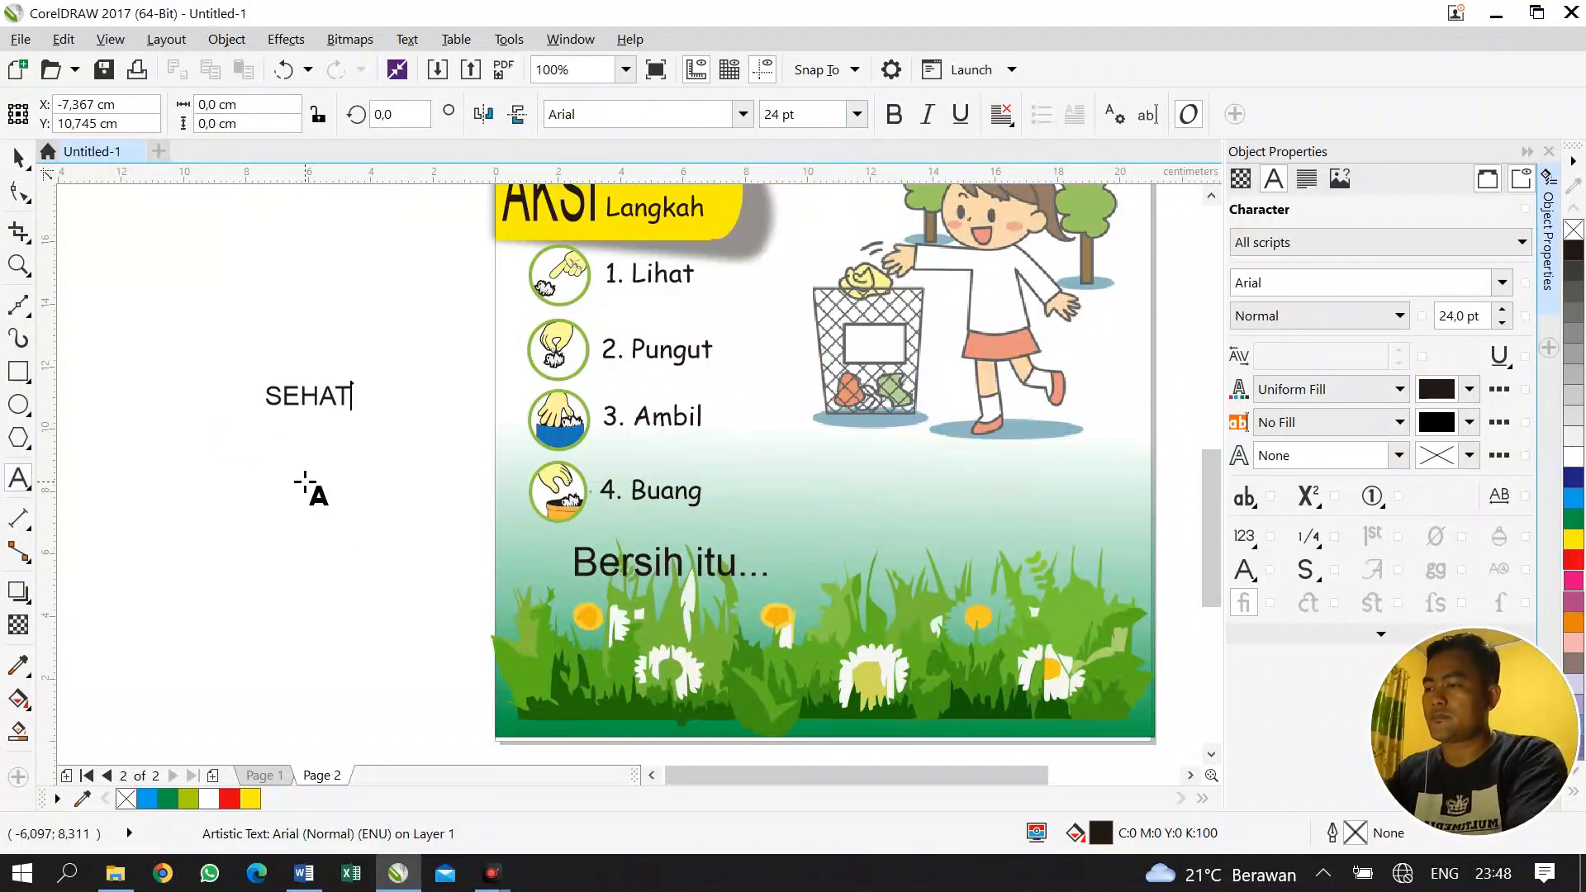
{"action": "left_click_drag", "start_coordinate": [352, 396], "coordinate": [262, 398]}
{"action": "left_click", "coordinate": [857, 116]}
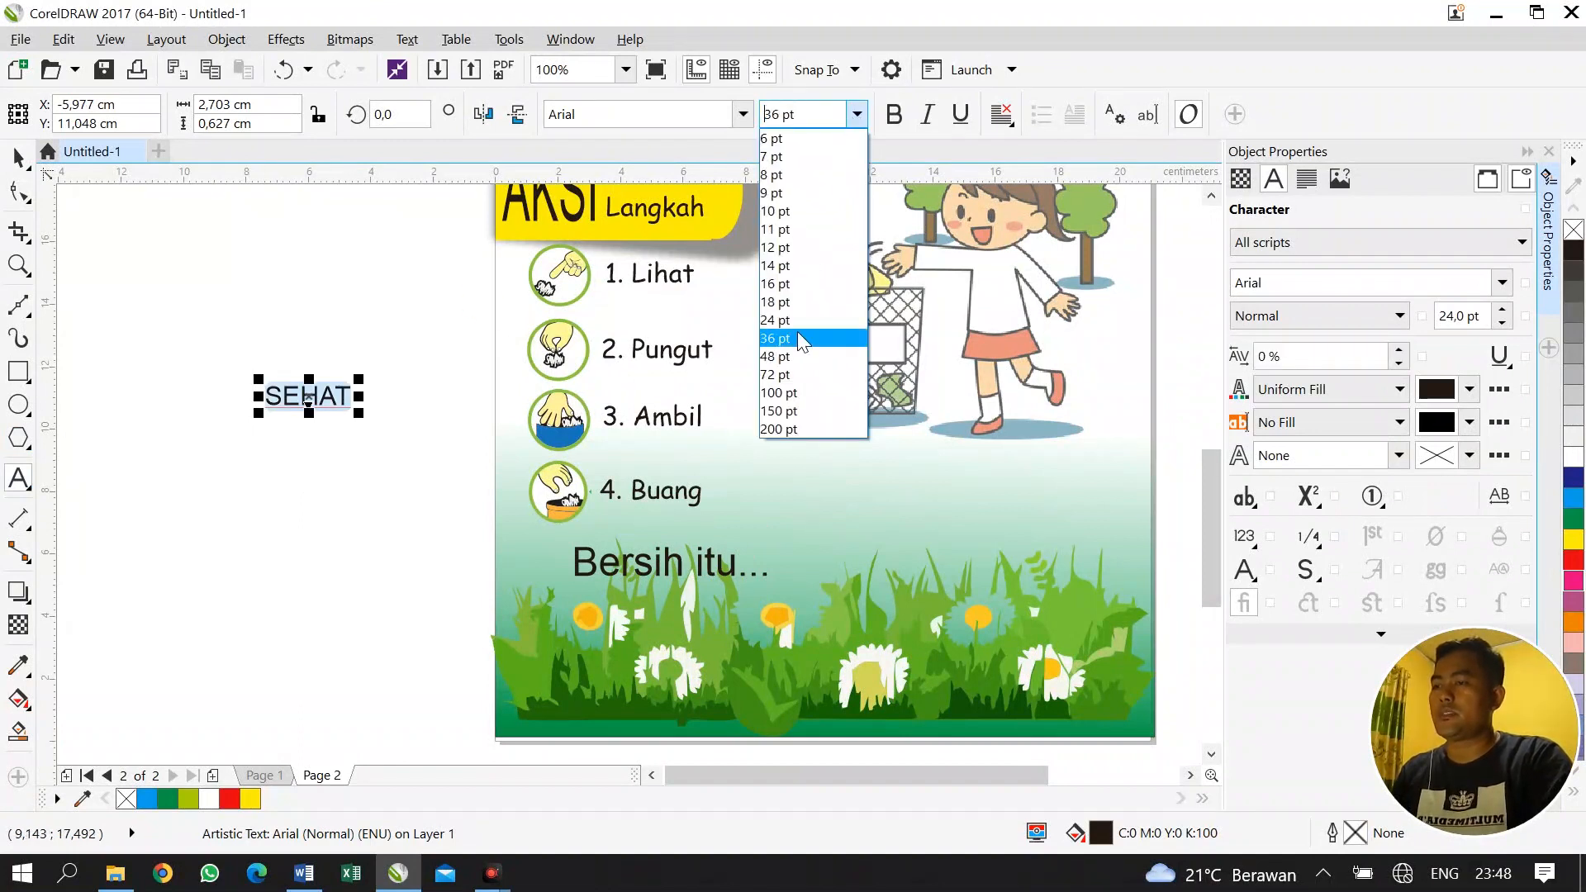
{"action": "left_click", "coordinate": [795, 358]}
{"action": "left_click", "coordinate": [743, 114]}
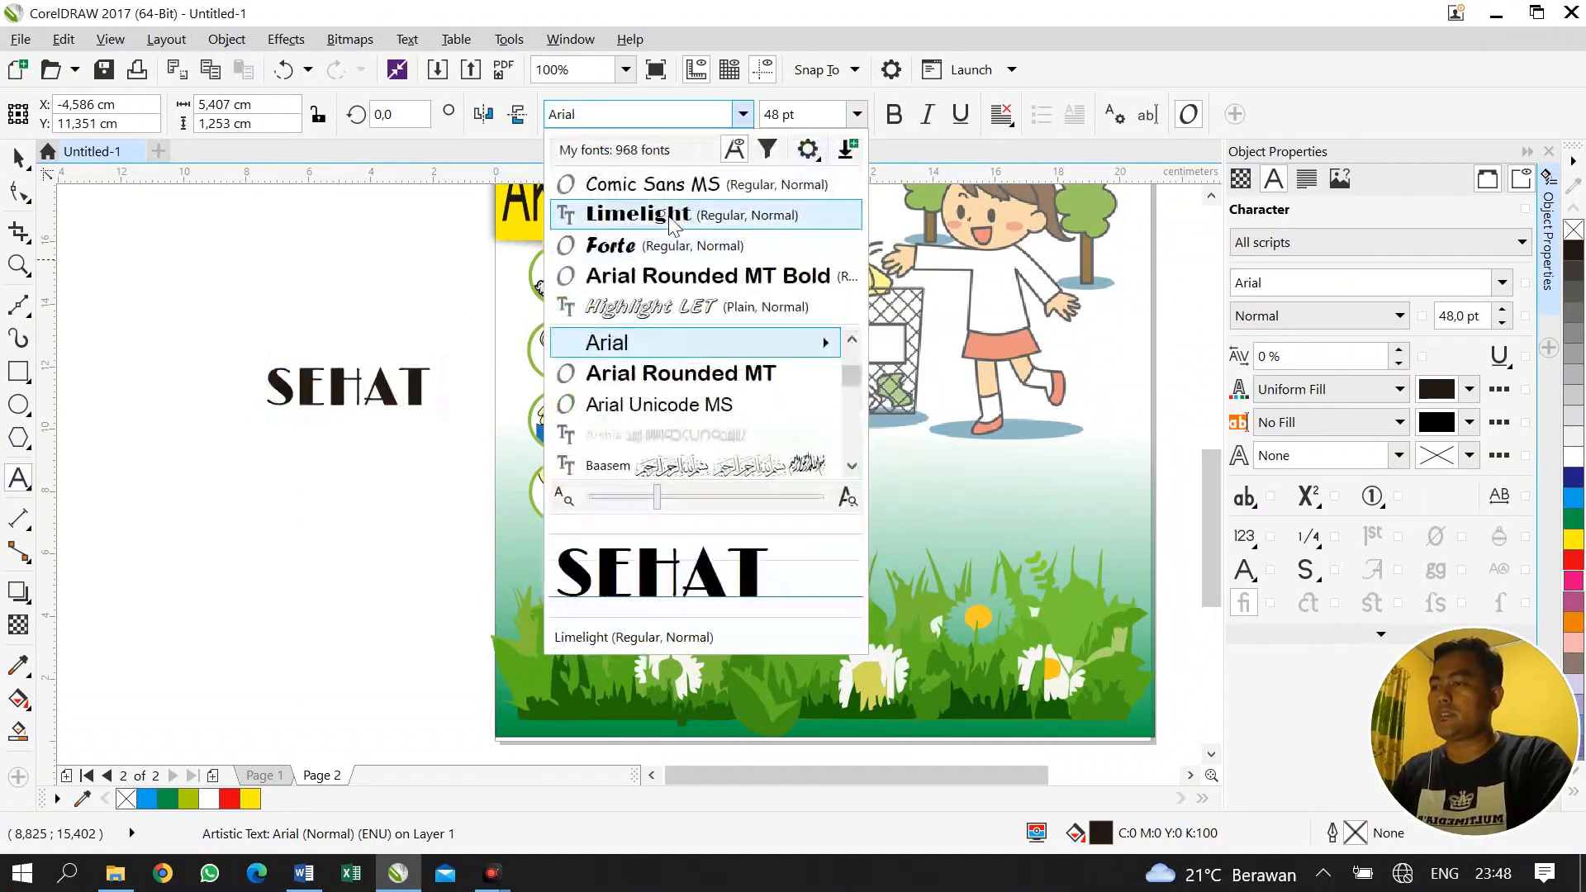
{"action": "left_click", "coordinate": [612, 245]}
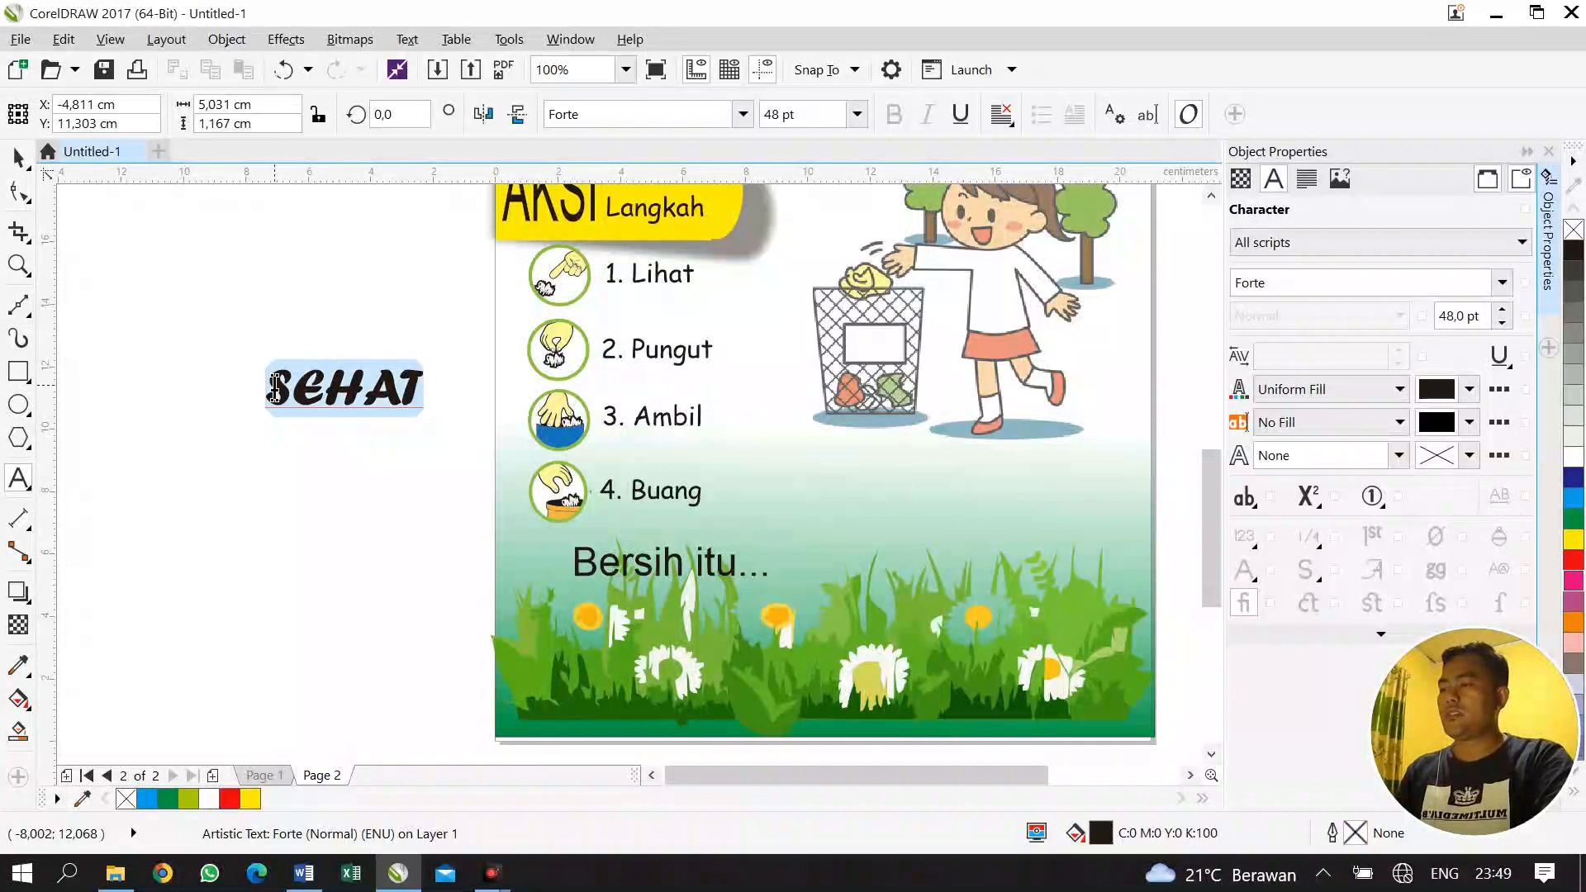
Move "SEHAT" onto the flower border, enlarge it to about 78 pt and fill it with red
{"action": "left_click", "coordinate": [377, 384]}
{"action": "left_click", "coordinate": [19, 155]}
{"action": "left_click_drag", "start_coordinate": [345, 387], "coordinate": [893, 602]}
{"action": "left_click_drag", "start_coordinate": [991, 567], "coordinate": [1082, 512]}
{"action": "left_click", "coordinate": [1574, 560]}
Enlarge "Bersih itu..." proportionally and shift "SEHAT" slightly down and to the right over the flower border
{"action": "left_click", "coordinate": [695, 564]}
{"action": "left_click_drag", "start_coordinate": [776, 542], "coordinate": [851, 509]}
{"action": "left_click", "coordinate": [961, 578]}
{"action": "left_click_drag", "start_coordinate": [960, 579], "coordinate": [990, 597]}
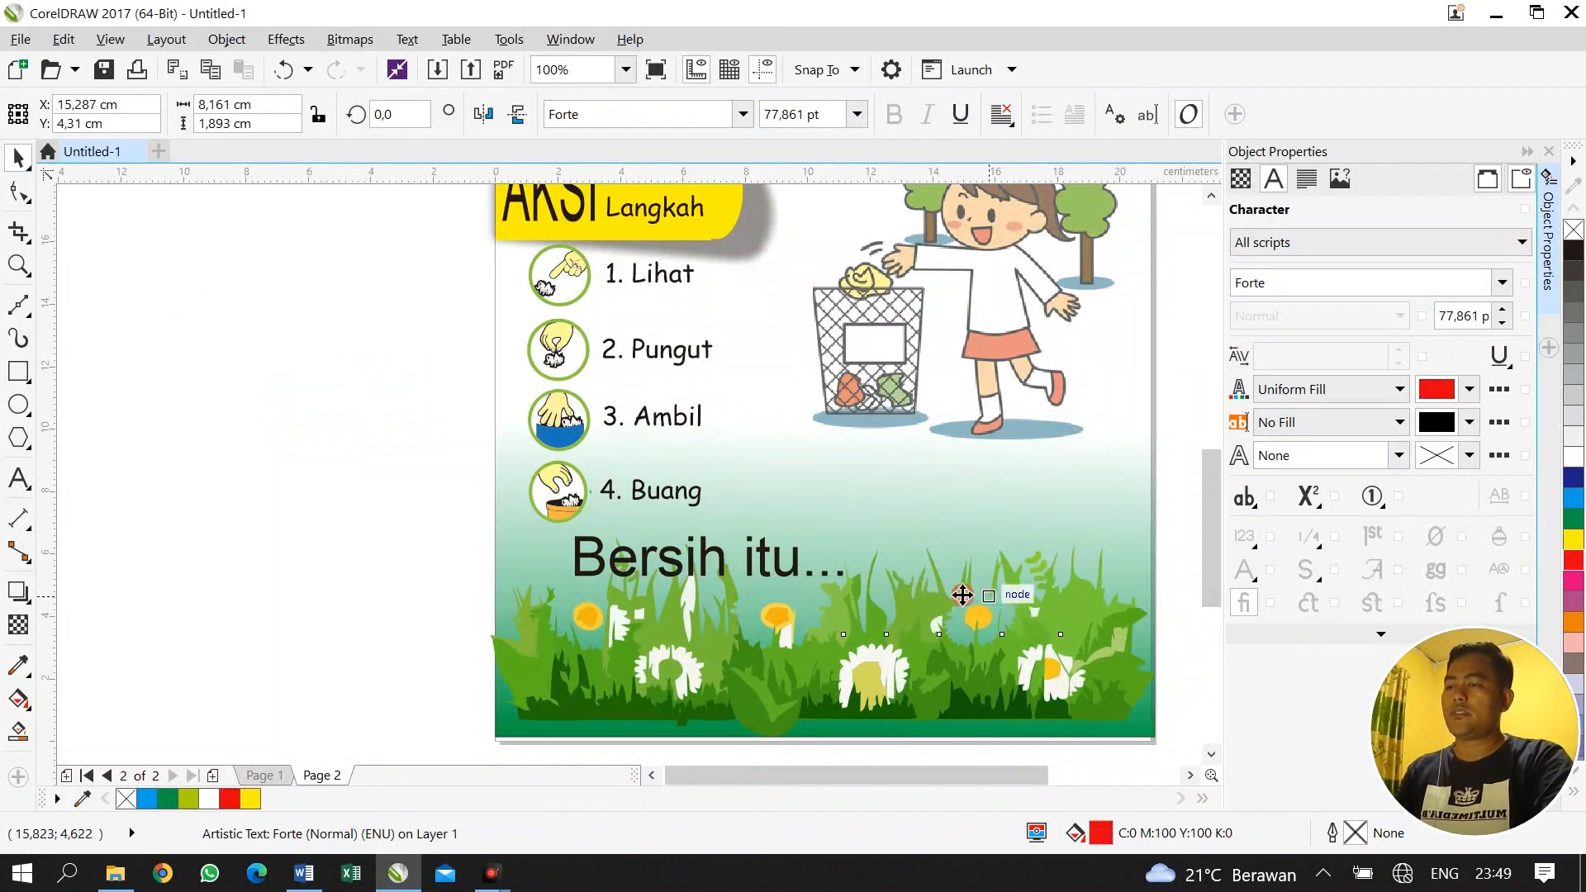
{"action": "scroll", "coordinate": [772, 481], "scroll_direction": "down", "scroll_amount": 2}
{"action": "left_click_drag", "start_coordinate": [1208, 439], "coordinate": [1213, 390]}
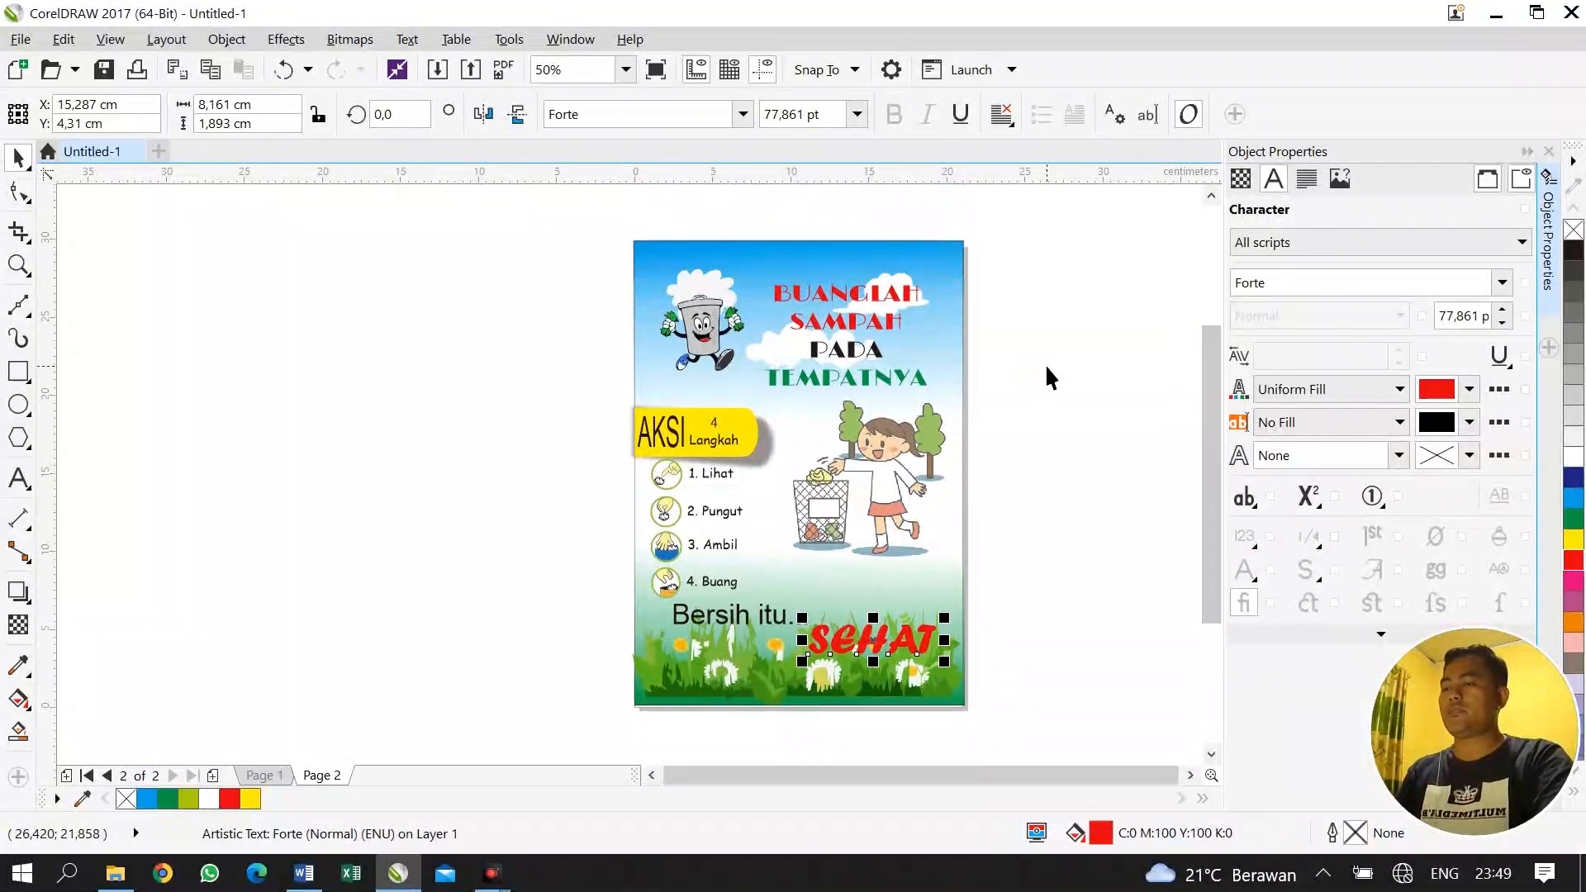
{"action": "left_click", "coordinate": [593, 286]}
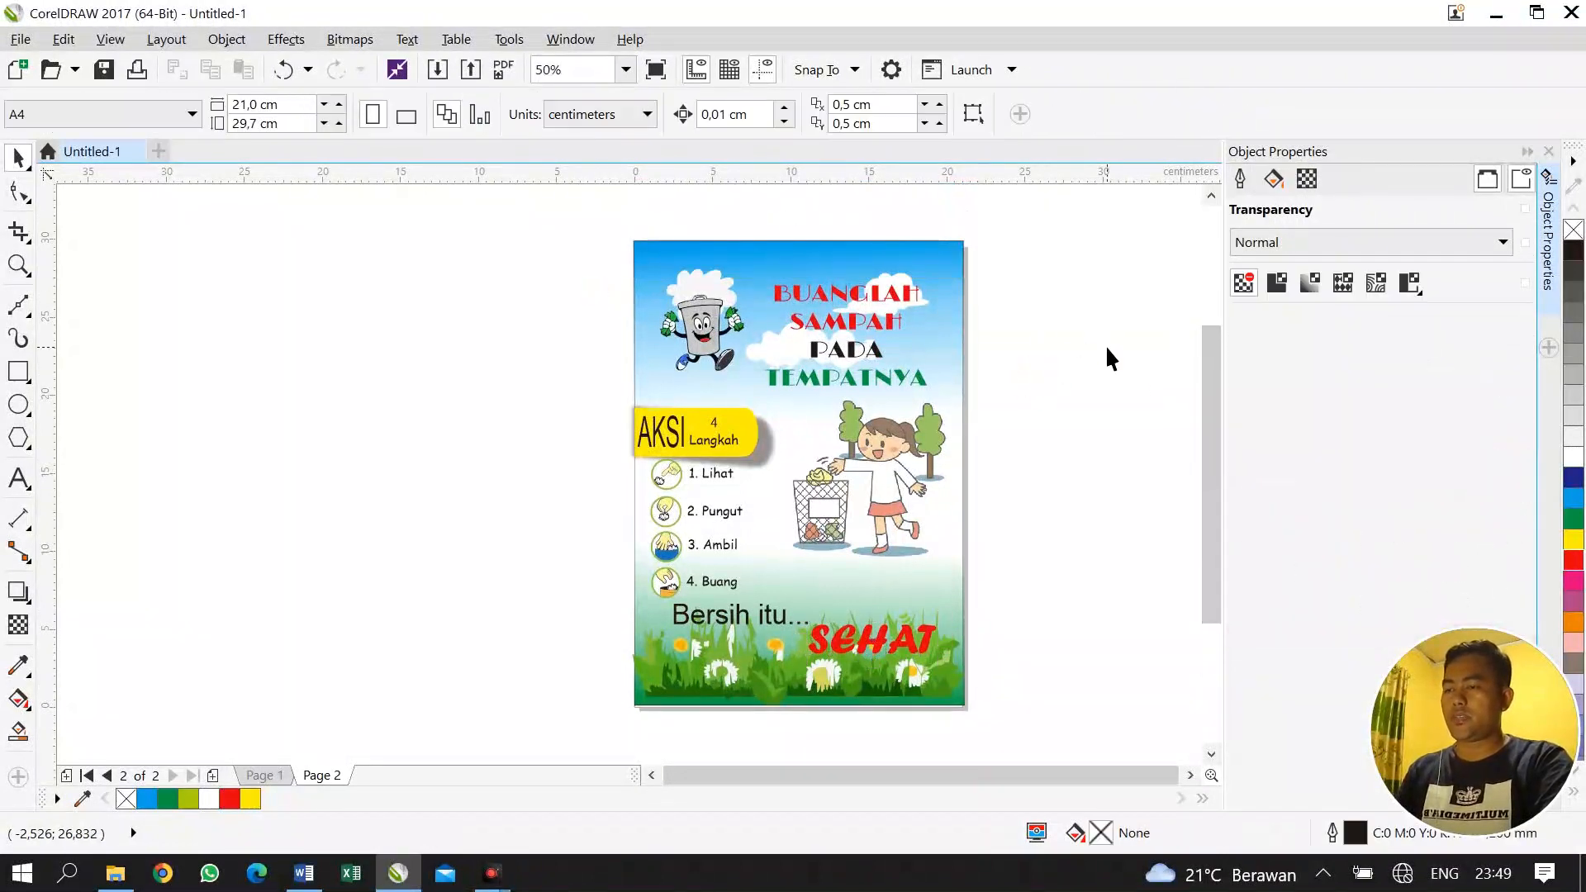